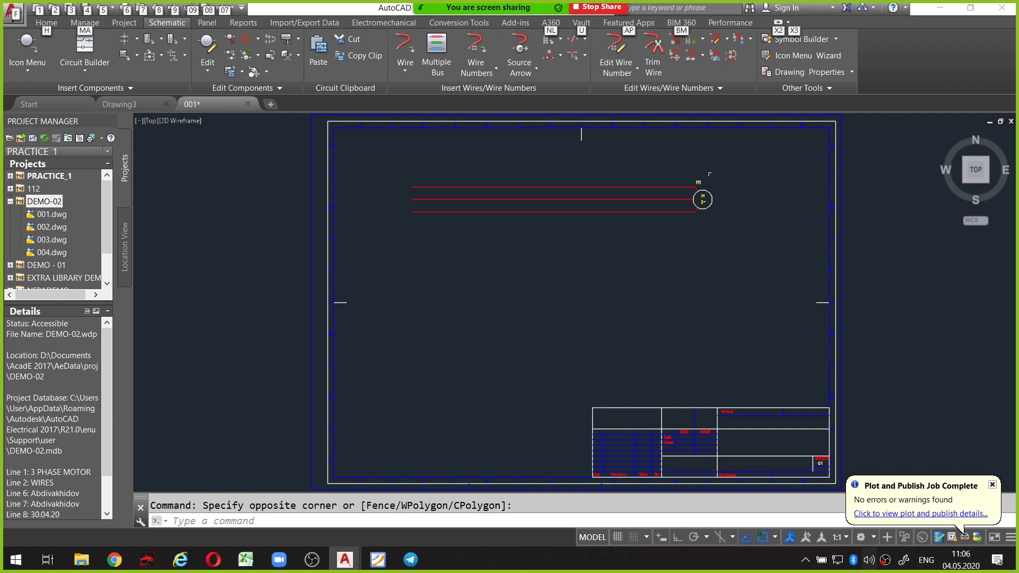
Zoom around motor M1's wiring, then bring Practice_1_.pdf forward in Foxit Reader.
scroll(710, 184, up, 5)
scroll(711, 183, down, 1)
scroll(689, 201, down, 3)
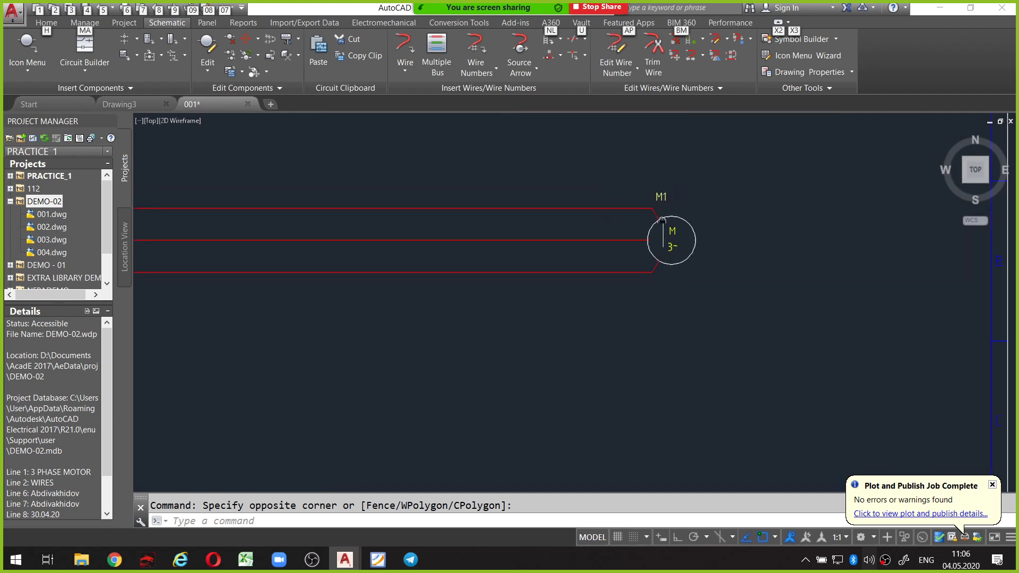
scroll(533, 225, down, 3)
scroll(533, 225, up, 1)
scroll(572, 227, up, 1)
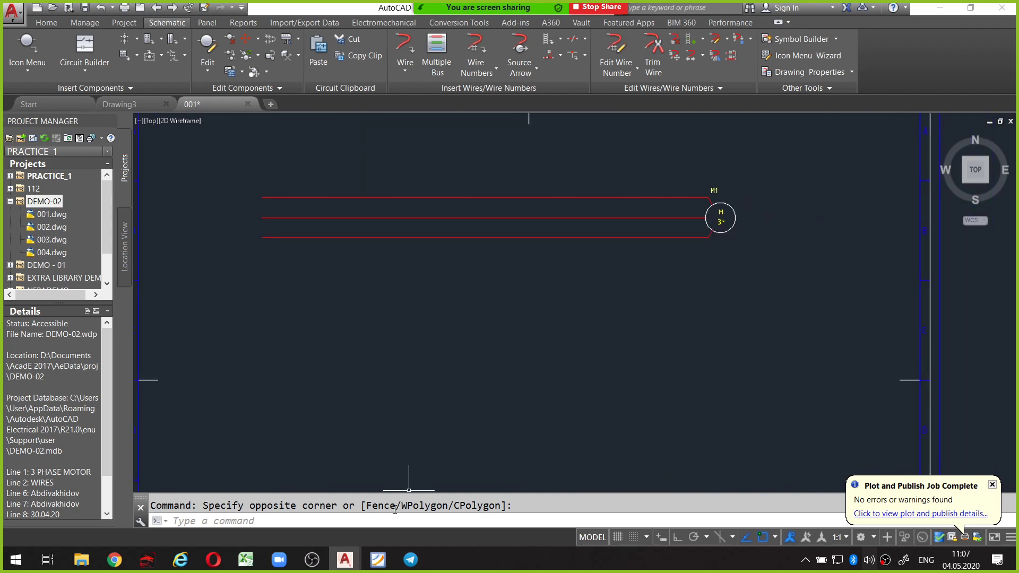
click(377, 559)
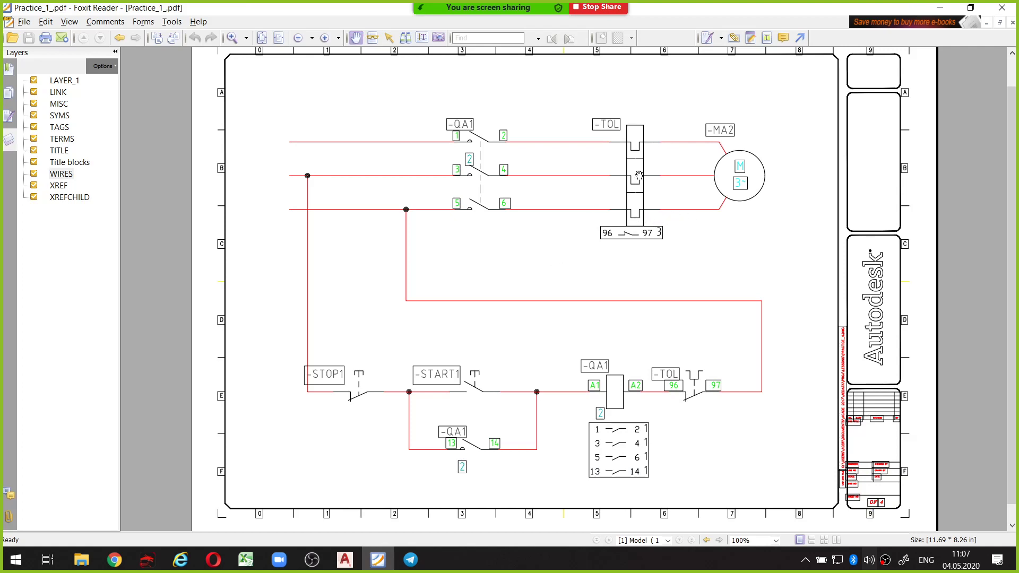
Circle -TOL and -QA1 on the reference schematic, then clear the ink.
mouse_move(632, 111)
mouse_down()
mouse_move(619, 109)
mouse_move(604, 265)
mouse_move(682, 211)
mouse_move(634, 118)
mouse_up()
mouse_move(489, 100)
mouse_down()
mouse_move(419, 154)
mouse_move(499, 245)
mouse_move(512, 118)
mouse_move(490, 108)
mouse_up()
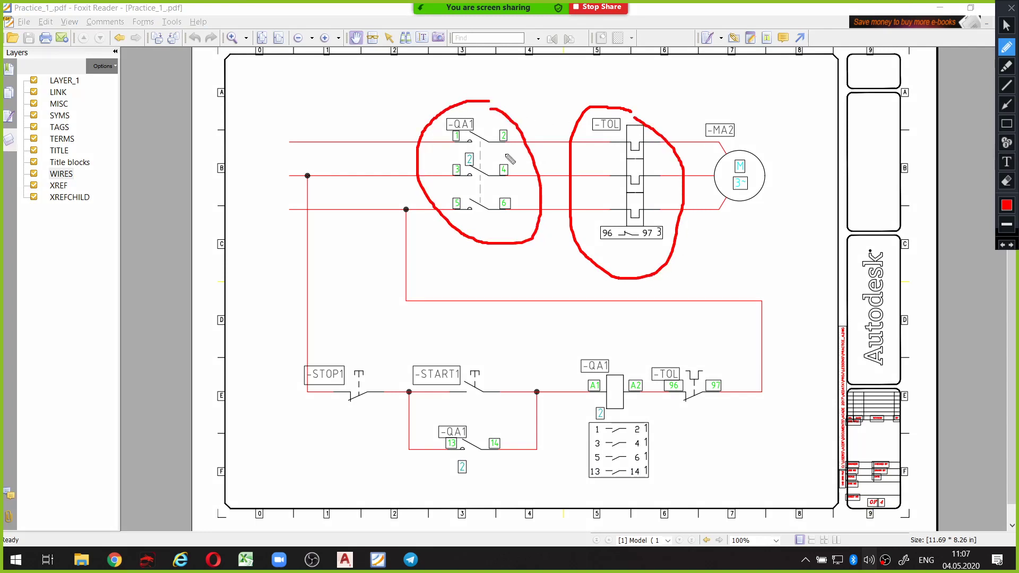
key(ctrl+shift+c)
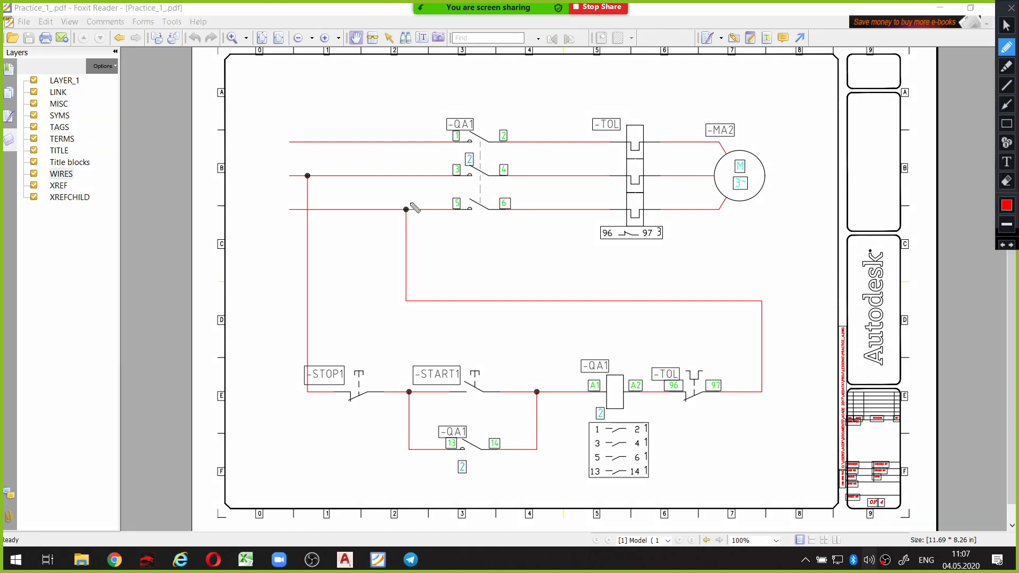
Trace the control-circuit path and -QA1 13/14 holding loop, clear the ink, and return to AutoCAD.
mouse_move(407, 211)
mouse_down()
mouse_move(411, 300)
mouse_move(671, 291)
mouse_move(764, 326)
mouse_move(671, 396)
mouse_move(314, 390)
mouse_move(312, 180)
mouse_up()
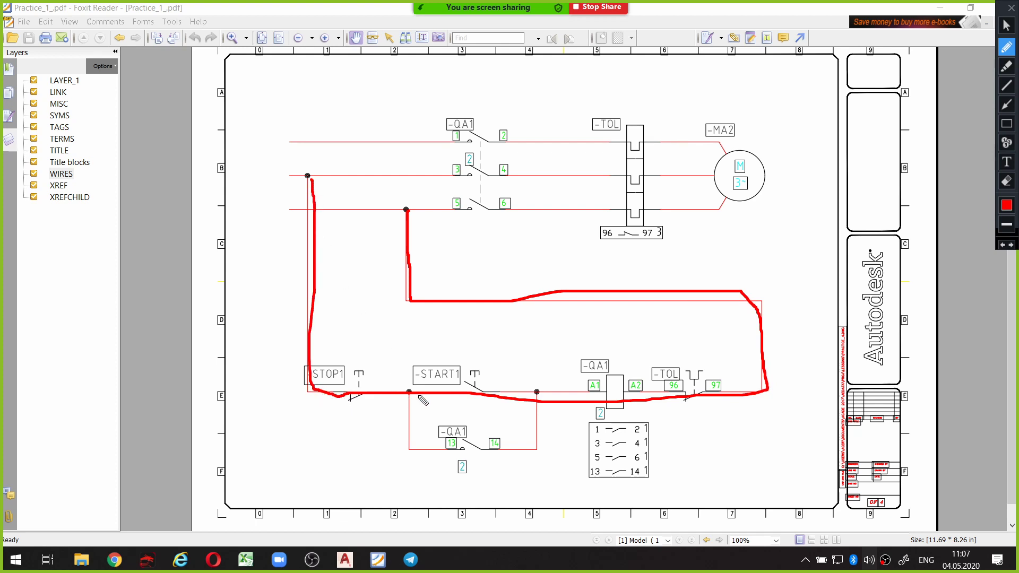
mouse_move(412, 396)
mouse_down()
mouse_move(413, 429)
mouse_move(433, 456)
mouse_move(541, 425)
mouse_move(541, 397)
mouse_up()
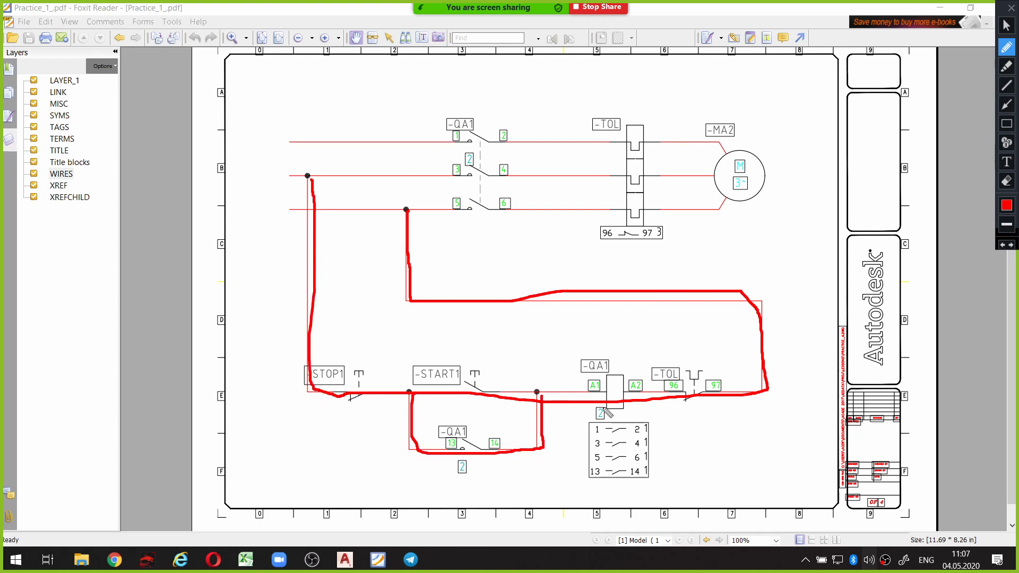
key(Escape)
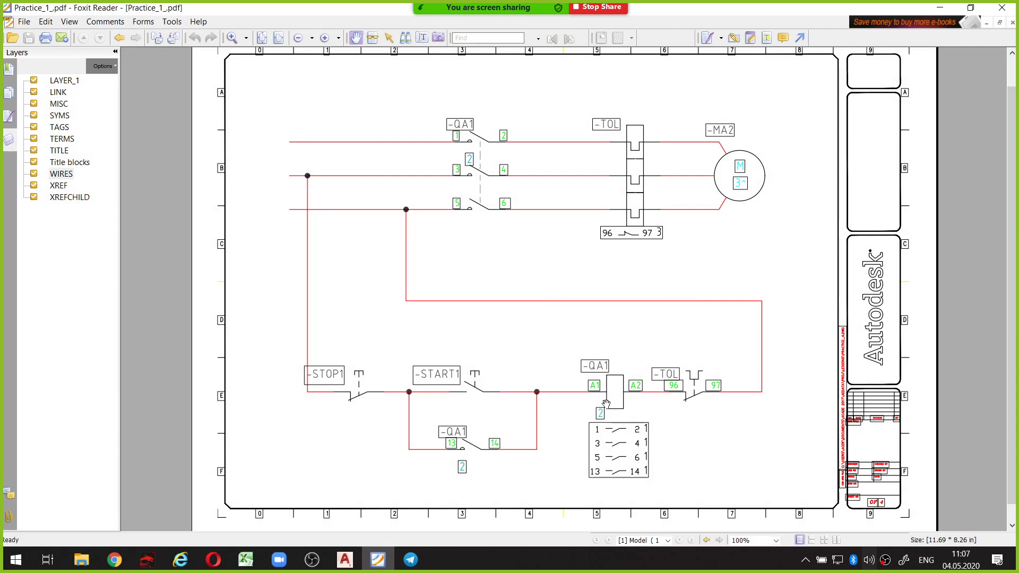
key(alt+Tab)
Frame the phase wires and start a wire on the lowest phase line, cornering below right.
scroll(540, 298, down, 4)
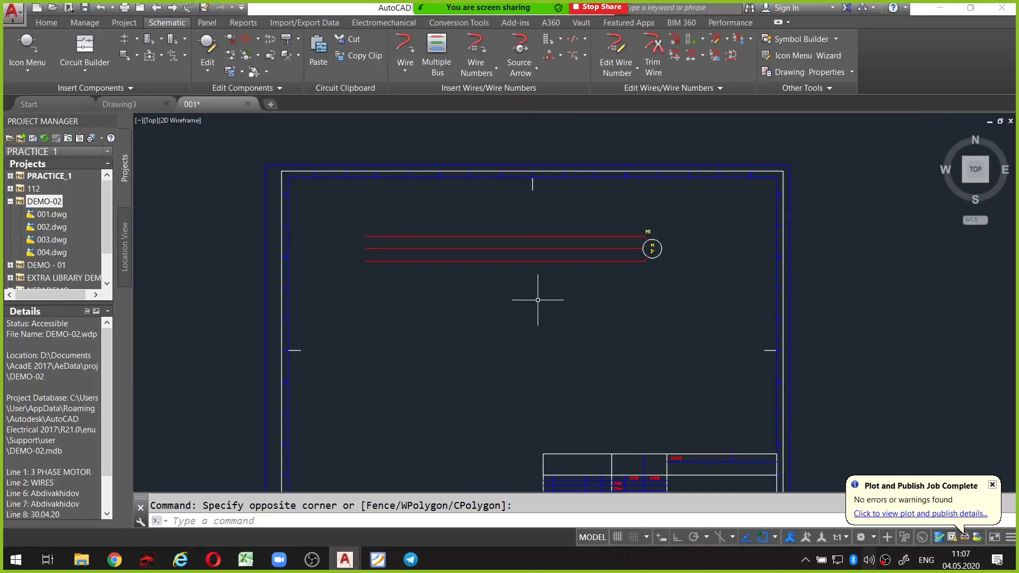
scroll(518, 288, up, 2)
scroll(523, 257, up, 1)
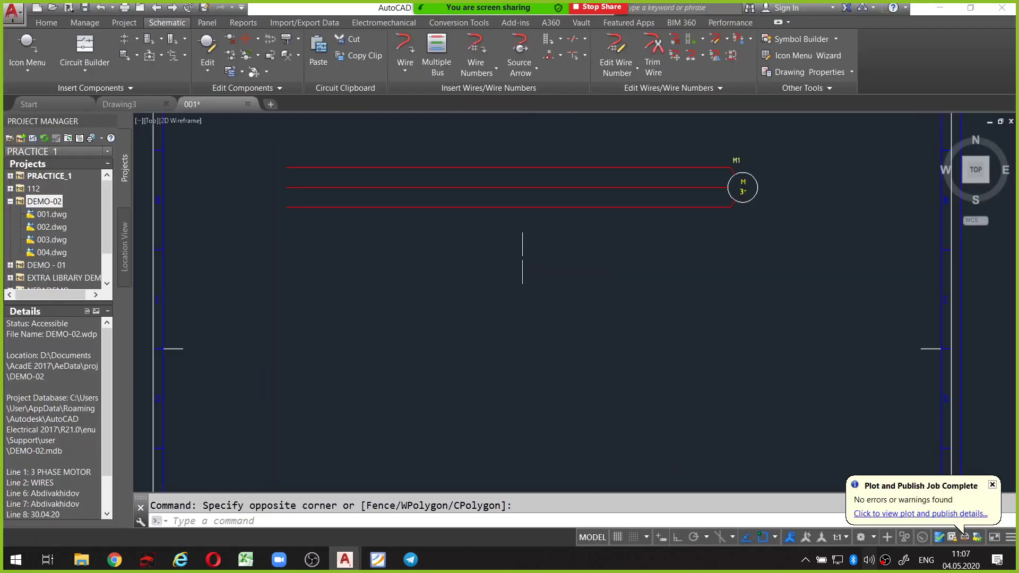
scroll(521, 249, up, 1)
middle_drag(521, 249, 515, 242)
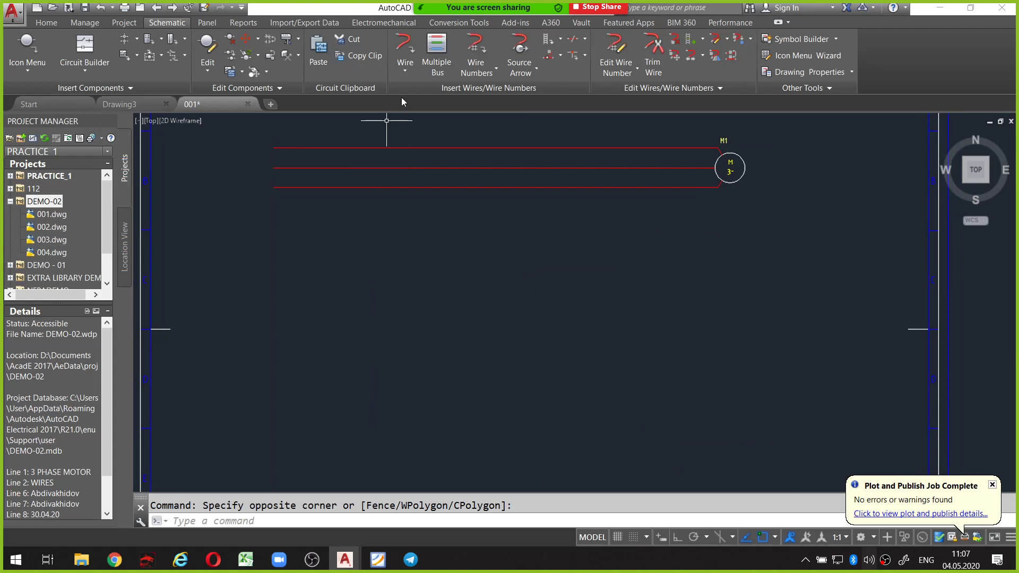
click(405, 47)
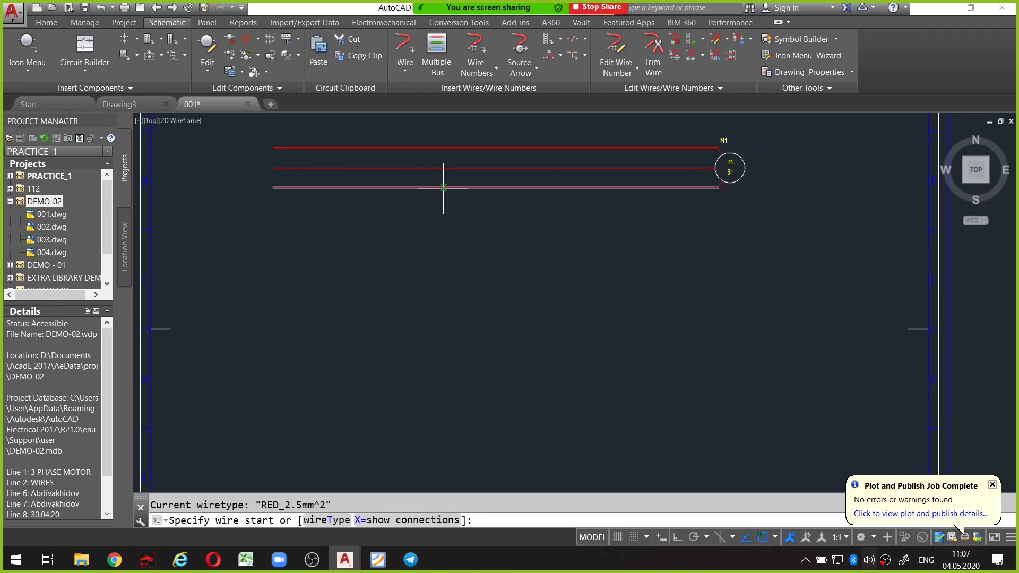
click(443, 188)
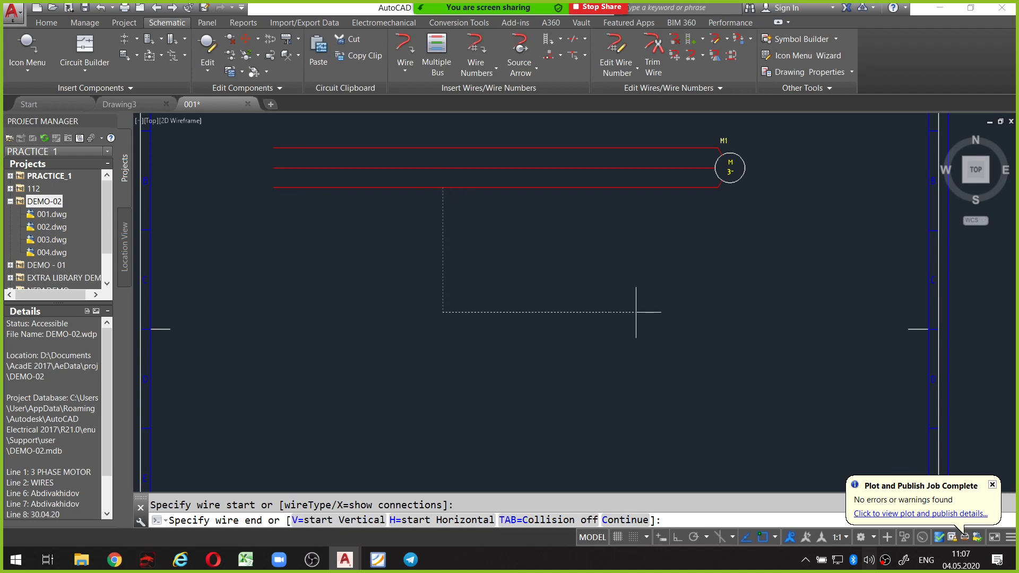
scroll(624, 298, down, 2)
click(635, 294)
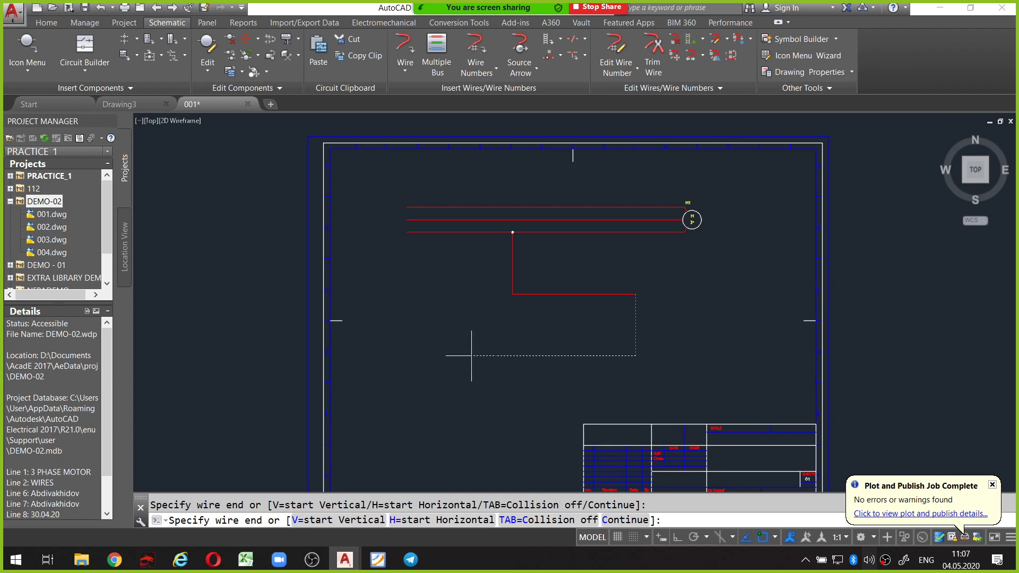
Finish the wire on the middle phase line and end the Wire command.
scroll(466, 232, up, 1)
scroll(462, 211, up, 2)
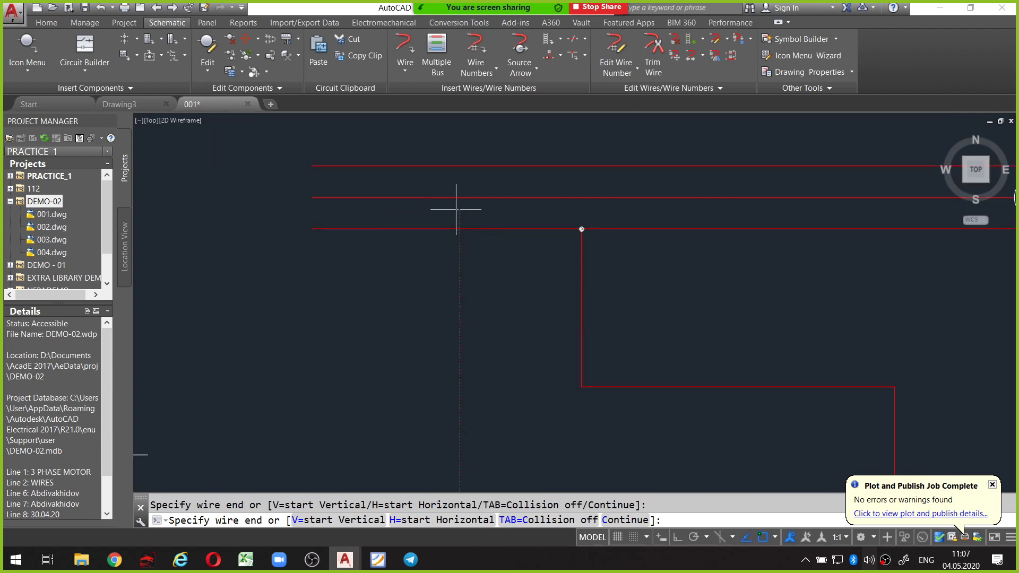
click(460, 198)
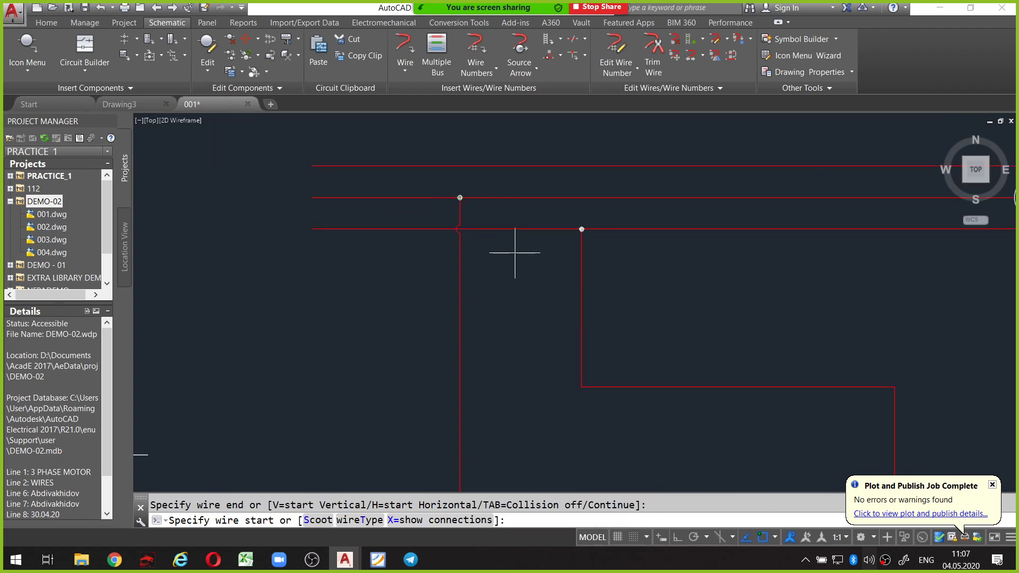
scroll(519, 255, down, 5)
scroll(523, 277, up, 3)
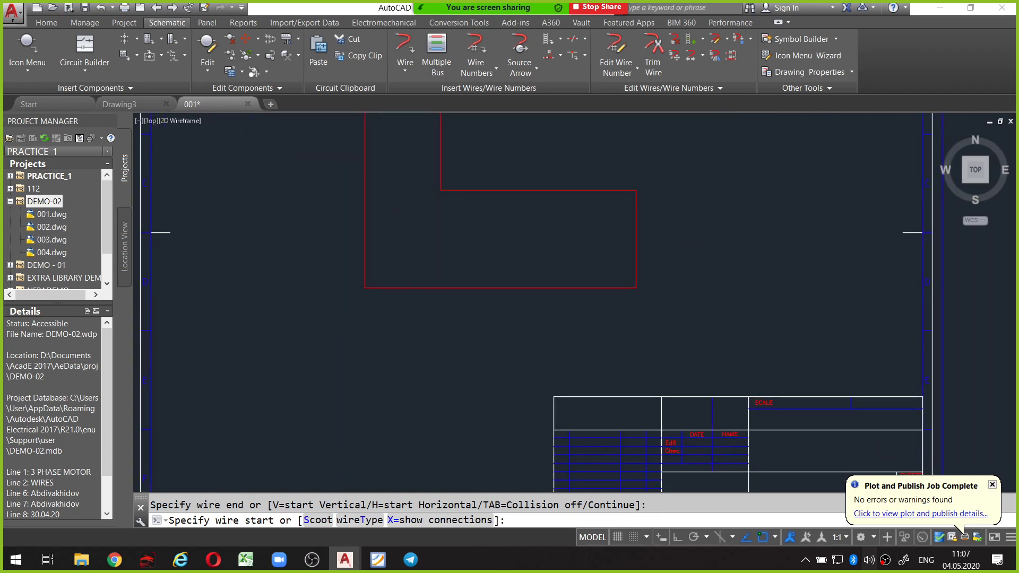
key(Escape)
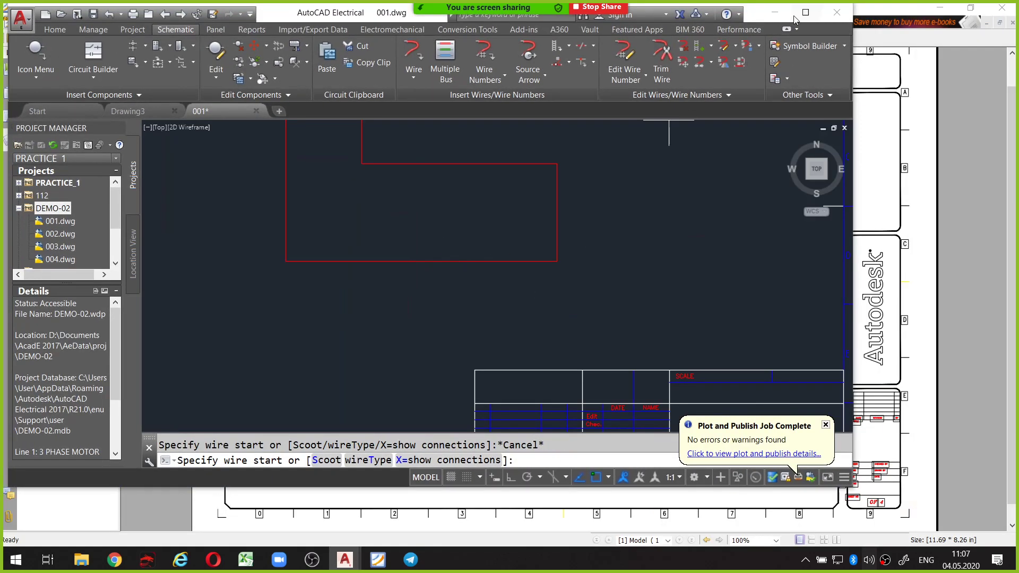
click(345, 558)
click(377, 558)
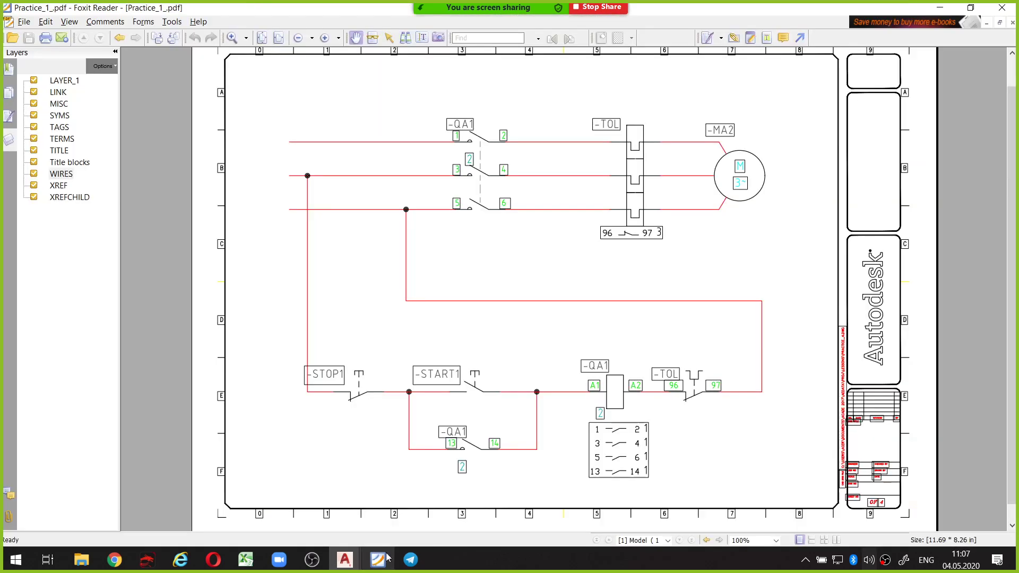
key(ctrl+shift+p)
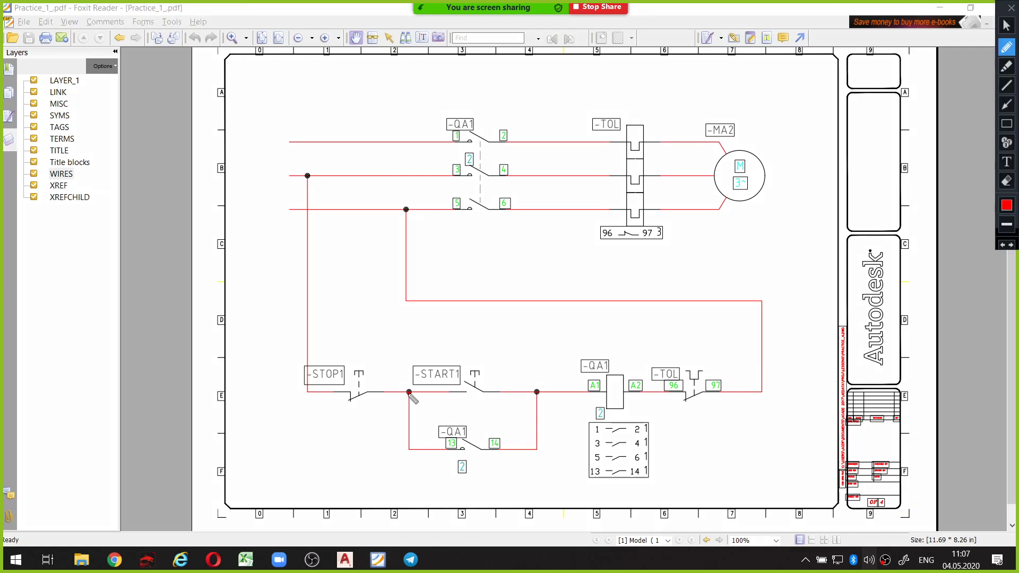
mouse_move(410, 394)
mouse_down()
mouse_move(417, 461)
mouse_move(528, 451)
mouse_move(539, 393)
mouse_up()
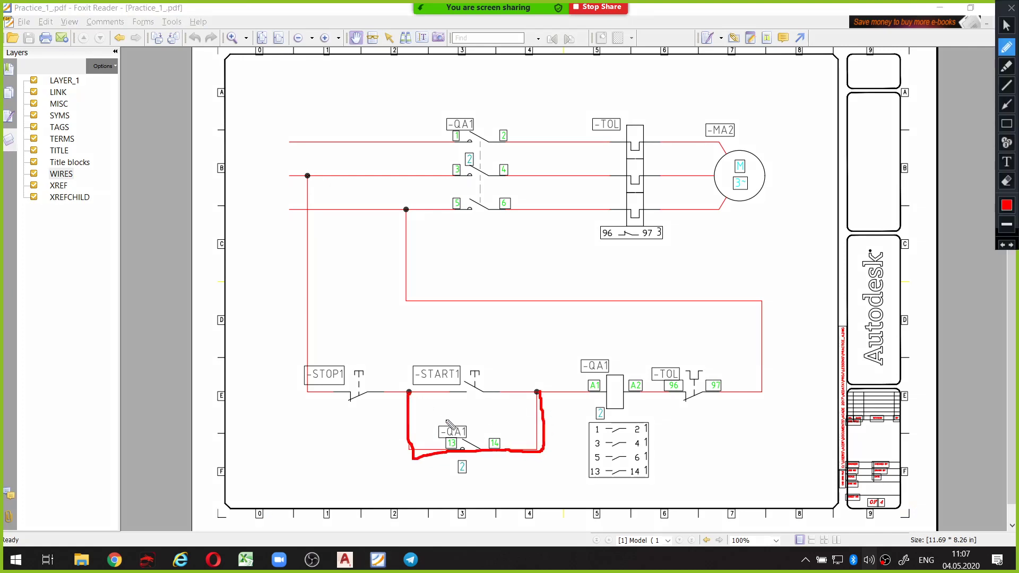
key(ctrl+shift+p)
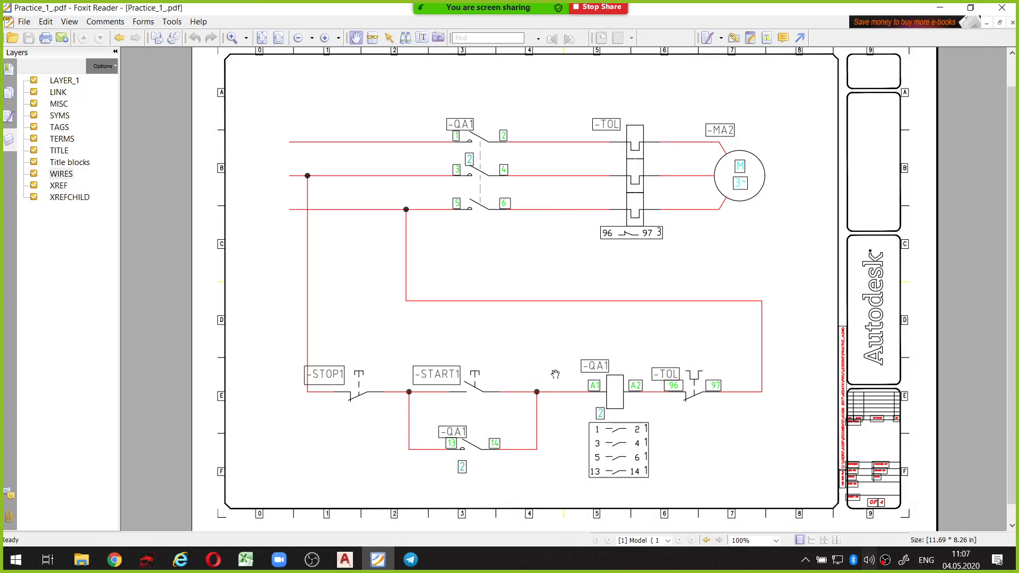
key(alt+Tab)
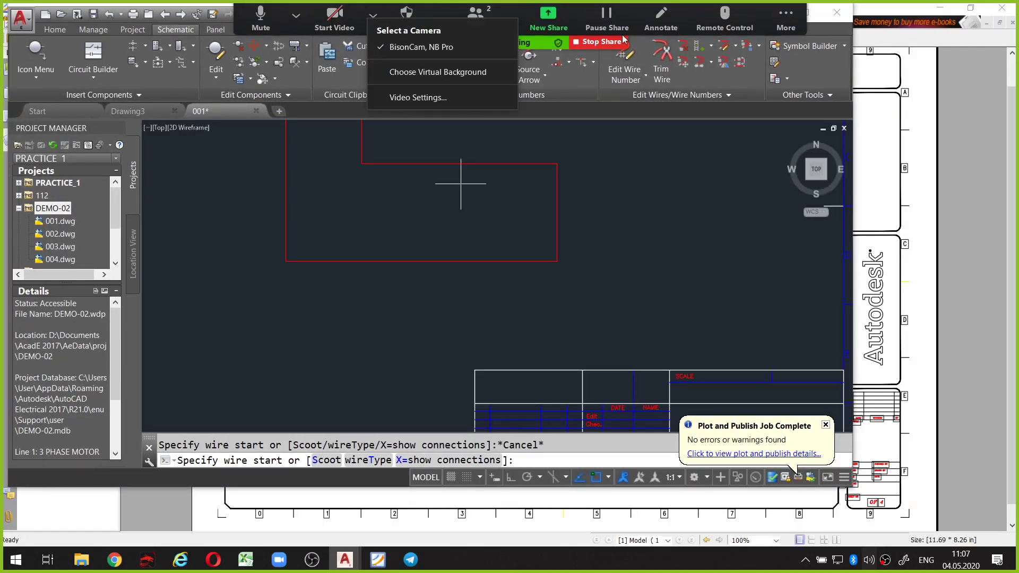
click(811, 16)
mouse_move(504, 181)
middle_down()
mouse_move(598, 218)
mouse_move(573, 157)
middle_up()
click(405, 50)
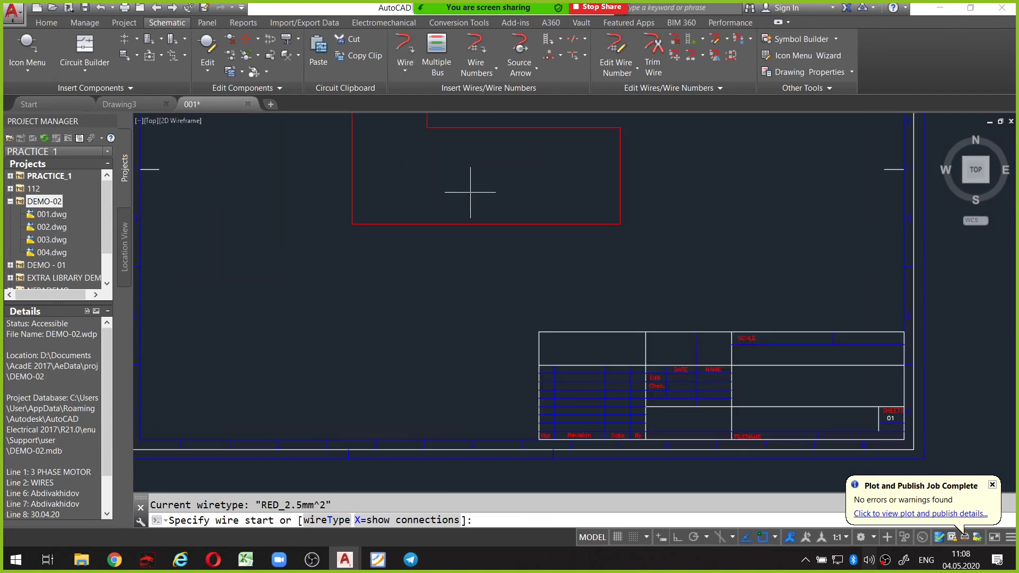
scroll(462, 224, up, 4)
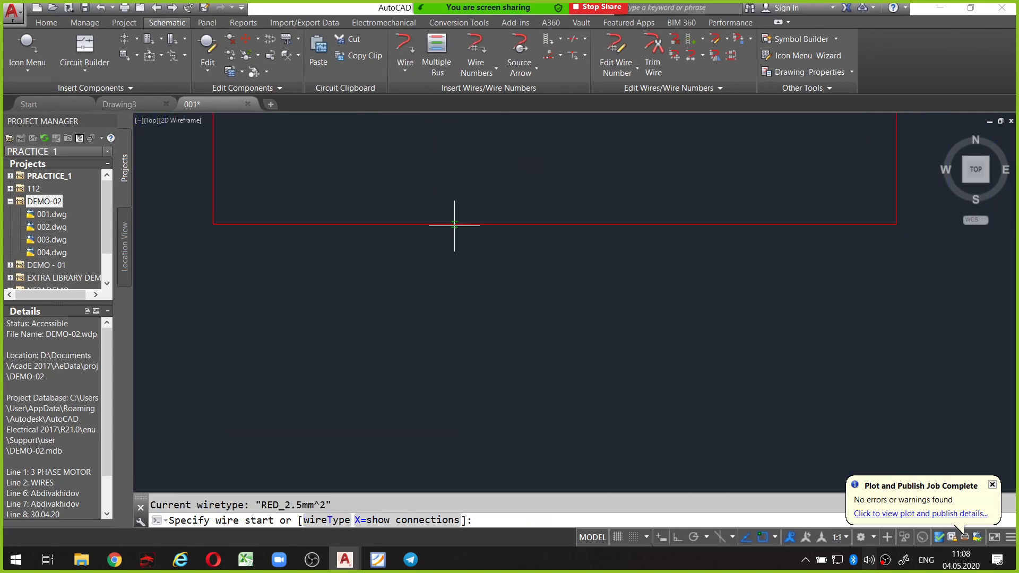
click(454, 225)
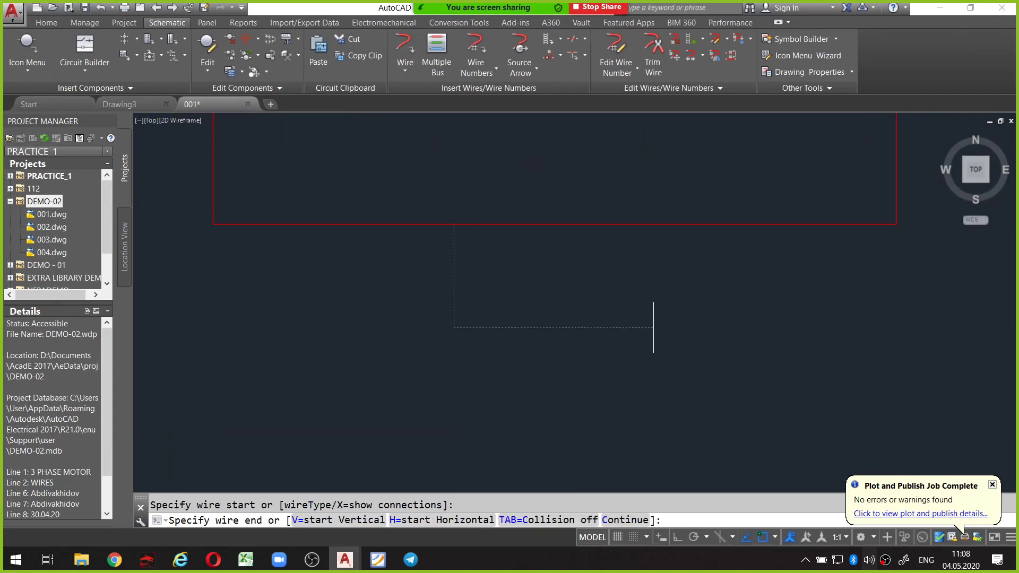
click(653, 327)
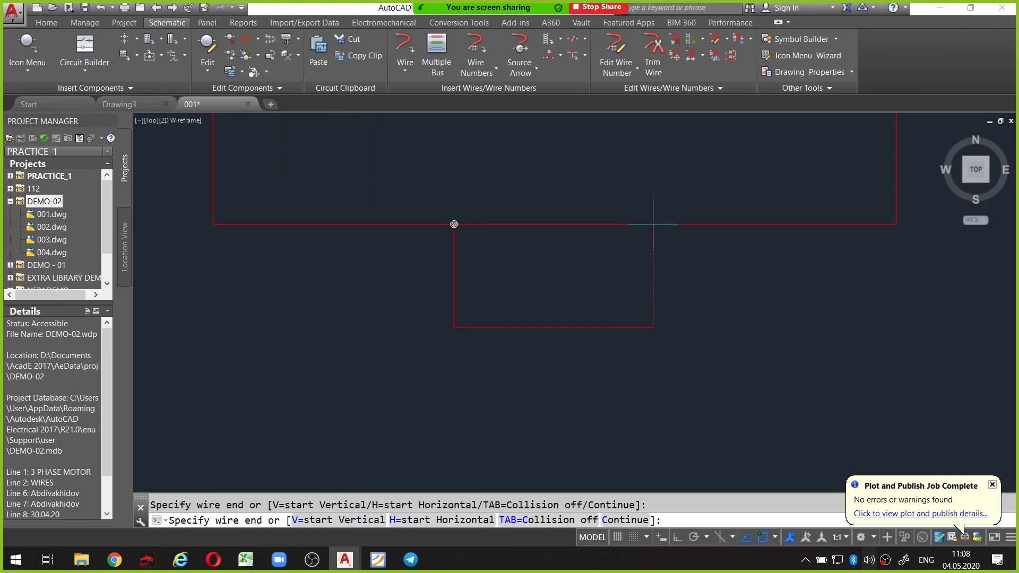
click(653, 224)
key(Escape)
scroll(657, 288, down, 3)
scroll(591, 341, down, 3)
middle_drag(591, 341, 582, 350)
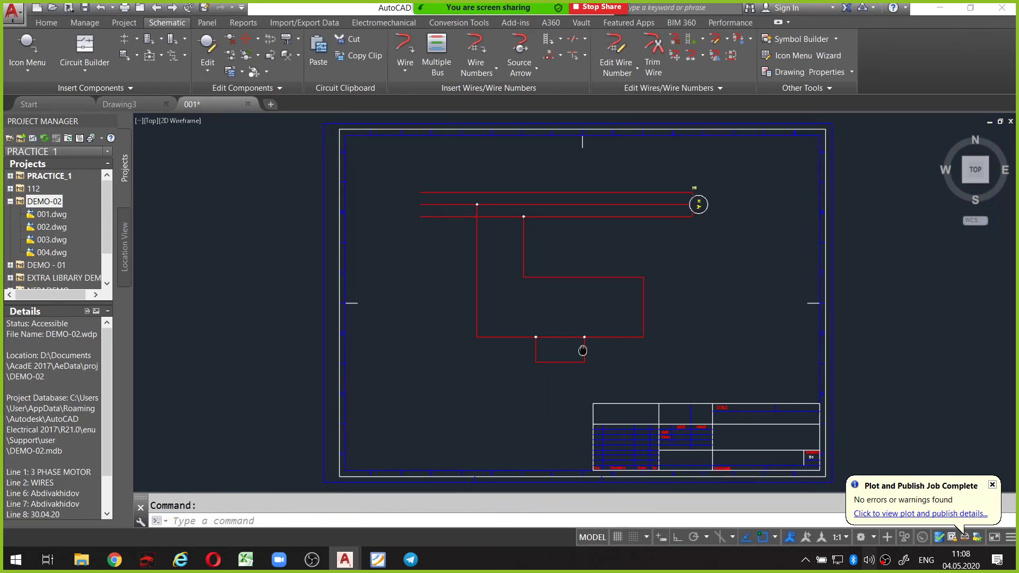
scroll(572, 265, up, 2)
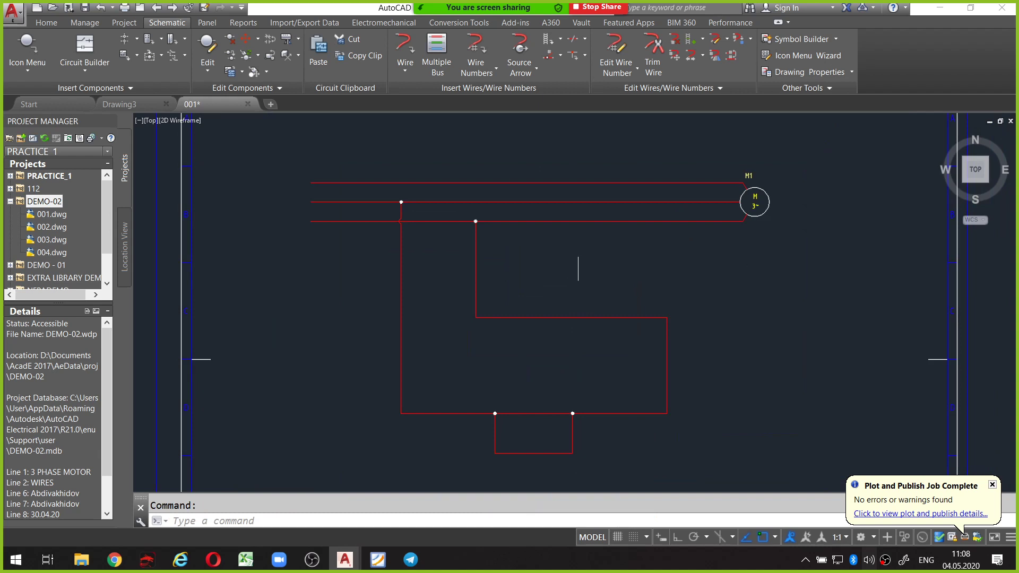
click(521, 183)
click(715, 41)
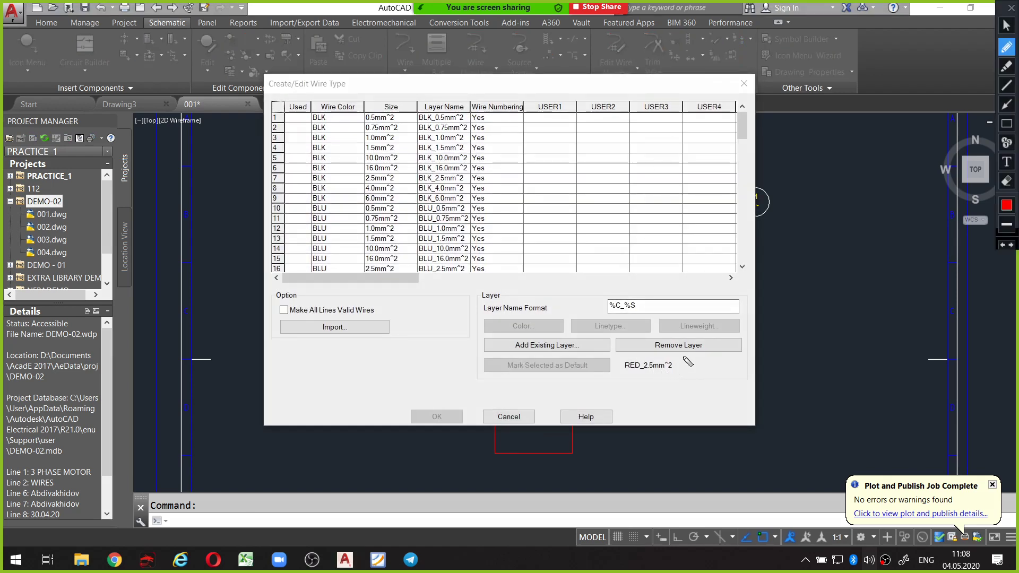
mouse_move(677, 356)
mouse_down()
mouse_move(623, 357)
mouse_move(684, 360)
mouse_up()
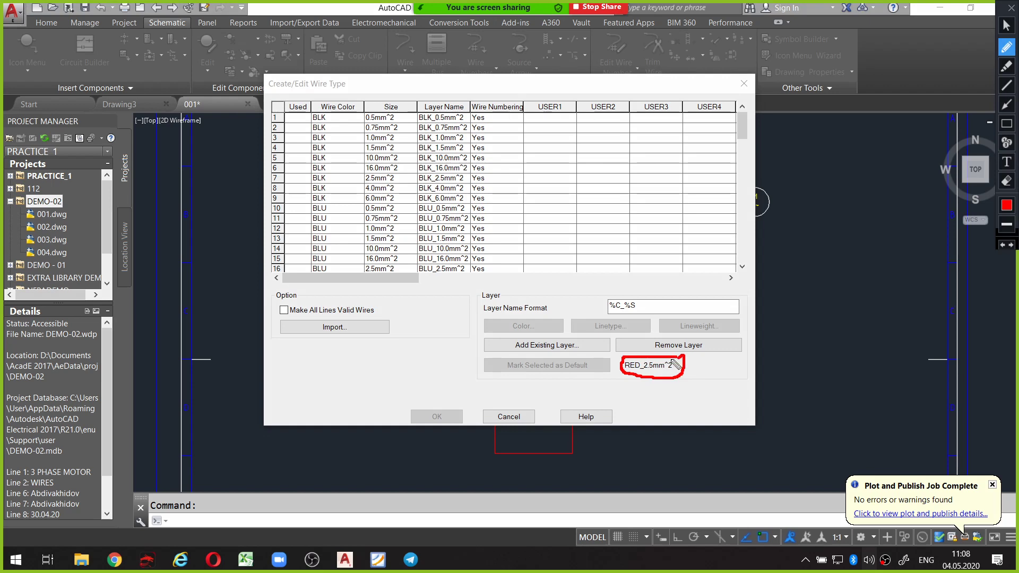
key(Escape)
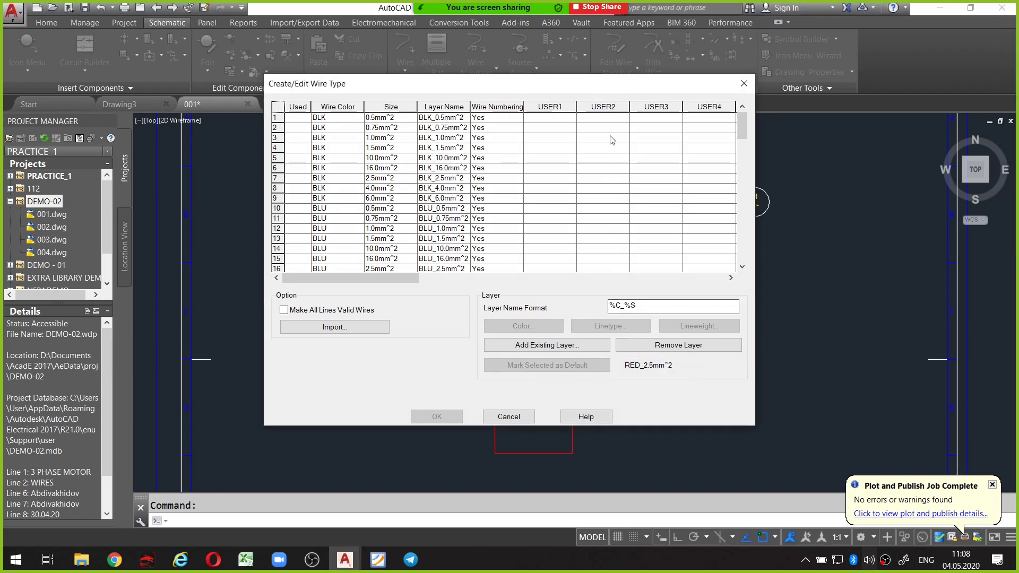
click(743, 84)
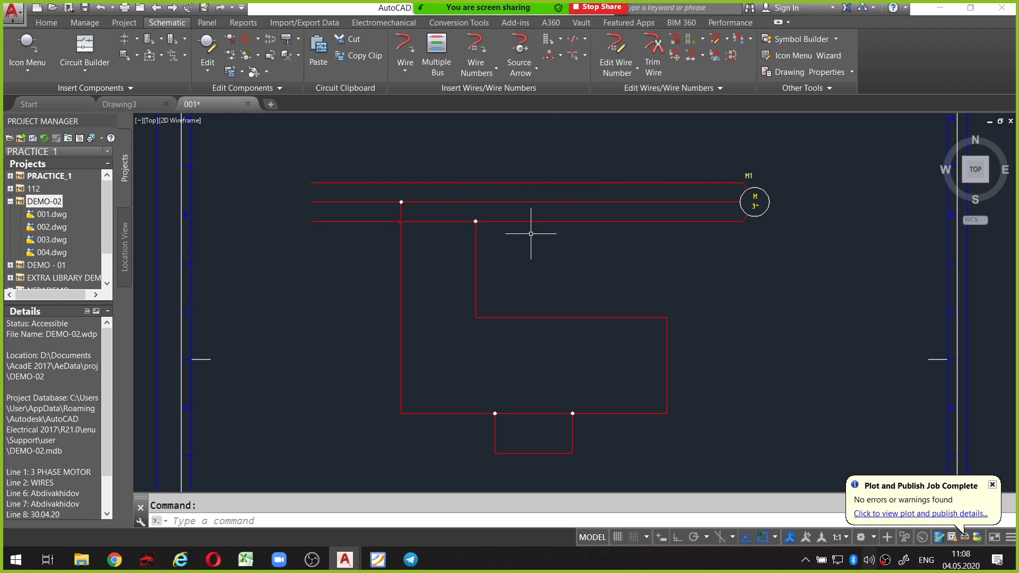
middle_drag(528, 244, 516, 225)
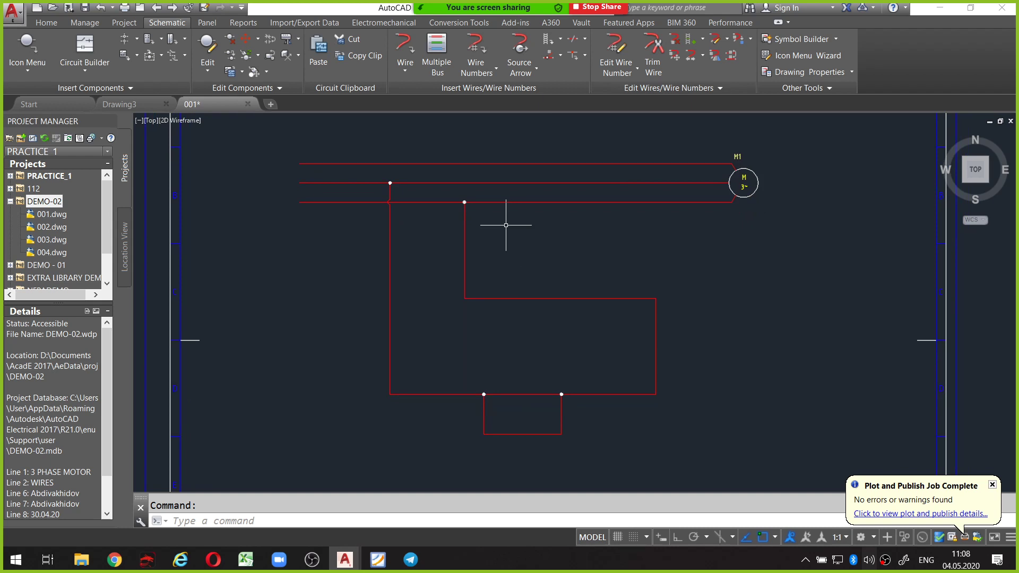
scroll(471, 216, up, 2)
middle_drag(471, 216, 469, 251)
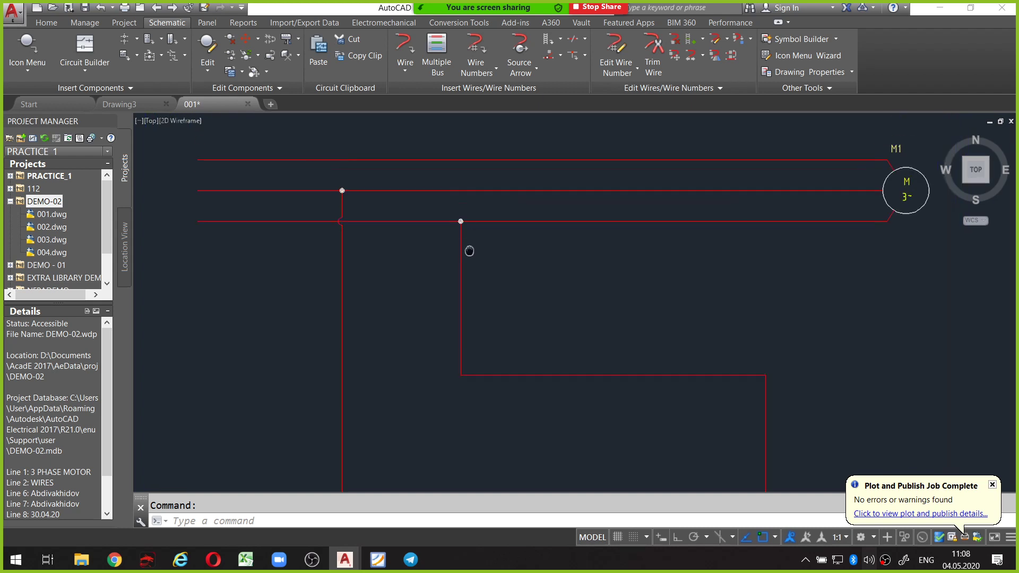
scroll(469, 251, down, 2)
scroll(504, 228, down, 1)
mouse_move(527, 197)
mouse_down()
mouse_move(536, 284)
mouse_move(531, 202)
mouse_up()
mouse_move(665, 192)
mouse_down()
mouse_move(637, 228)
mouse_move(675, 268)
mouse_move(670, 197)
mouse_up()
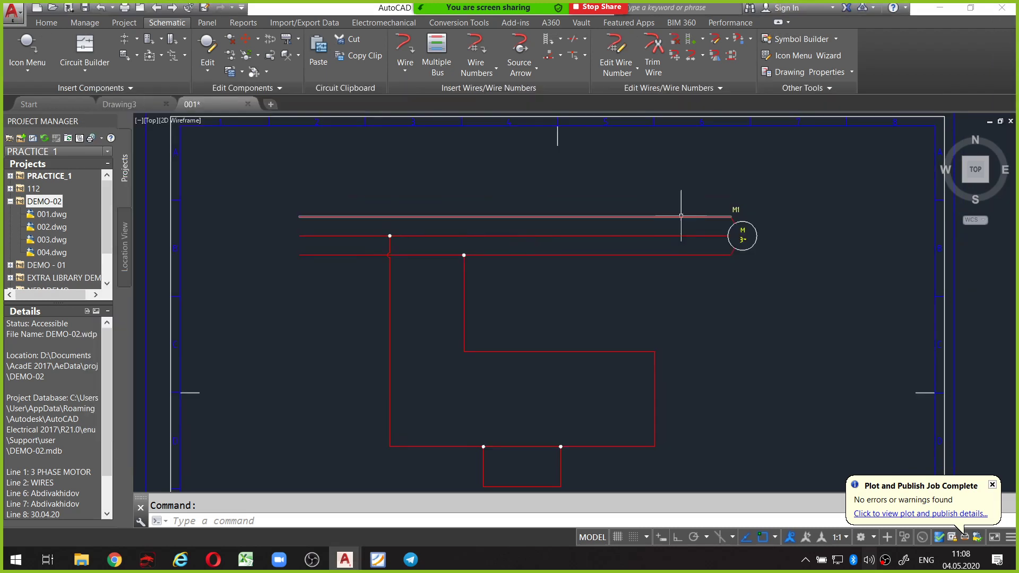
key(alt+Tab)
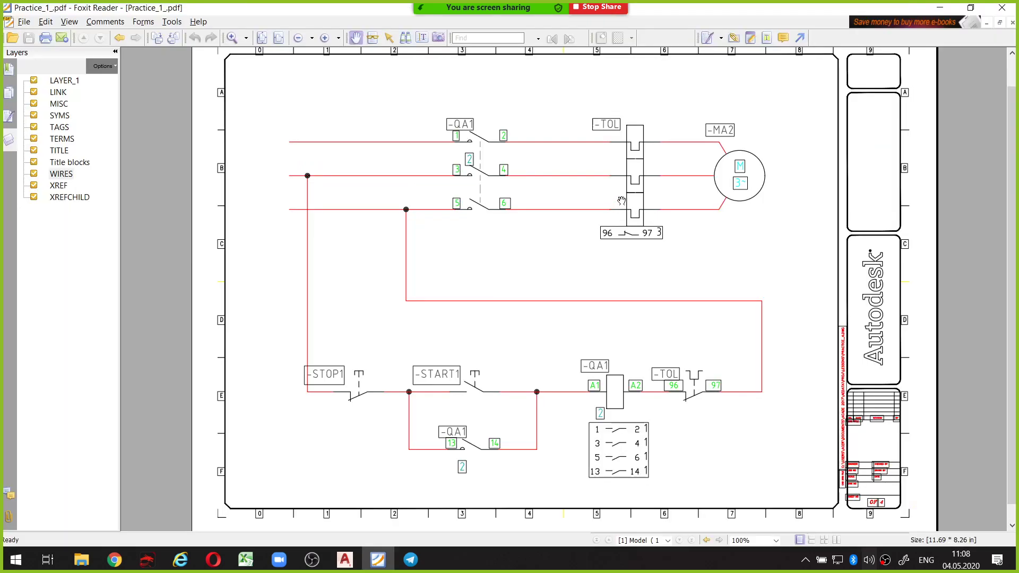
Circle -TOL, -QA1, START1 and STOP1 on the PDF, then return to AutoCAD and zoom in.
mouse_move(633, 104)
mouse_down()
mouse_move(555, 191)
mouse_move(623, 85)
mouse_up()
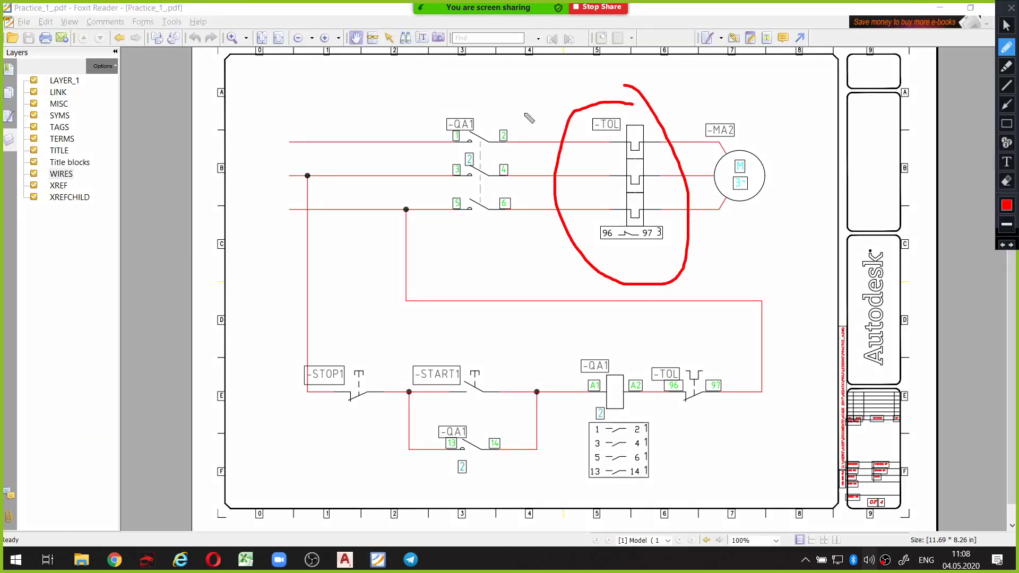
mouse_move(502, 104)
mouse_down()
mouse_move(526, 212)
mouse_move(499, 106)
mouse_up()
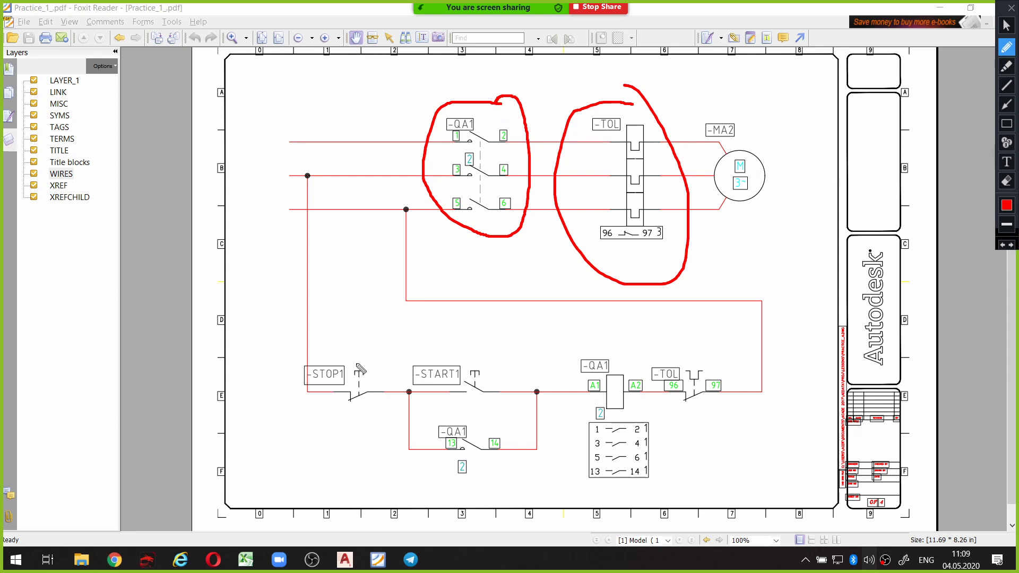
drag(476, 356, 474, 345)
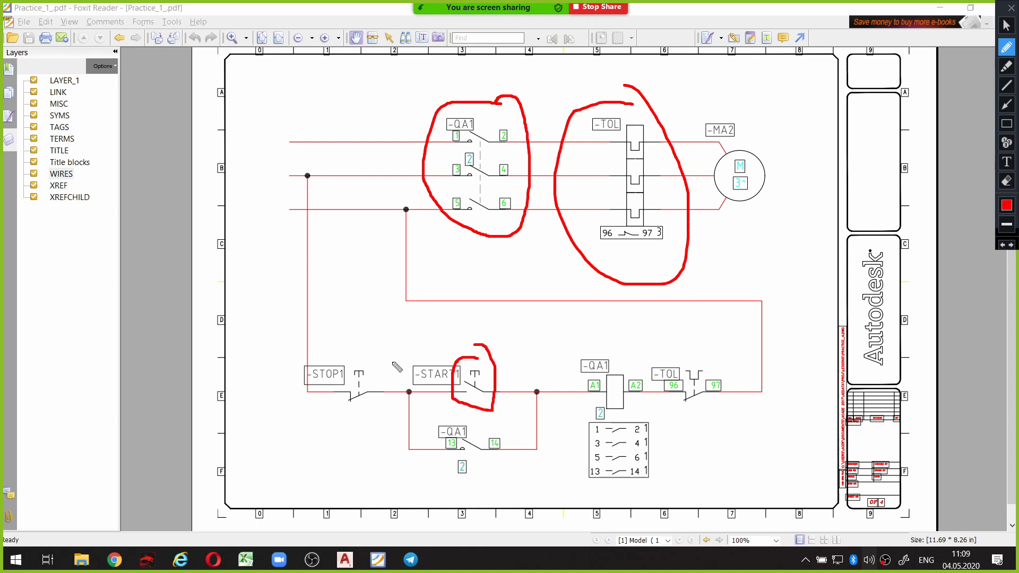
mouse_move(374, 352)
mouse_down()
mouse_move(372, 426)
mouse_move(373, 357)
mouse_up()
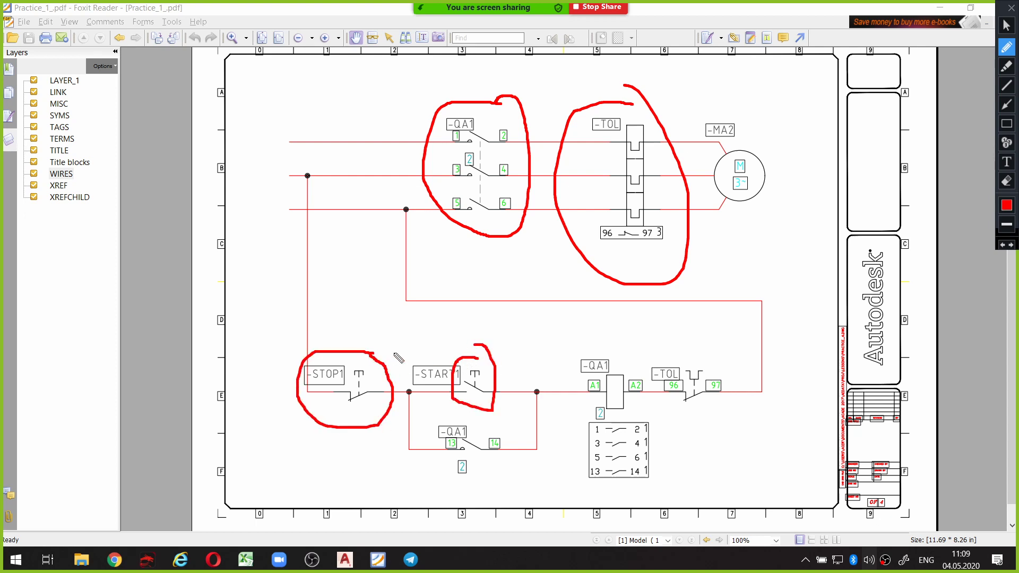
key(alt+Tab)
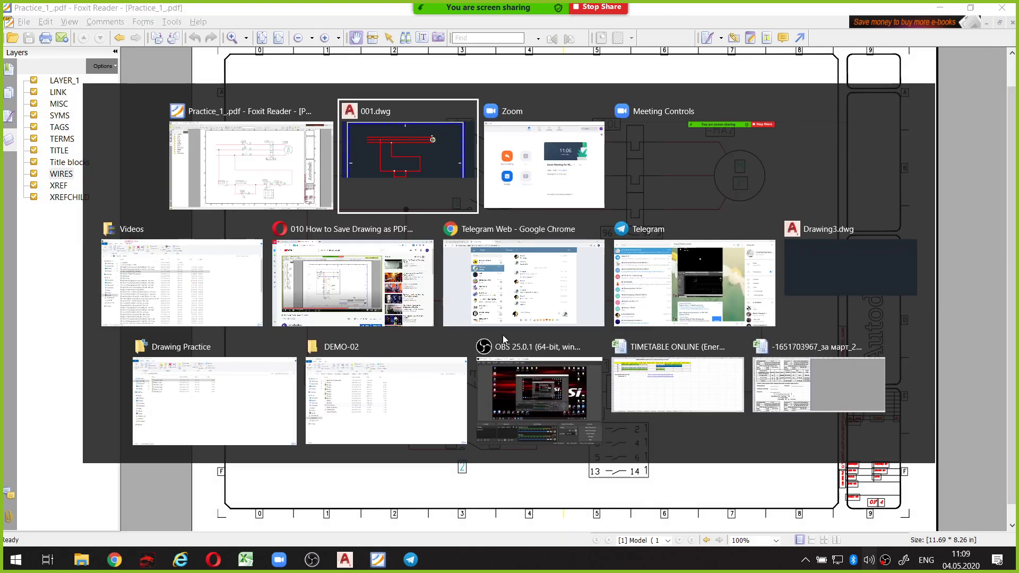
scroll(531, 268, up, 1)
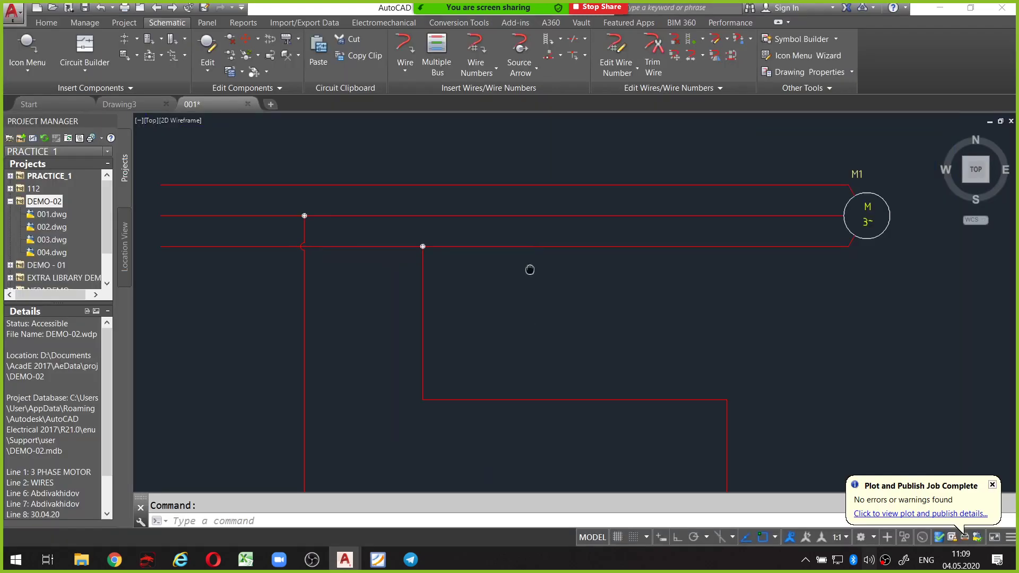
scroll(529, 270, up, 1)
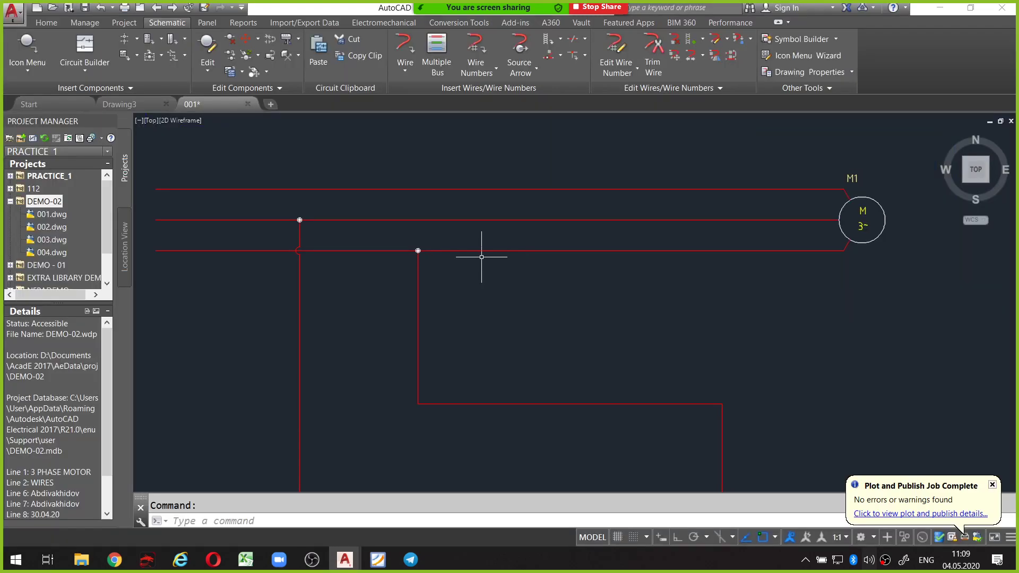
Via Icon Menu > Motor Control > Motor Starter, compare NO and NC three-pole symbols, then pick 3 Pole NO.
click(41, 50)
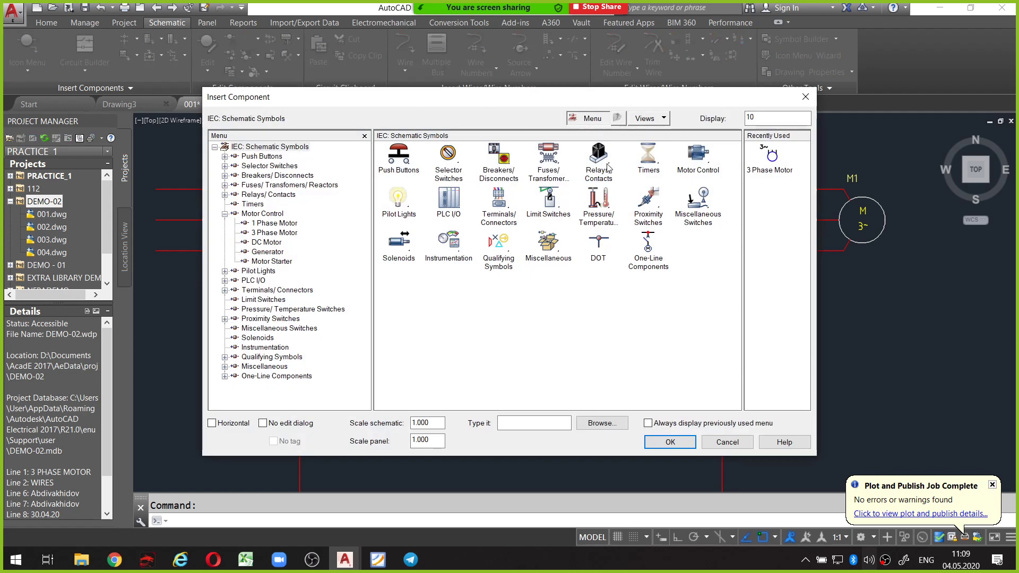
click(698, 157)
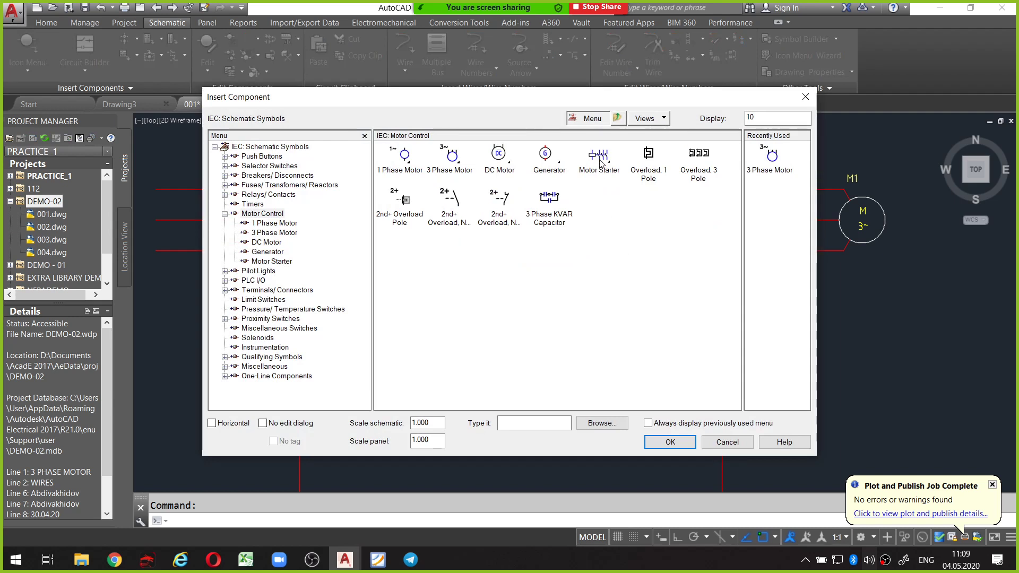
click(599, 160)
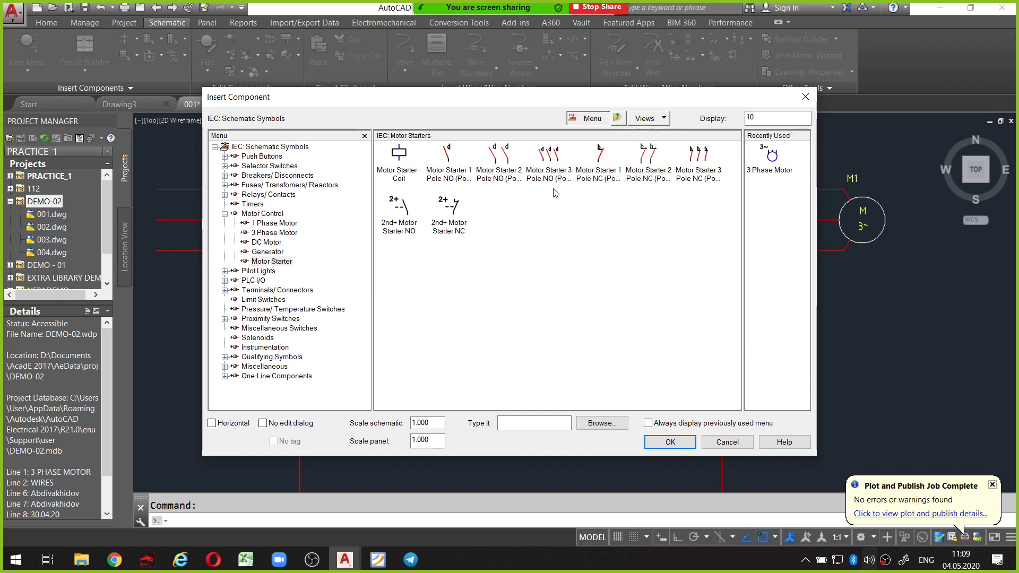
drag(545, 185, 553, 186)
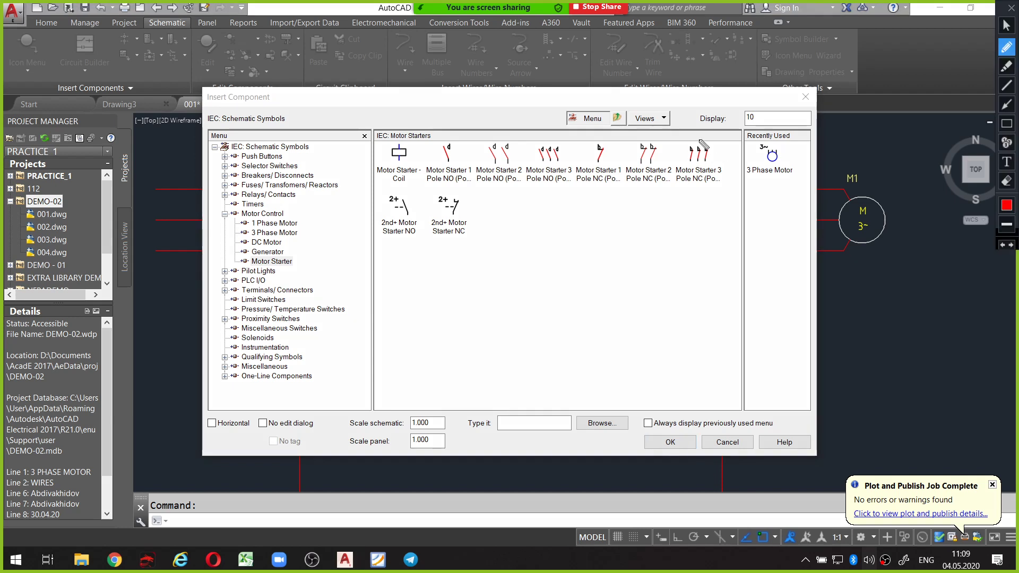
mouse_move(700, 140)
mouse_down()
mouse_move(671, 156)
mouse_move(689, 198)
mouse_move(731, 159)
mouse_move(706, 142)
mouse_up()
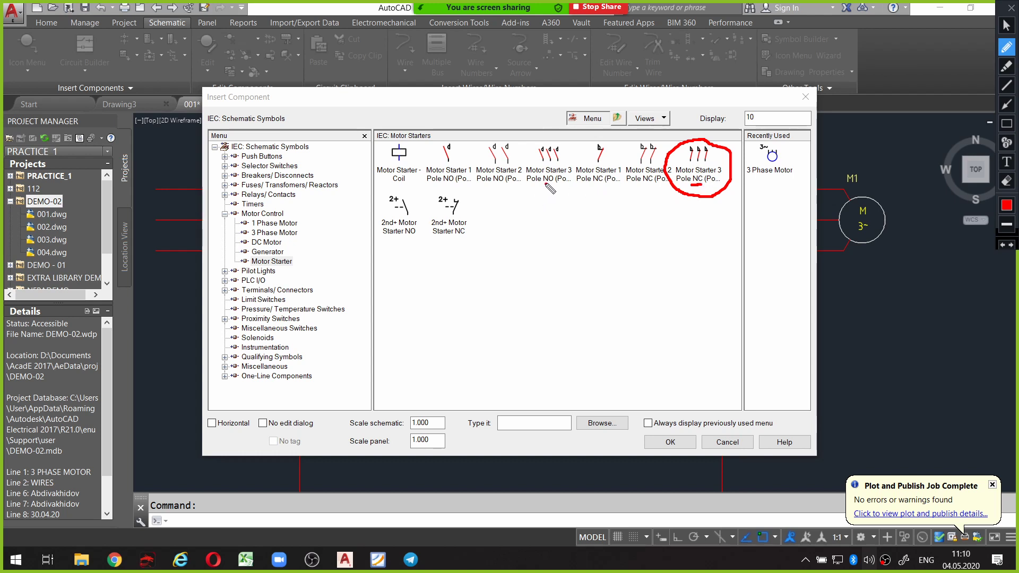
key(Escape)
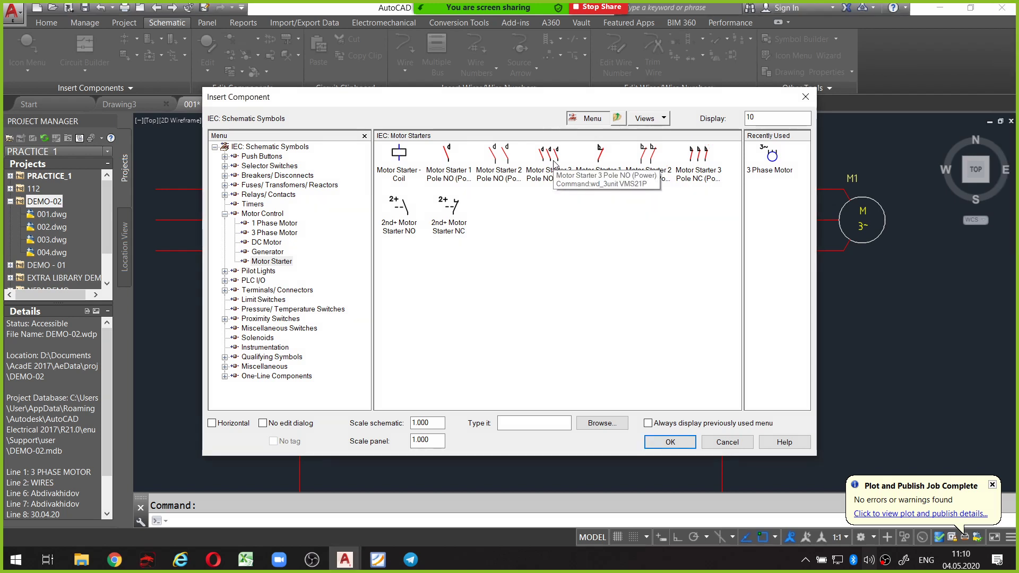
click(553, 162)
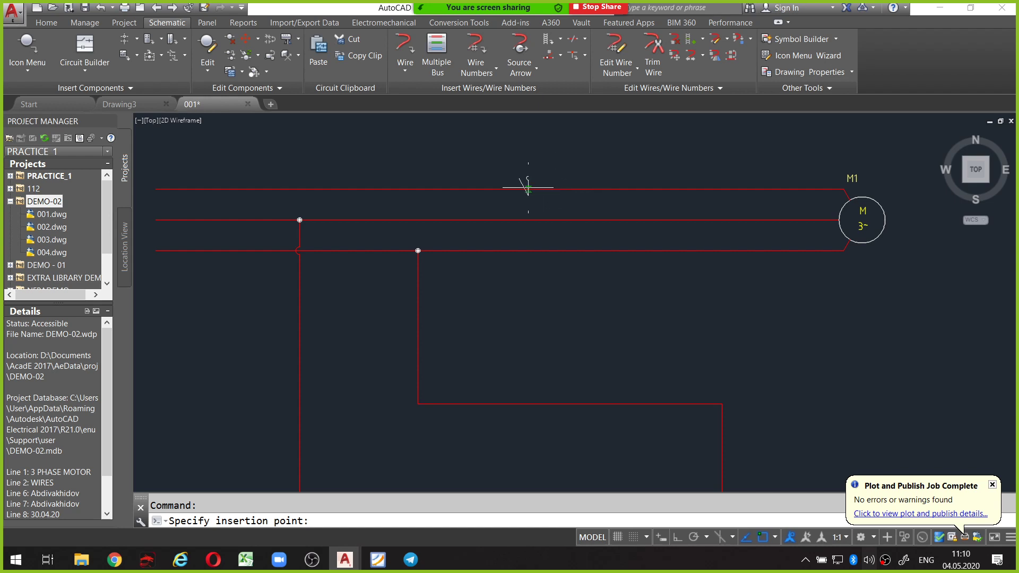
Place the three-pole NO contact on the top phase wire, extend it down over all phases, tagged Q.
scroll(516, 187, up, 2)
scroll(516, 188, down, 3)
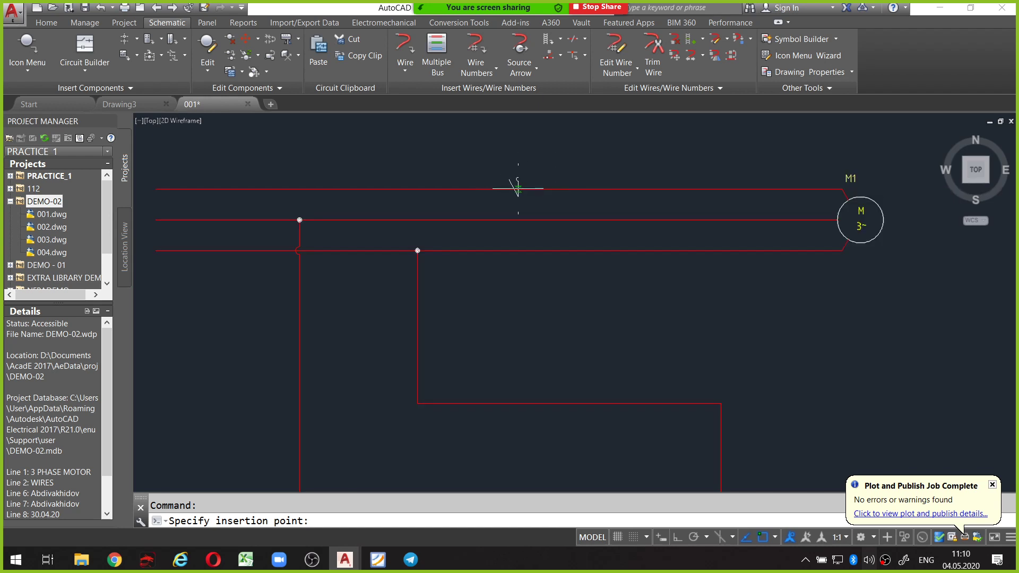
scroll(517, 187, up, 3)
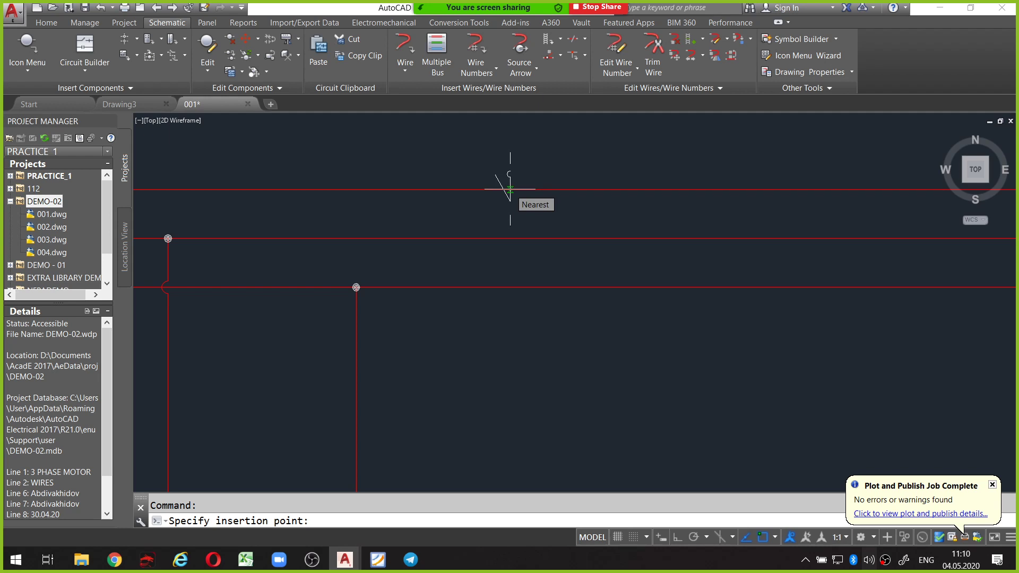
click(510, 189)
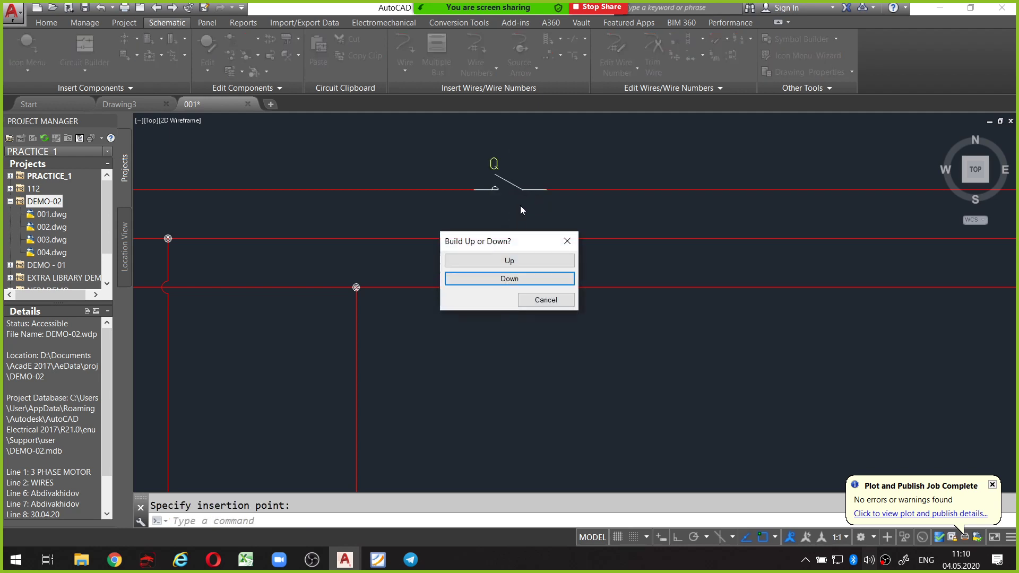
drag(518, 243, 343, 164)
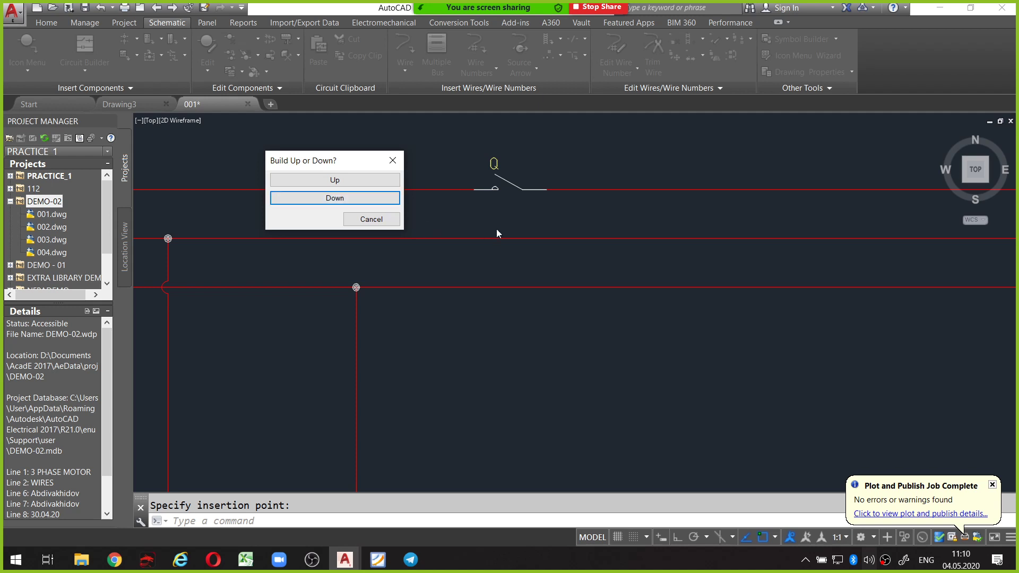
click(335, 198)
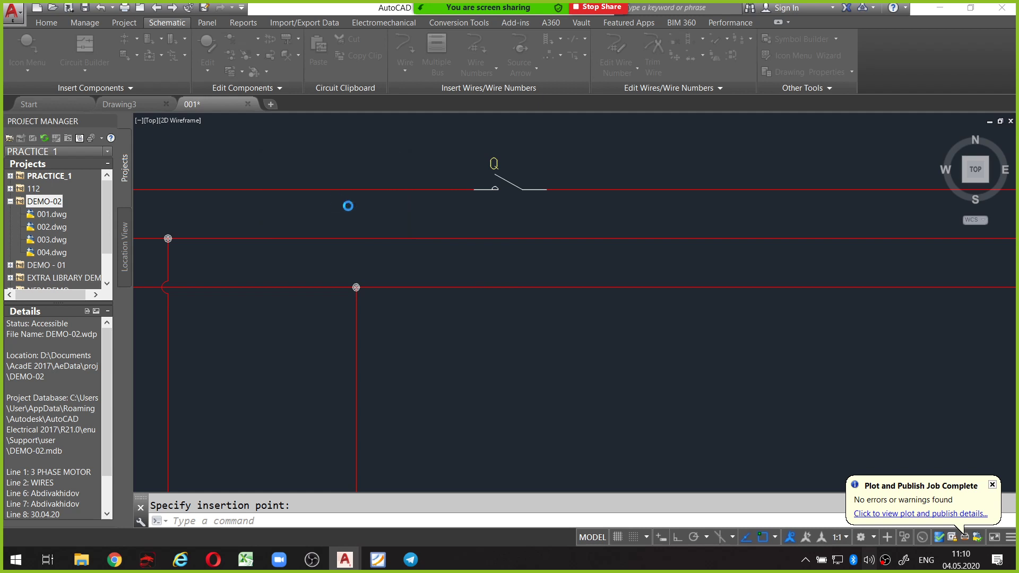
drag(501, 152, 641, 182)
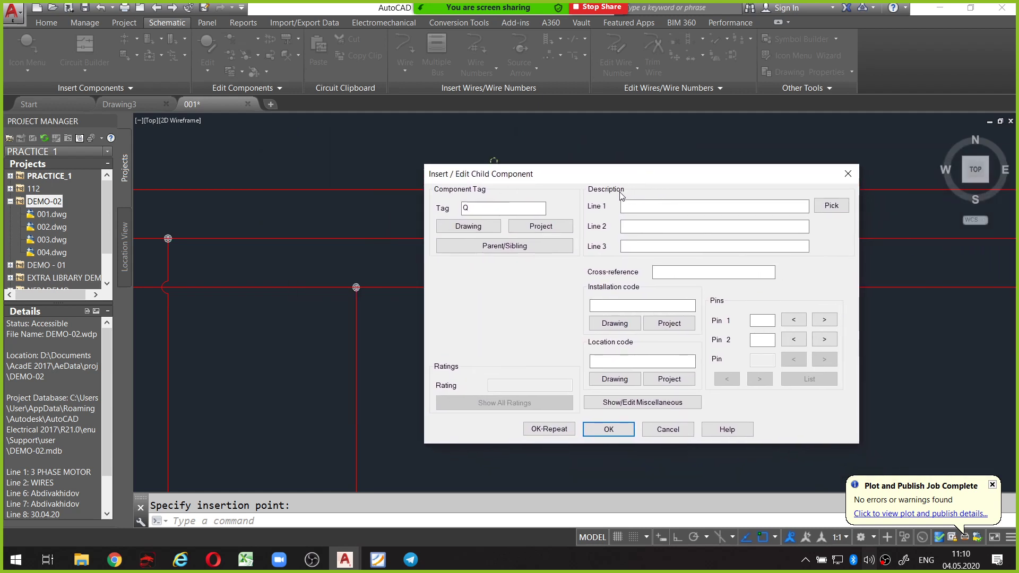
click(626, 428)
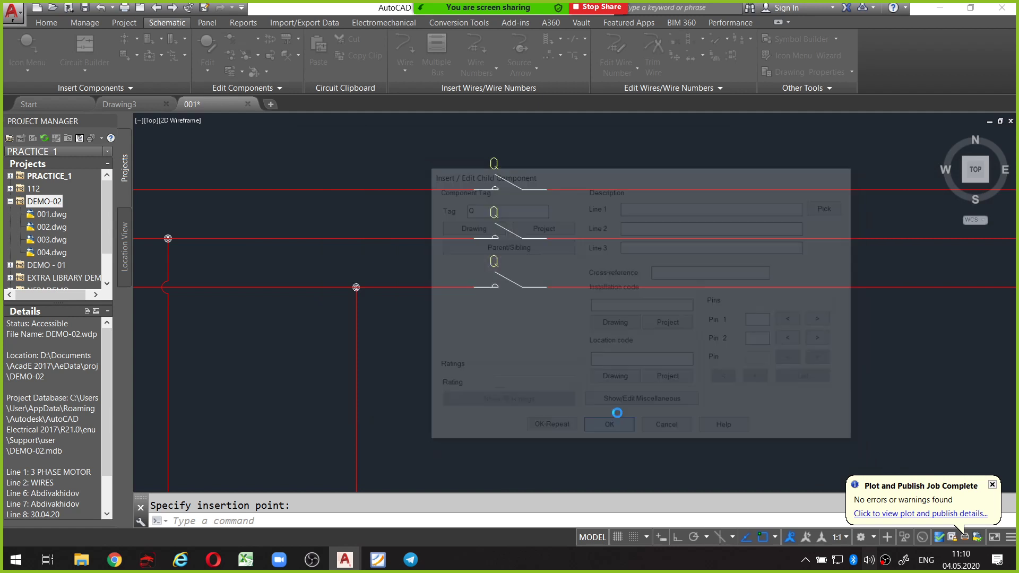
scroll(533, 279, down, 2)
middle_drag(530, 281, 519, 221)
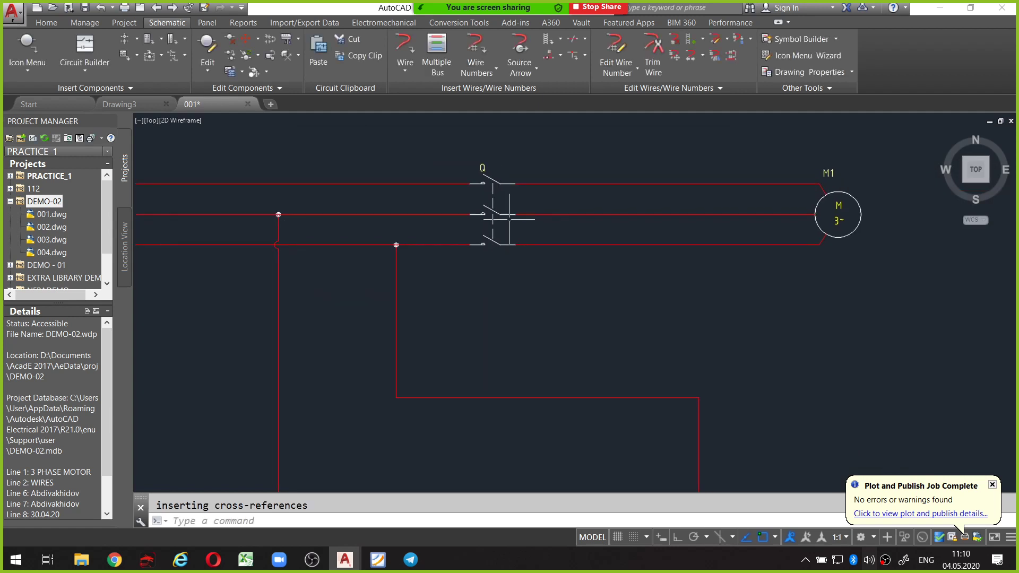
scroll(500, 192, down, 2)
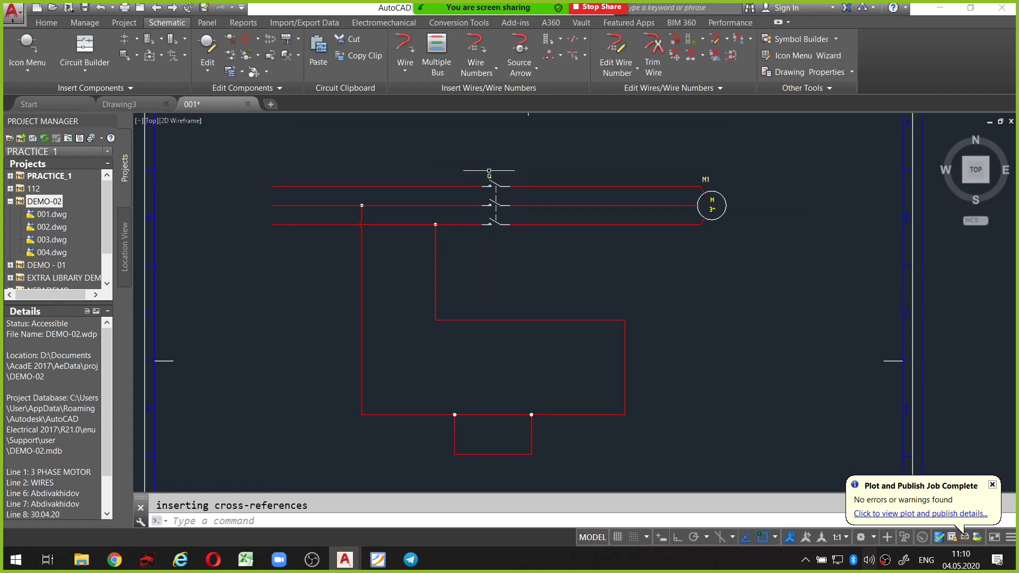
scroll(528, 214, up, 2)
scroll(528, 214, down, 2)
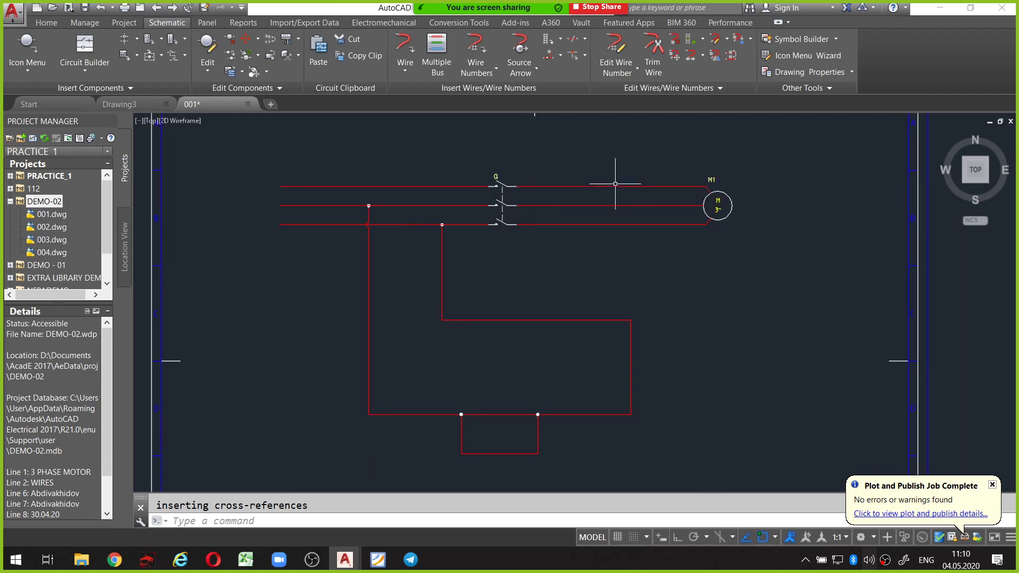
middle_drag(573, 229, 570, 210)
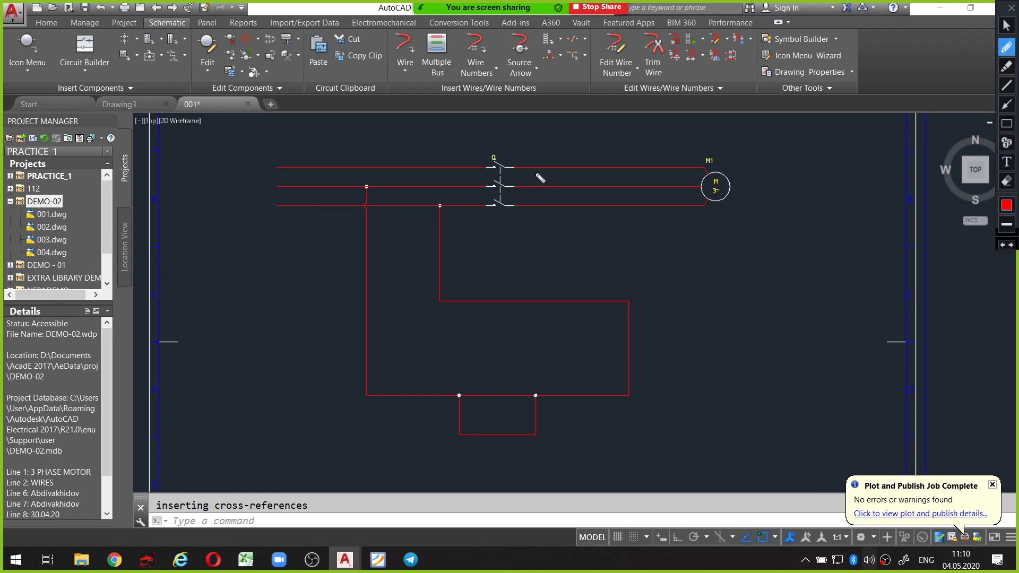
key(ctrl+alt+g)
mouse_move(517, 148)
mouse_down()
mouse_move(534, 160)
mouse_move(513, 151)
mouse_up()
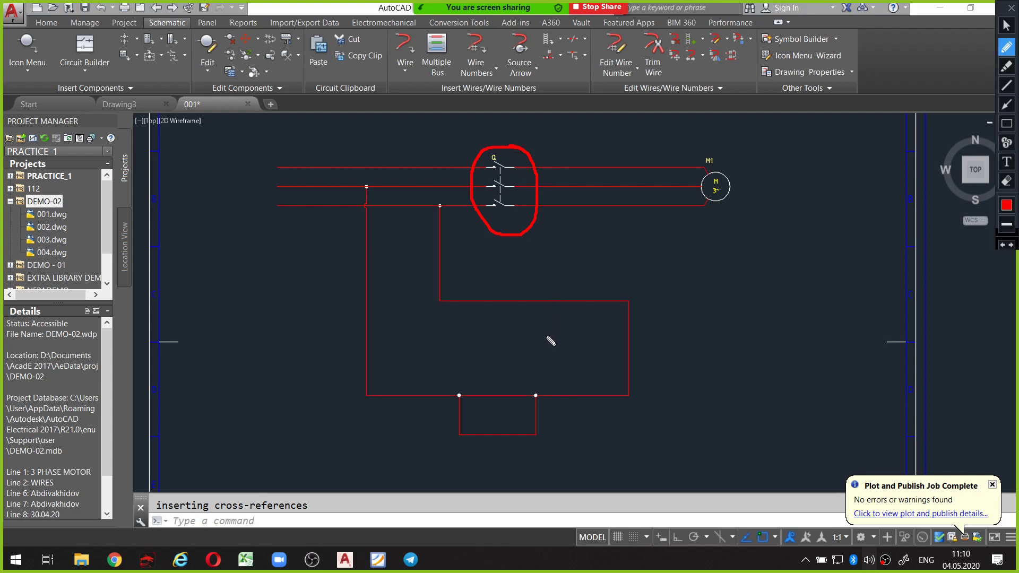
key(ctrl+alt+g)
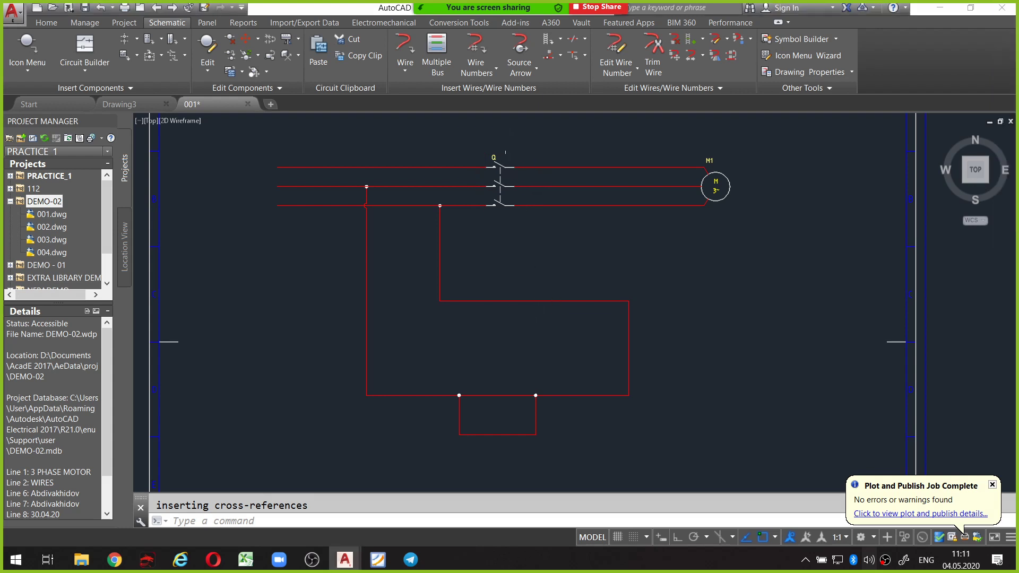
key(ctrl+alt+g)
drag(483, 149, 525, 187)
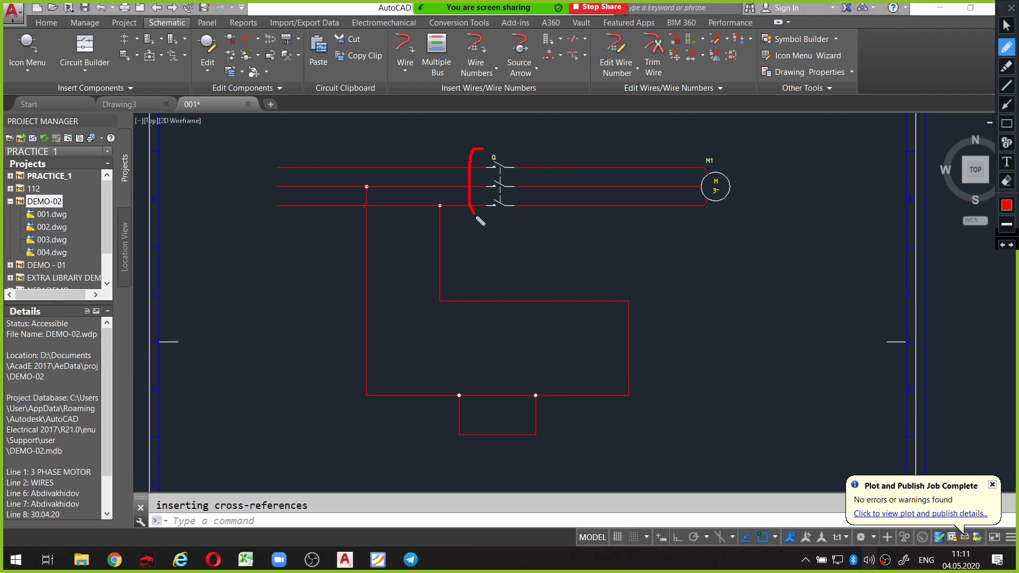
key(ctrl+alt+g)
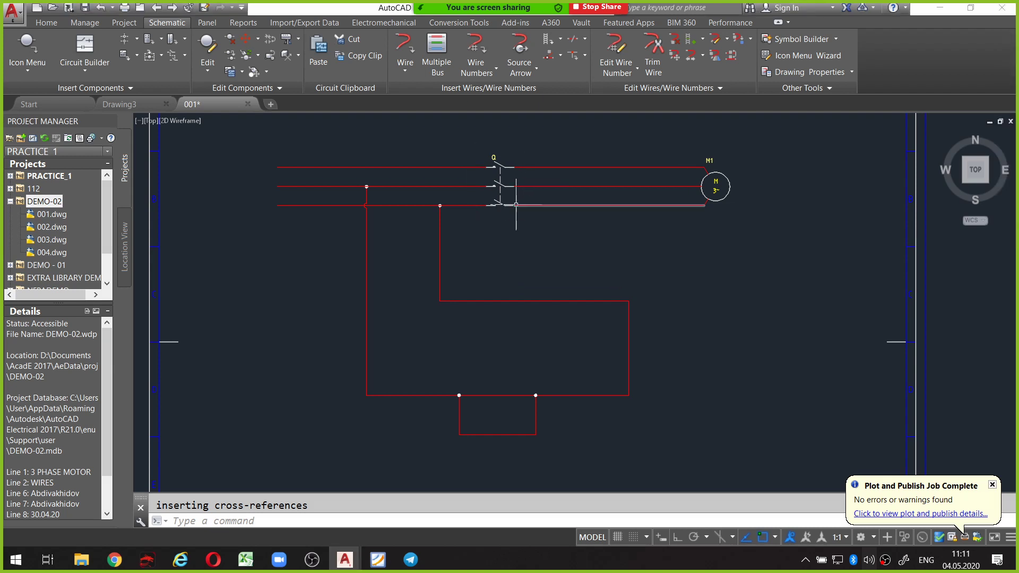
middle_drag(512, 216, 506, 189)
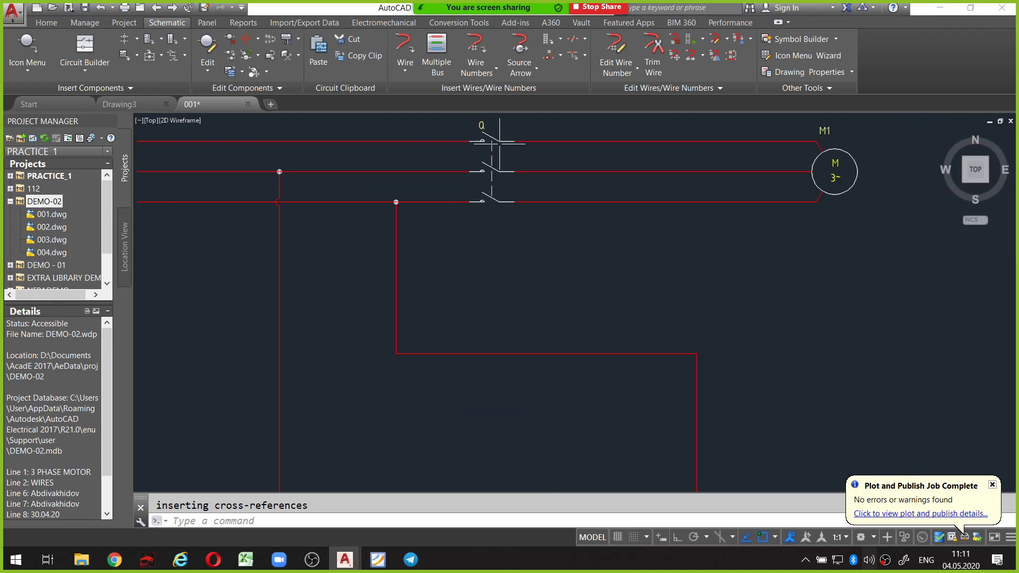
middle_drag(483, 266, 493, 220)
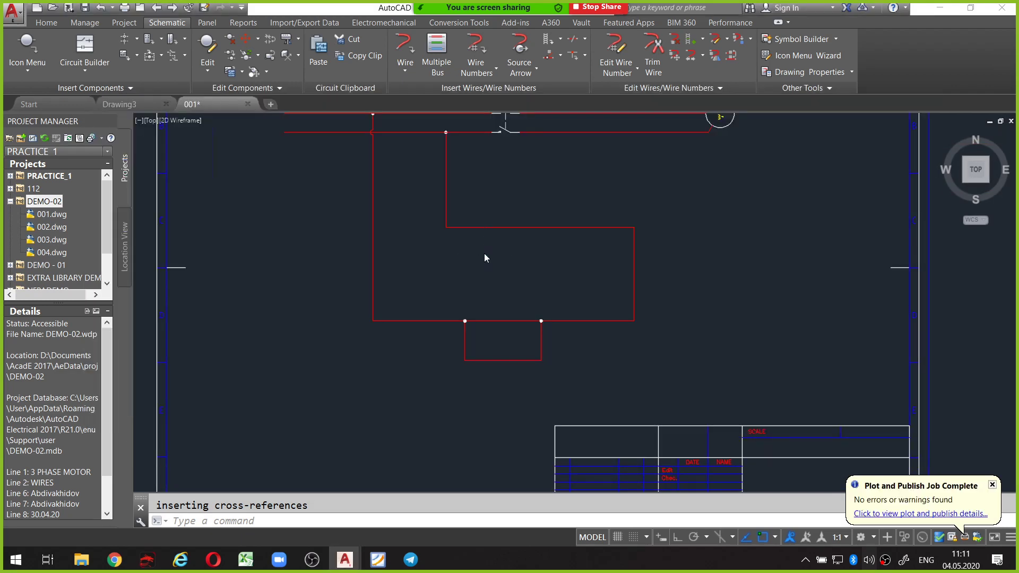
key(alt+Tab)
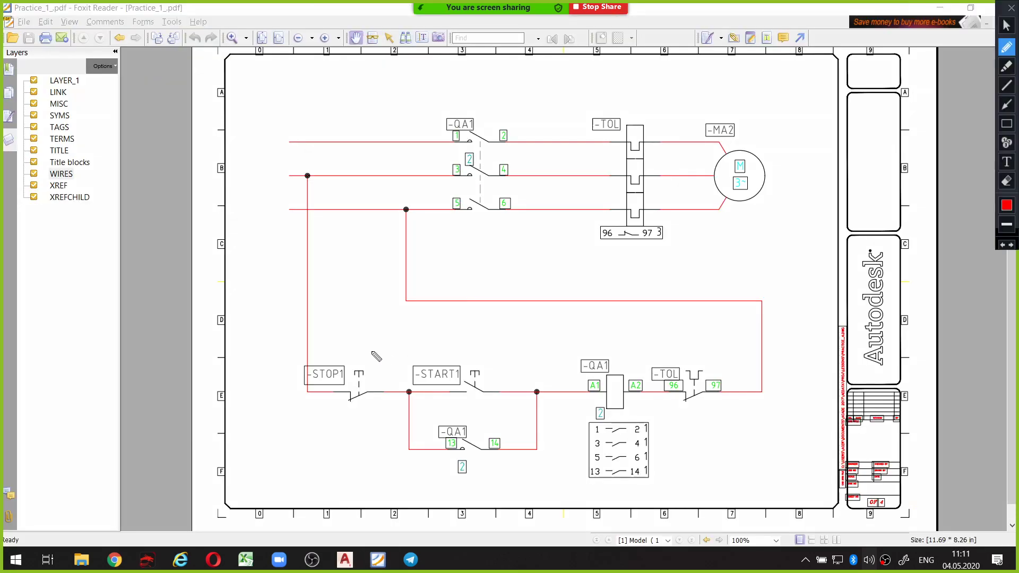
Circle STOP1, START1, the QA1 holding contact and the -QA1 coil, then return to AutoCAD.
mouse_move(366, 349)
mouse_down()
mouse_move(537, 454)
mouse_move(366, 346)
mouse_up()
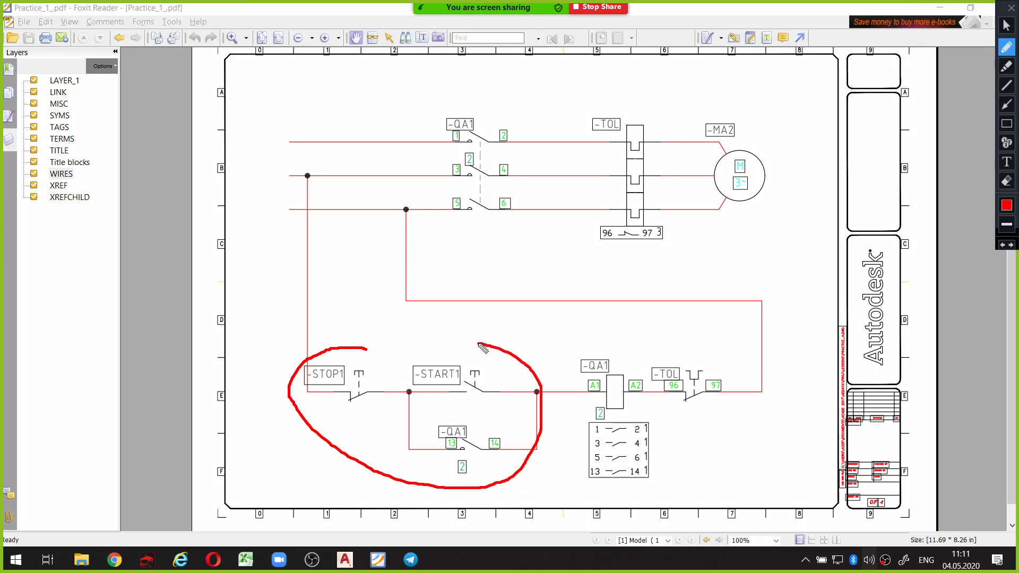
mouse_move(606, 345)
mouse_down()
mouse_move(570, 373)
mouse_move(610, 346)
mouse_up()
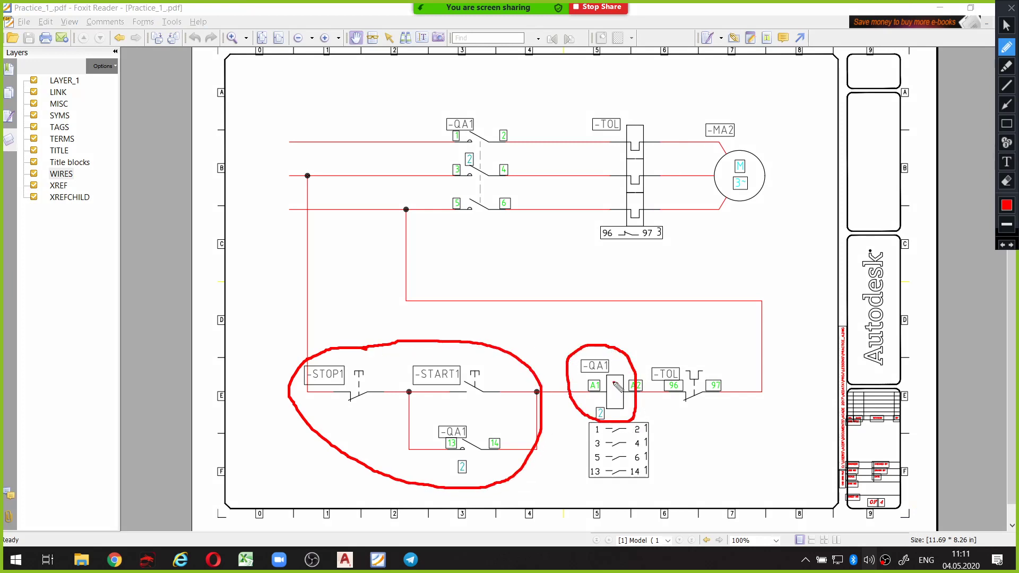
drag(613, 383, 616, 390)
key(alt+Tab)
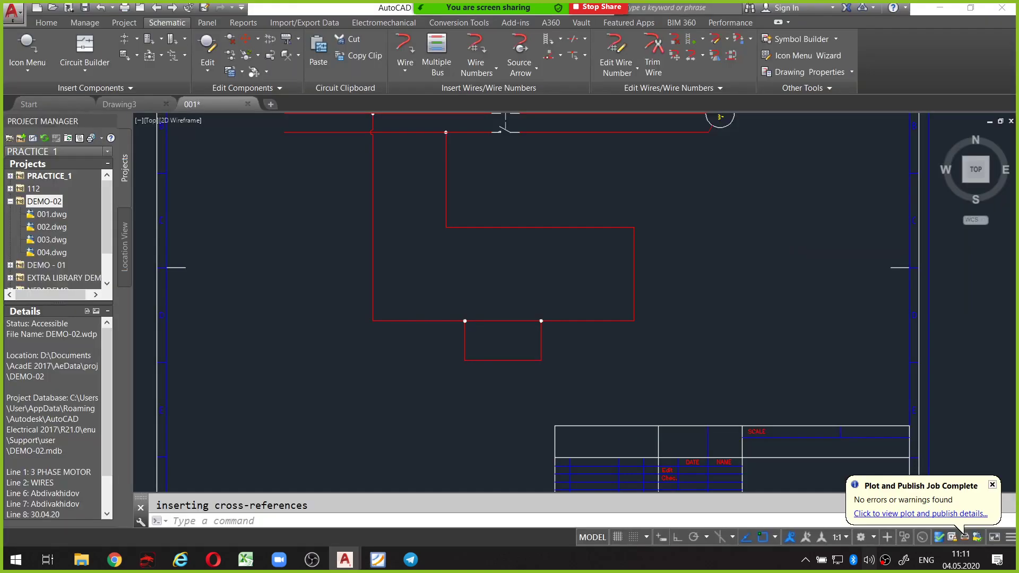
Insert a Relay Coil from Icon Menu > Relays/Contacts on the lower wire, accepting tag K1.
click(31, 55)
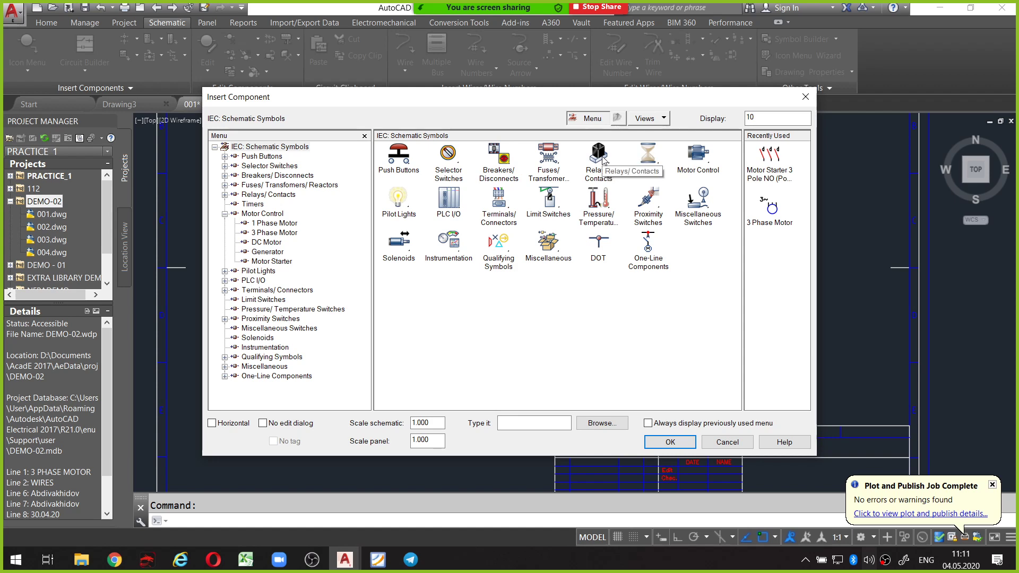
click(604, 160)
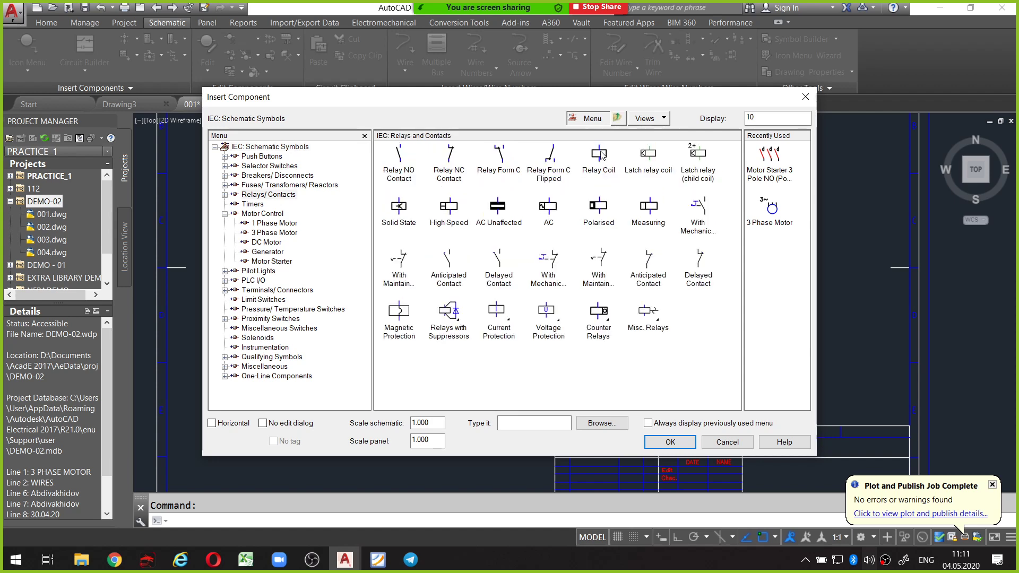
click(600, 154)
scroll(565, 320, up, 2)
scroll(568, 321, up, 2)
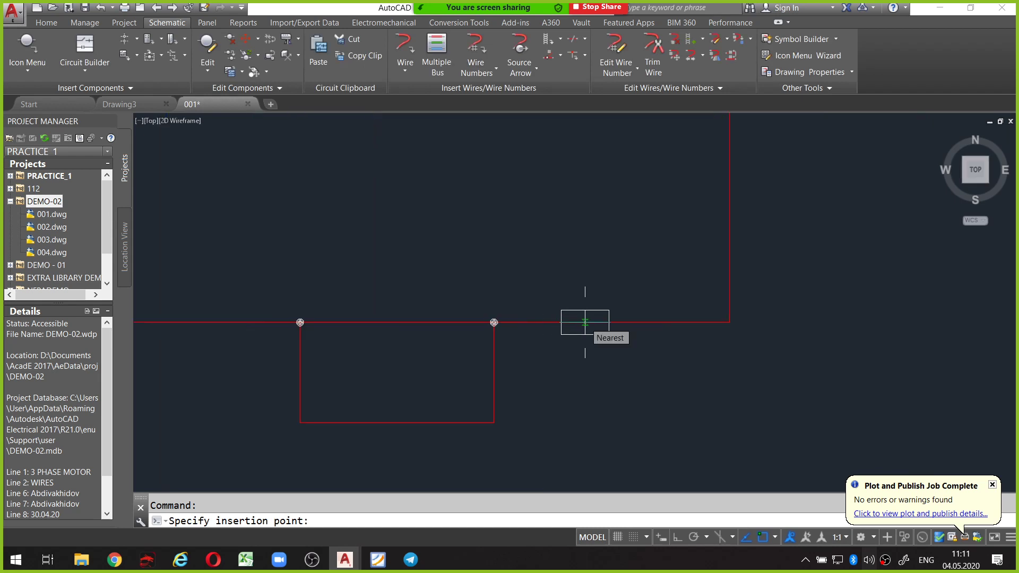
click(584, 322)
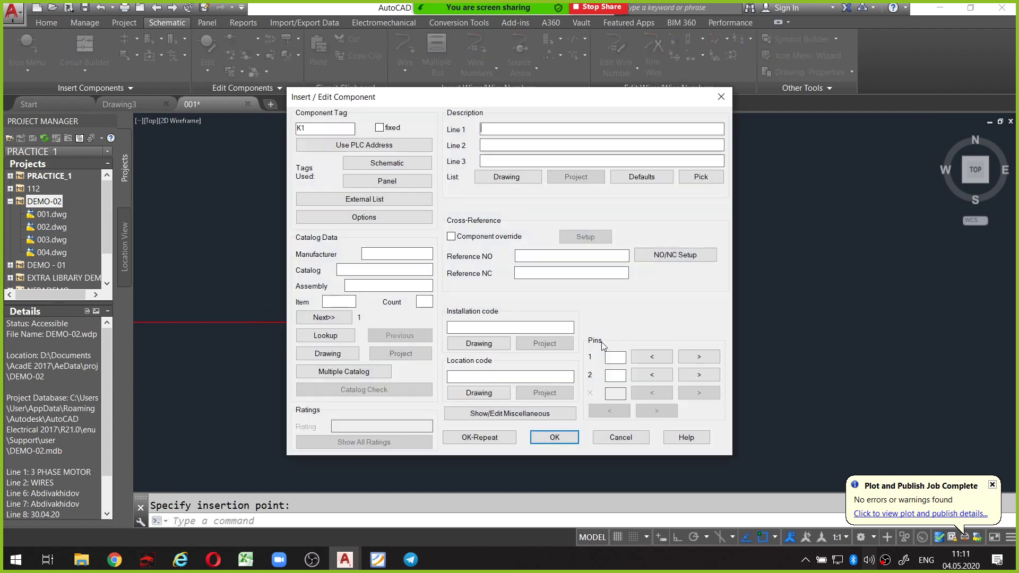
click(573, 441)
Pan to the new K1 coil and mark it and the adjacent wire loop.
scroll(590, 359, down, 2)
scroll(591, 358, down, 2)
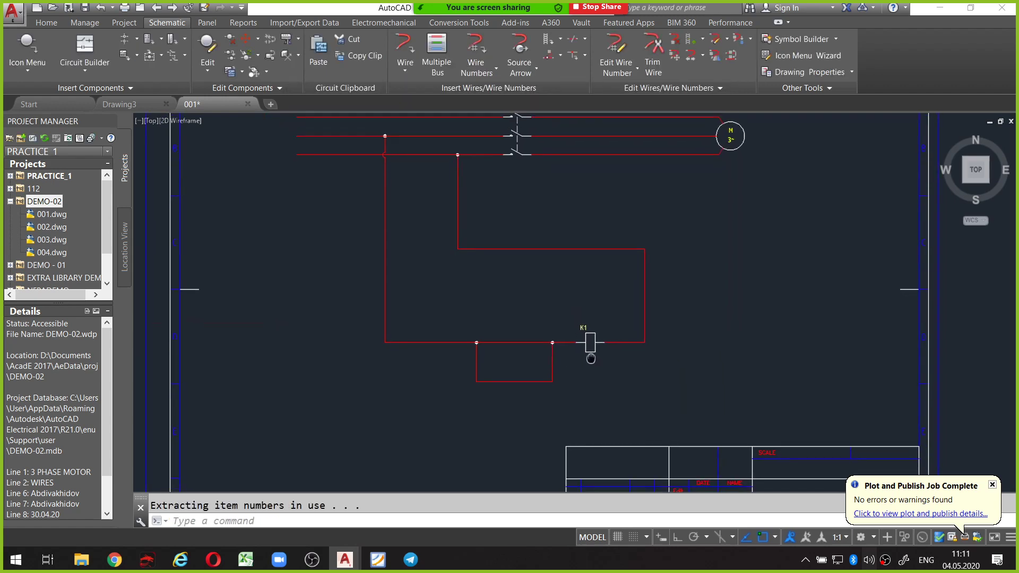
middle_drag(590, 359, 609, 314)
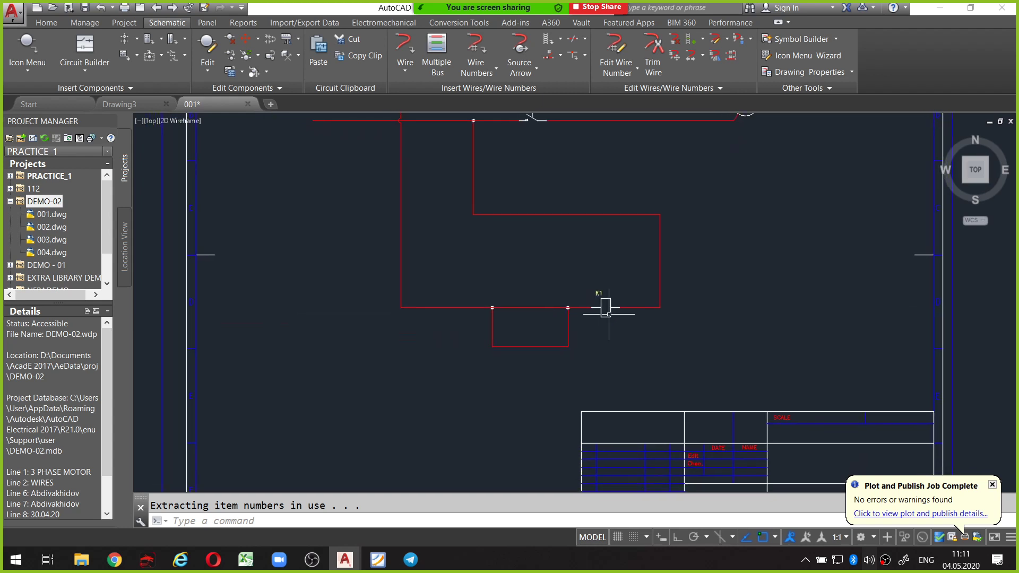
scroll(609, 314, up, 2)
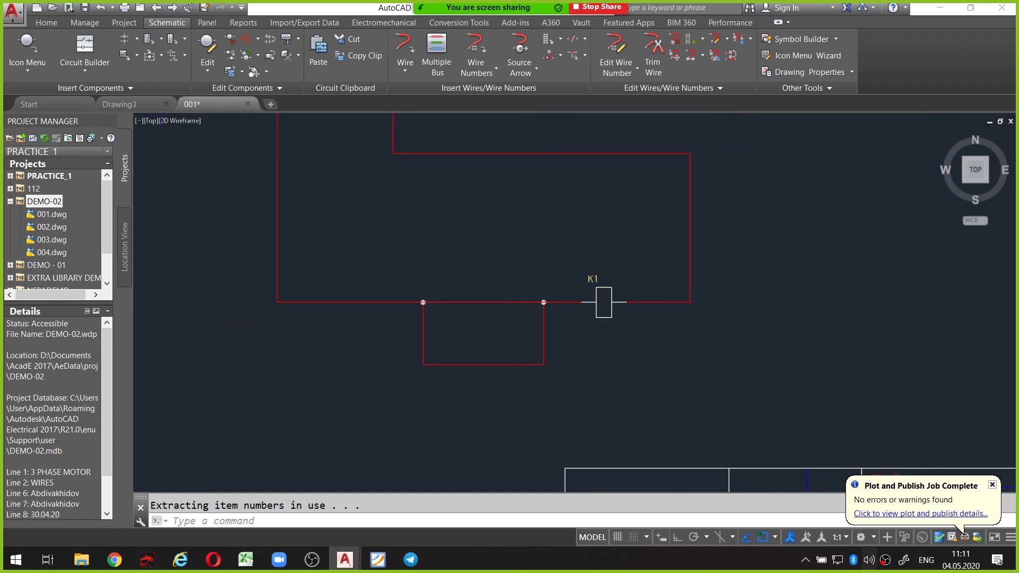
drag(597, 264, 624, 260)
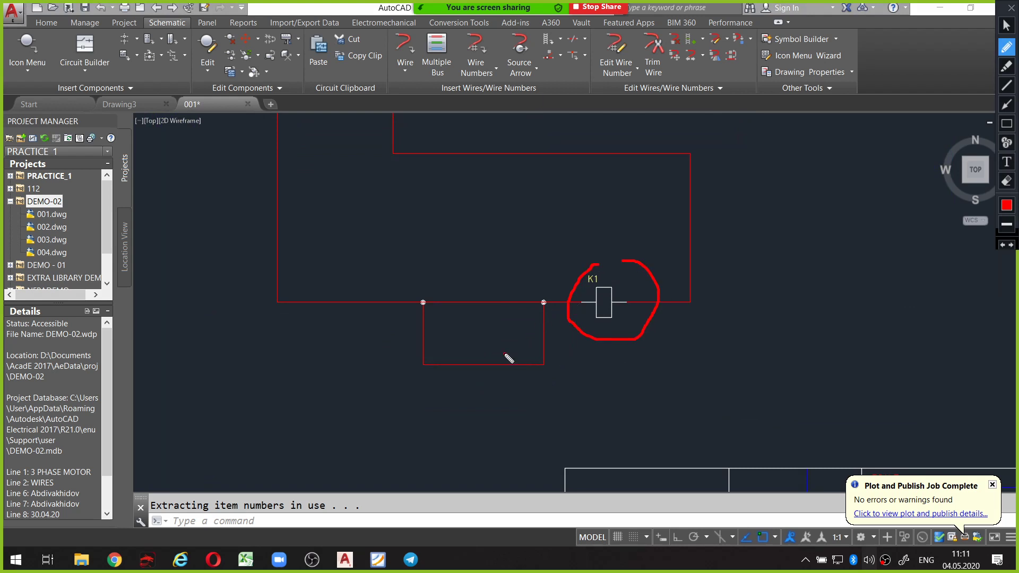
drag(508, 359, 530, 354)
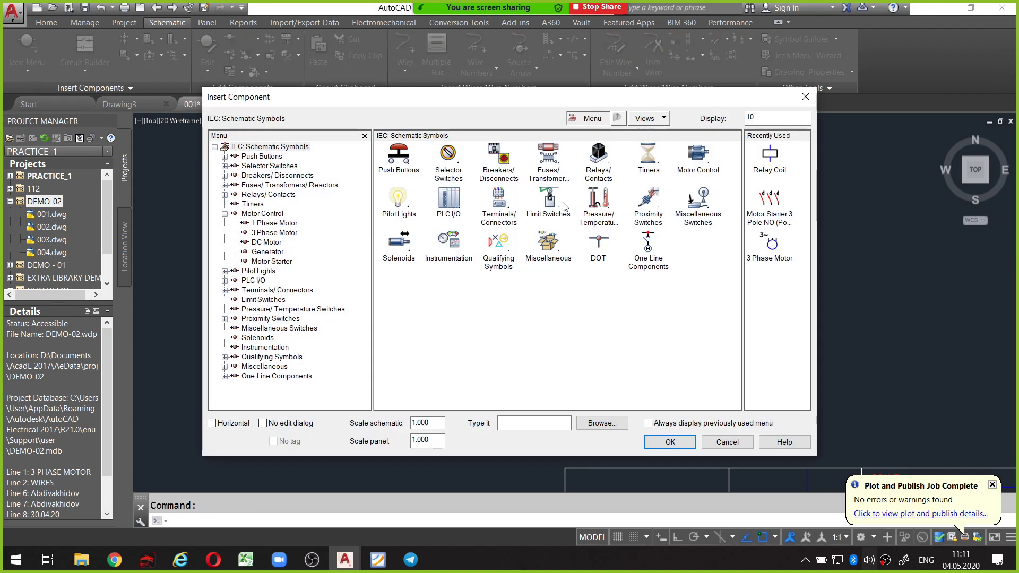
Place a normally open relay contact on the lower wire loop, accepting tag K.
click(600, 159)
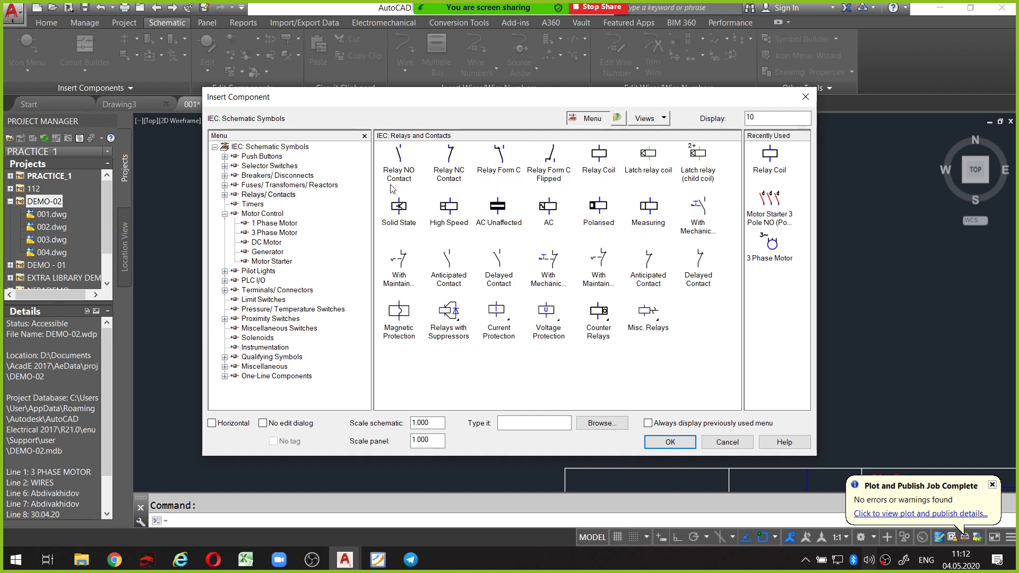
key(ctrl+shift+p)
drag(393, 184, 380, 157)
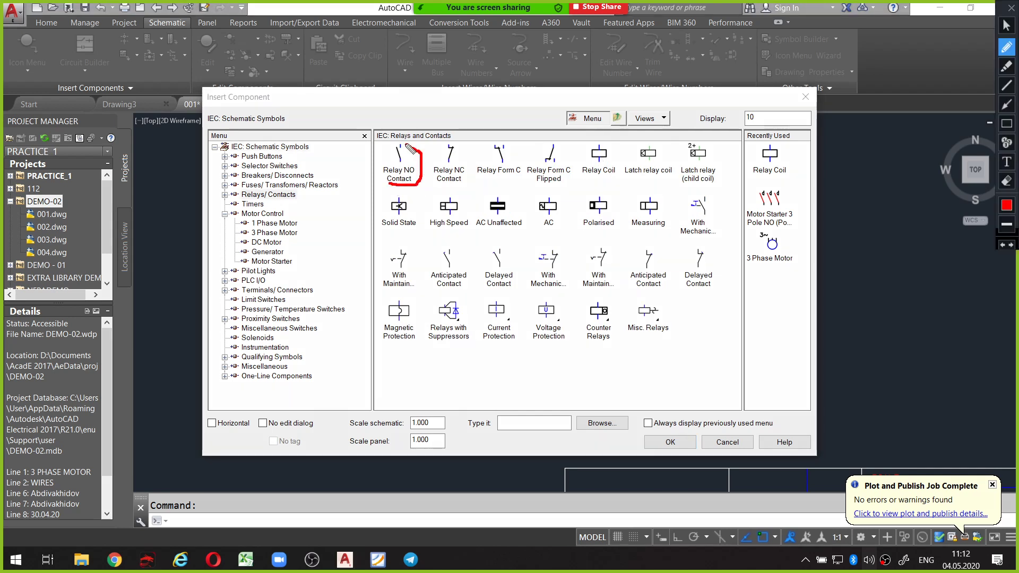
key(ctrl+shift+p)
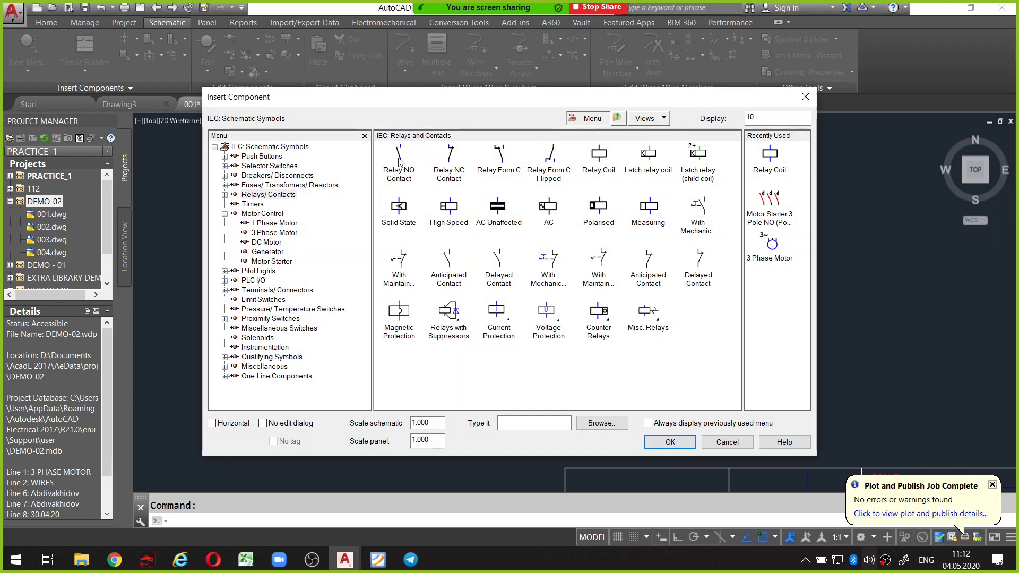
click(401, 163)
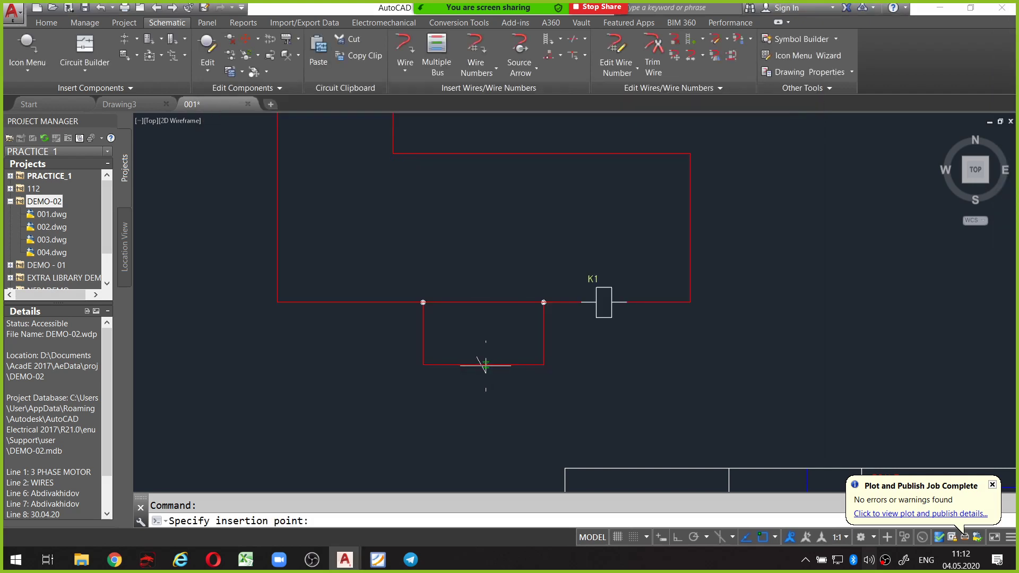
click(483, 365)
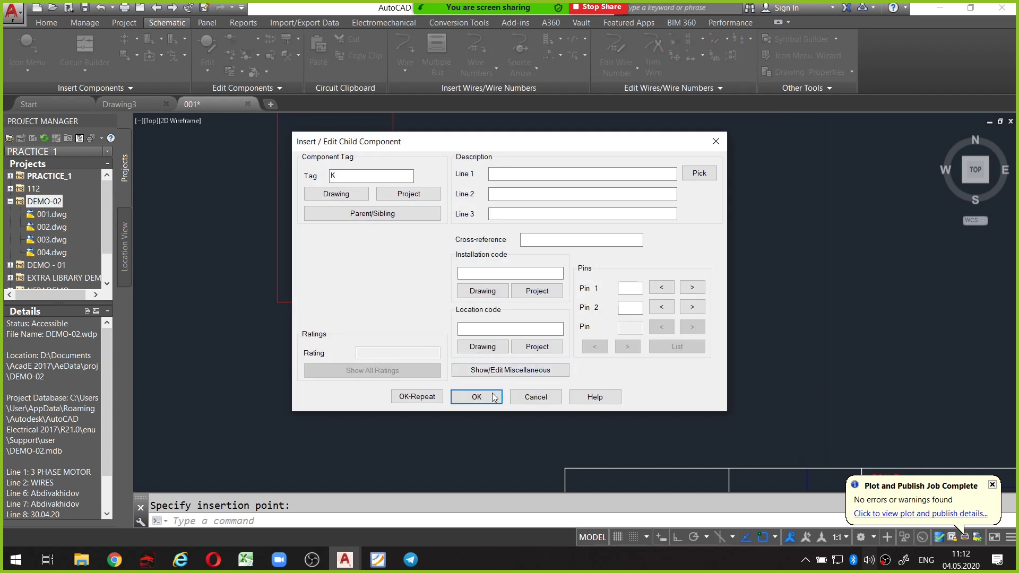
click(476, 397)
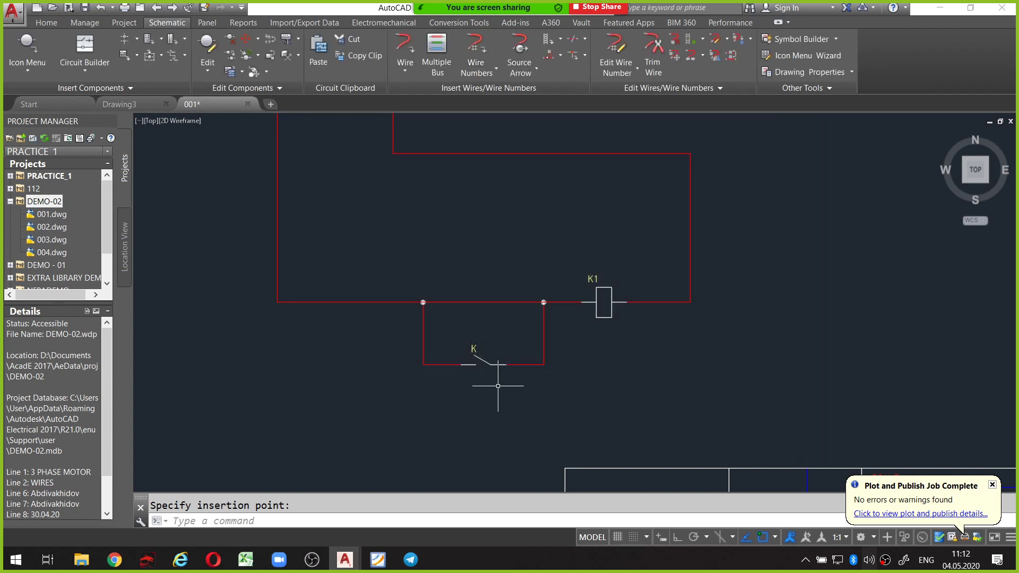
Annotate contact K with an arrow to coil K1, then clear the on-screen marks.
middle_drag(501, 377, 502, 339)
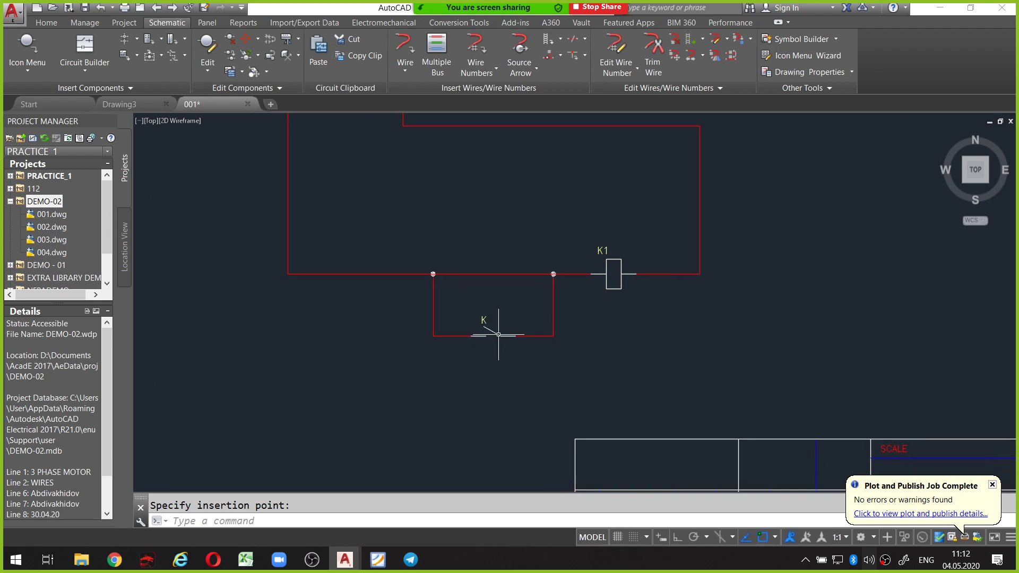
scroll(498, 334, up, 4)
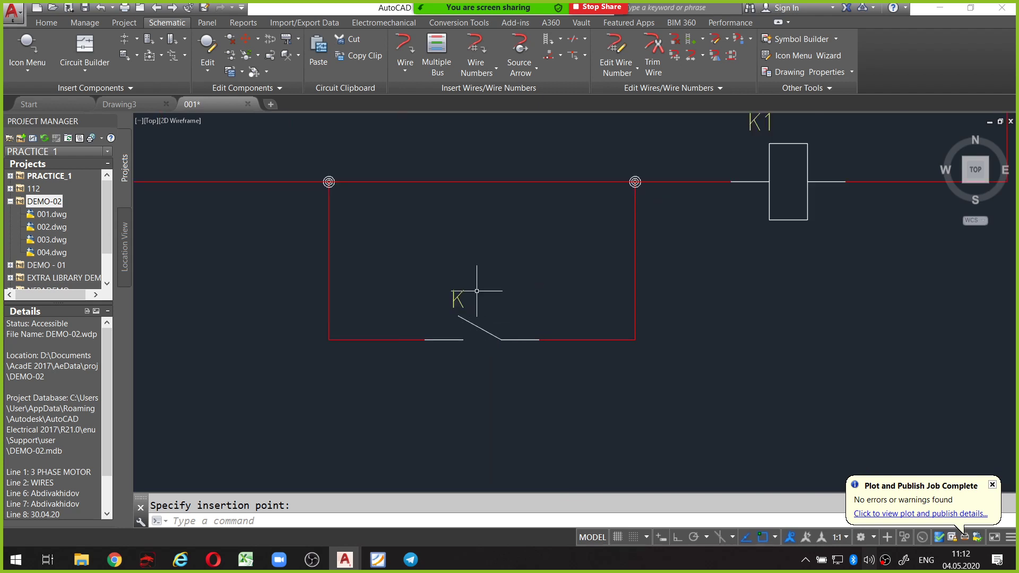
drag(467, 272, 452, 282)
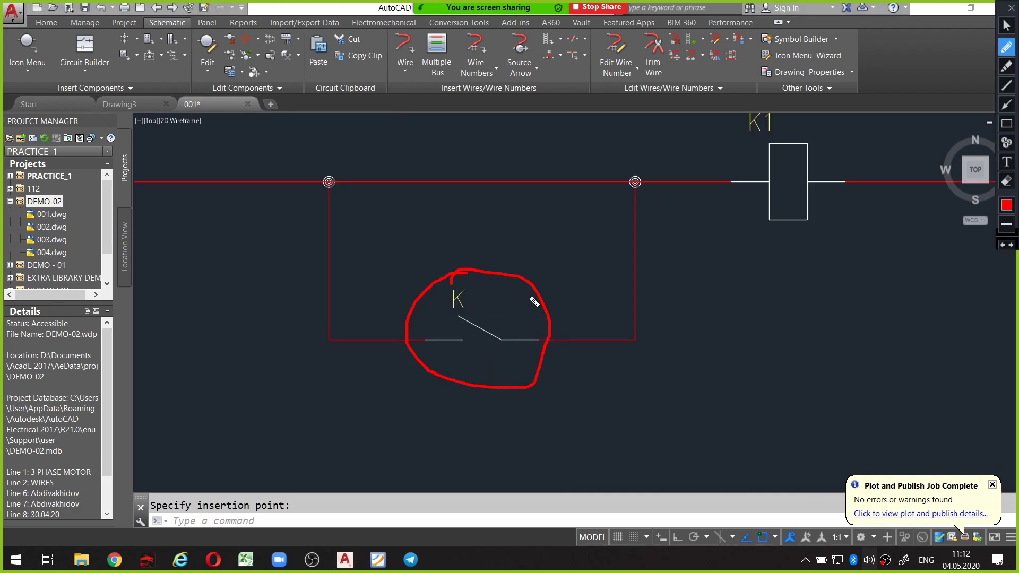
mouse_move(547, 298)
mouse_down()
mouse_move(751, 200)
mouse_move(740, 215)
mouse_up()
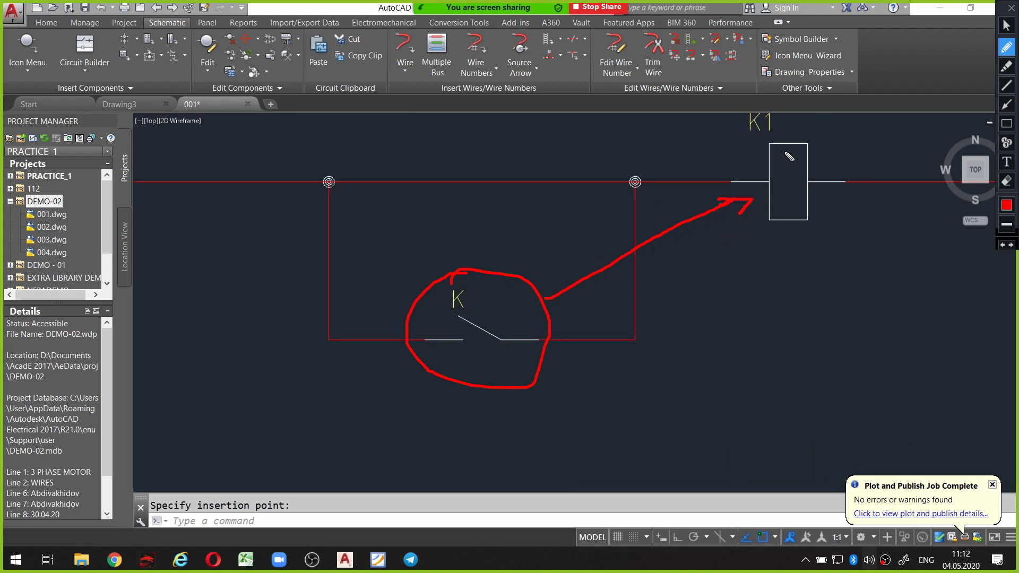
scroll(621, 284, down, 4)
scroll(714, 214, up, 2)
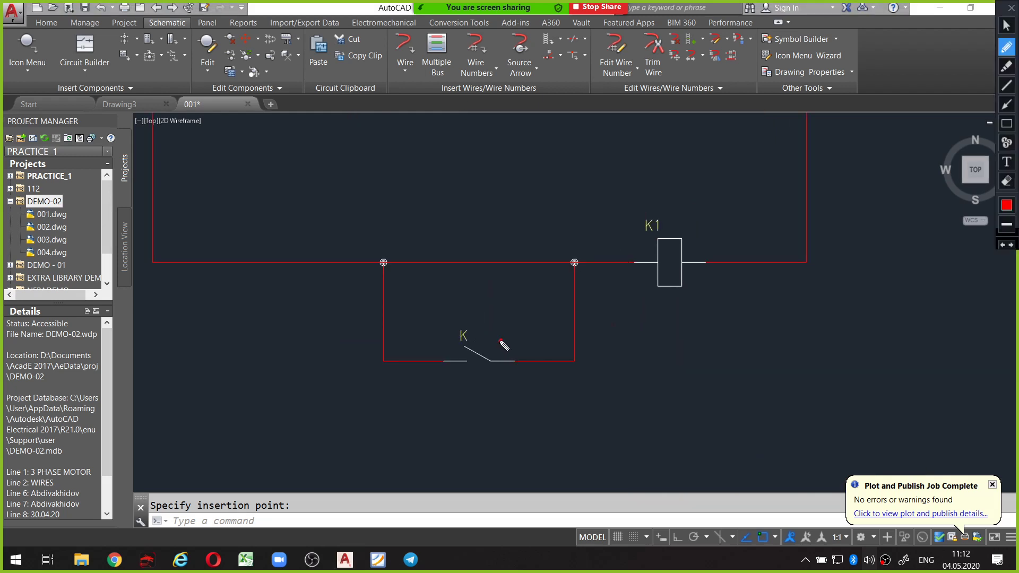
mouse_move(491, 323)
mouse_down()
mouse_move(448, 322)
mouse_move(496, 402)
mouse_move(517, 339)
mouse_move(502, 334)
mouse_up()
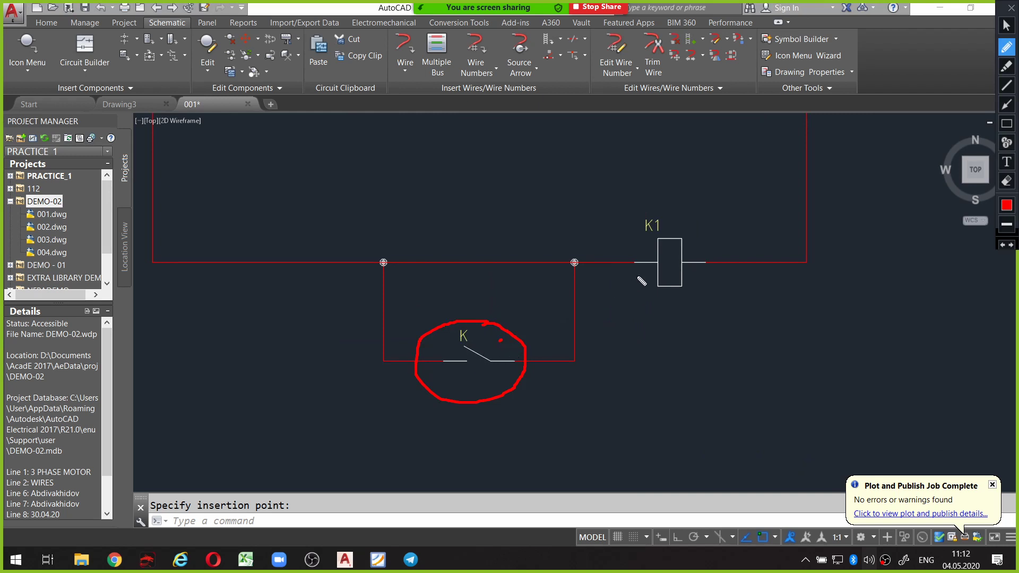
mouse_move(658, 201)
mouse_down()
mouse_move(614, 266)
mouse_move(690, 303)
mouse_move(721, 269)
mouse_move(698, 222)
mouse_move(662, 210)
mouse_up()
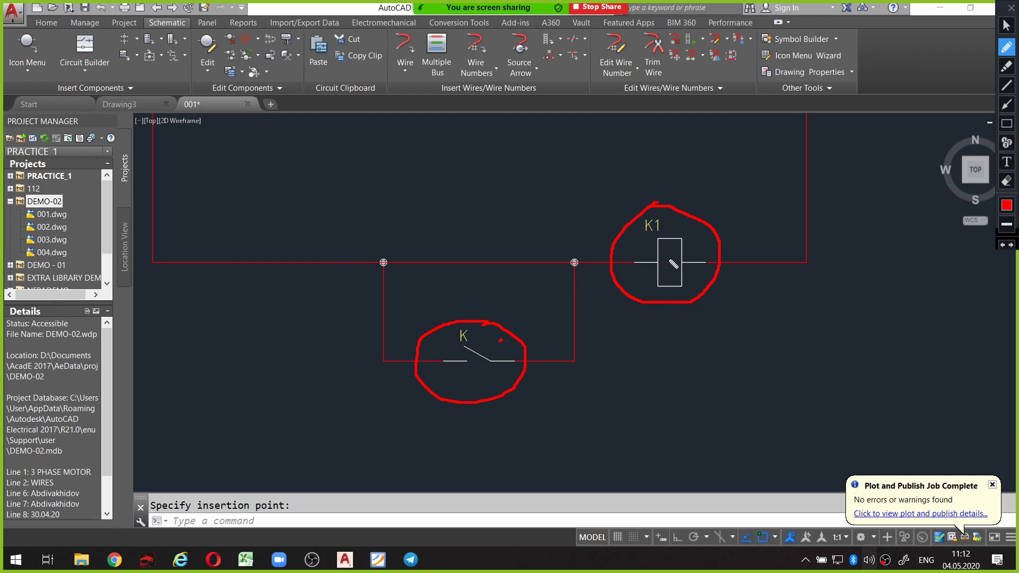
click(1006, 7)
key(alt)
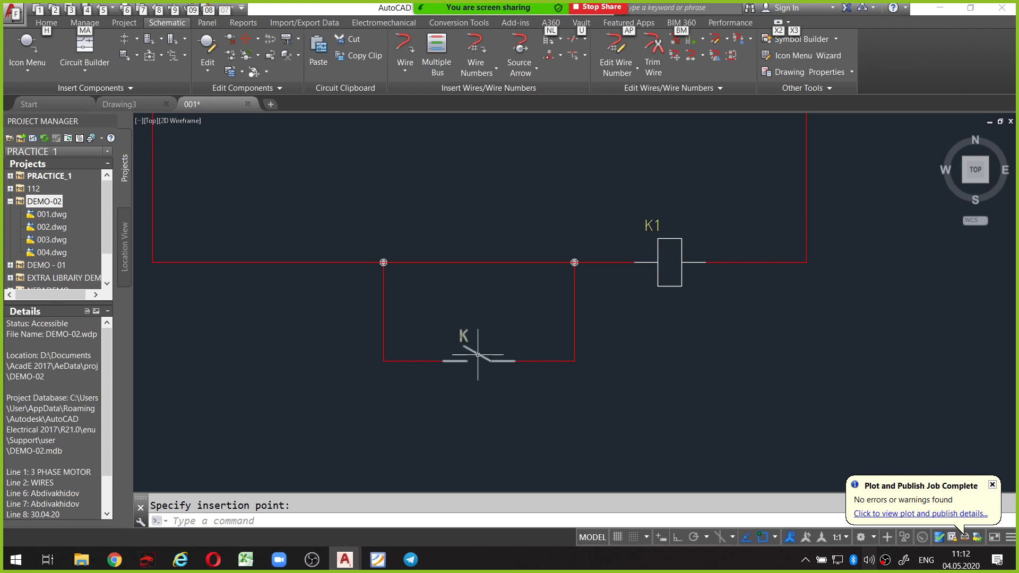
Select contact K in the drawing, ready for editing.
click(478, 354)
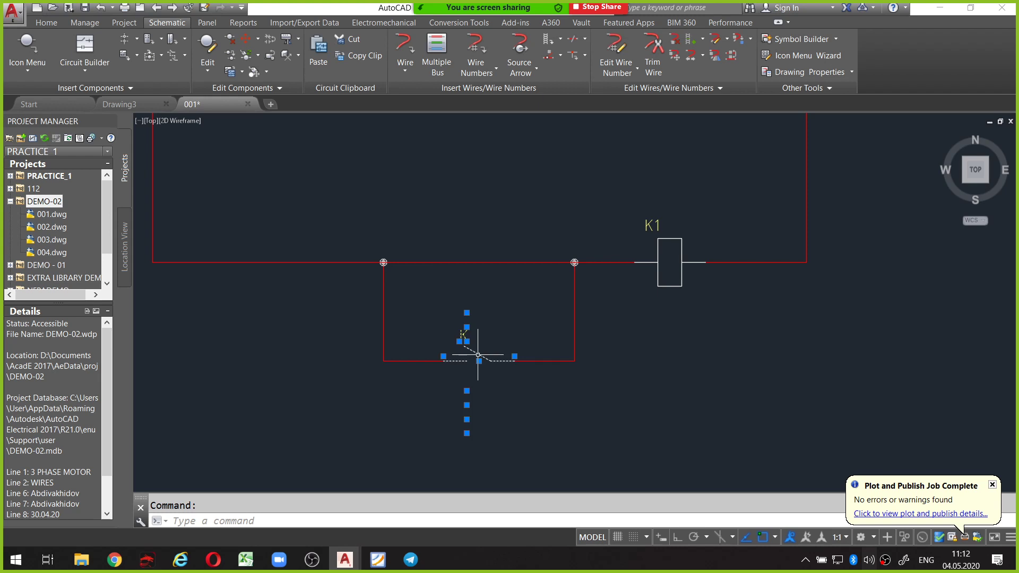
key(Escape)
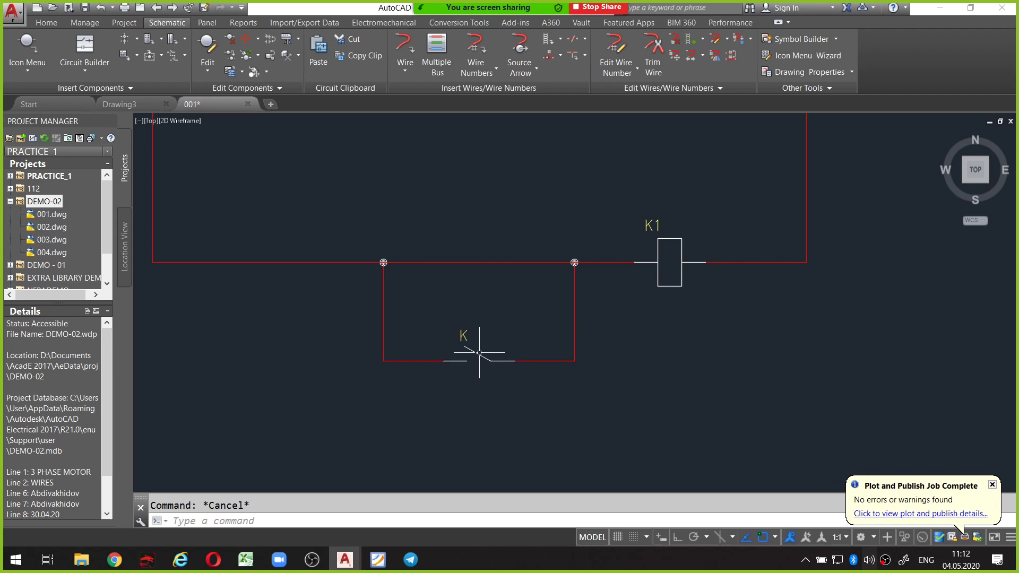
click(477, 352)
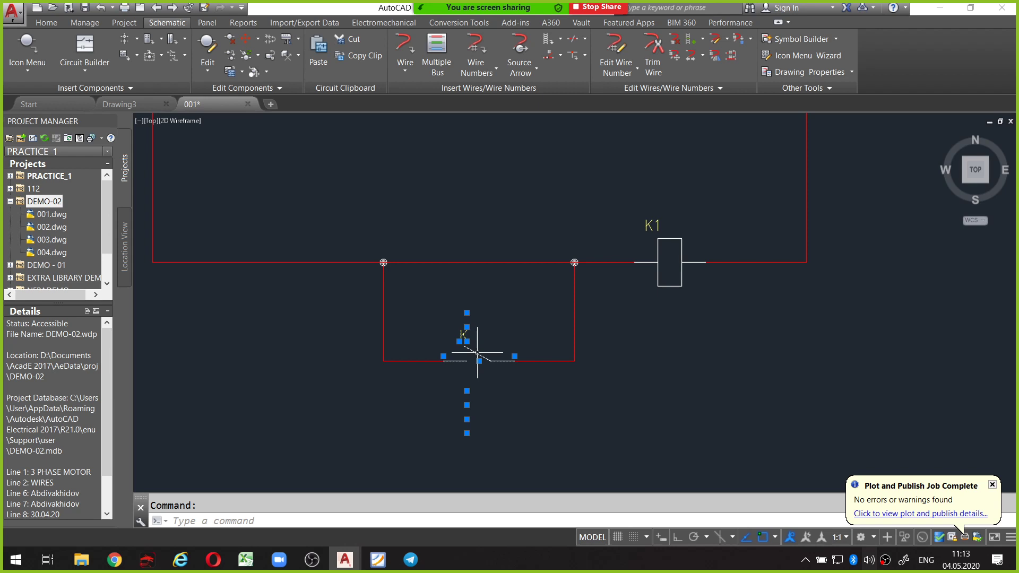
Edit contact K, pick coil K1 as its parent, and confirm tag K1 with cross-reference 2.
right_click(477, 352)
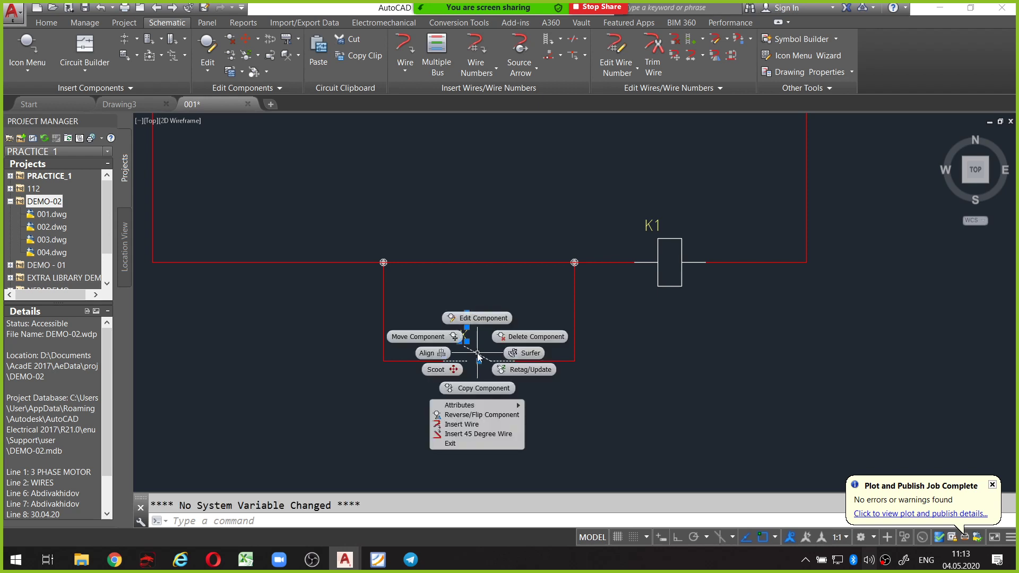
click(486, 320)
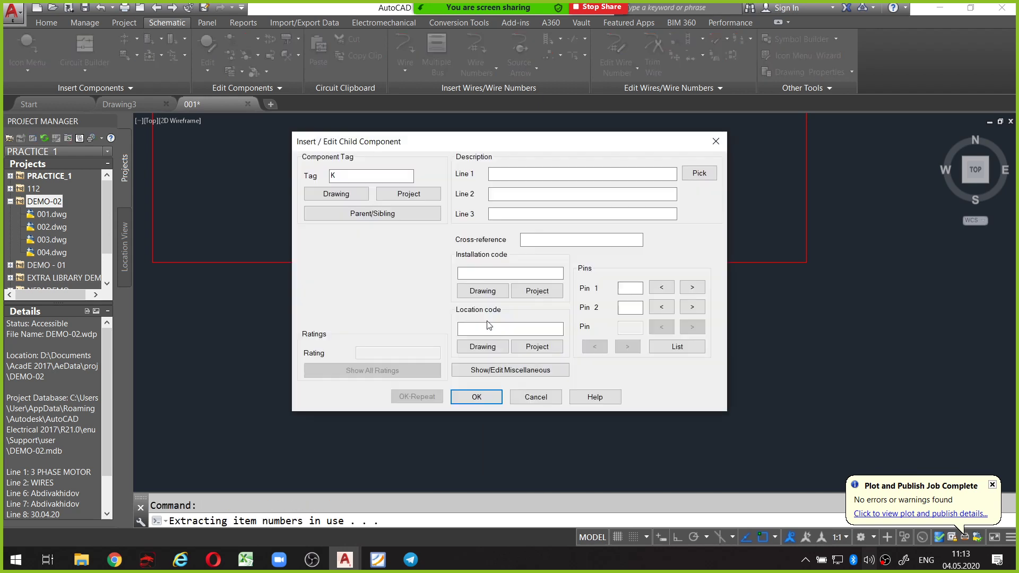
drag(476, 148, 342, 156)
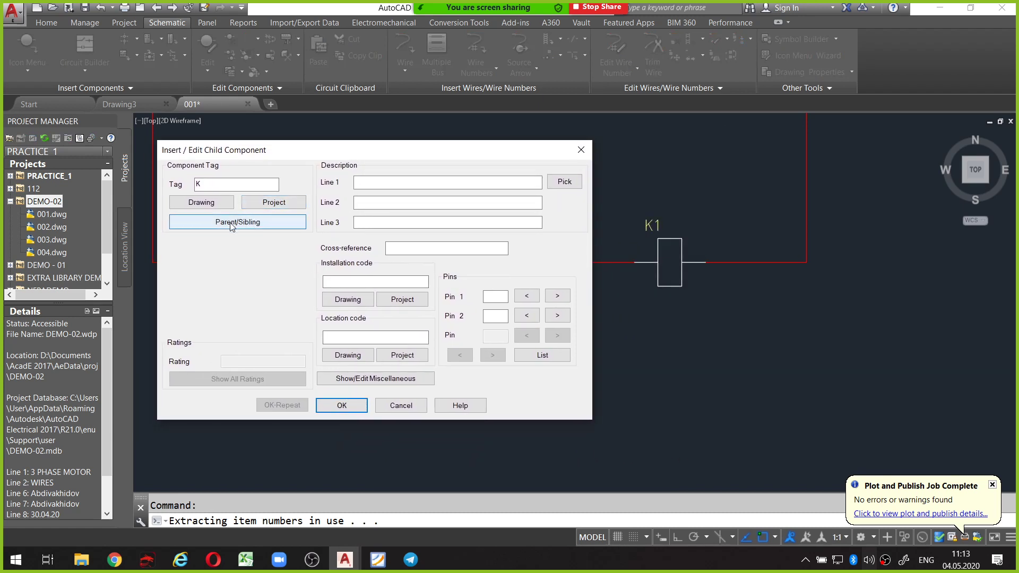
drag(391, 157, 380, 158)
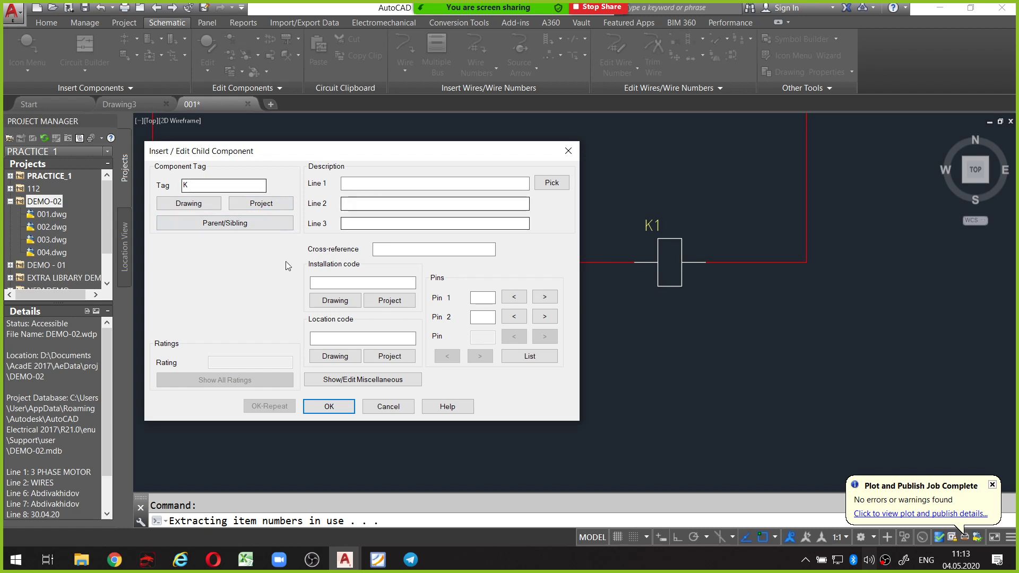
click(224, 223)
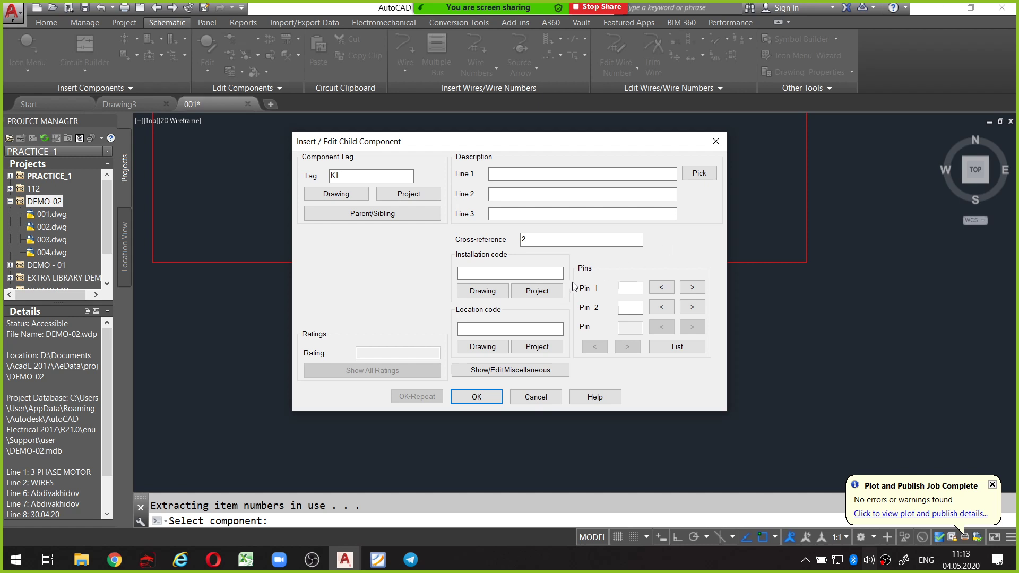
click(545, 240)
drag(528, 231, 542, 235)
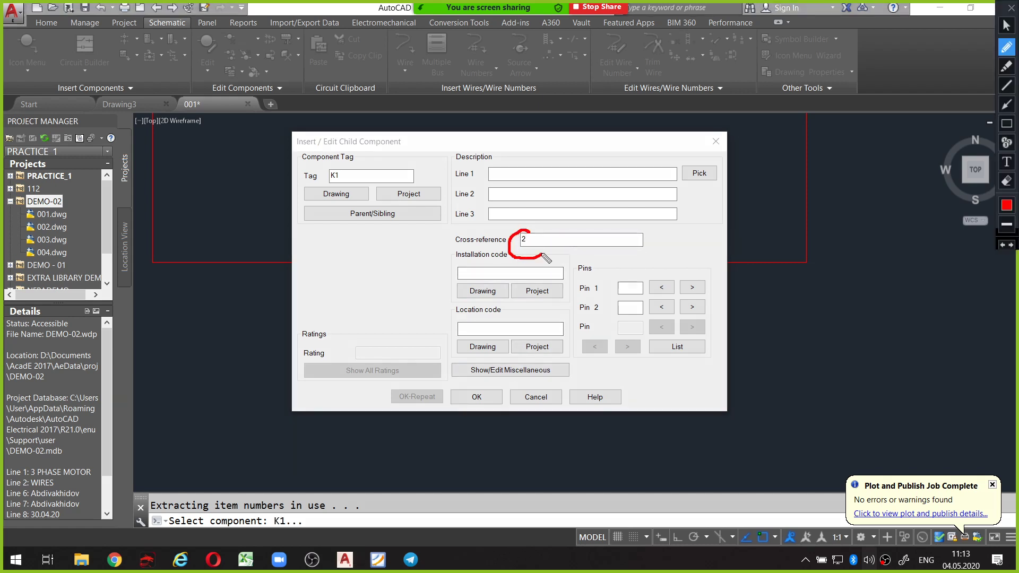
click(477, 396)
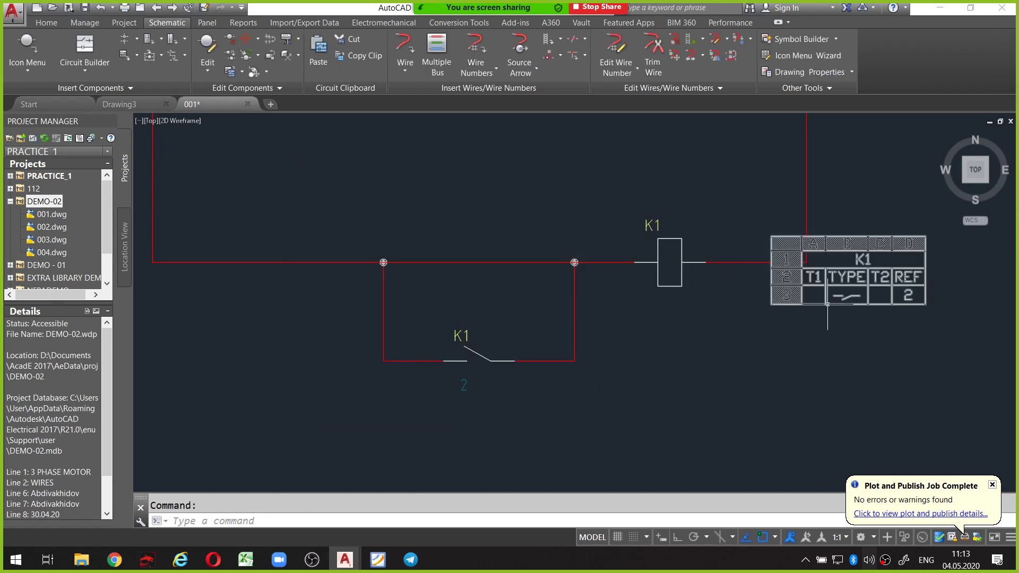
Grip-move the K1 cross-reference table to sit below the coil.
click(823, 272)
click(801, 250)
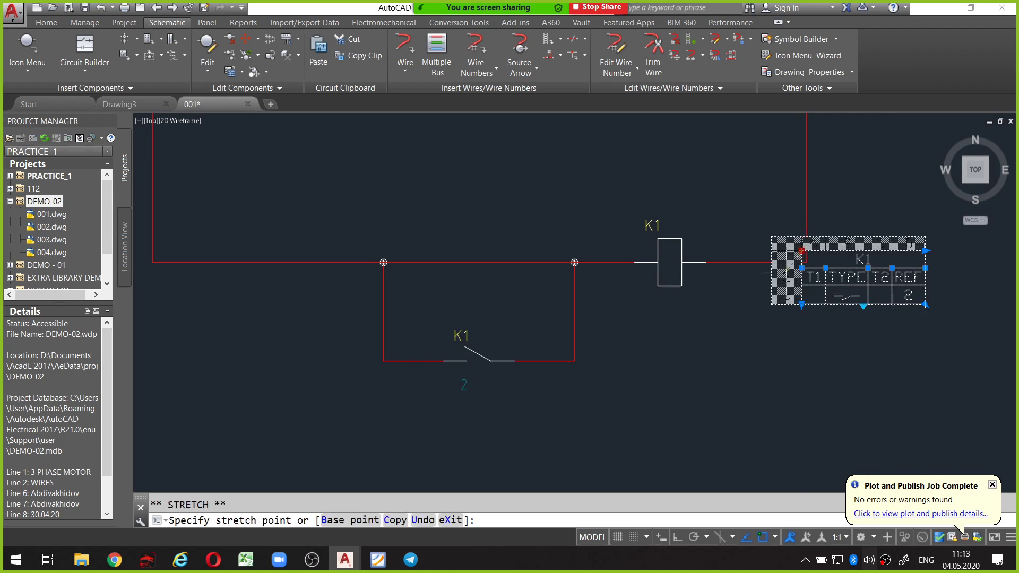
click(644, 319)
key(Escape)
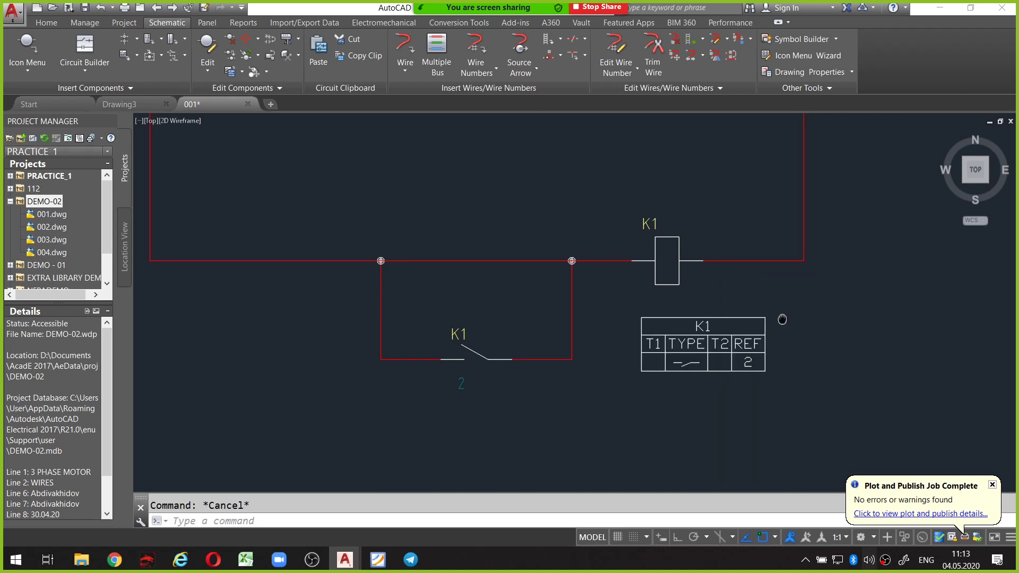
Zoom out and expand the PRACTICE_1 project to show 001.dwg.
middle_drag(782, 319, 760, 315)
scroll(761, 315, down, 2)
scroll(716, 313, down, 2)
scroll(583, 302, down, 2)
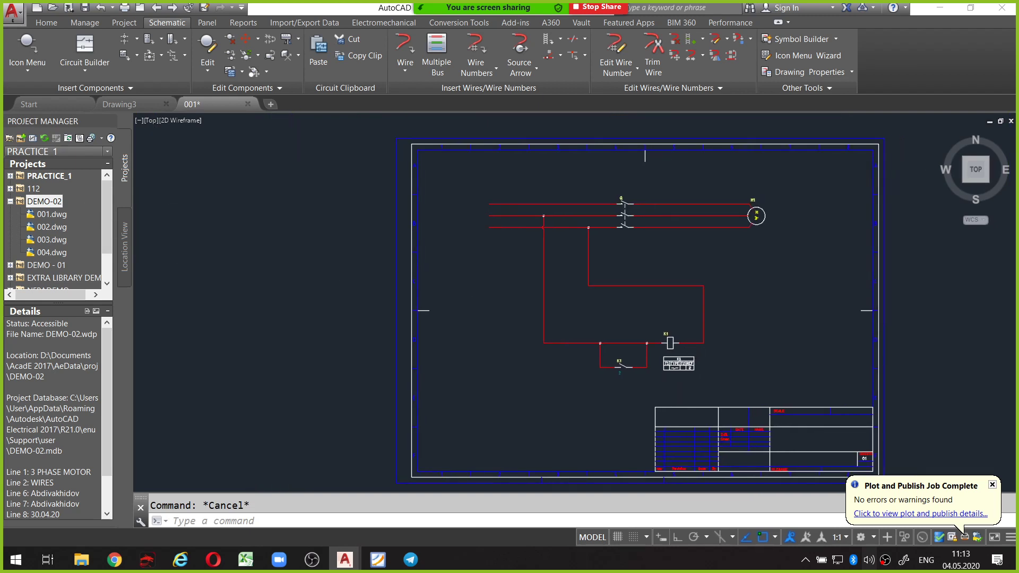
double_click(45, 180)
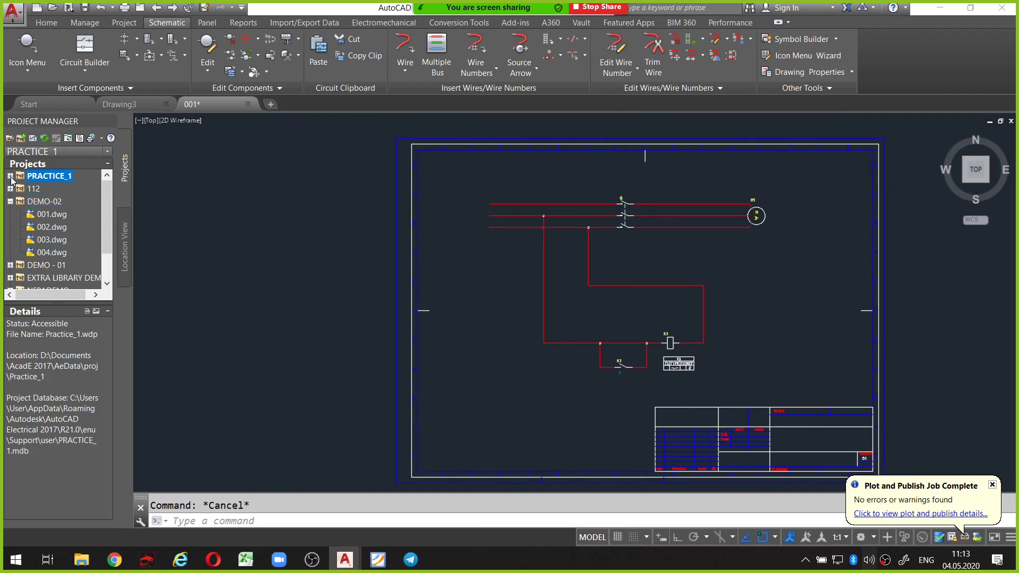
Bring up the PRACTICE_1 project properties at the Cross-References settings.
right_click(46, 180)
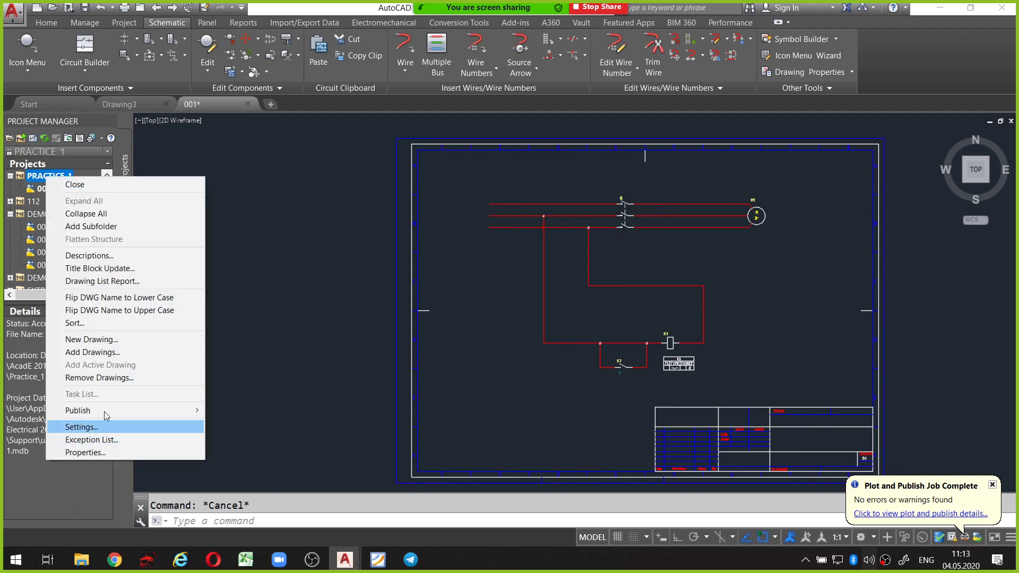
click(102, 451)
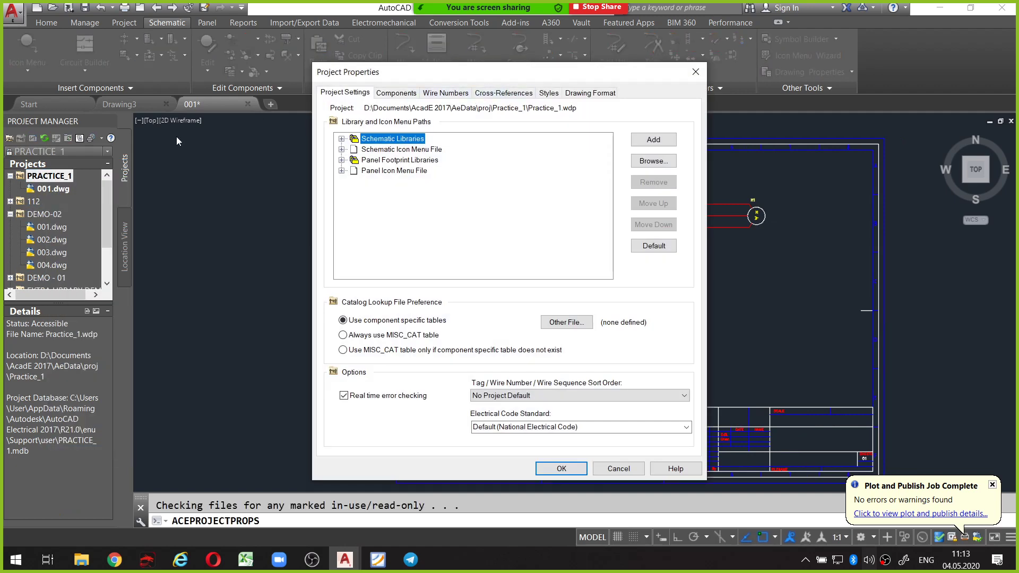
drag(505, 78, 537, 58)
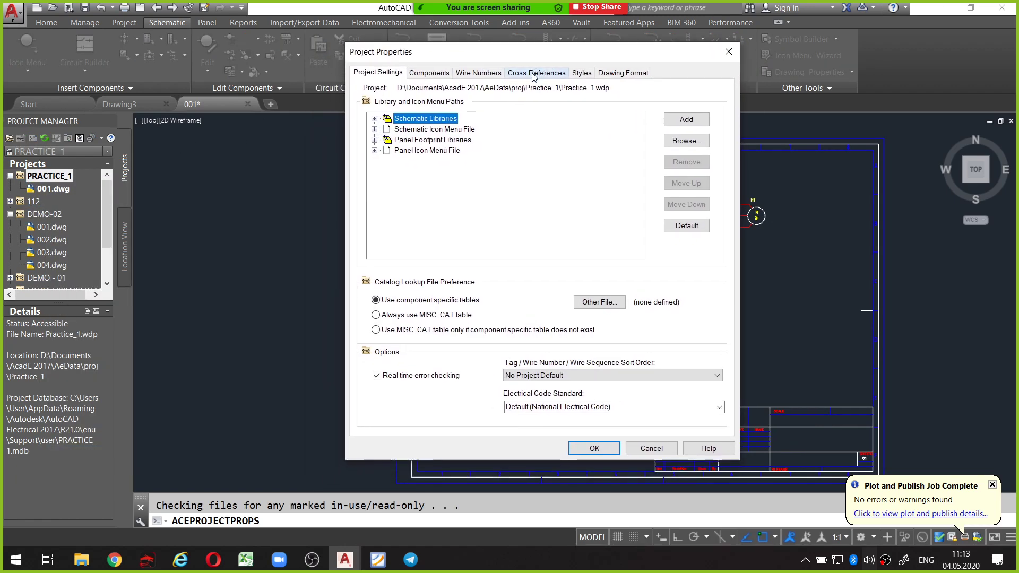
click(533, 75)
drag(536, 64, 521, 69)
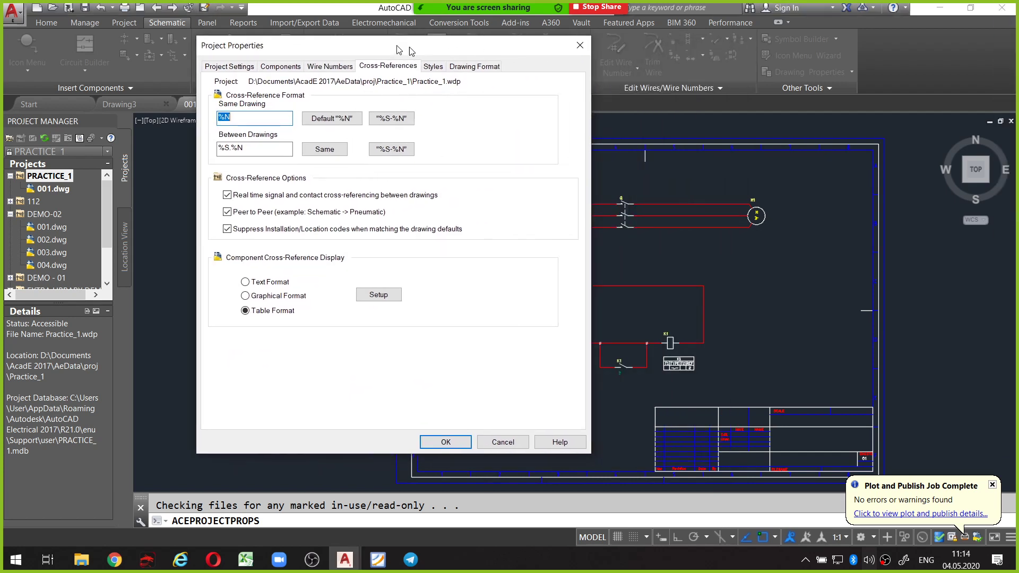
drag(405, 49, 318, 25)
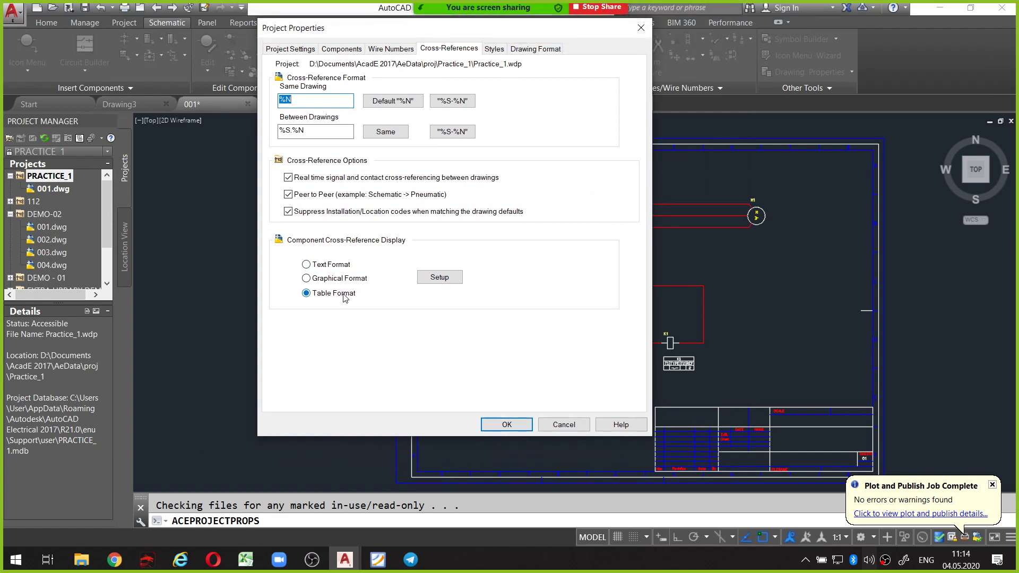
drag(539, 31, 492, 33)
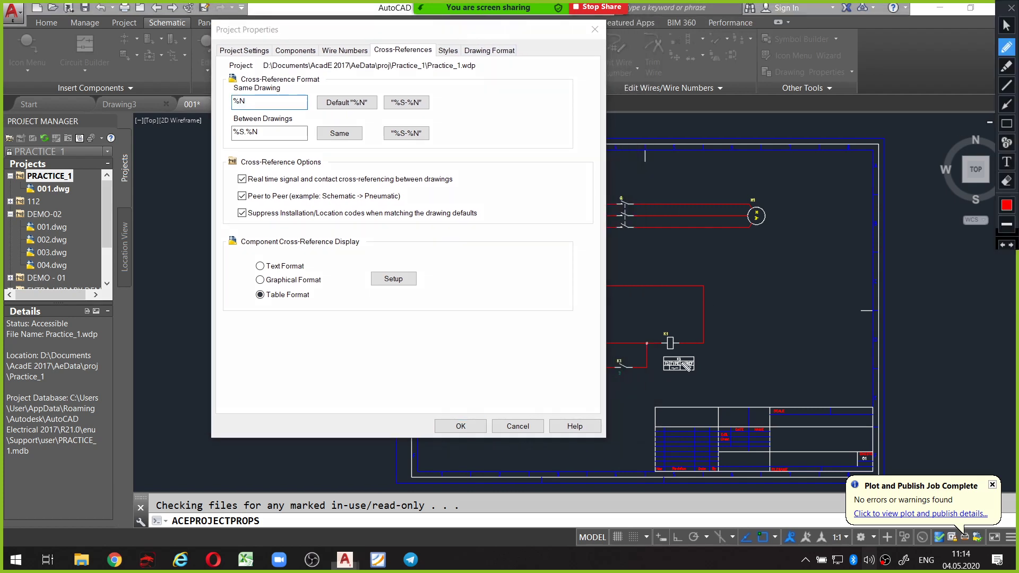
mouse_move(684, 351)
mouse_down()
mouse_move(661, 380)
mouse_move(683, 352)
mouse_up()
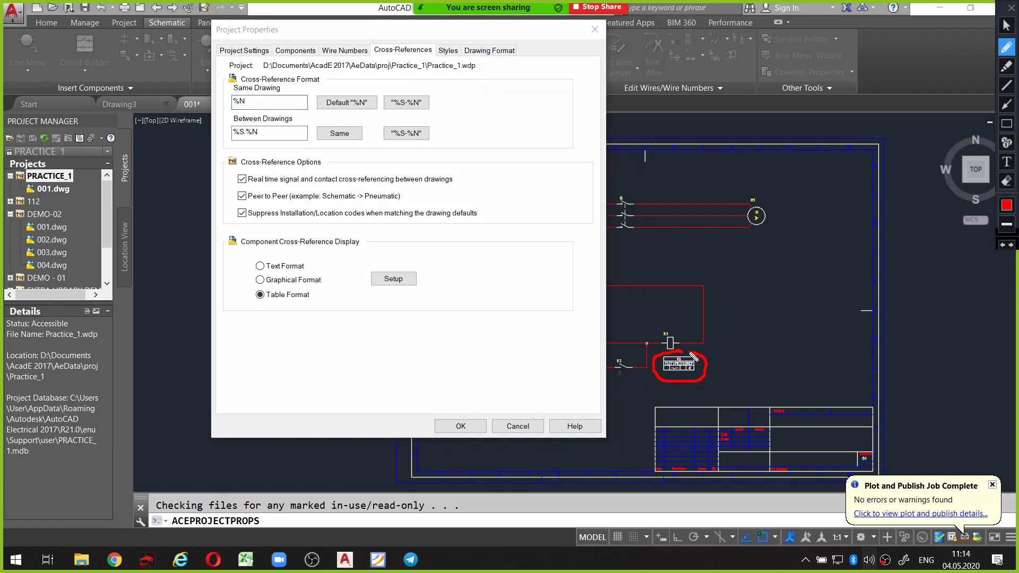
Preview Graphical and Table format setups, keep Table Format, and cancel.
click(312, 283)
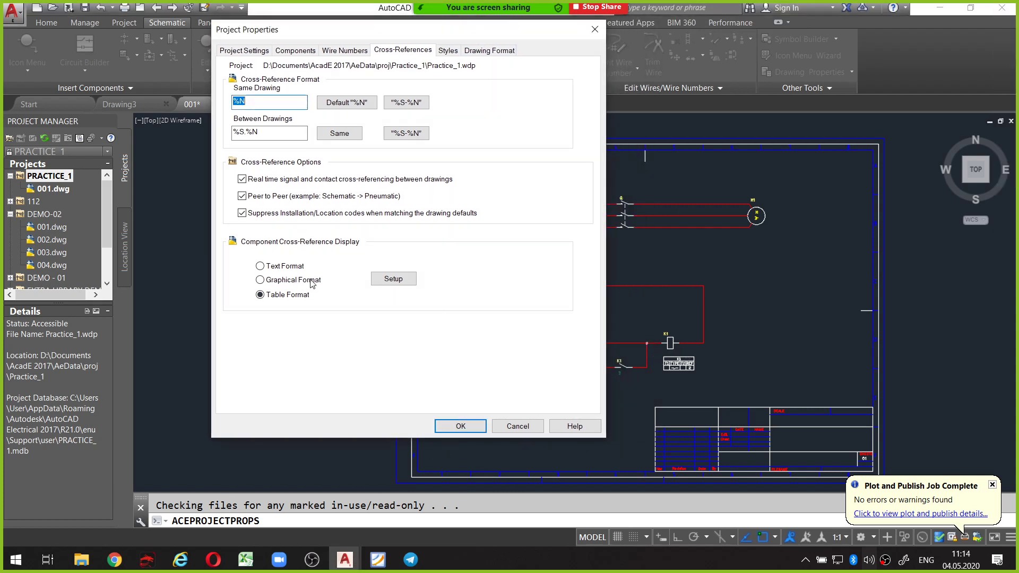
click(261, 281)
click(393, 279)
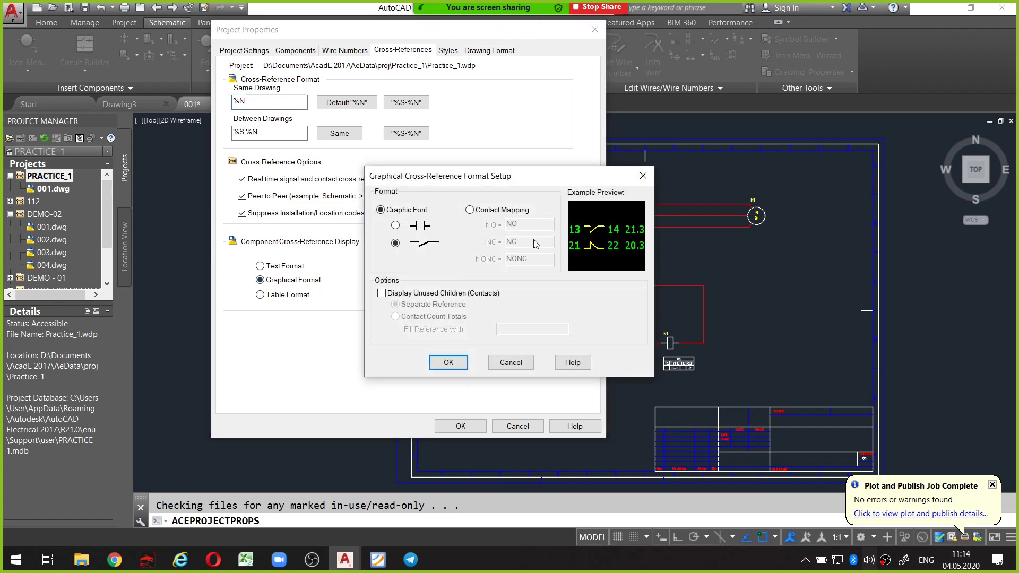
mouse_move(593, 230)
mouse_down()
mouse_move(670, 242)
mouse_move(633, 198)
mouse_up()
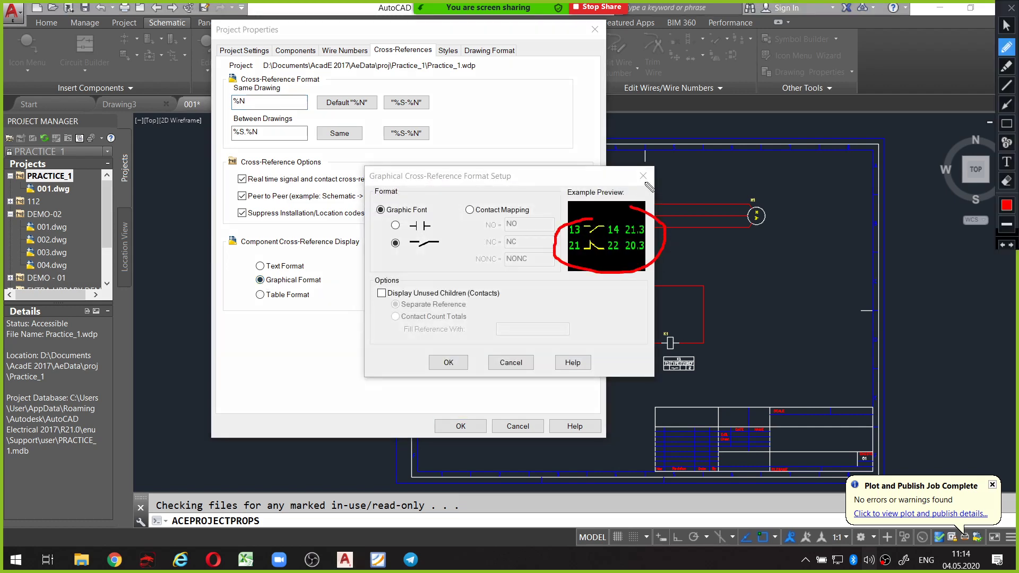
click(643, 176)
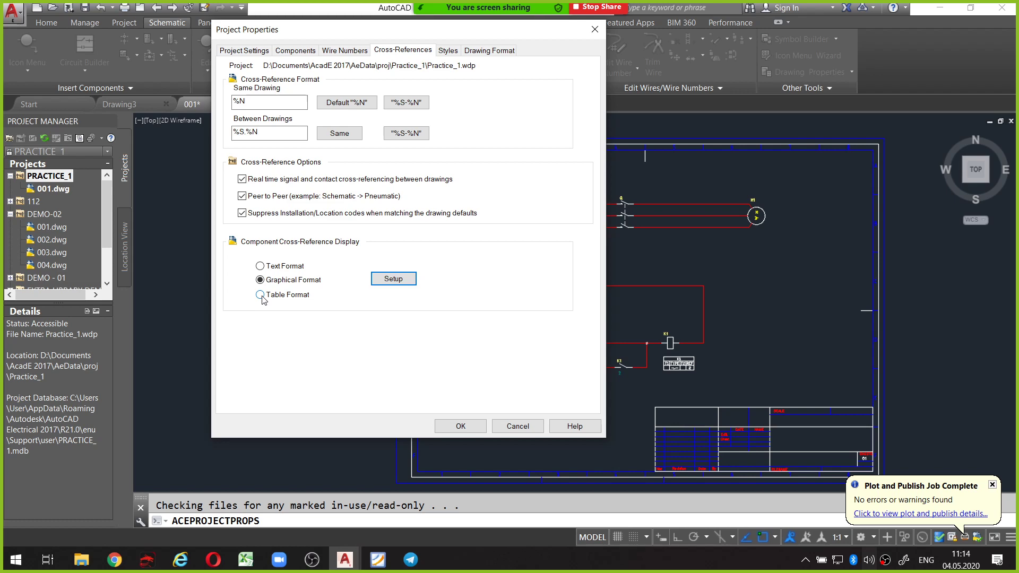
click(261, 295)
click(393, 280)
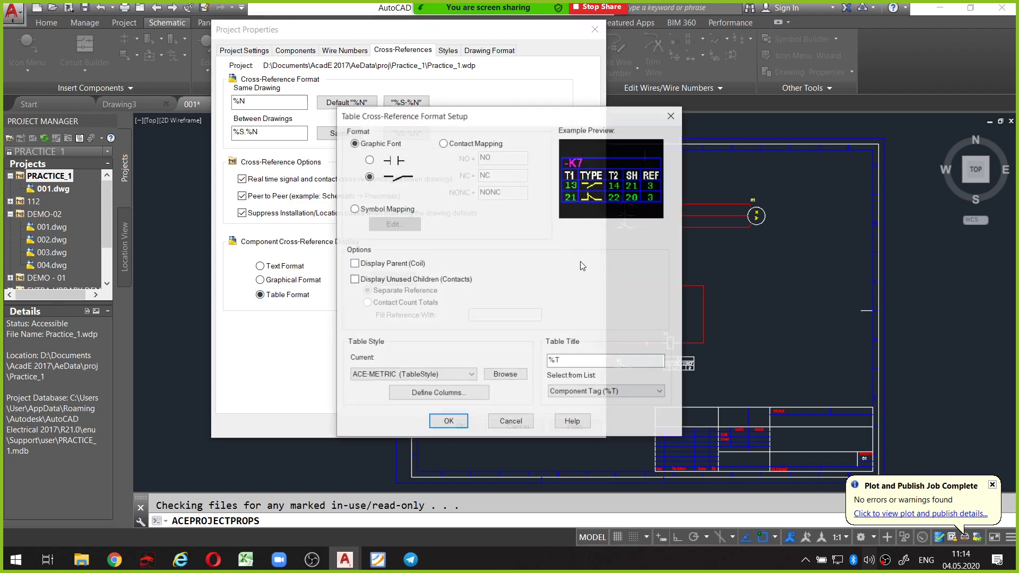
drag(597, 154, 611, 168)
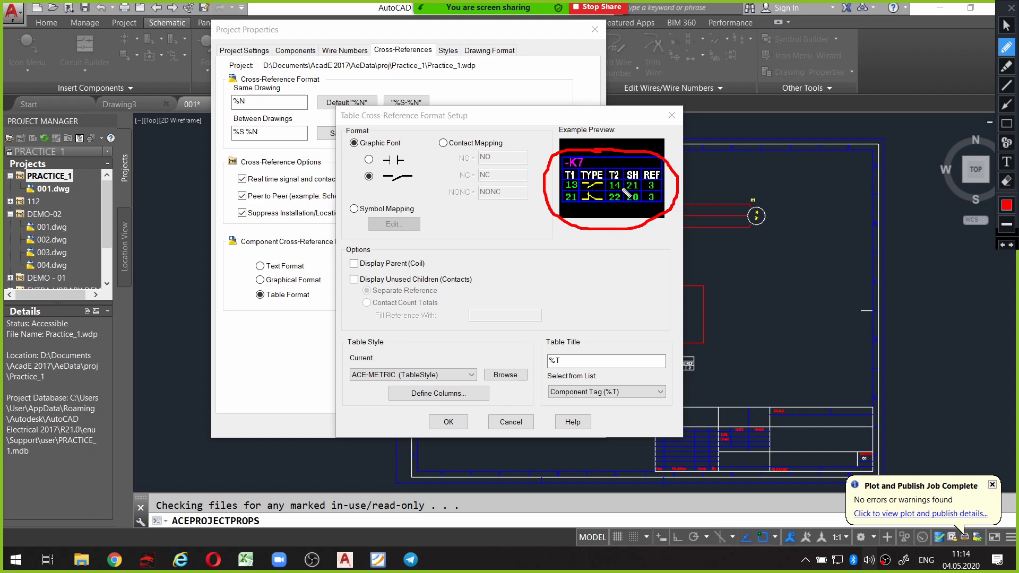
click(501, 423)
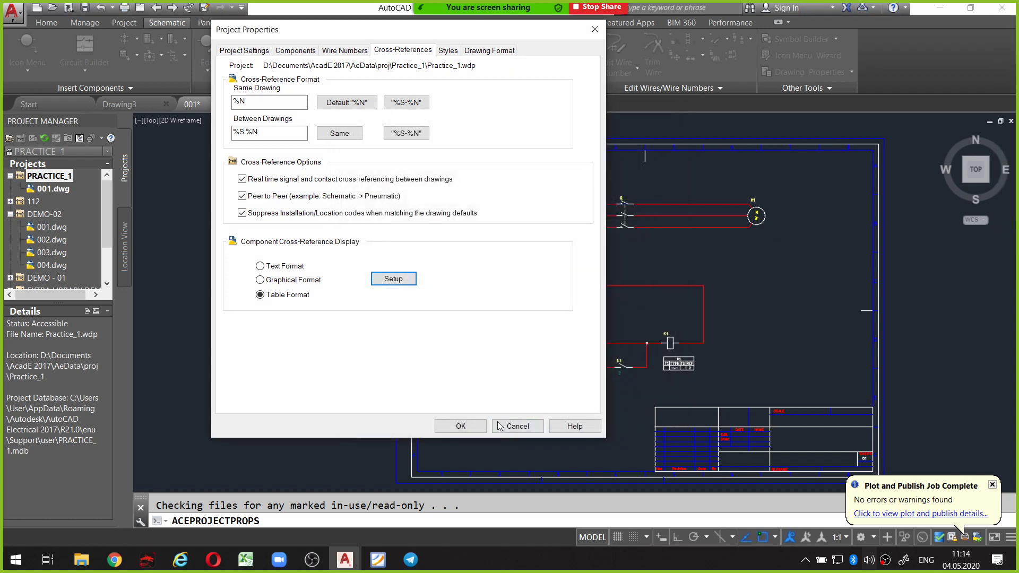
scroll(598, 421, up, 3)
scroll(684, 356, up, 2)
Pan and zoom to centre the K1 coil and holding contact circuit.
scroll(689, 348, up, 2)
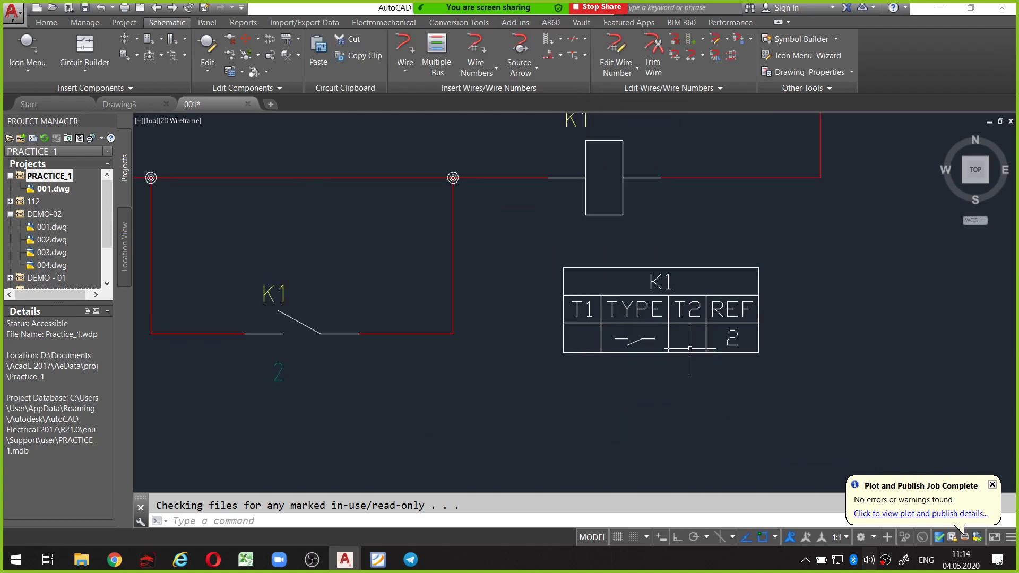
scroll(689, 349, up, 2)
scroll(690, 348, down, 1)
scroll(555, 155, down, 1)
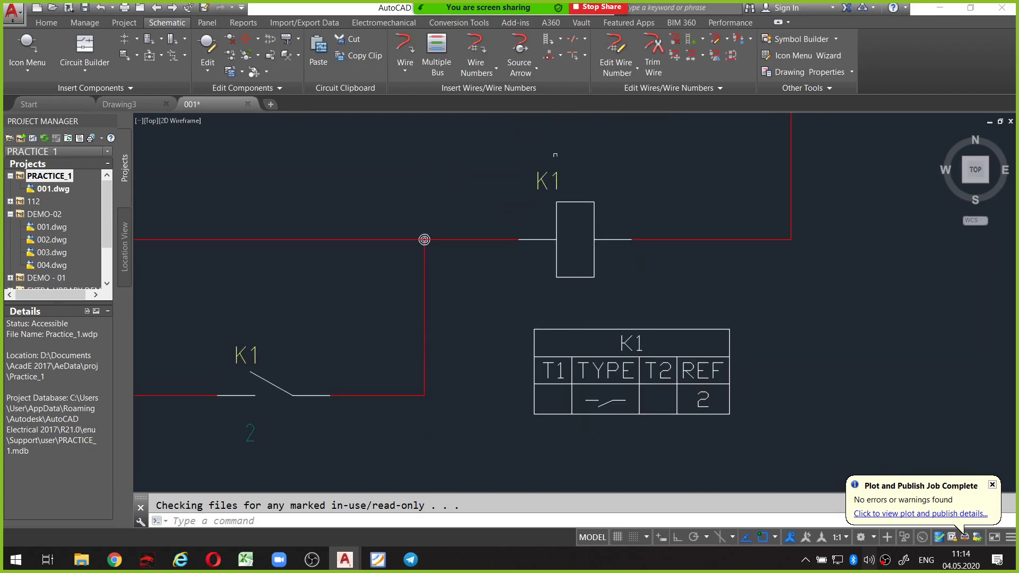
drag(635, 318, 631, 317)
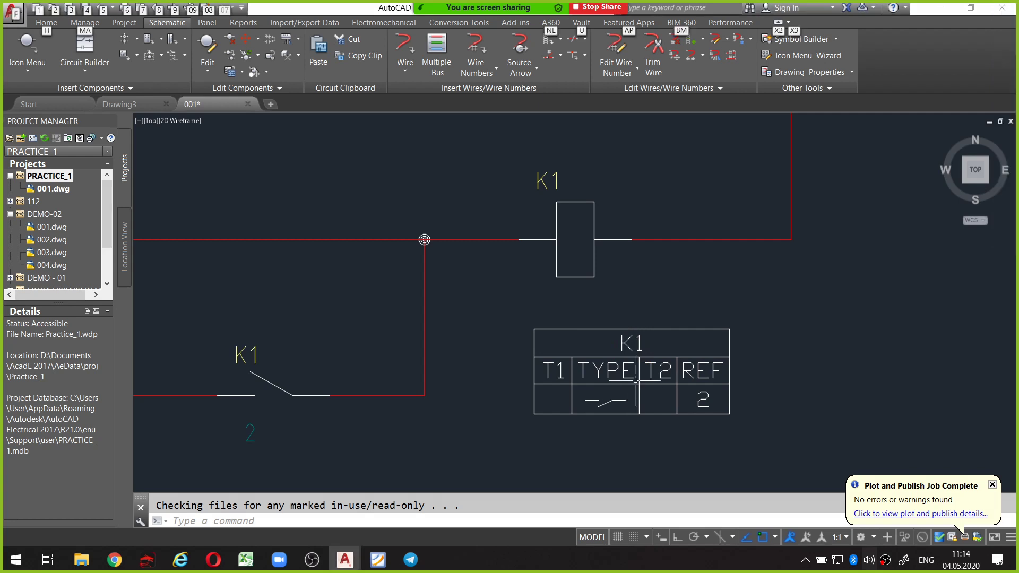
mouse_move(618, 282)
middle_down()
mouse_move(667, 268)
mouse_move(672, 294)
middle_up()
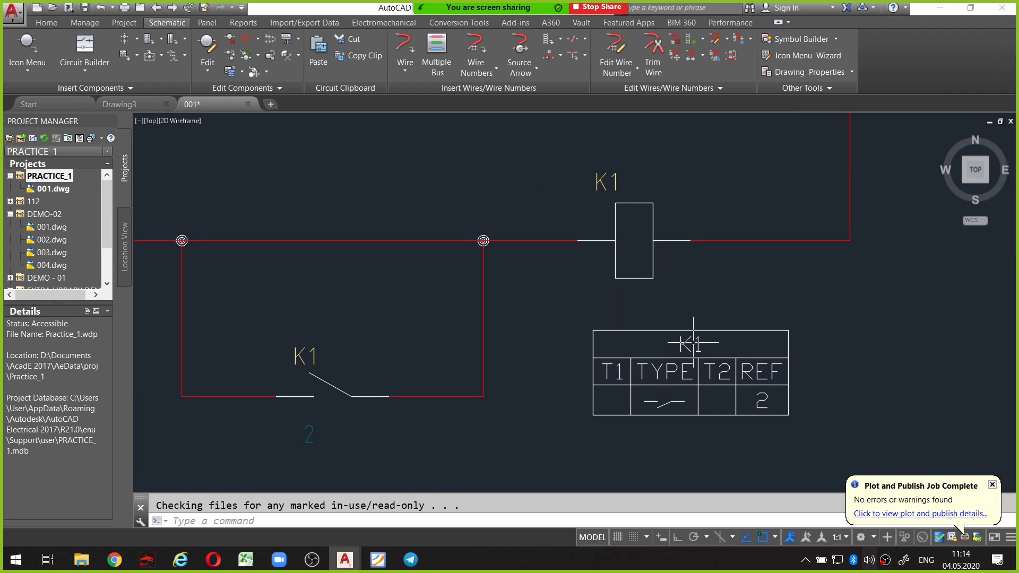
drag(672, 395, 707, 417)
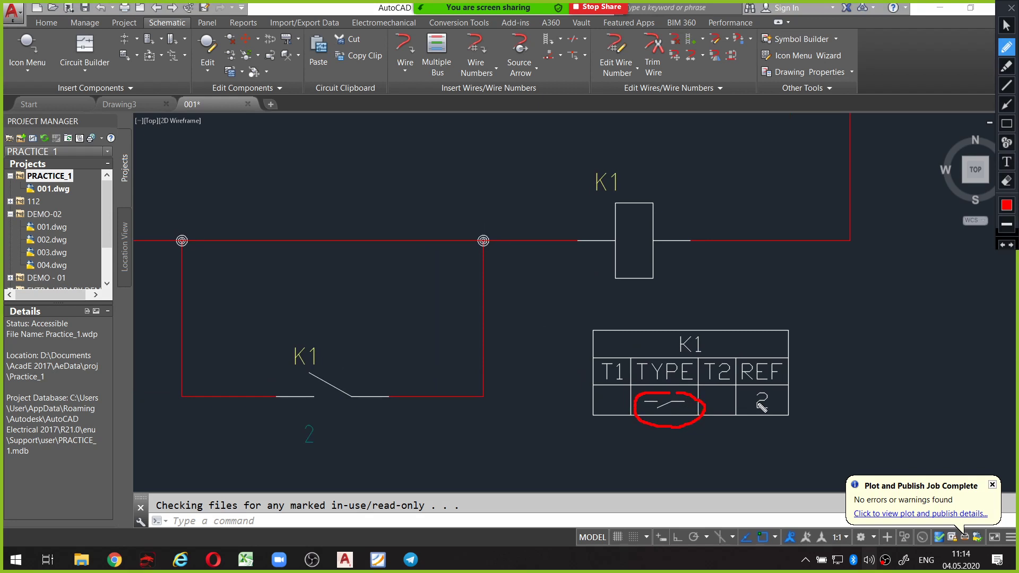
drag(766, 388, 777, 390)
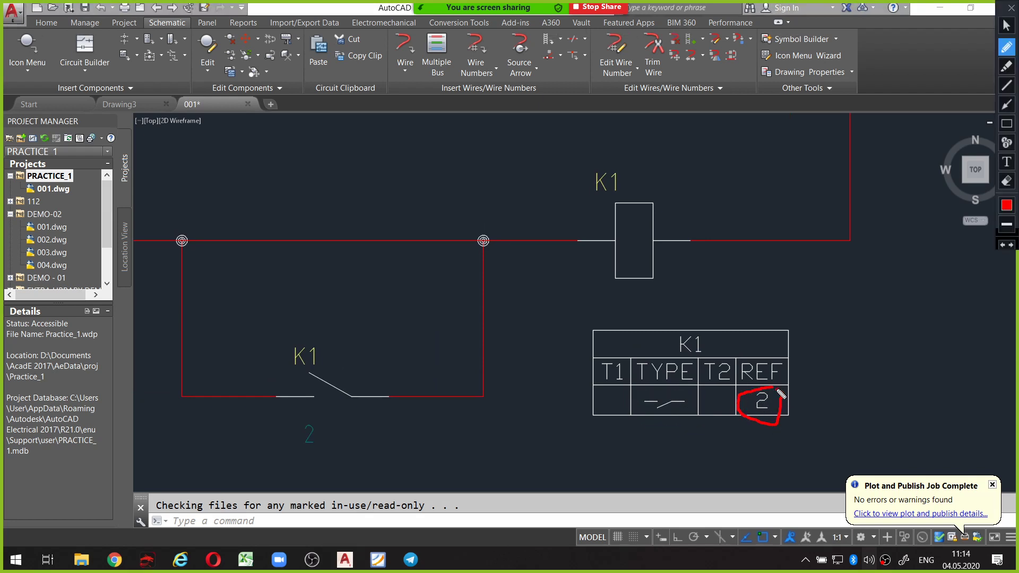
scroll(652, 361, down, 1)
click(653, 361)
scroll(653, 361, down, 2)
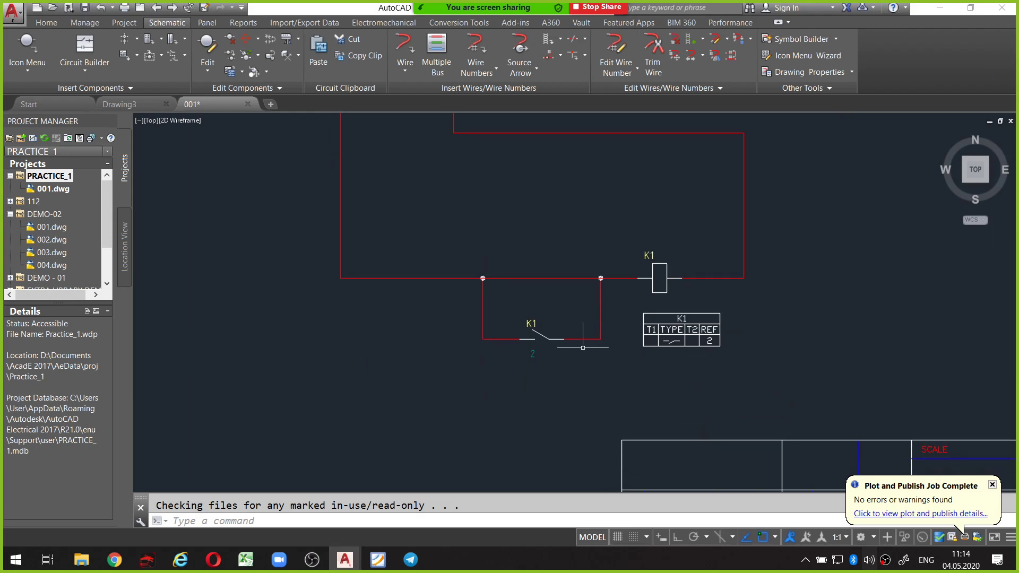
scroll(507, 352, up, 4)
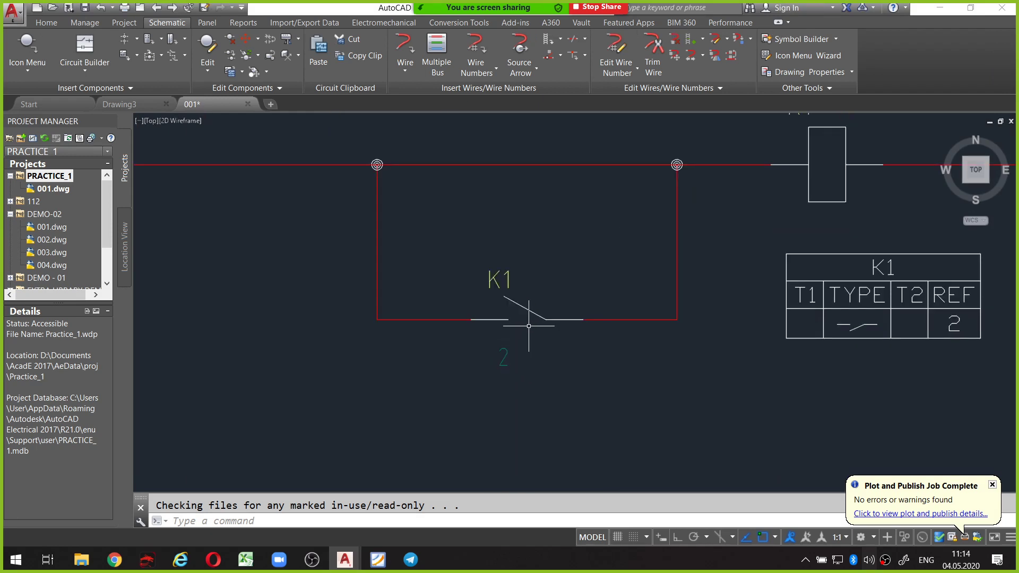
middle_drag(530, 300, 450, 363)
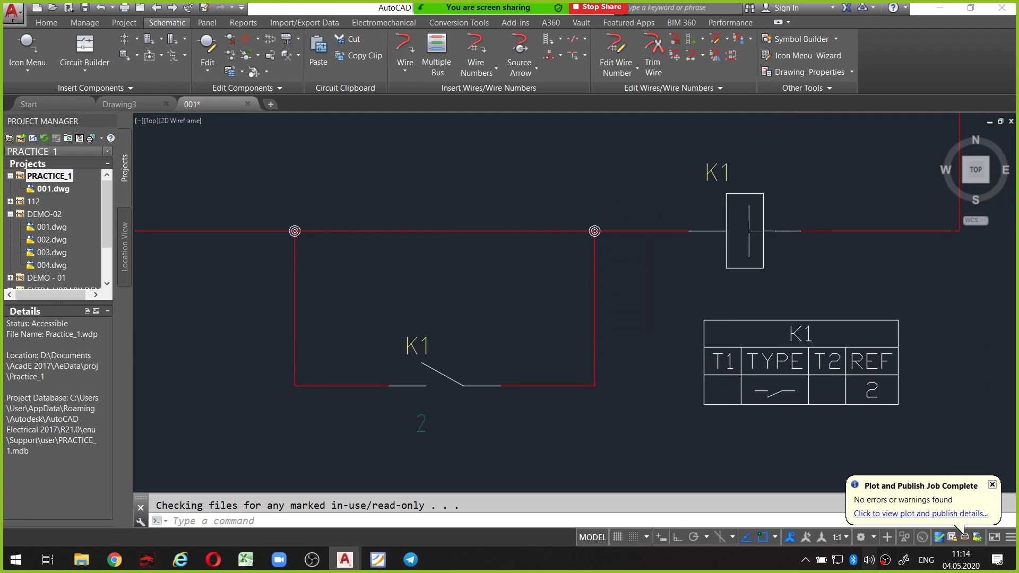
drag(439, 411, 440, 440)
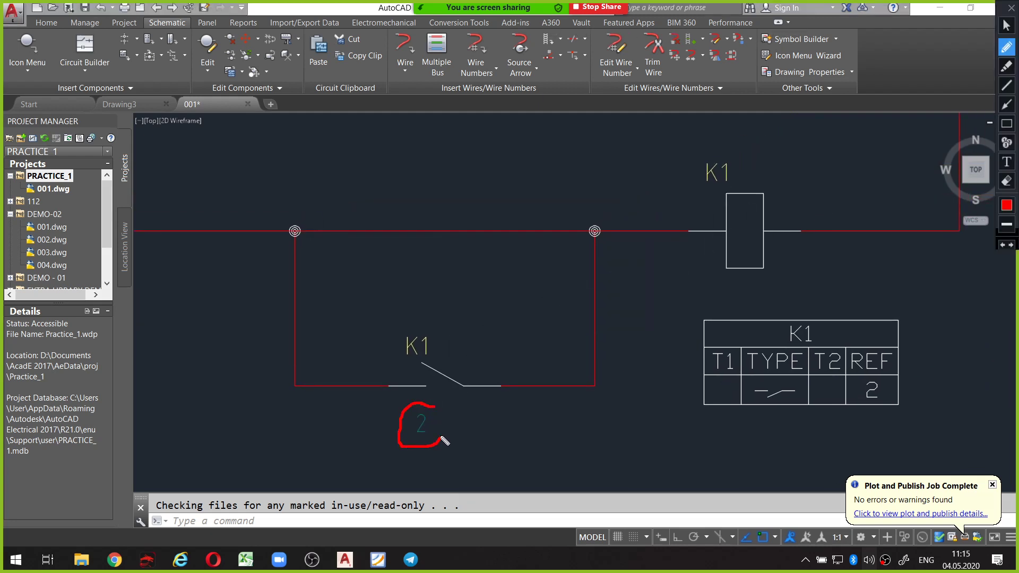
scroll(614, 365, down, 6)
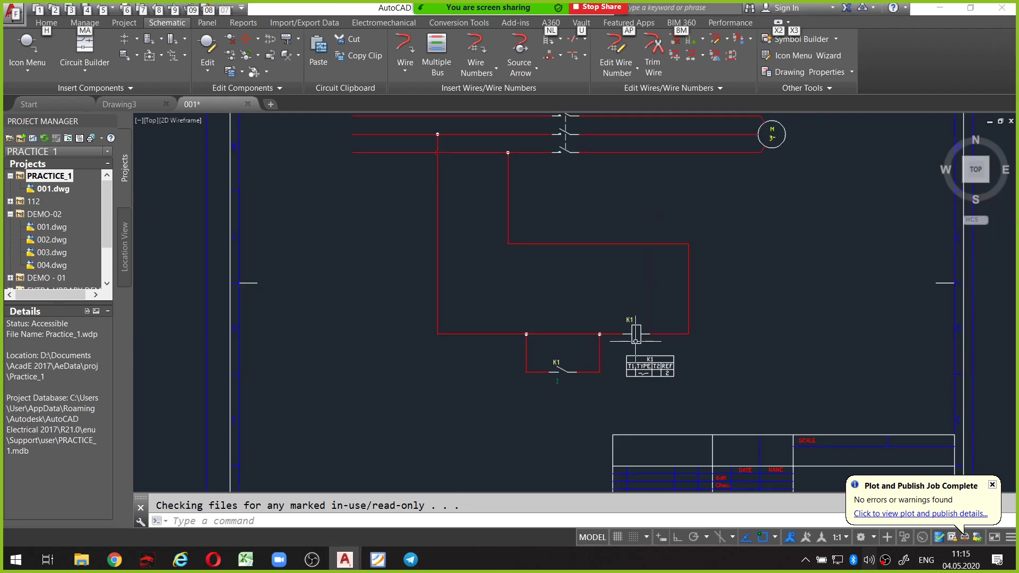
Select the K1 coil and holding contact together, then clear the selection.
click(628, 318)
click(569, 372)
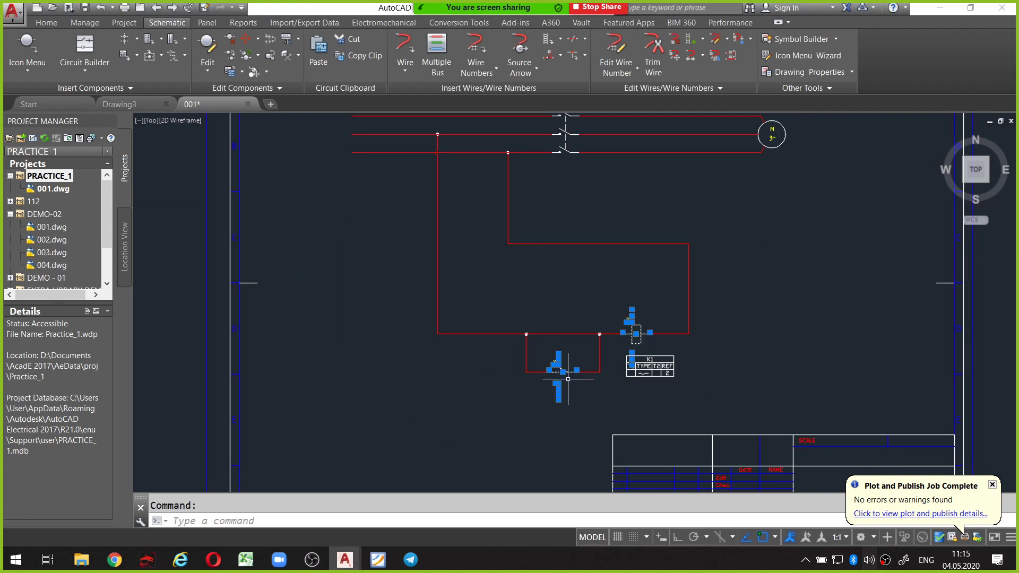
scroll(568, 387, up, 5)
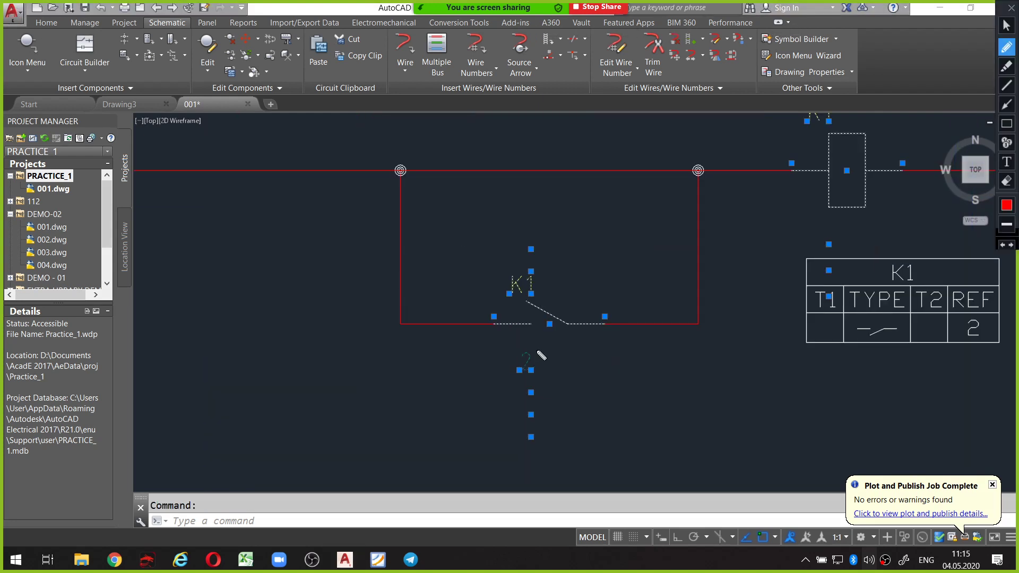
drag(536, 347, 557, 360)
scroll(528, 359, down, 2)
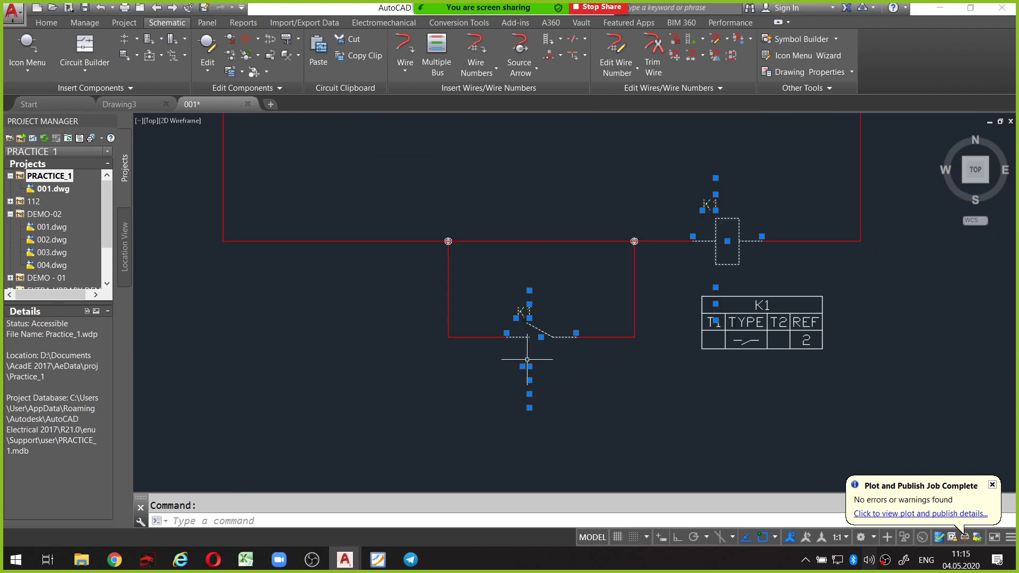
key(Escape)
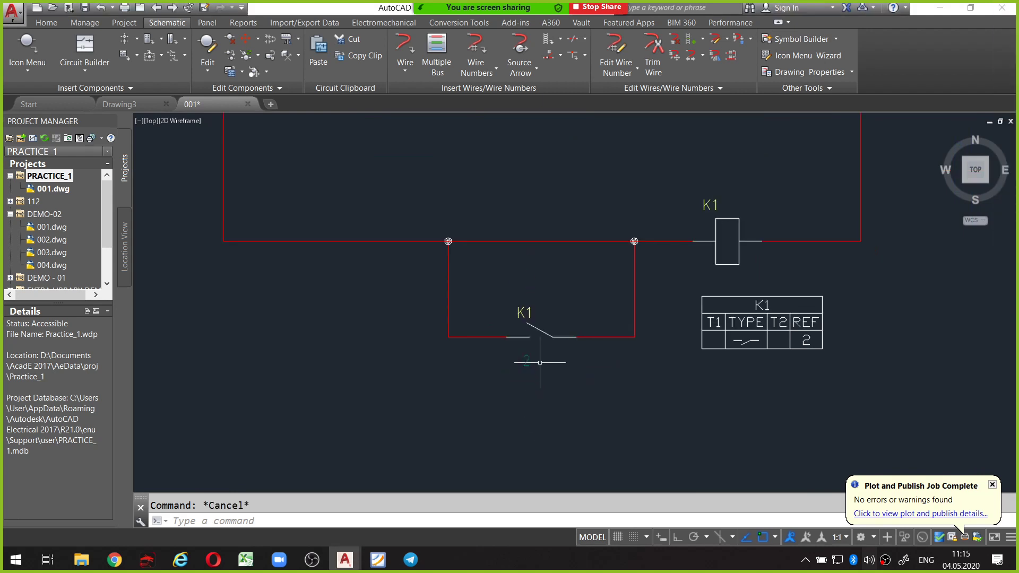
Zoom and pan across the drawing sheet around the K1 circuit.
scroll(591, 319, down, 5)
scroll(584, 313, up, 3)
scroll(585, 303, up, 2)
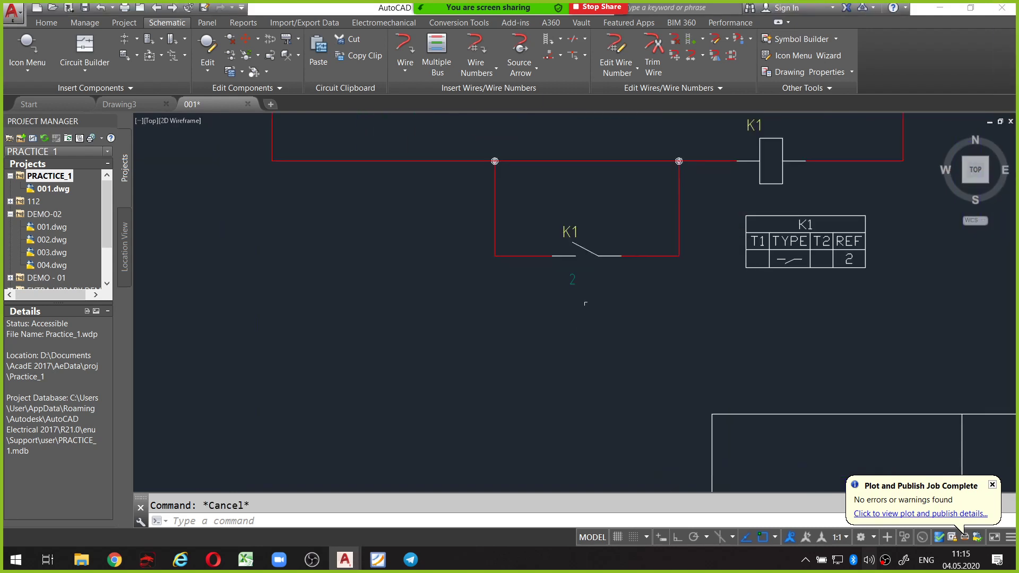
middle_drag(588, 268, 513, 372)
scroll(554, 332, down, 3)
scroll(555, 332, down, 2)
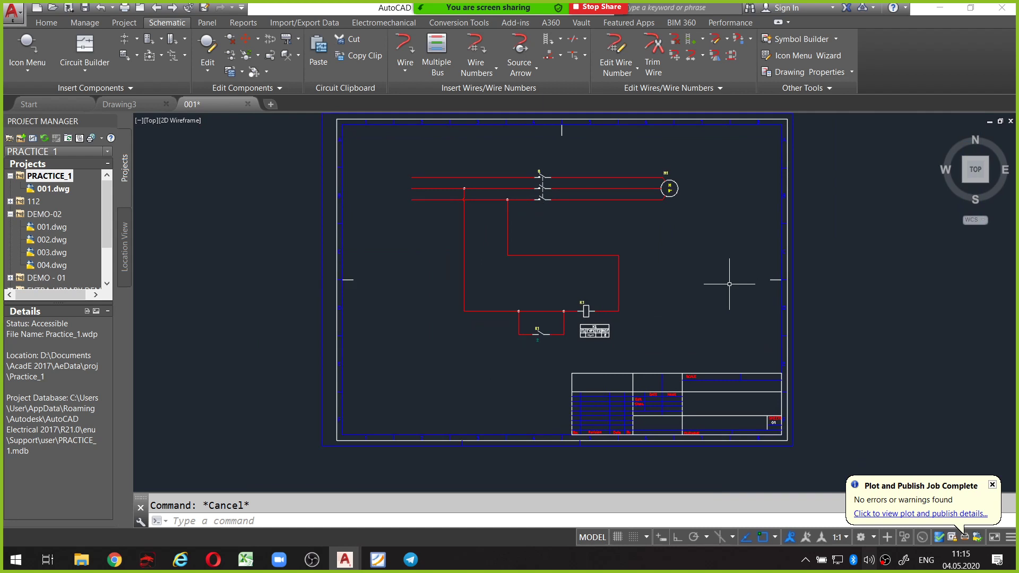
scroll(533, 343, up, 2)
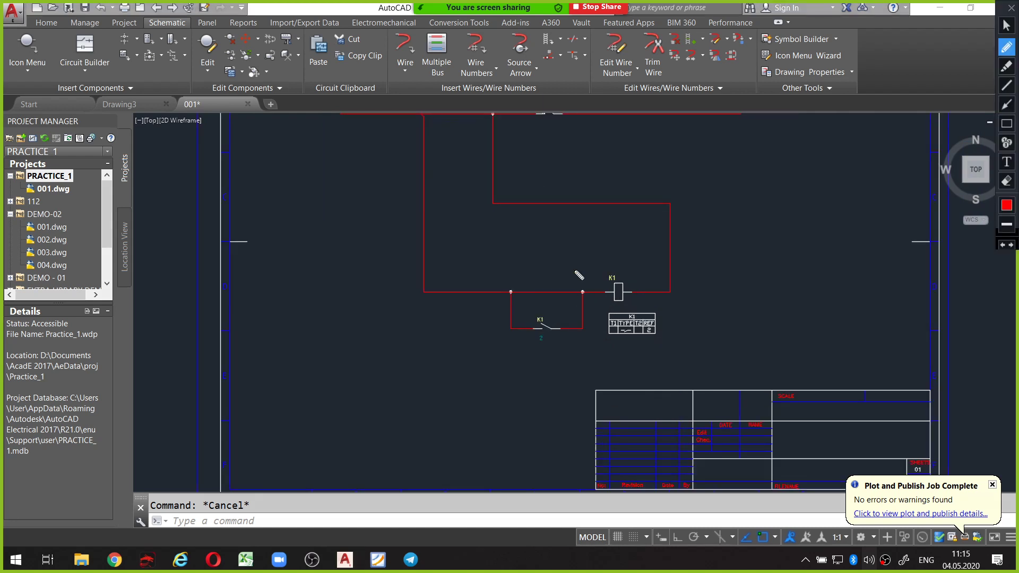
mouse_move(575, 269)
mouse_down()
mouse_move(502, 305)
mouse_move(569, 273)
mouse_up()
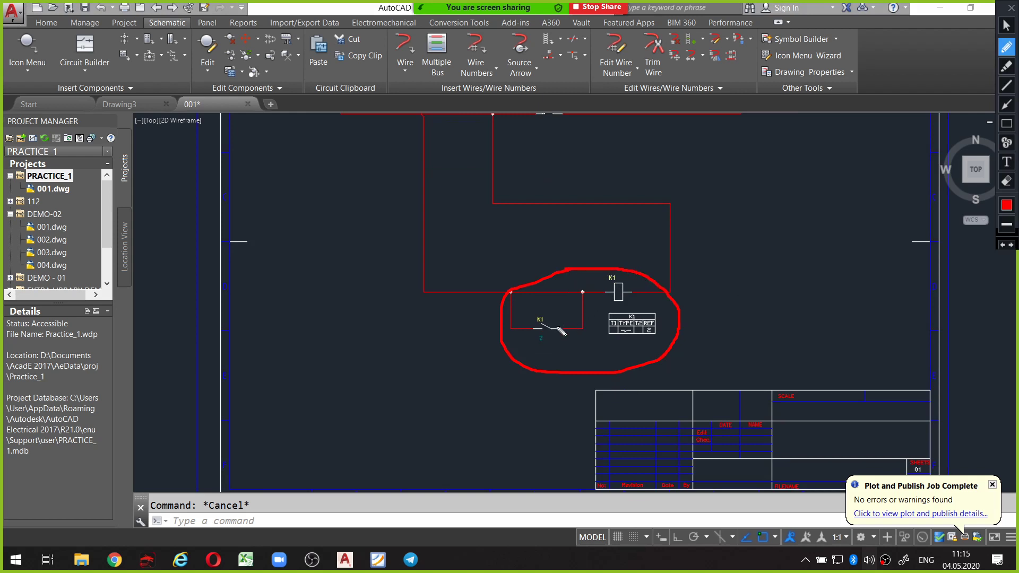
scroll(554, 341, up, 3)
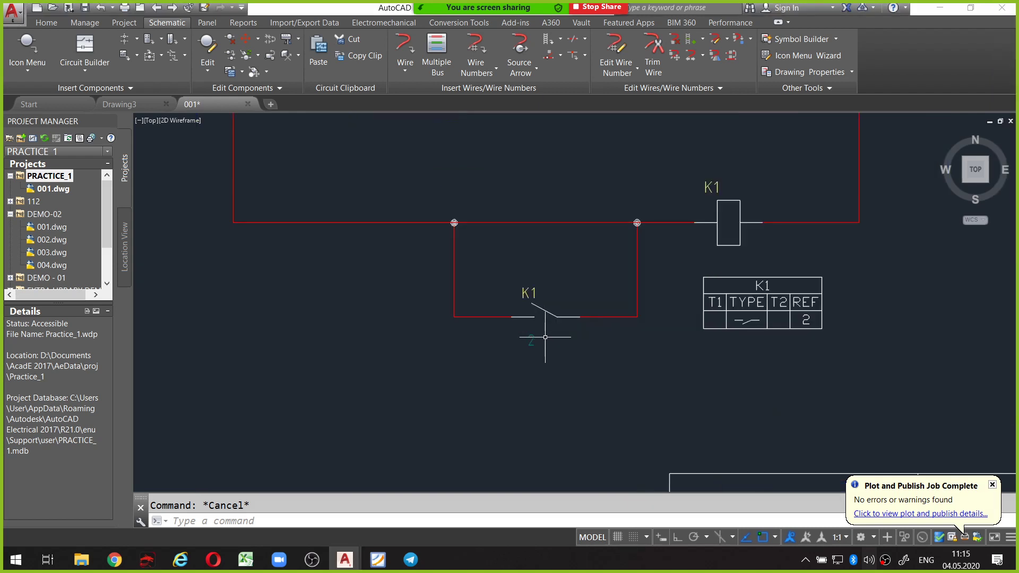
scroll(541, 330, down, 4)
scroll(639, 341, up, 2)
scroll(667, 345, down, 4)
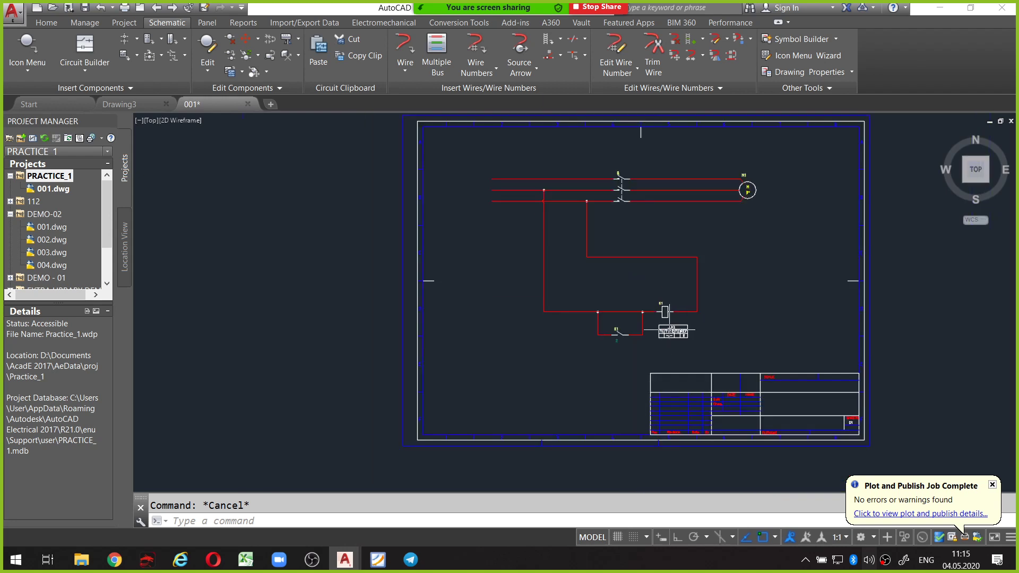
scroll(667, 345, up, 1)
scroll(663, 355, up, 2)
scroll(605, 339, up, 2)
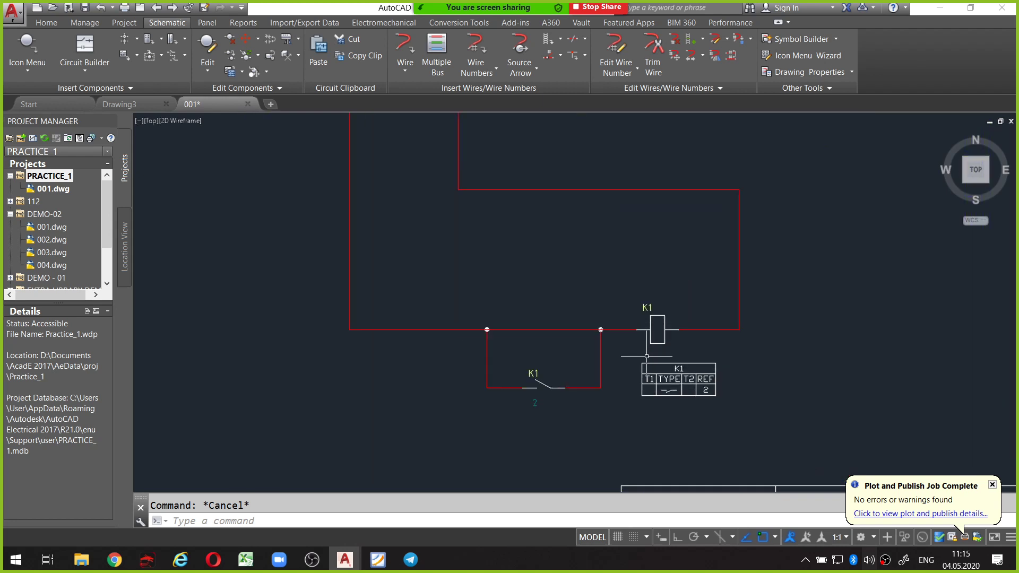
scroll(604, 340, up, 1)
scroll(600, 344, down, 1)
scroll(601, 342, up, 1)
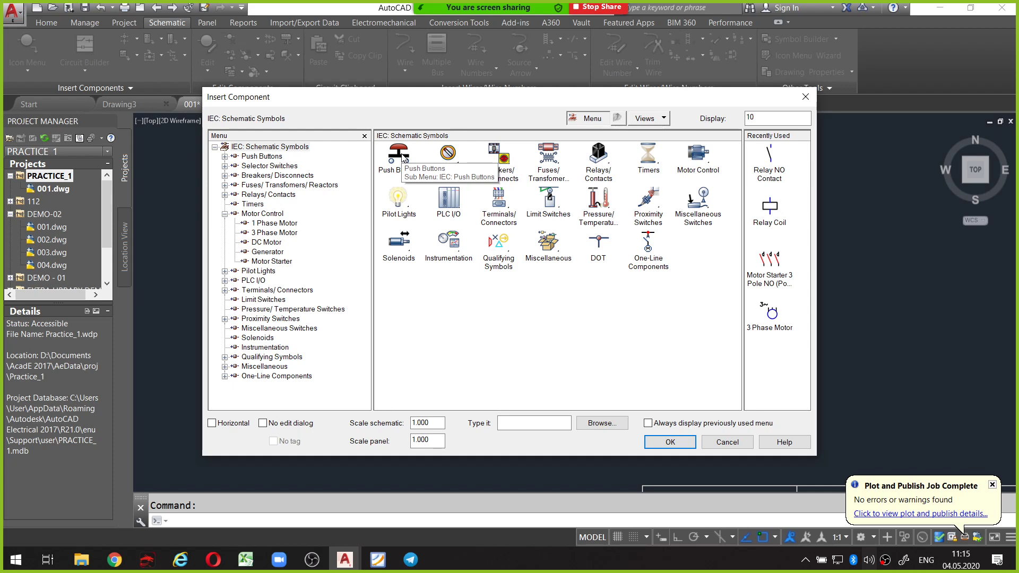
Show the IEC Push Buttons symbols and highlight the NO Latching push button.
click(402, 157)
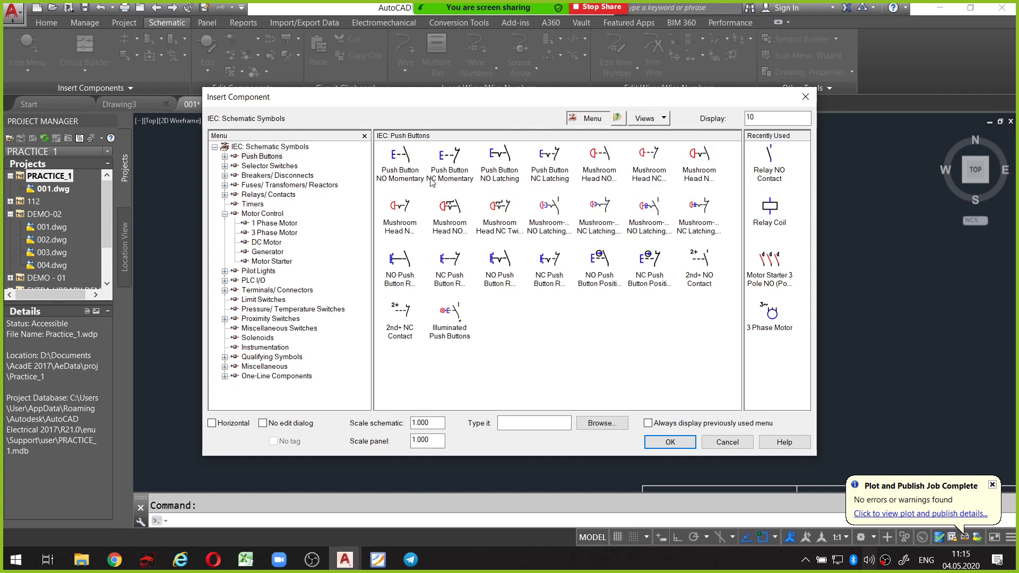
key(ctrl+shift+1)
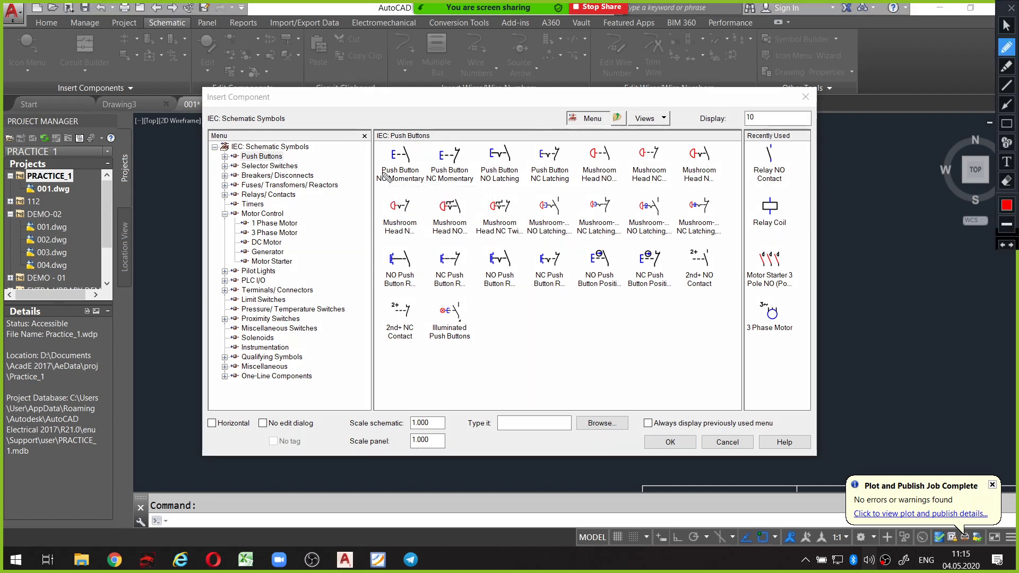
mouse_move(382, 172)
mouse_down()
mouse_move(418, 170)
mouse_move(388, 184)
mouse_up()
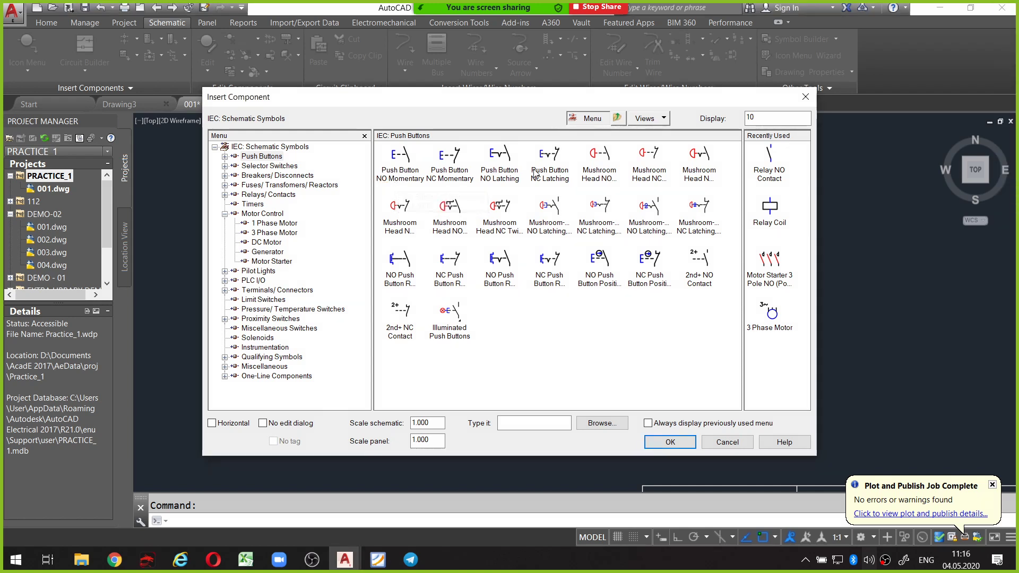
mouse_move(500, 140)
mouse_down()
mouse_move(472, 158)
mouse_move(505, 141)
mouse_up()
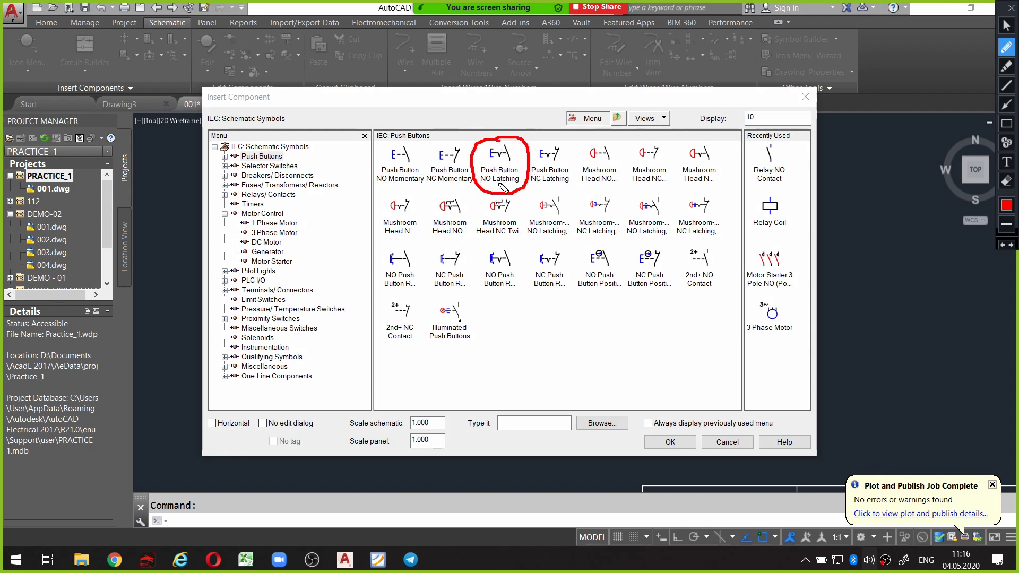
drag(491, 186, 514, 183)
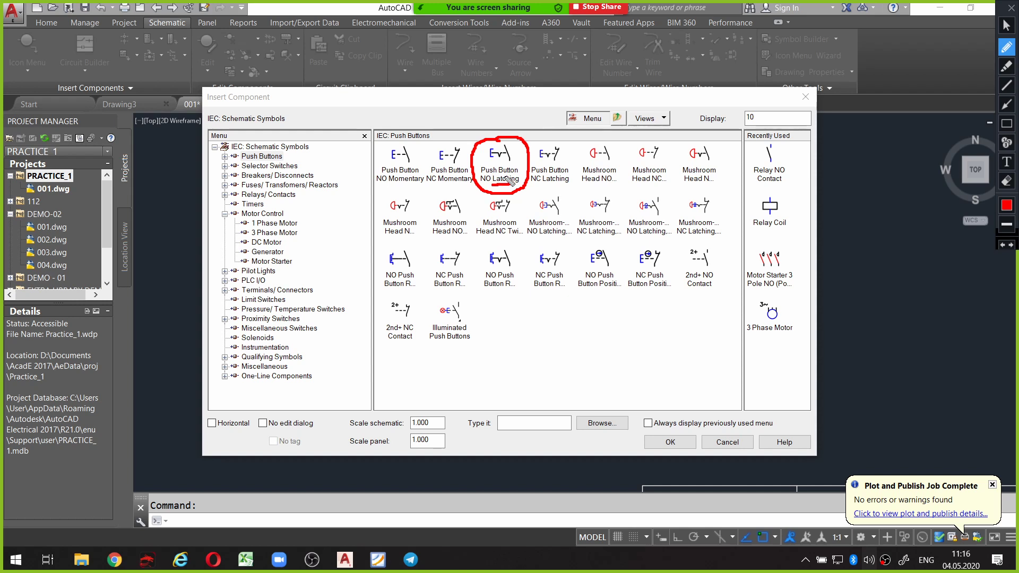
key(Escape)
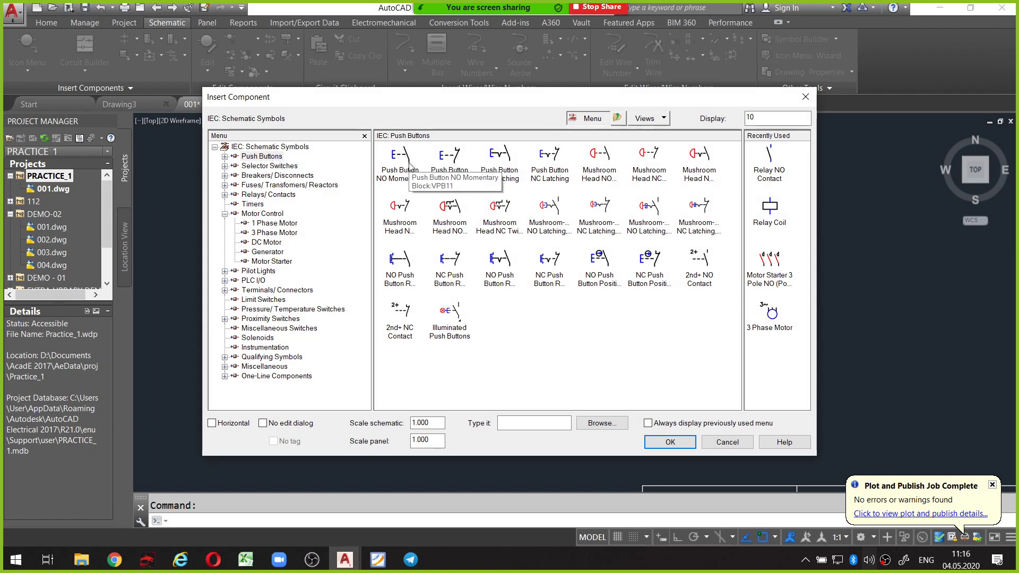
Insert a NO momentary push button above the holding contact, tagged S1.
click(409, 166)
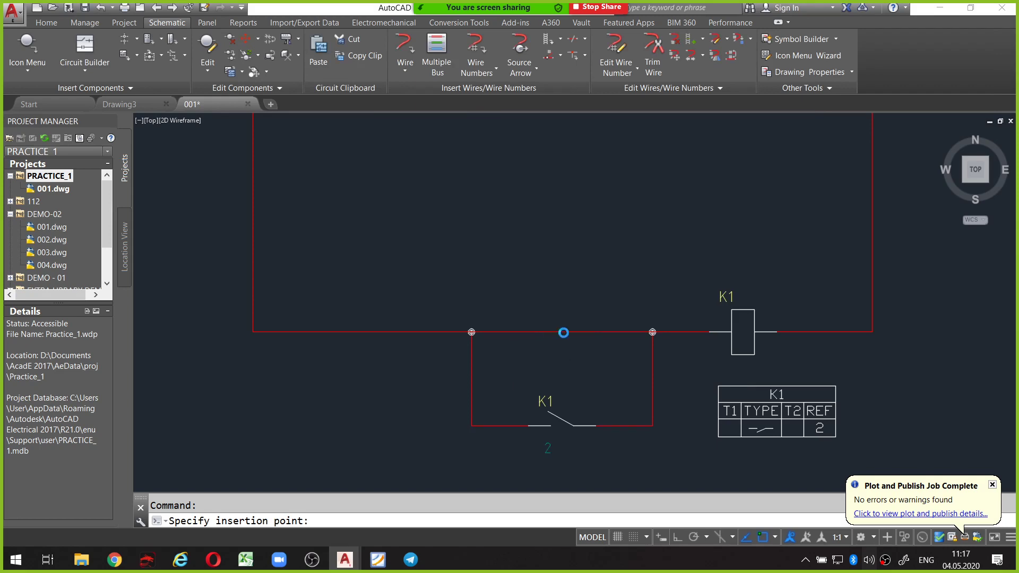
click(577, 335)
click(553, 437)
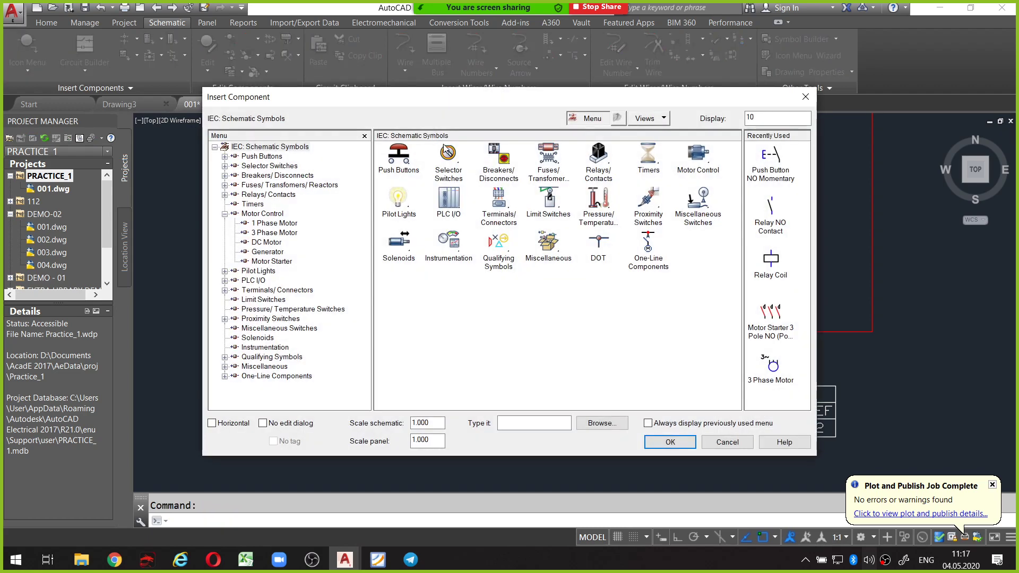
Pick the NC momentary push button from the Push Buttons symbols.
click(398, 156)
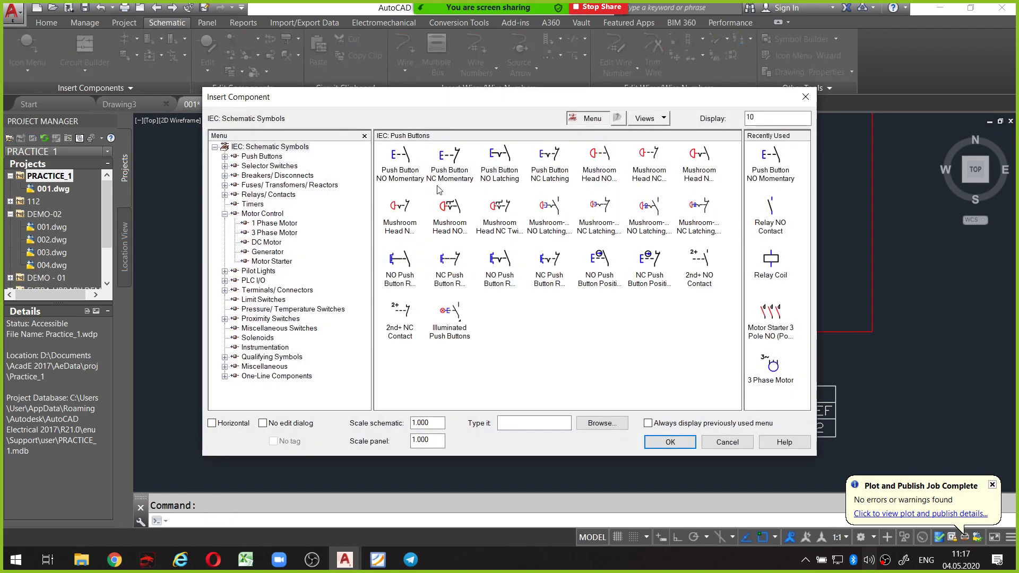
drag(511, 105, 799, 105)
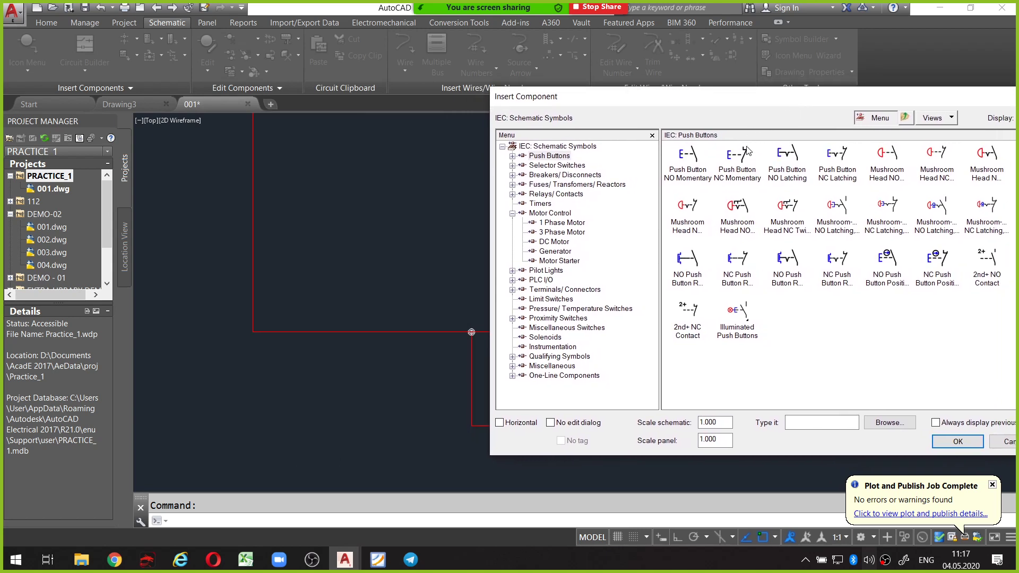
mouse_move(744, 140)
mouse_down()
mouse_move(714, 148)
mouse_move(722, 194)
mouse_up()
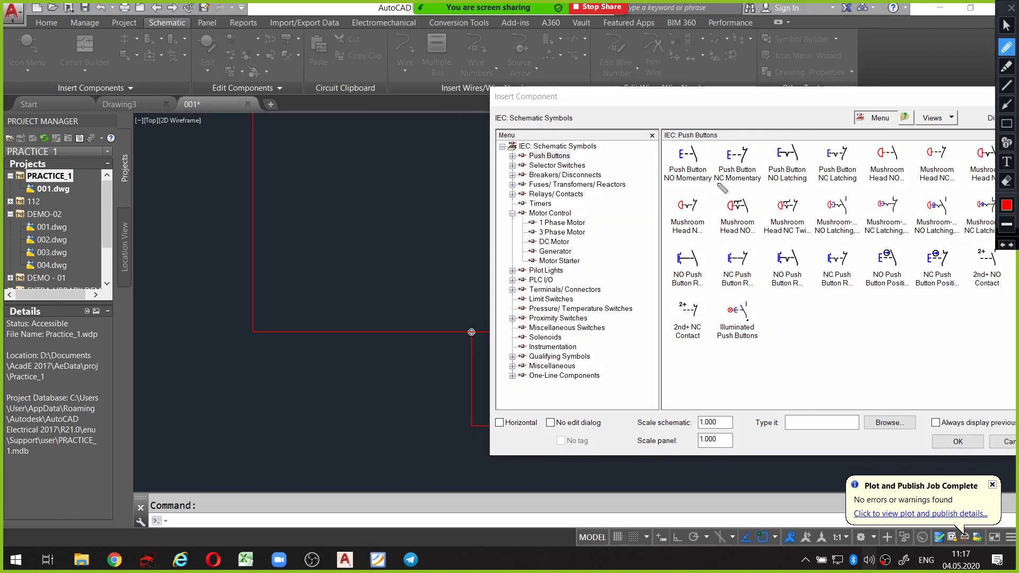
click(737, 159)
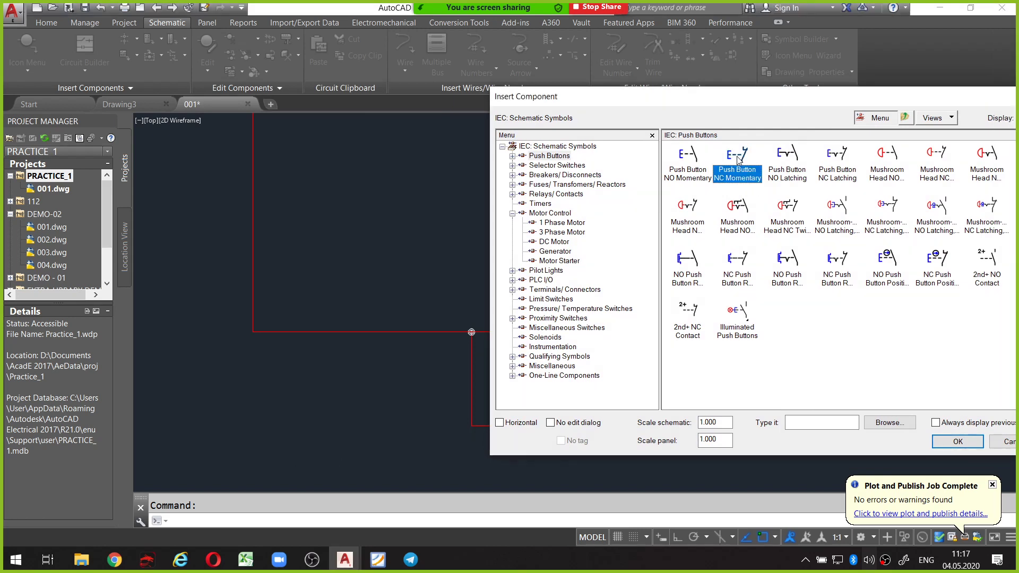
Place the NC push button left of the junction as S2, then highlight S1 and S2.
click(354, 332)
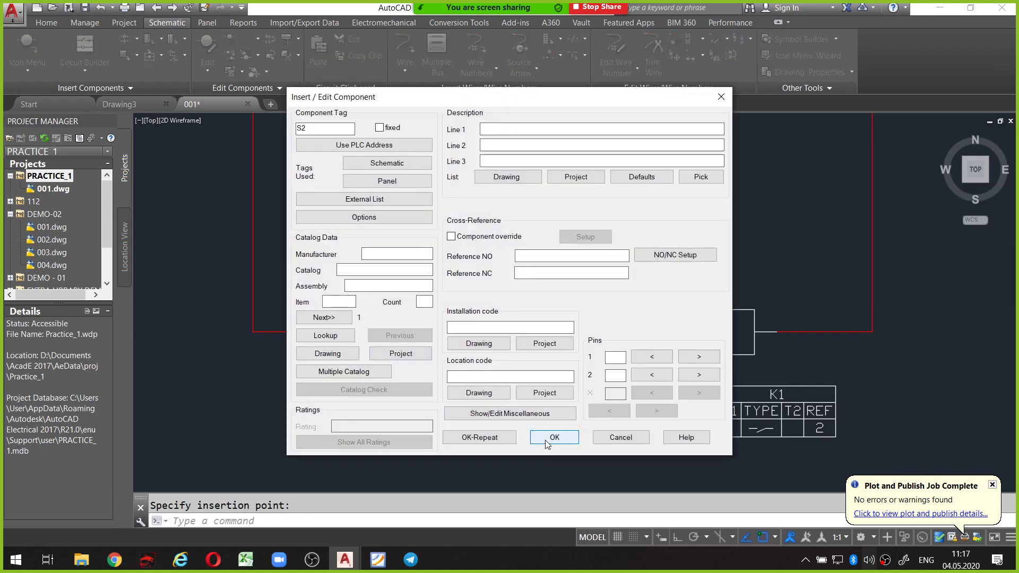
click(553, 437)
middle_drag(537, 314, 508, 318)
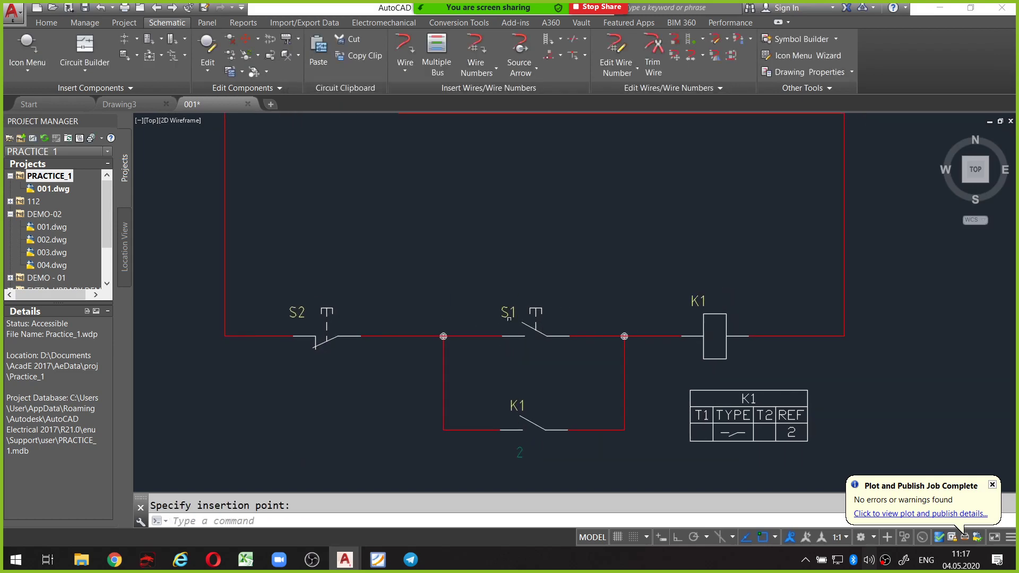
key(ctrl+shift+p)
drag(517, 288, 580, 310)
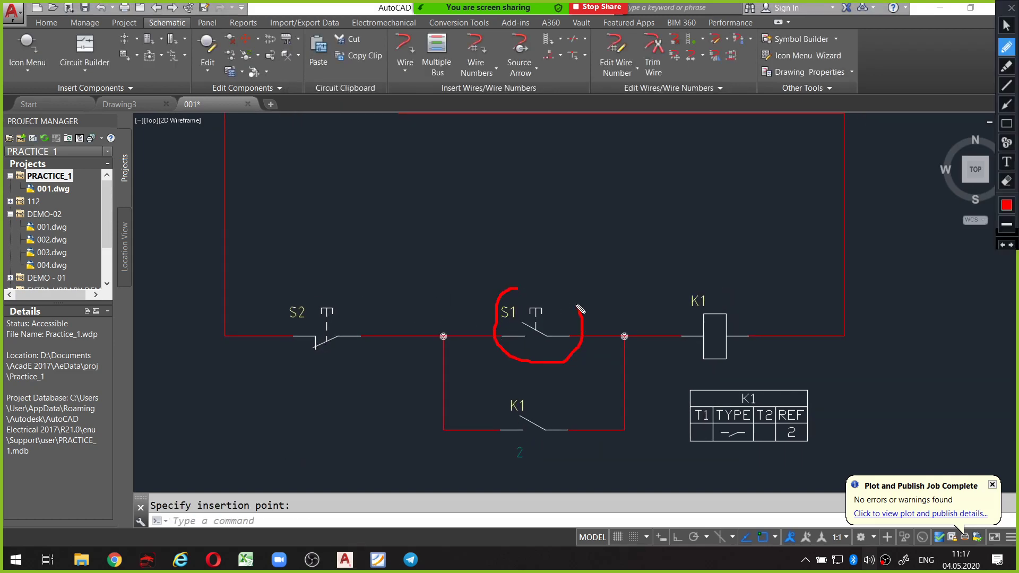
mouse_move(333, 281)
mouse_down()
mouse_move(351, 290)
mouse_move(335, 282)
mouse_up()
key(ctrl+shift+p)
Zoom out and recentre the view on push buttons S1 and S2.
scroll(395, 308, down, 2)
scroll(404, 306, down, 8)
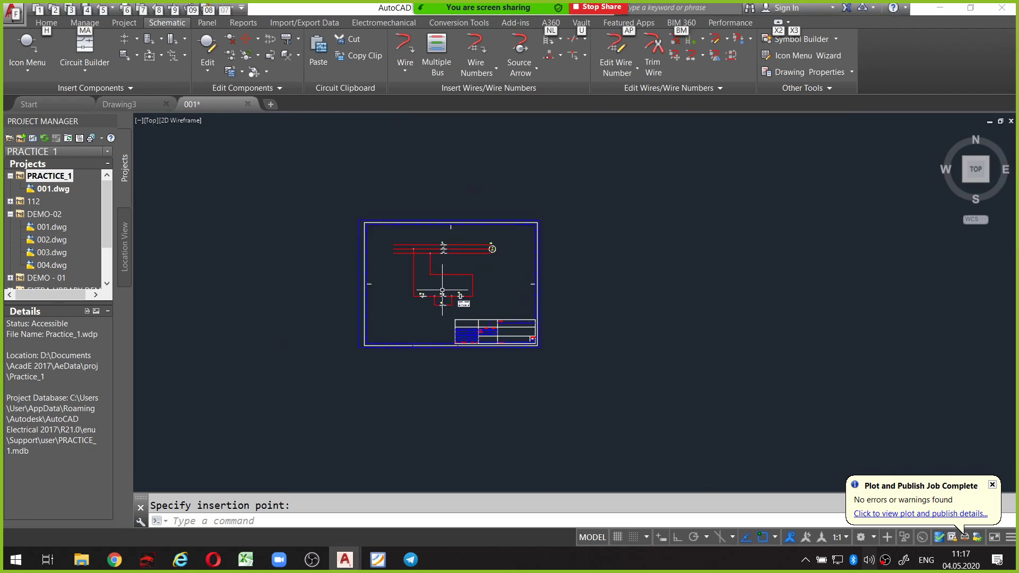
scroll(441, 295, up, 5)
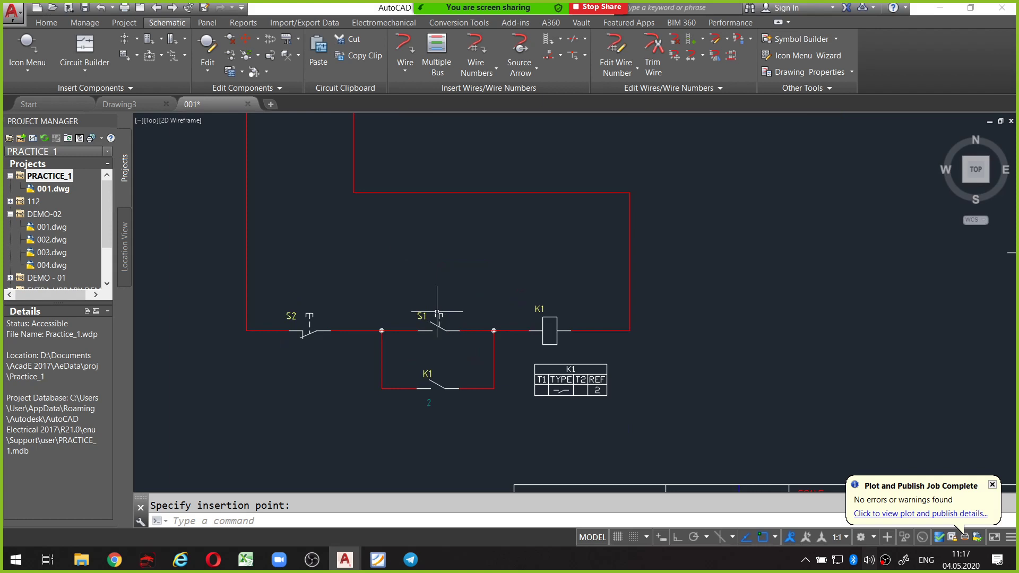
scroll(438, 302, up, 4)
middle_drag(460, 321, 499, 257)
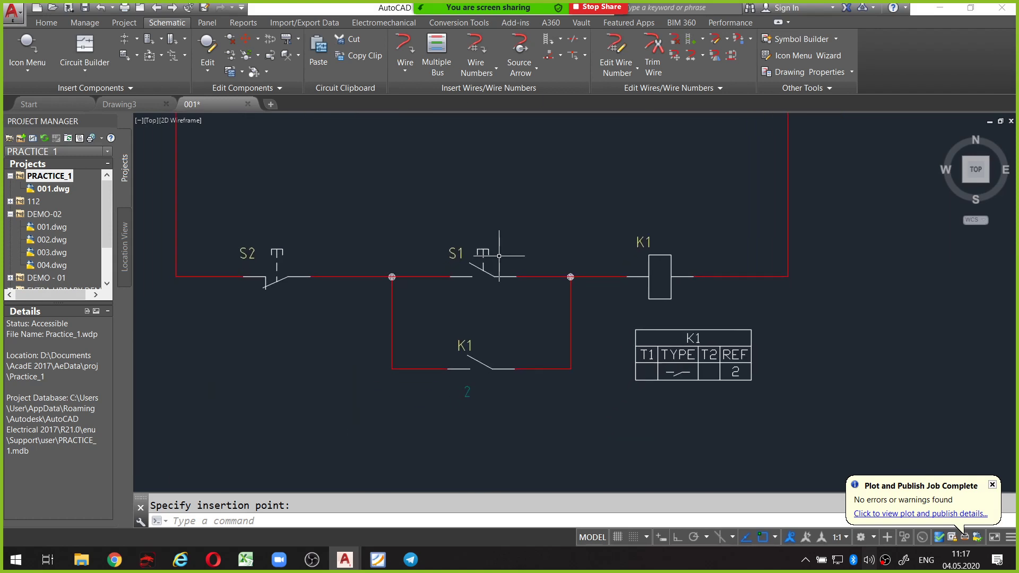
middle_drag(521, 244, 536, 254)
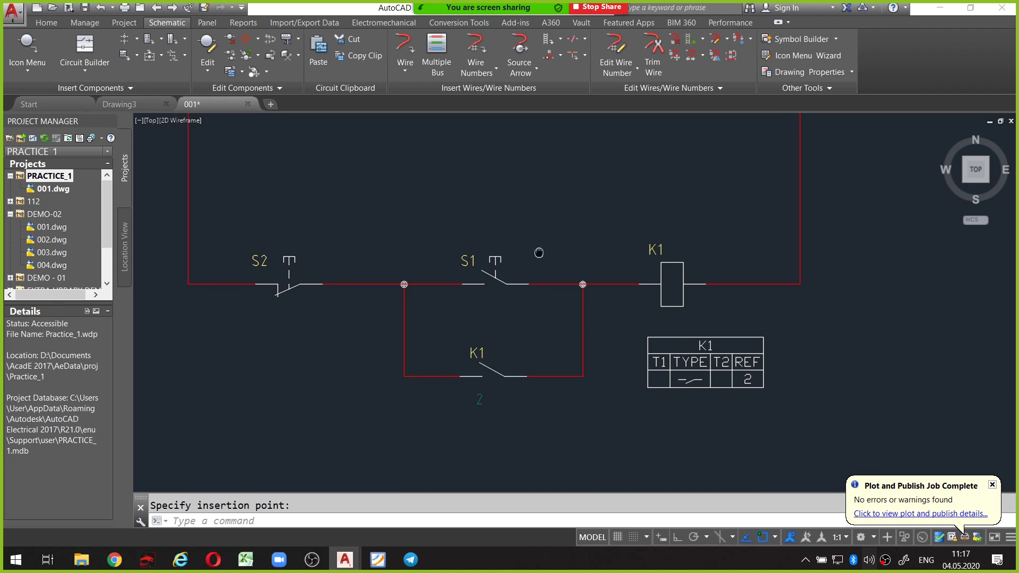
scroll(496, 220, down, 2)
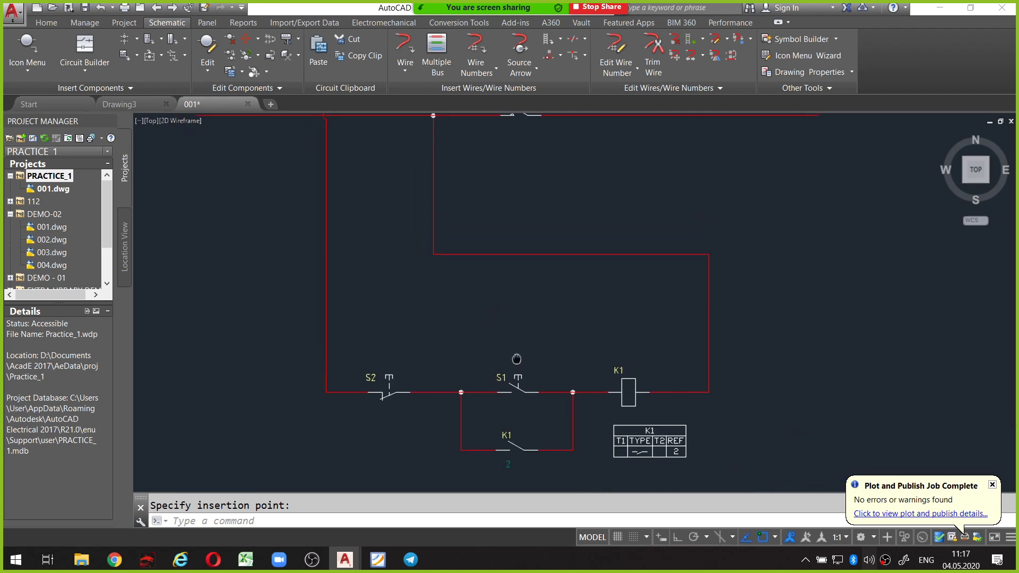
scroll(498, 340, down, 2)
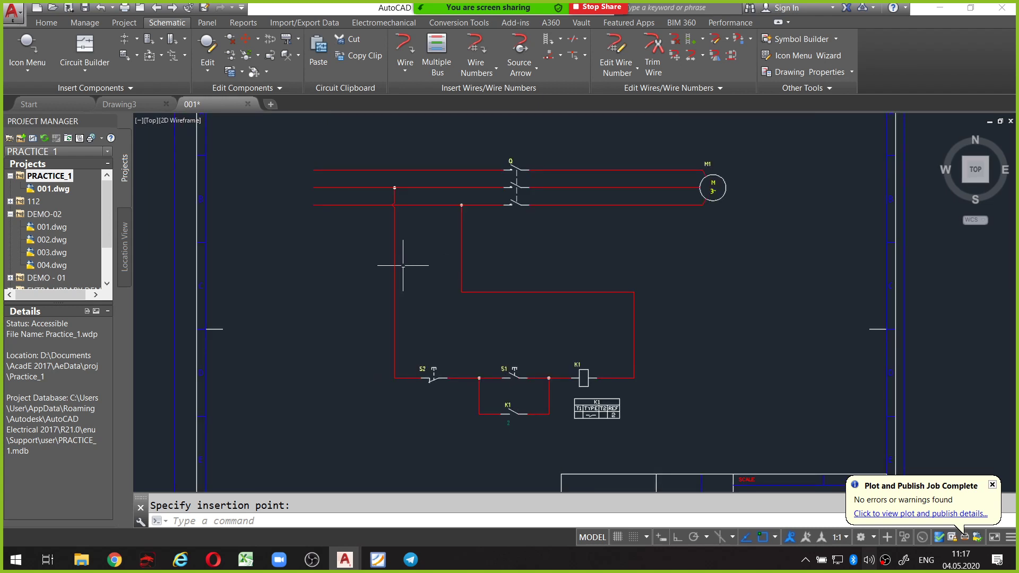
key(ctrl+F2)
drag(388, 232, 383, 330)
drag(444, 245, 449, 308)
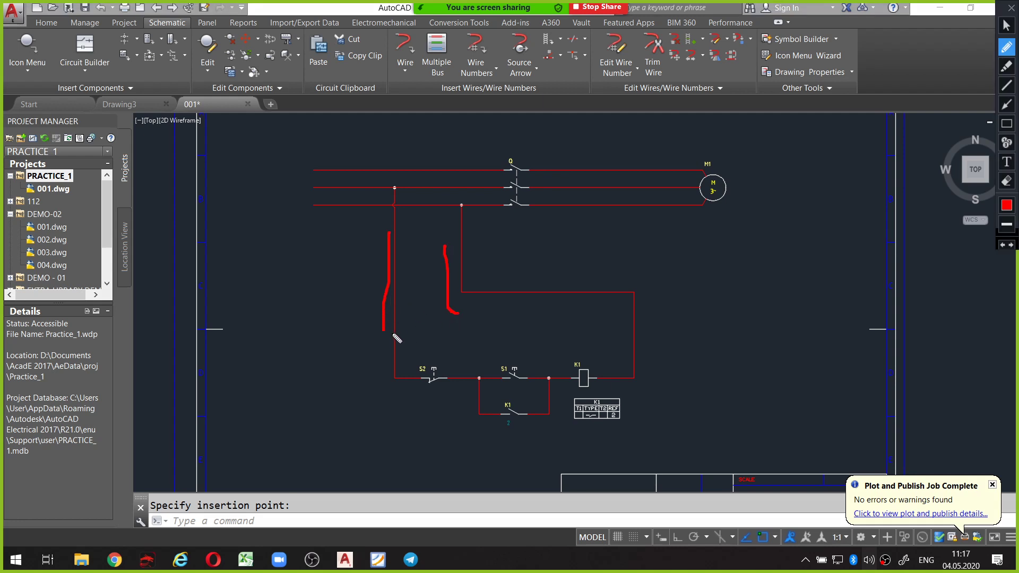
drag(381, 337, 430, 390)
drag(477, 309, 554, 309)
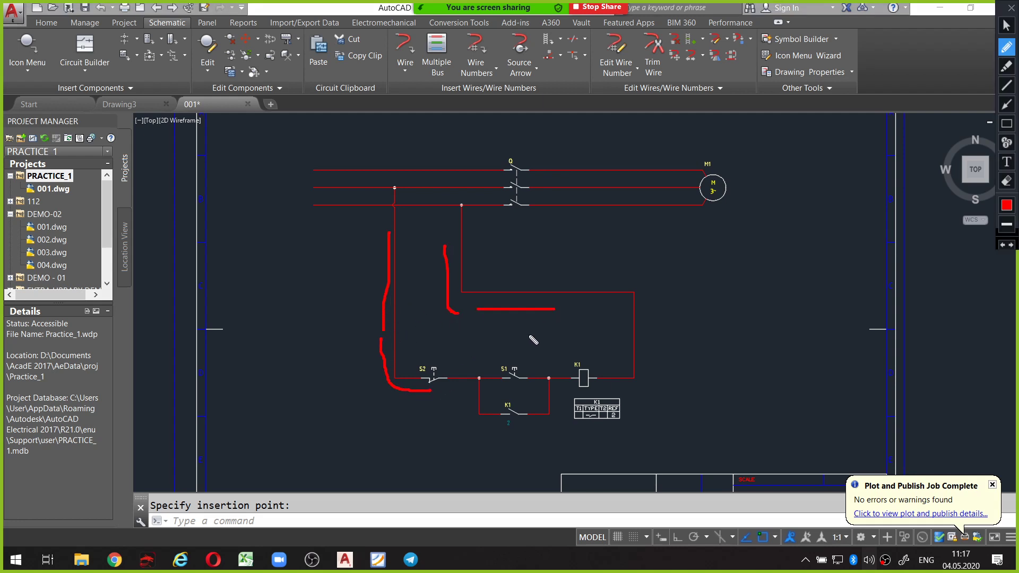
key(ctrl+Delete)
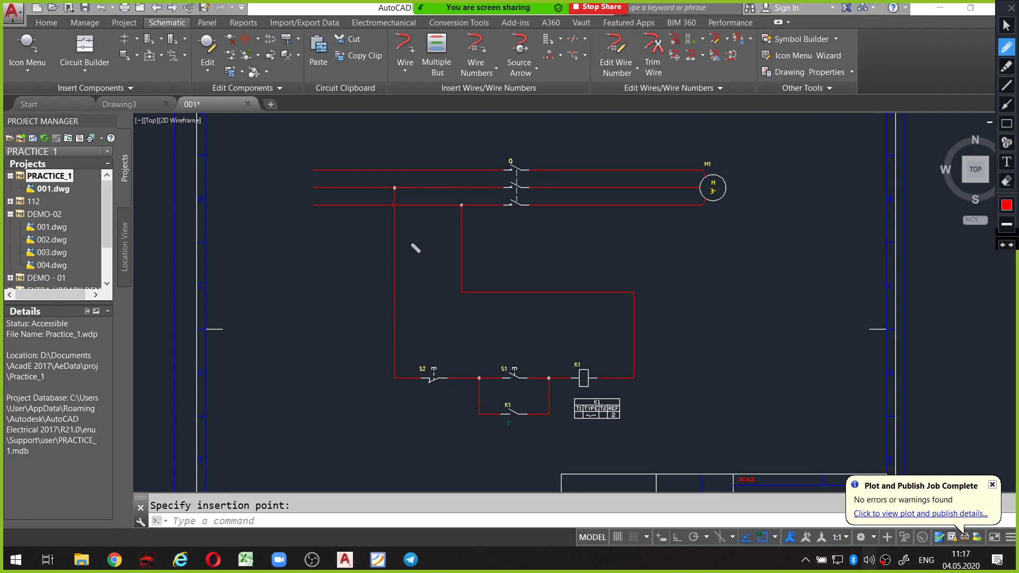
mouse_move(407, 243)
mouse_down()
mouse_move(444, 244)
mouse_move(408, 246)
mouse_up()
key(alt)
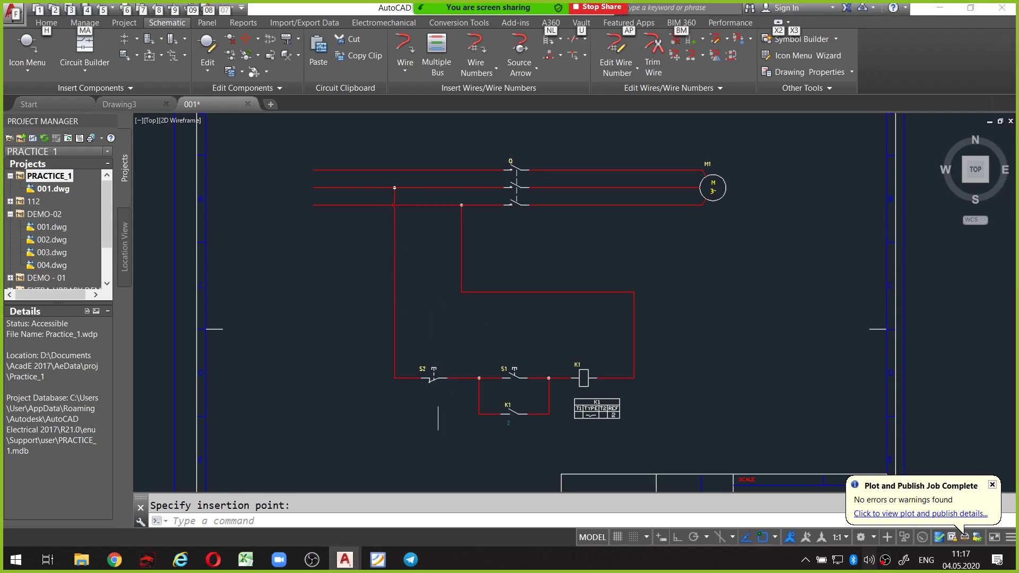
scroll(438, 404, up, 3)
scroll(438, 403, up, 2)
key(alt)
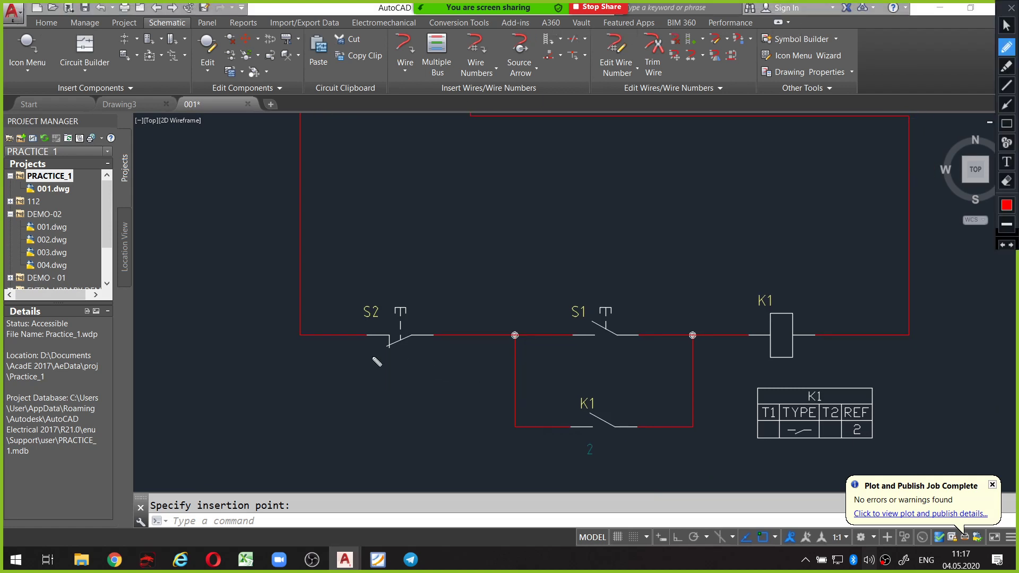
mouse_move(350, 354)
mouse_down()
mouse_move(427, 362)
mouse_move(479, 392)
mouse_move(488, 437)
mouse_up()
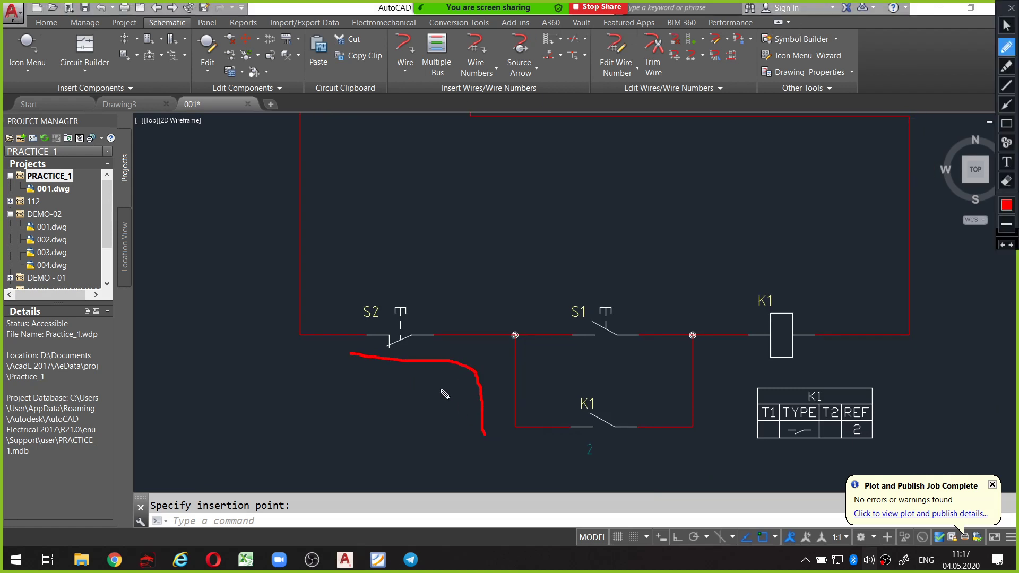
key(alt)
scroll(404, 366, down, 1)
scroll(398, 361, down, 1)
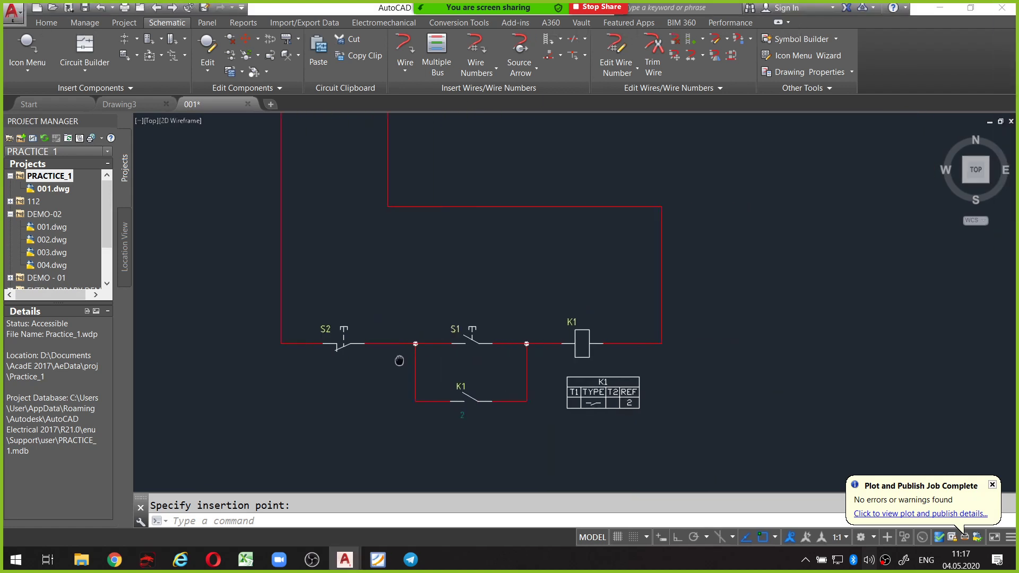
scroll(393, 361, down, 1)
scroll(425, 366, down, 2)
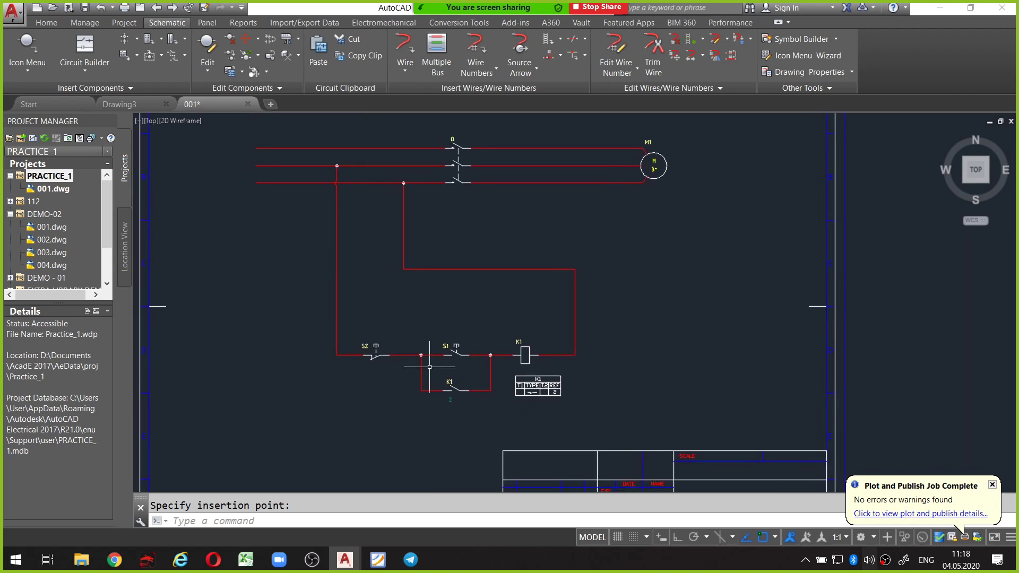
scroll(419, 360, up, 2)
scroll(397, 347, up, 2)
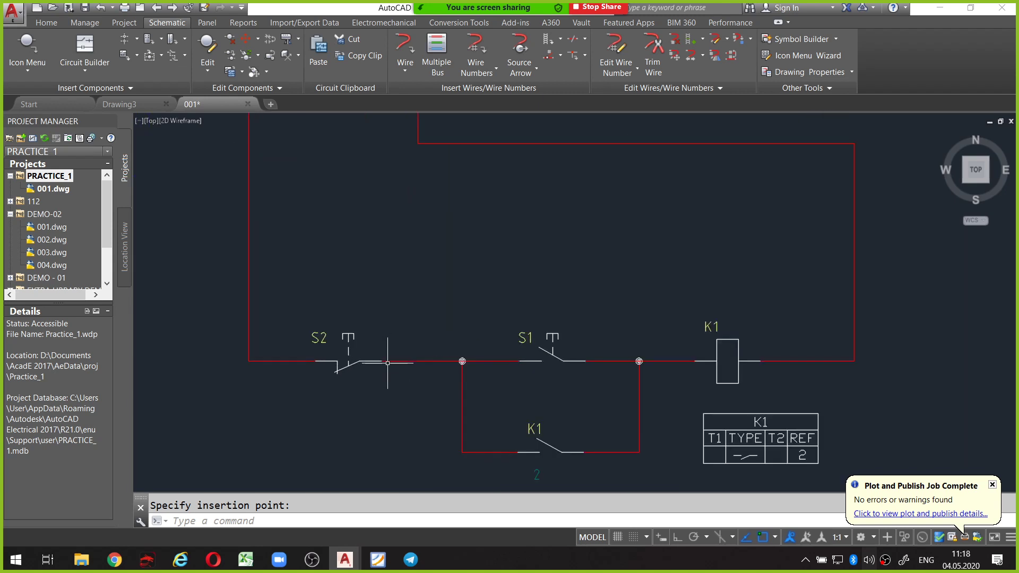
key(ctrl+shift+1)
drag(325, 350, 384, 352)
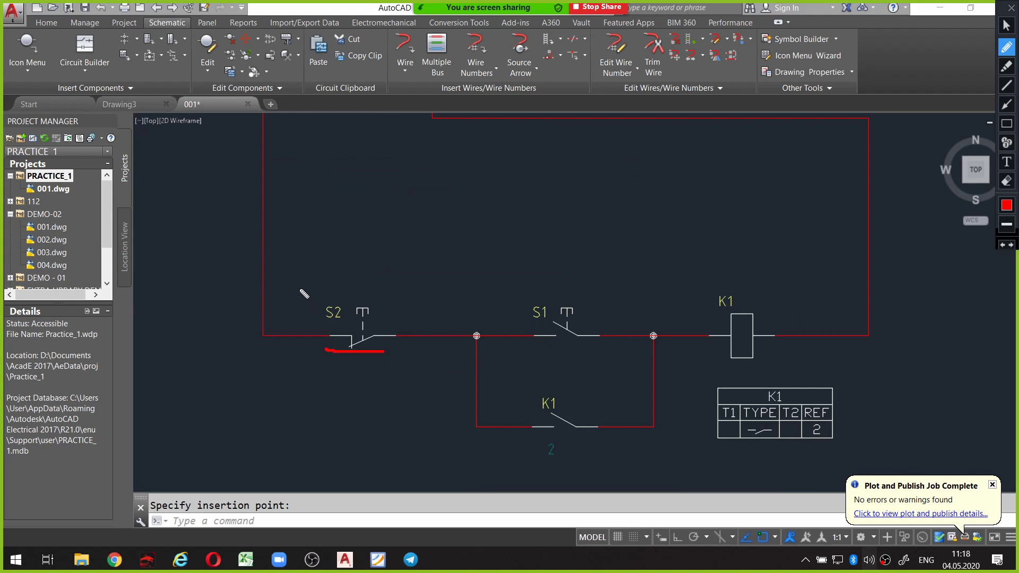
mouse_move(287, 239)
mouse_down()
mouse_move(296, 278)
mouse_move(321, 292)
mouse_move(471, 309)
mouse_move(465, 433)
mouse_move(476, 441)
mouse_up()
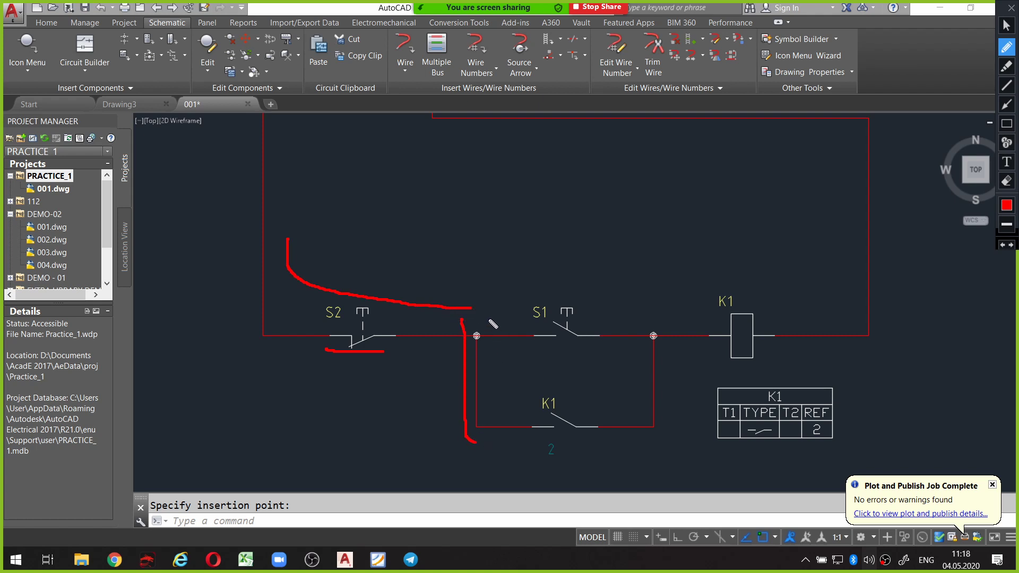
drag(488, 317, 496, 318)
mouse_move(556, 290)
mouse_down()
mouse_move(521, 321)
mouse_move(557, 364)
mouse_move(606, 332)
mouse_move(581, 296)
mouse_move(559, 295)
mouse_up()
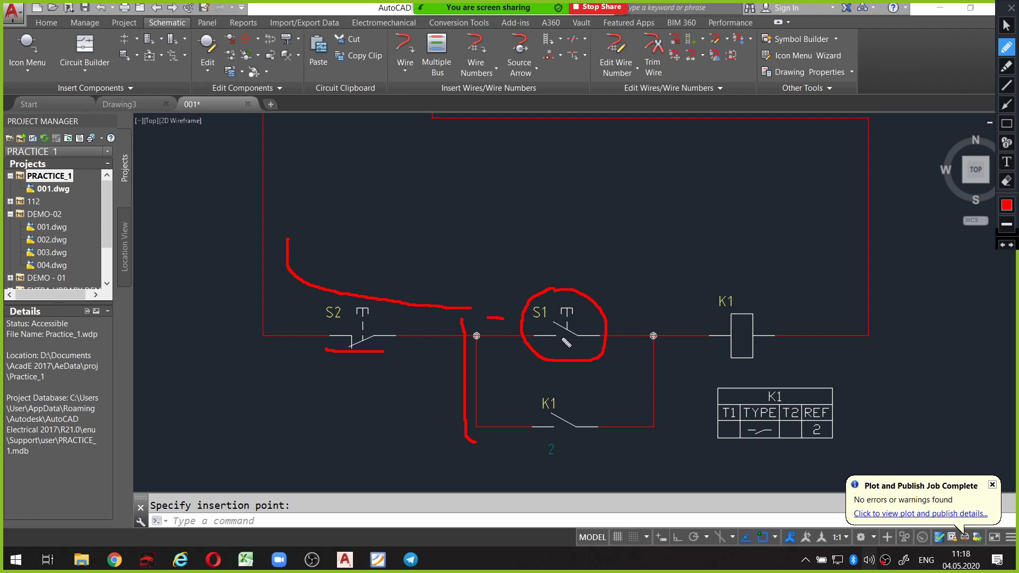
mouse_move(552, 393)
mouse_down()
mouse_move(523, 419)
mouse_move(554, 465)
mouse_move(619, 409)
mouse_move(563, 392)
mouse_up()
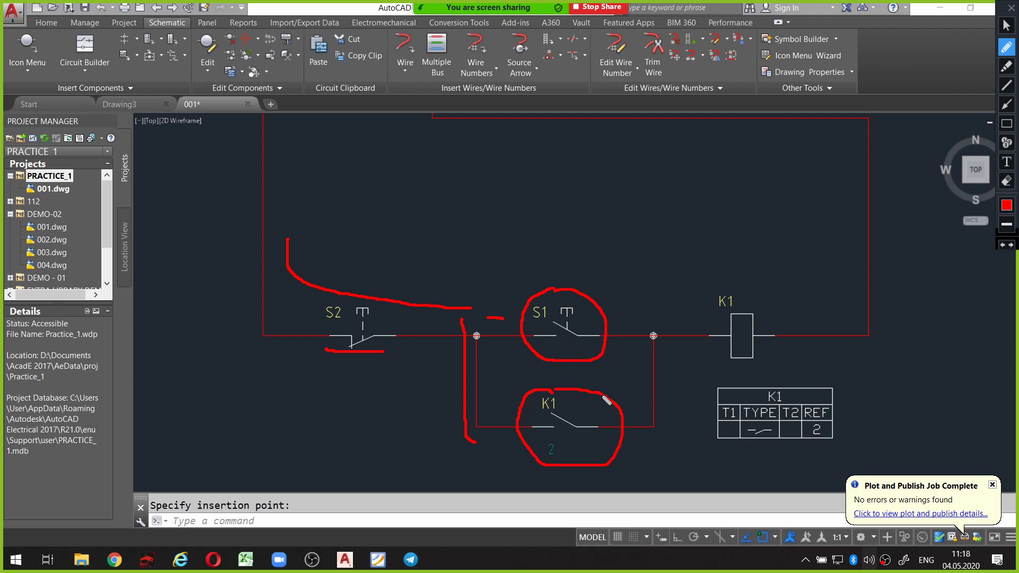
drag(608, 398, 720, 344)
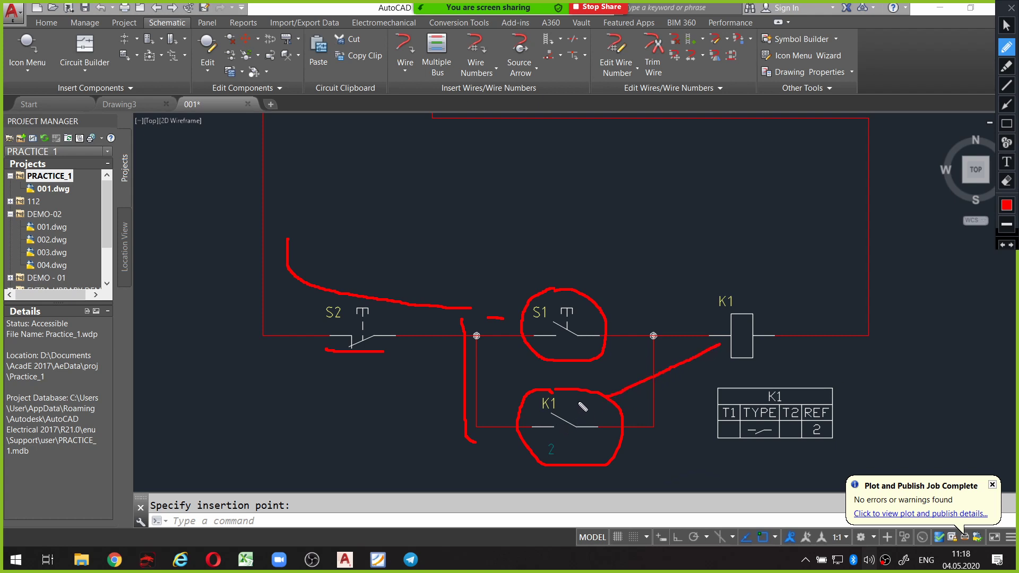
Draw arrows explaining S1 being pressed and current bypassing through the K1 holding contact.
key(ctrl+shift+c)
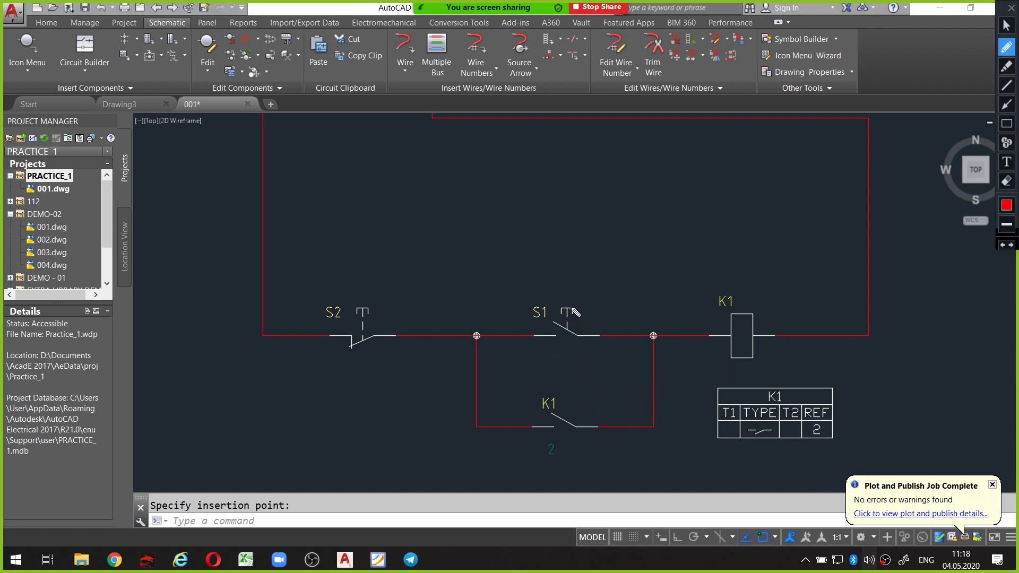
drag(560, 264, 560, 300)
drag(549, 279, 560, 300)
drag(534, 335, 596, 336)
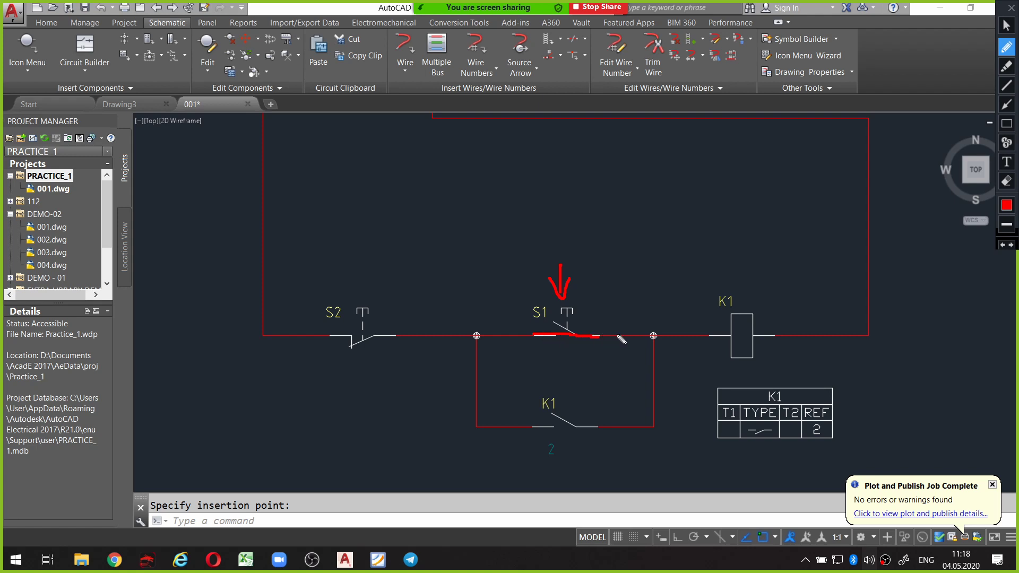
mouse_move(741, 281)
mouse_down()
mouse_move(722, 283)
mouse_move(706, 344)
mouse_move(776, 364)
mouse_move(767, 288)
mouse_move(742, 287)
mouse_up()
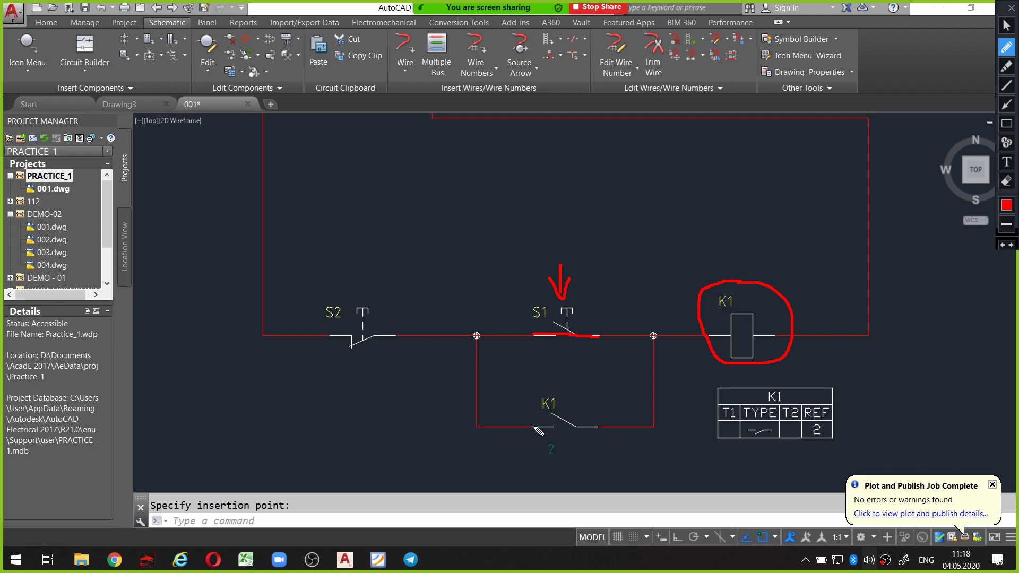
mouse_move(544, 425)
mouse_down()
mouse_move(598, 429)
mouse_move(536, 426)
mouse_move(568, 428)
mouse_up()
drag(578, 297, 580, 264)
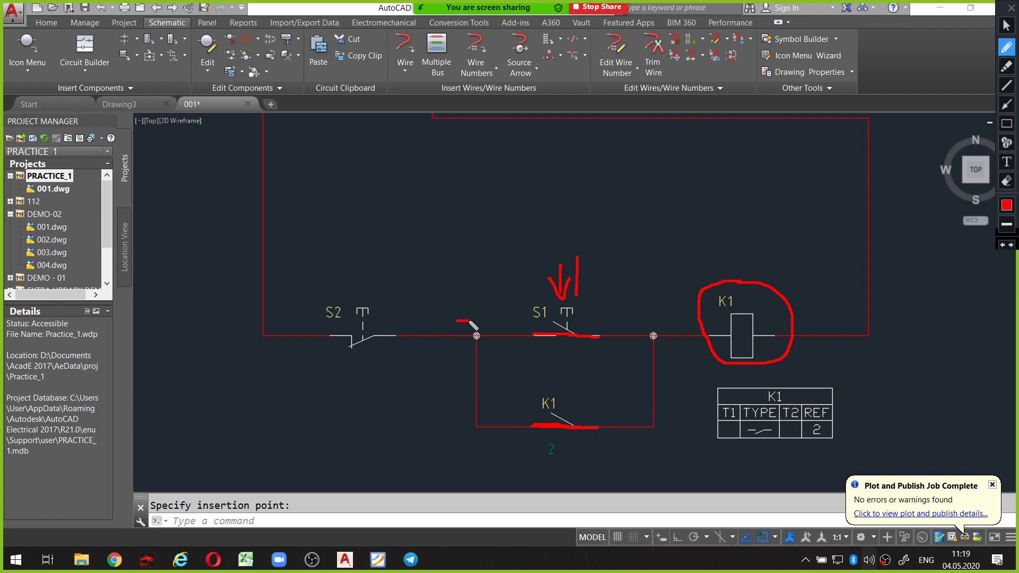
mouse_move(456, 320)
mouse_down()
mouse_move(511, 319)
mouse_move(496, 323)
mouse_up()
mouse_move(459, 375)
mouse_down()
mouse_move(461, 459)
mouse_move(512, 472)
mouse_up()
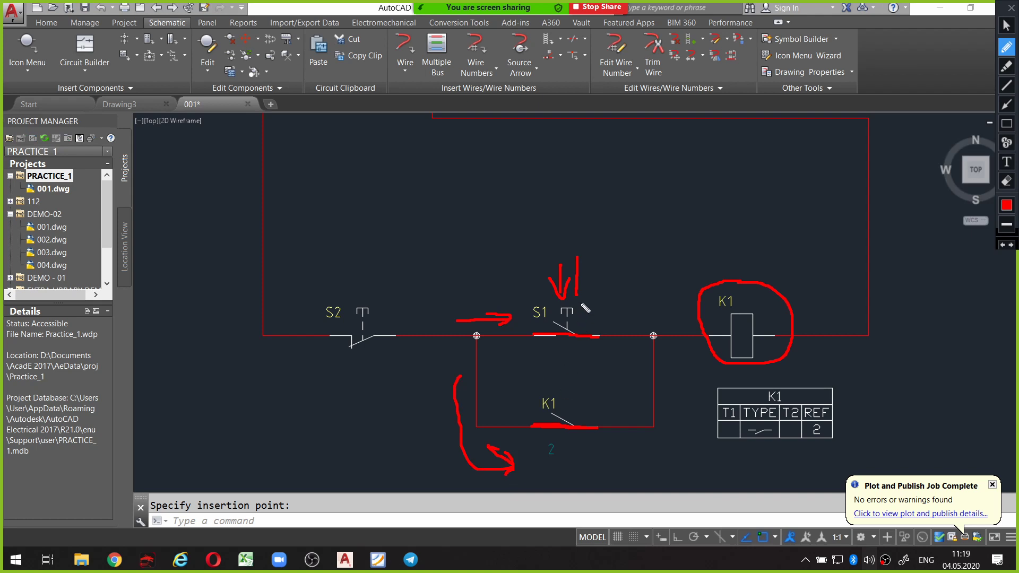
Cancel the pending insertion, mark S1 release and the K1 holding path, then clear marks.
key(Escape)
mouse_move(576, 250)
mouse_down()
mouse_move(586, 273)
mouse_move(566, 270)
mouse_up()
mouse_move(520, 297)
mouse_down()
mouse_move(501, 334)
mouse_move(519, 330)
mouse_up()
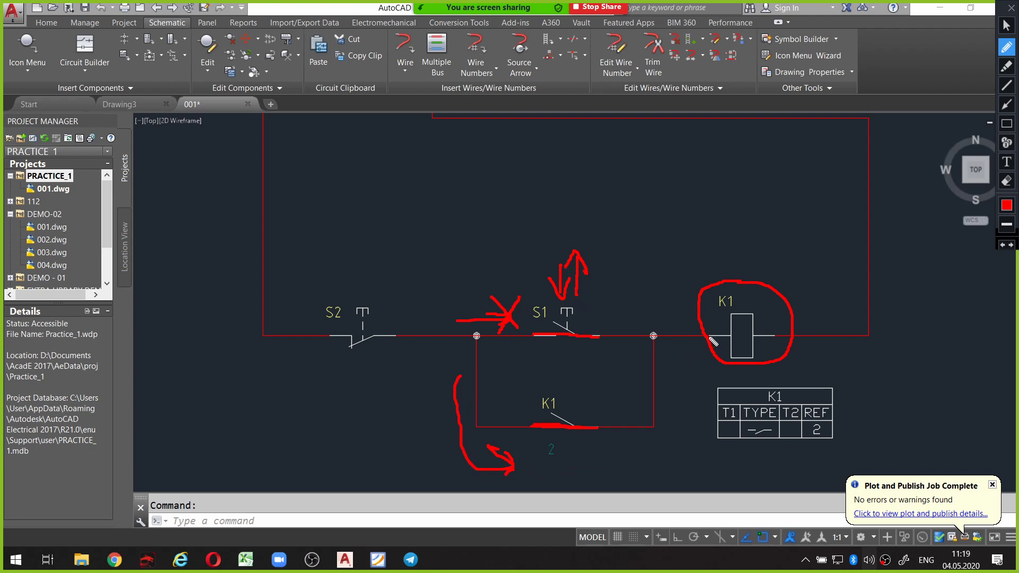
drag(709, 362, 726, 359)
mouse_move(574, 391)
mouse_down()
mouse_move(536, 393)
mouse_move(518, 427)
mouse_move(565, 442)
mouse_move(609, 416)
mouse_move(580, 391)
mouse_up()
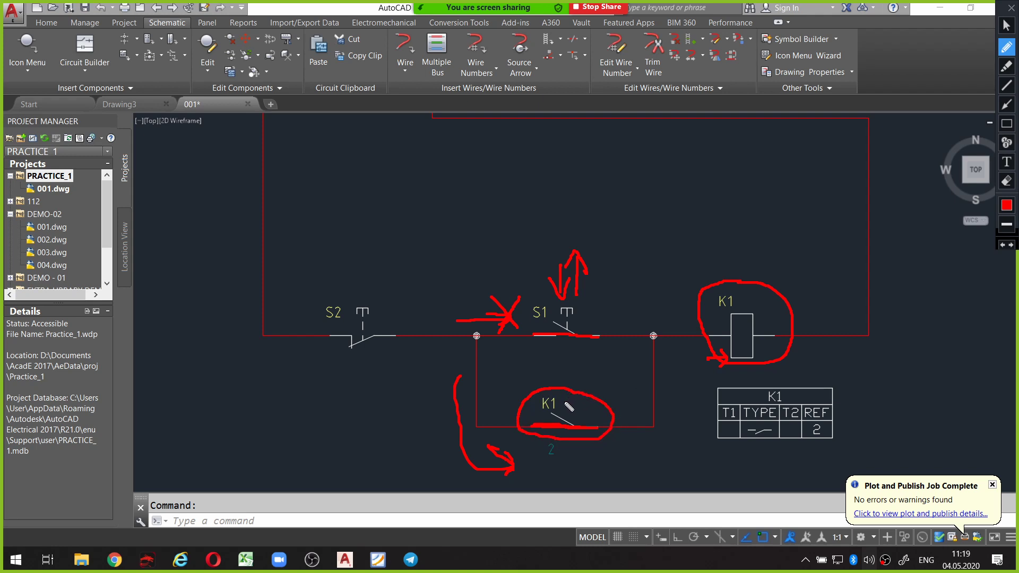
key(Delete)
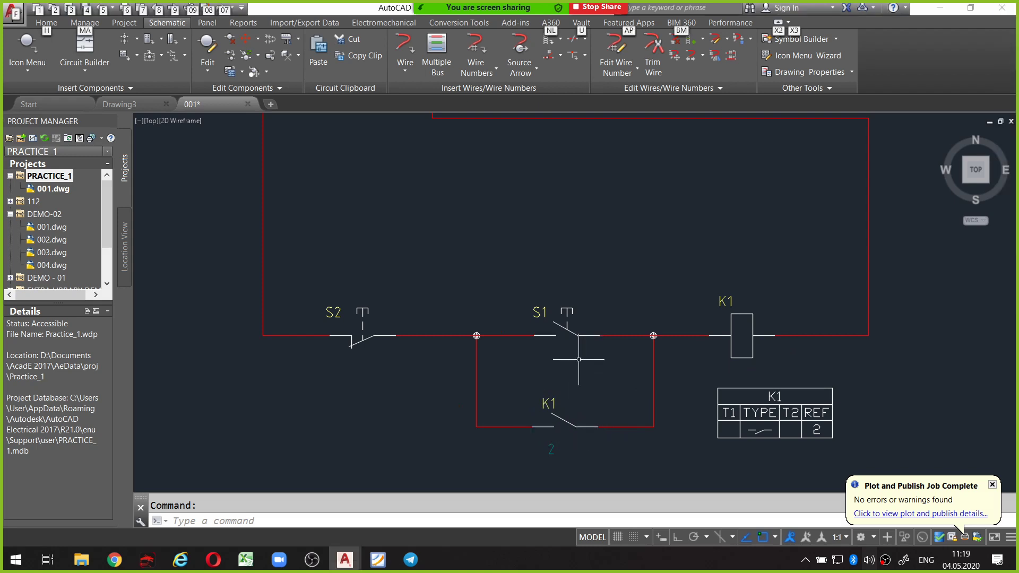
mouse_move(557, 273)
mouse_down()
mouse_move(535, 281)
mouse_move(538, 356)
mouse_move(602, 345)
mouse_move(586, 284)
mouse_move(553, 278)
mouse_move(552, 357)
mouse_move(586, 277)
mouse_up()
key(Delete)
key(alt)
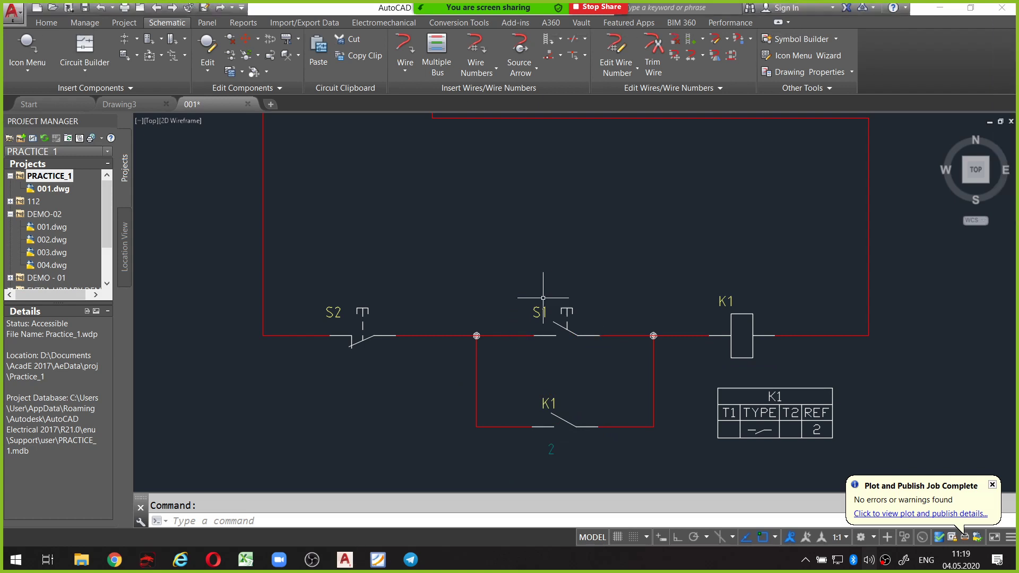
key(ctrl+shift+1)
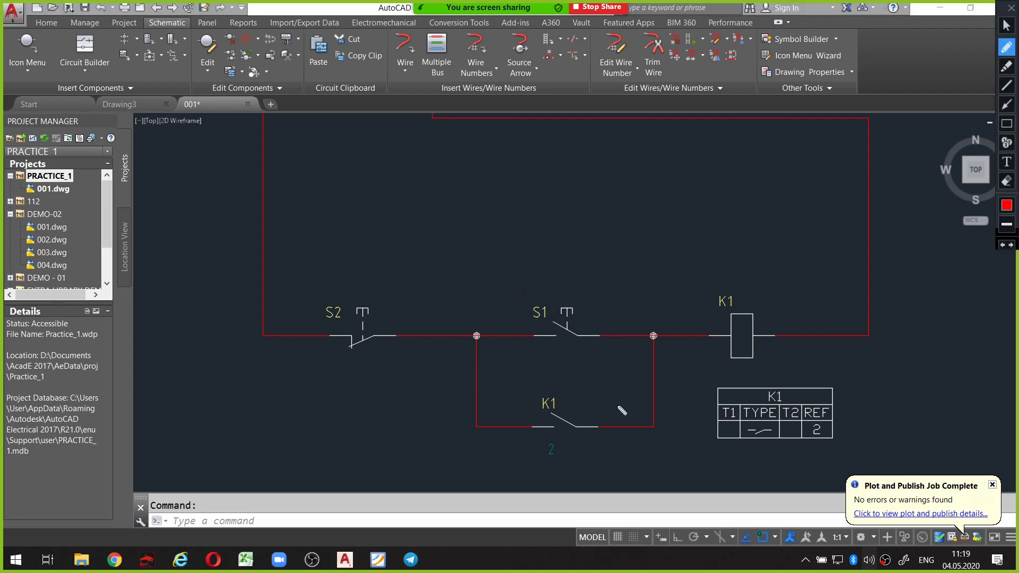
drag(703, 282, 737, 284)
drag(725, 278, 725, 292)
drag(555, 427, 572, 426)
mouse_move(362, 256)
mouse_down()
mouse_move(371, 293)
mouse_move(373, 276)
mouse_up()
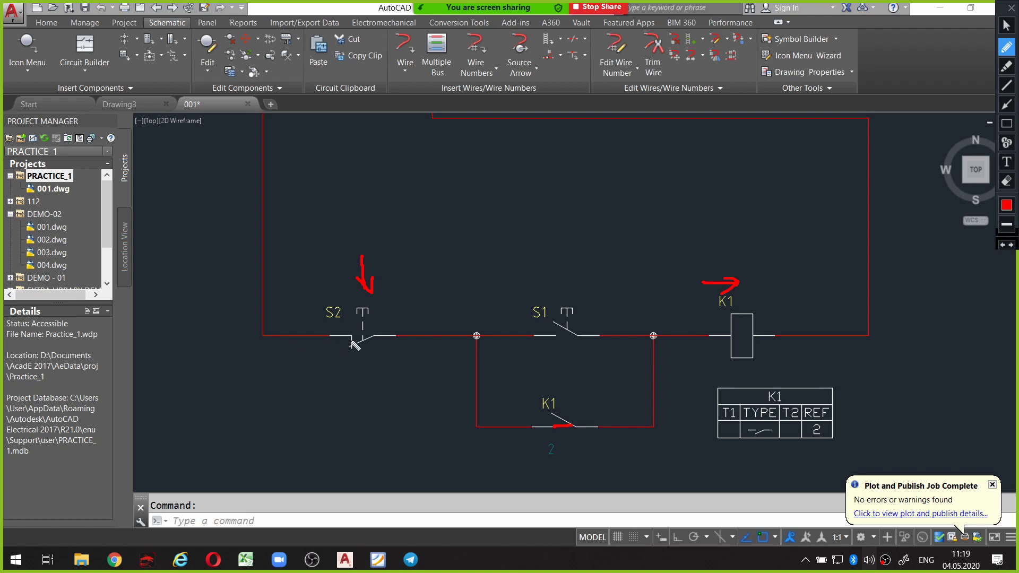
mouse_move(348, 330)
mouse_down()
mouse_move(366, 347)
mouse_move(359, 356)
mouse_up()
drag(555, 426, 566, 430)
mouse_move(740, 281)
mouse_down()
mouse_move(757, 345)
mouse_move(732, 357)
mouse_up()
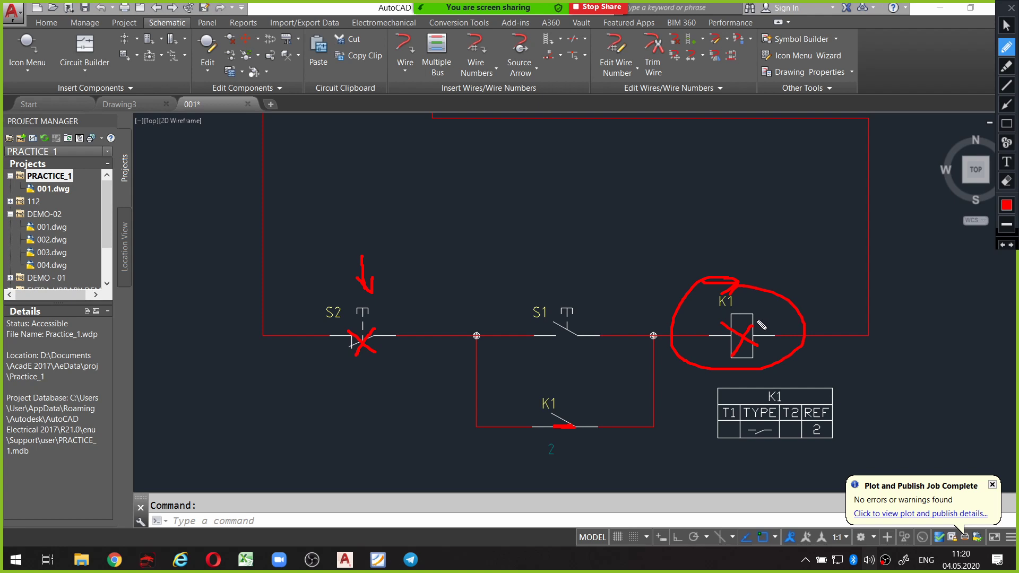
mouse_move(562, 392)
mouse_down()
mouse_move(522, 411)
mouse_move(597, 449)
mouse_move(567, 390)
mouse_up()
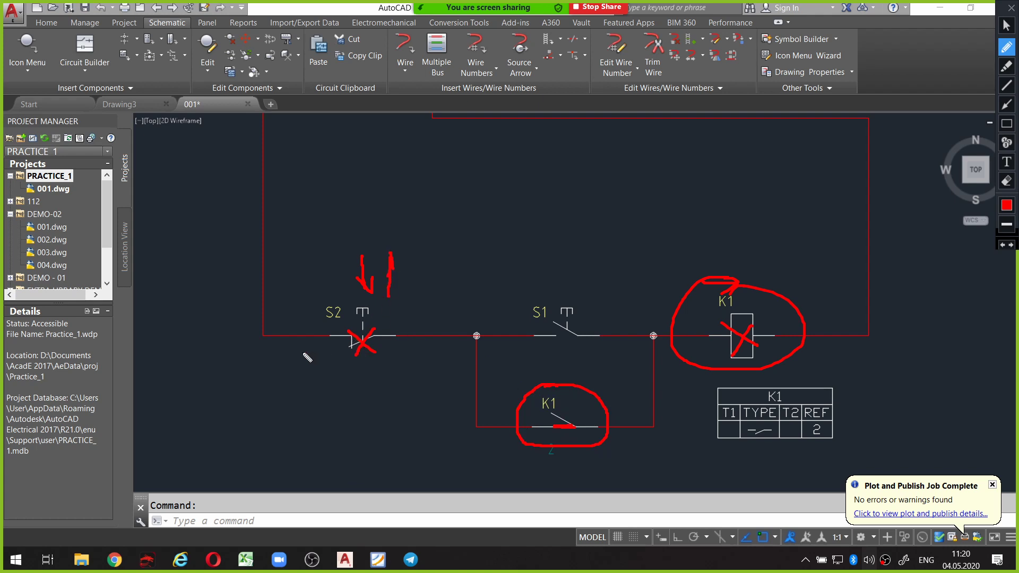
drag(307, 357, 523, 352)
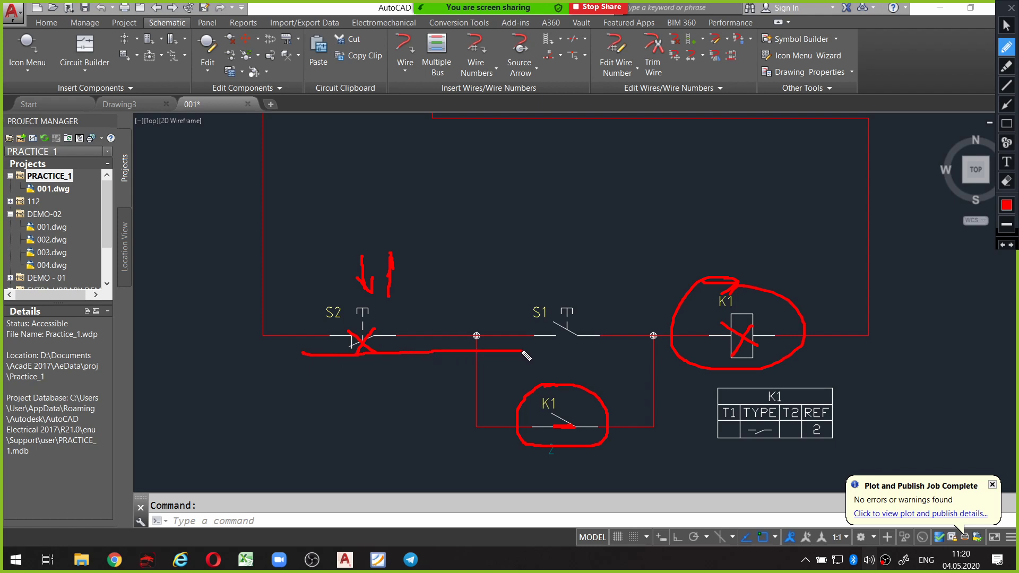
mouse_move(447, 378)
mouse_down()
mouse_move(445, 424)
mouse_move(508, 450)
mouse_up()
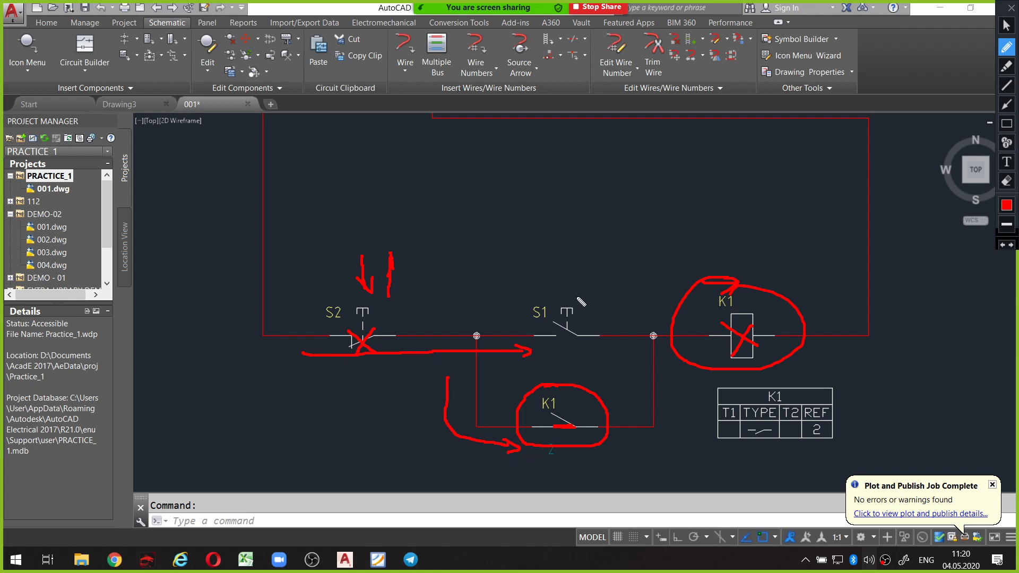
mouse_move(581, 301)
mouse_down()
mouse_move(520, 332)
mouse_move(546, 447)
mouse_move(616, 377)
mouse_move(579, 295)
mouse_up()
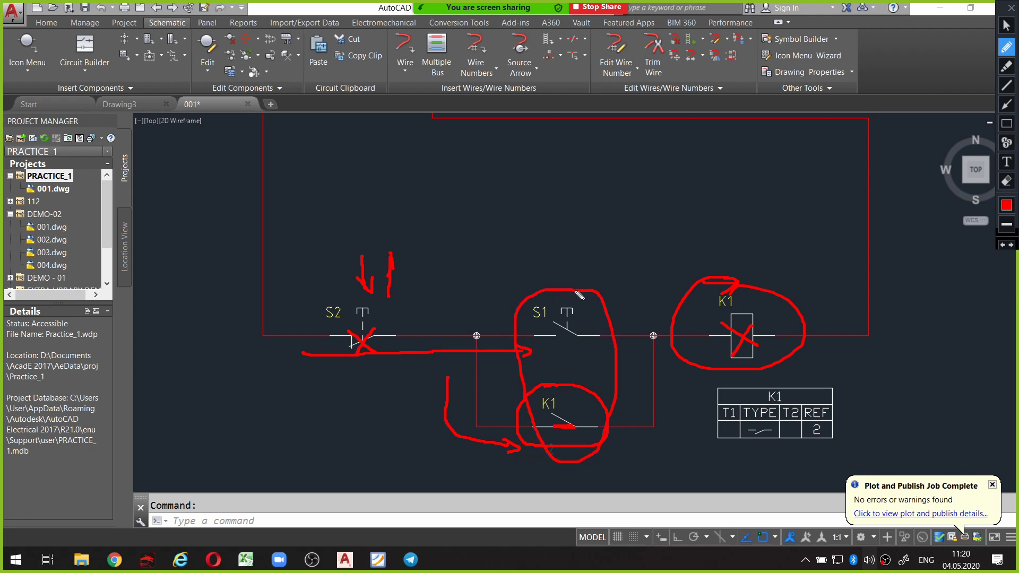
click(1006, 8)
scroll(544, 349, down, 2)
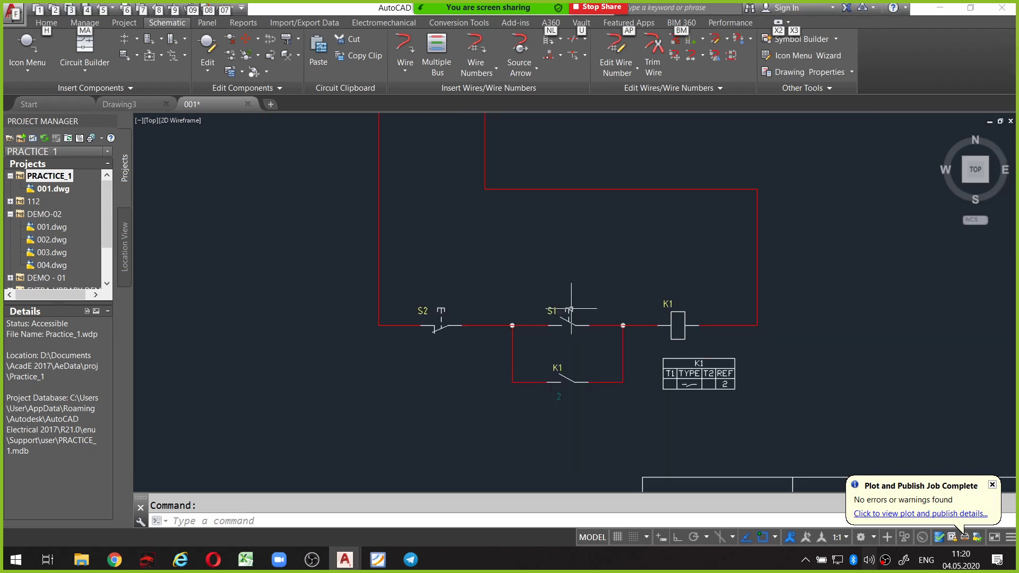
mouse_move(431, 331)
mouse_down()
mouse_move(386, 351)
mouse_move(454, 449)
mouse_move(566, 457)
mouse_move(637, 398)
mouse_move(700, 385)
mouse_move(687, 325)
mouse_move(441, 336)
mouse_up()
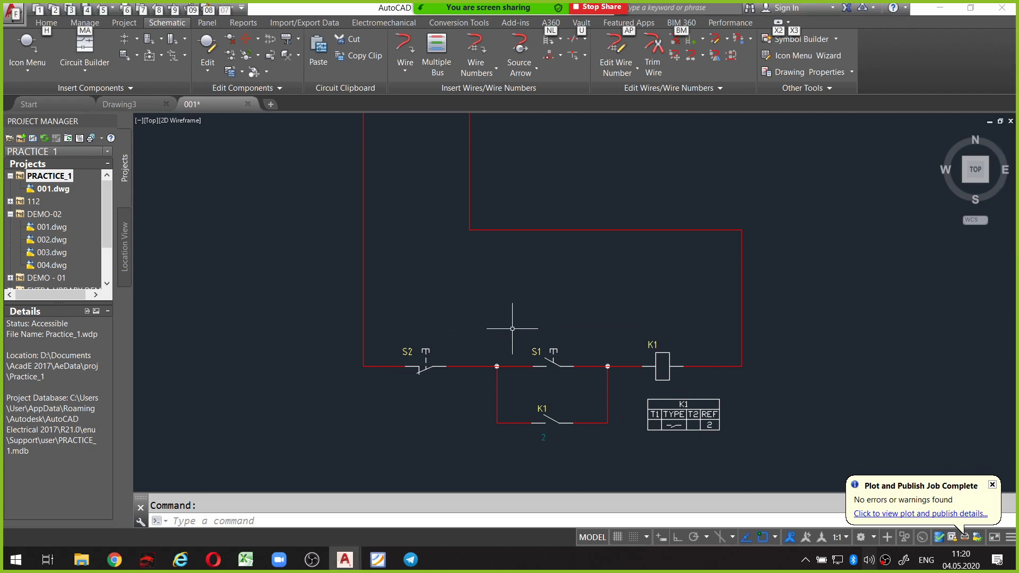
scroll(518, 329, down, 3)
scroll(610, 371, up, 2)
scroll(642, 389, up, 1)
scroll(641, 389, down, 1)
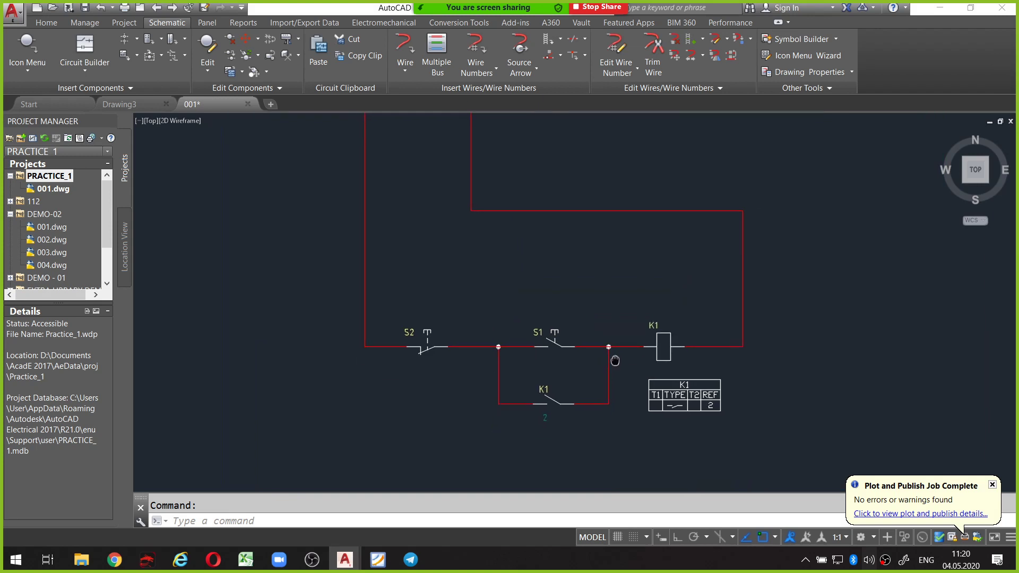
scroll(657, 352, up, 1)
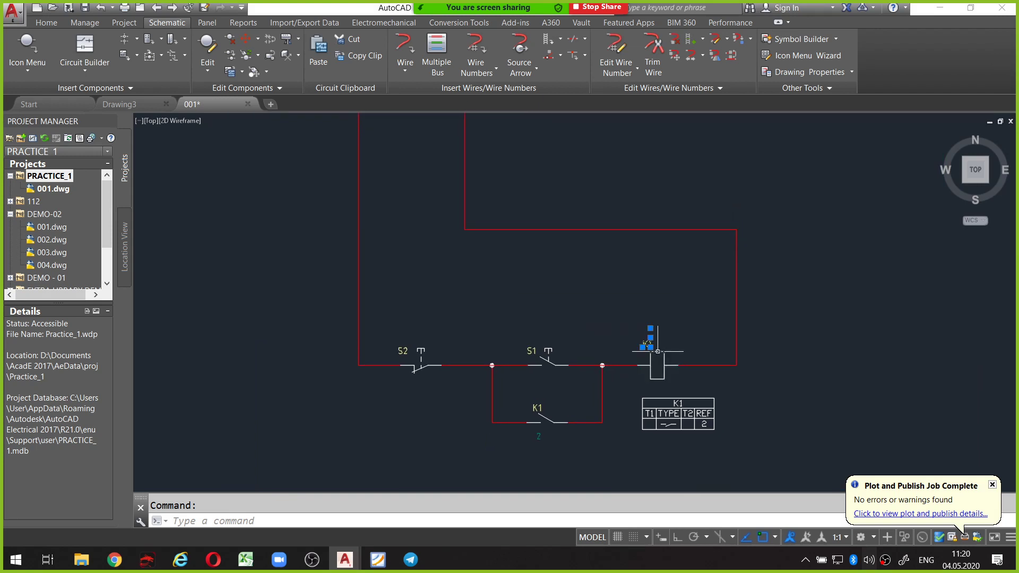
click(656, 355)
key(Escape)
mouse_move(651, 345)
middle_down()
mouse_move(646, 316)
mouse_move(625, 322)
middle_up()
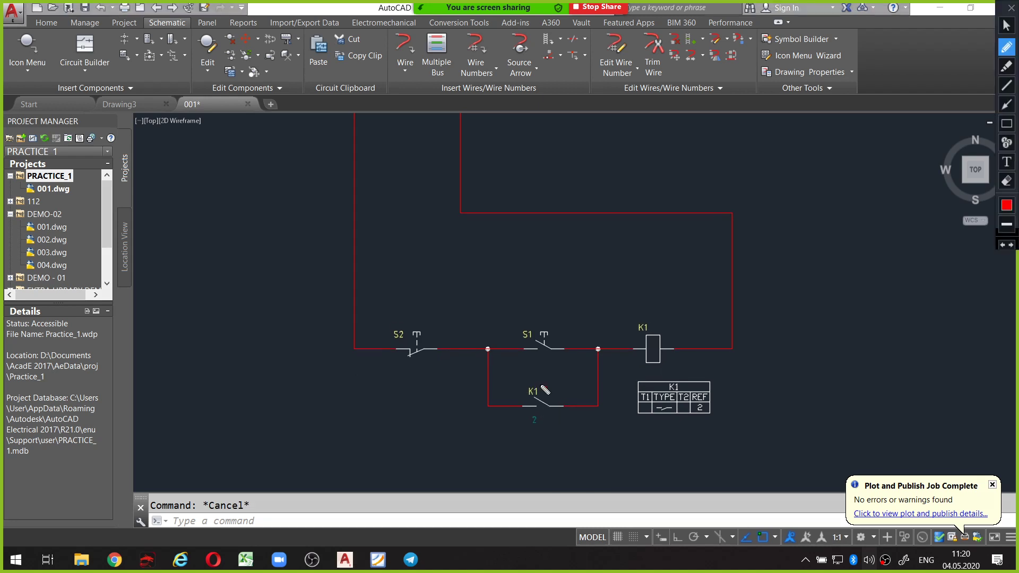
drag(536, 382, 554, 378)
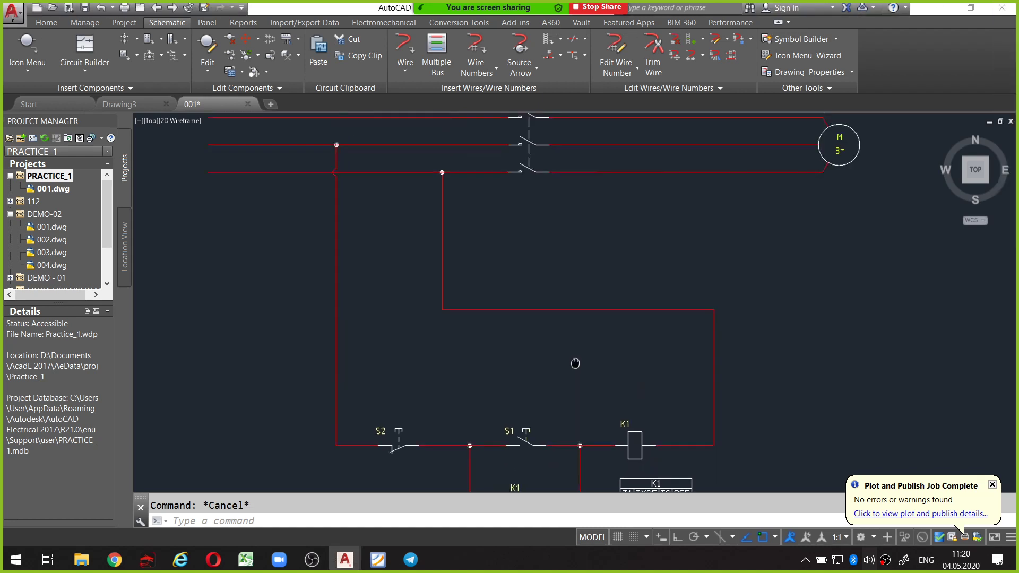
middle_drag(589, 323, 579, 518)
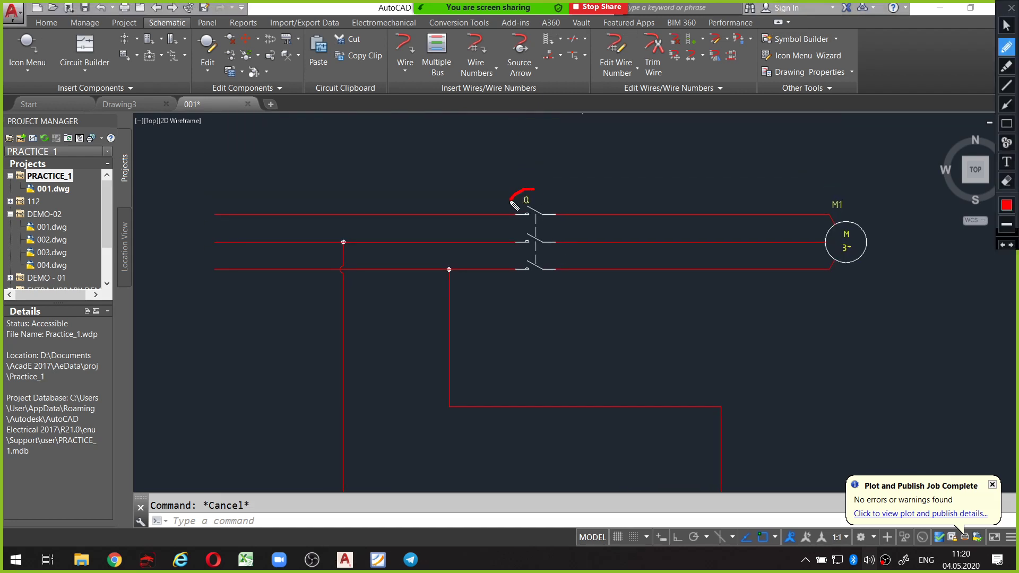
mouse_move(514, 205)
mouse_down()
mouse_move(506, 260)
mouse_move(539, 291)
mouse_move(576, 220)
mouse_up()
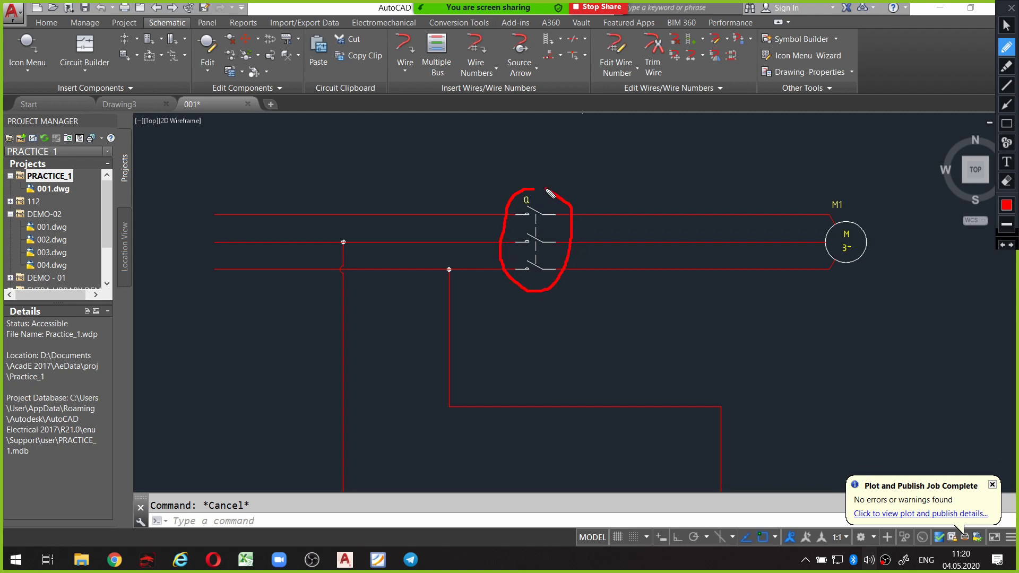
middle_drag(615, 388, 615, 316)
scroll(615, 317, down, 2)
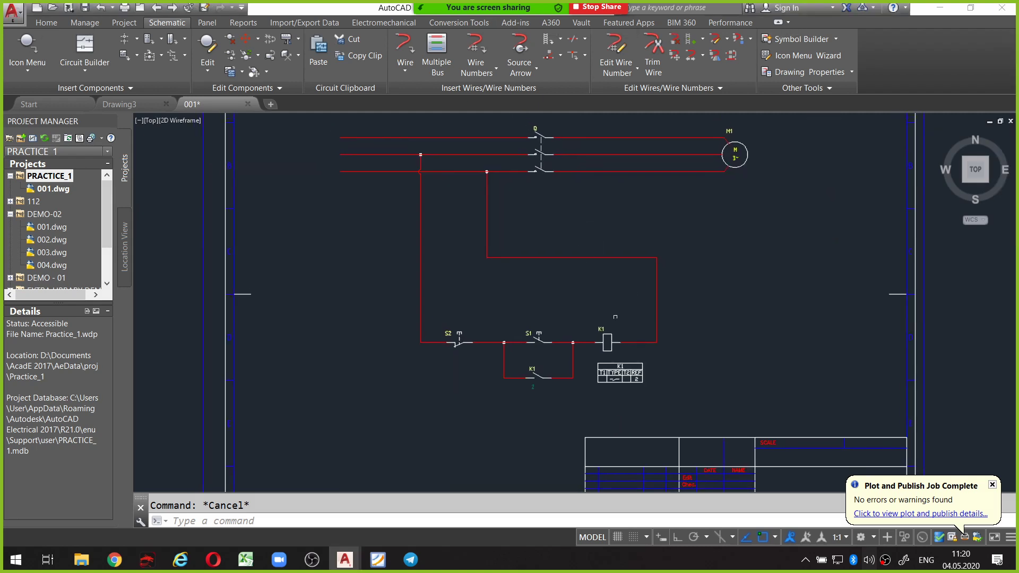
scroll(615, 316, up, 2)
scroll(615, 317, up, 2)
scroll(615, 317, down, 4)
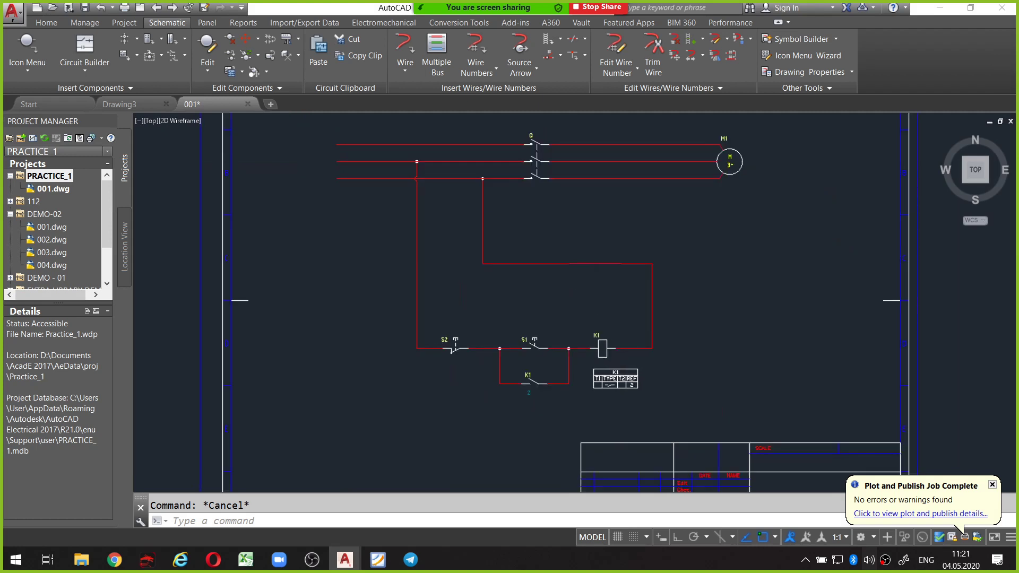
scroll(566, 169, up, 2)
scroll(565, 168, down, 2)
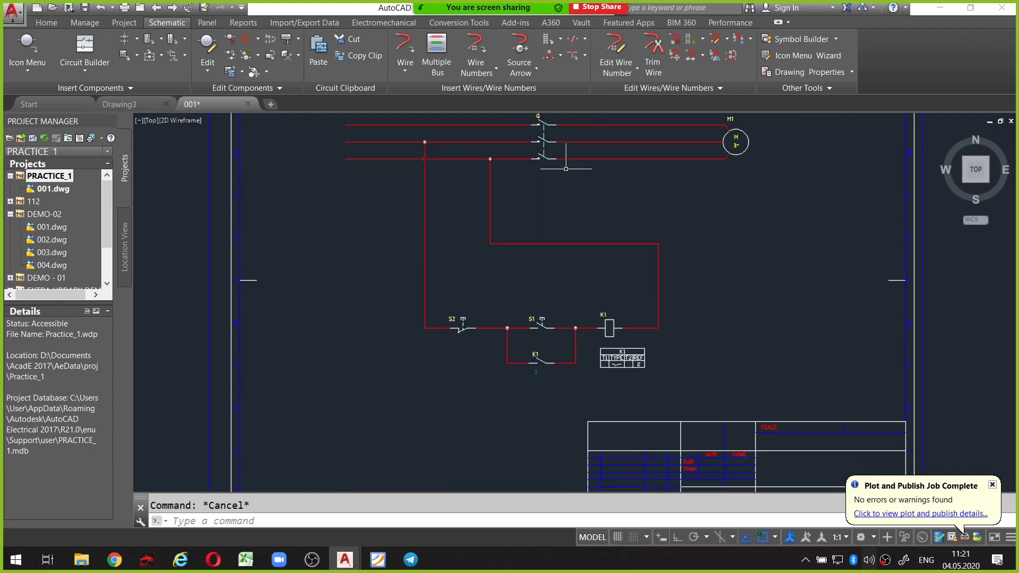
mouse_move(543, 123)
mouse_down()
mouse_move(582, 207)
mouse_move(601, 319)
mouse_up()
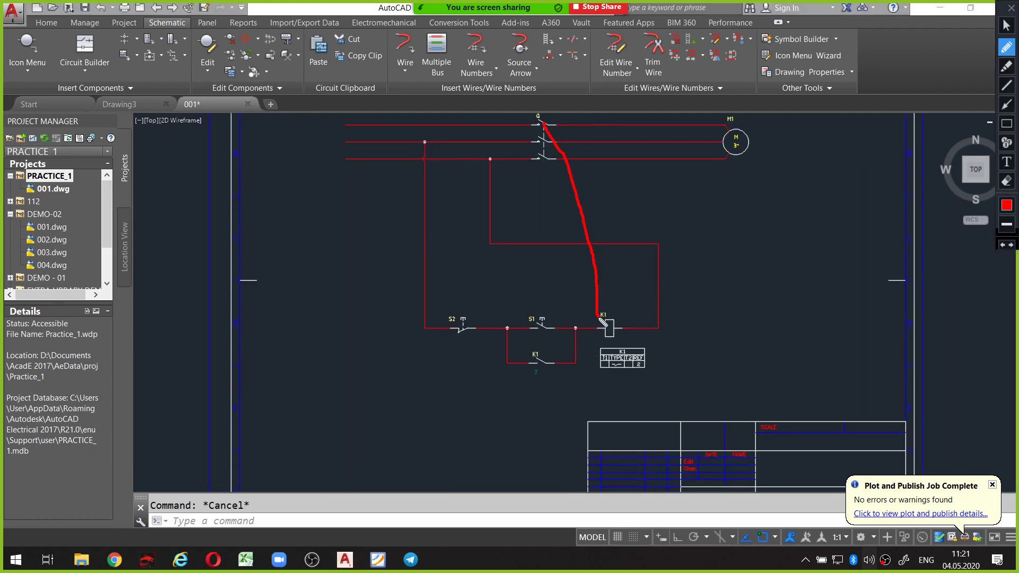
scroll(543, 222, up, 1)
scroll(543, 223, up, 2)
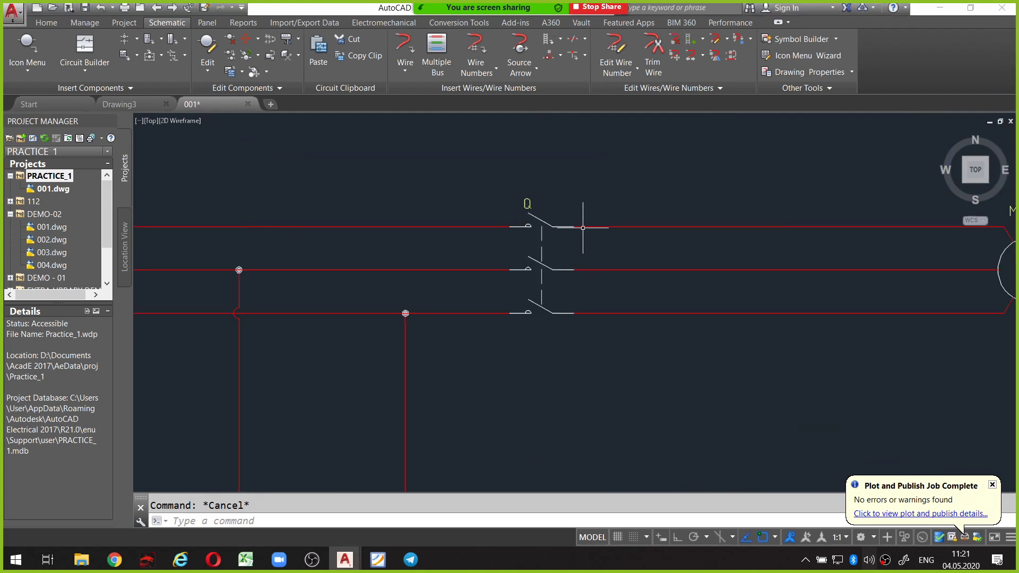
Bring up Edit Component for the Q main power contact.
click(543, 223)
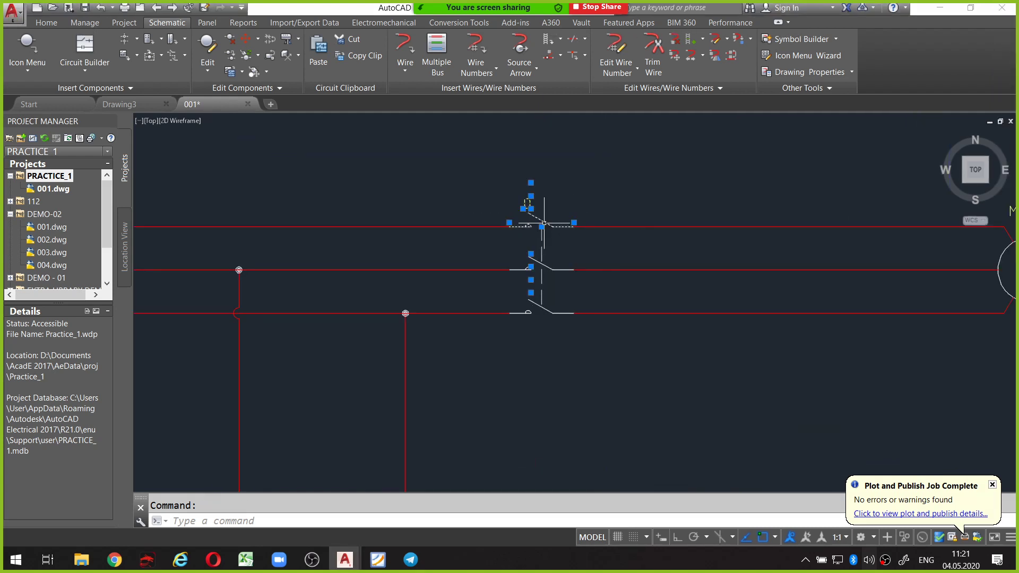
right_click(543, 223)
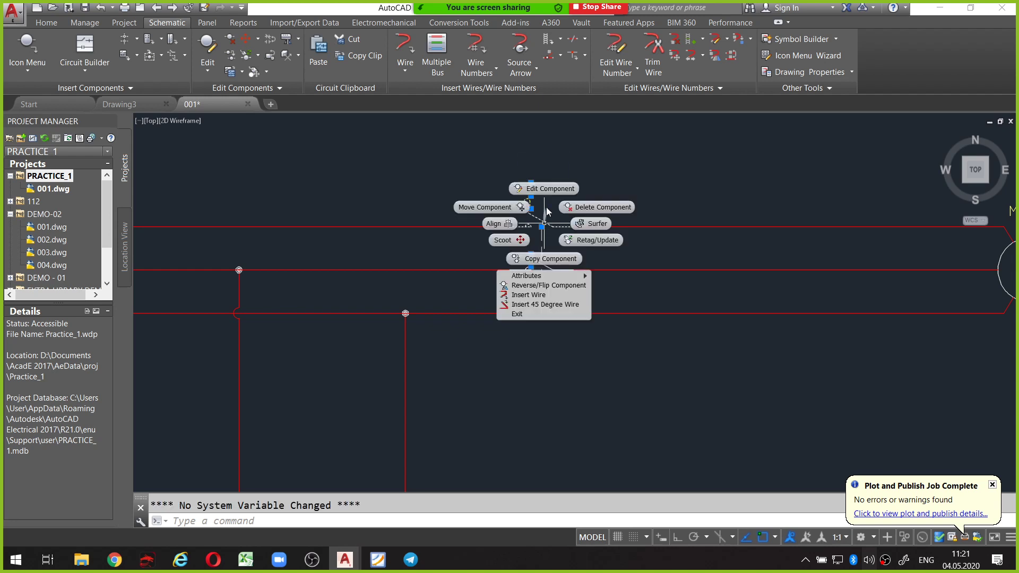
click(547, 190)
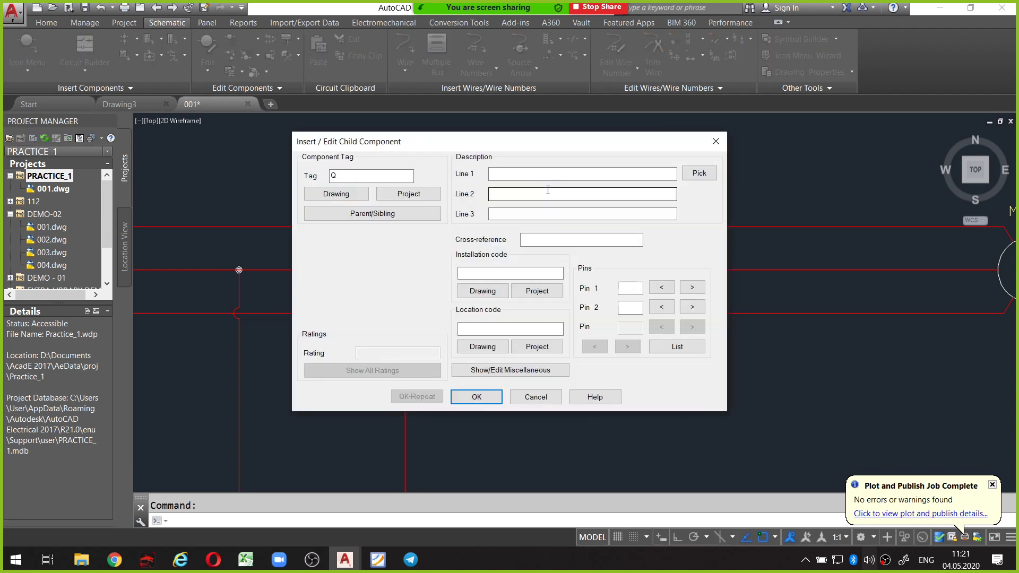
drag(528, 141, 698, 136)
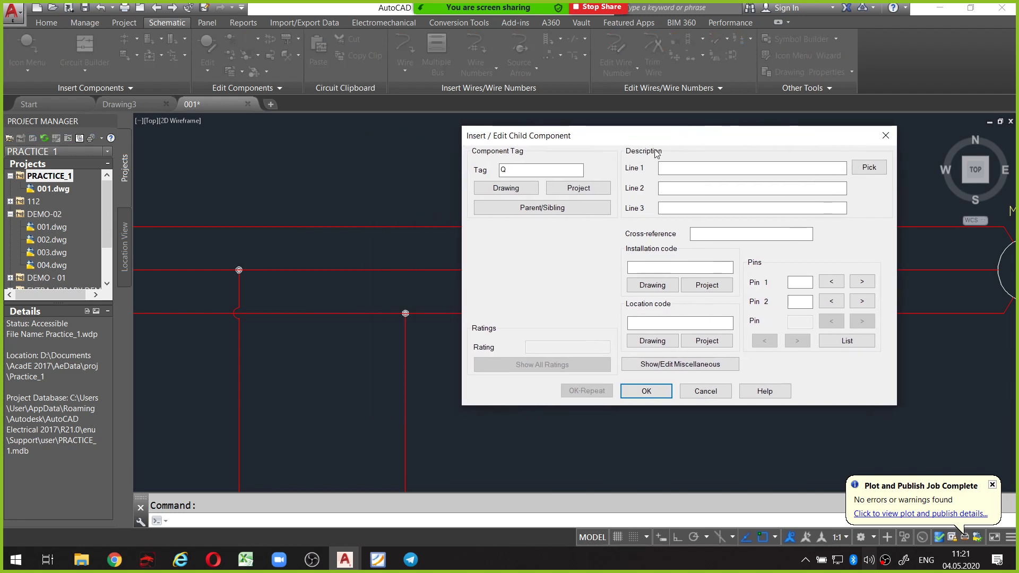
Choose the K1 coil as parent and accept the family code change to CR.
click(552, 211)
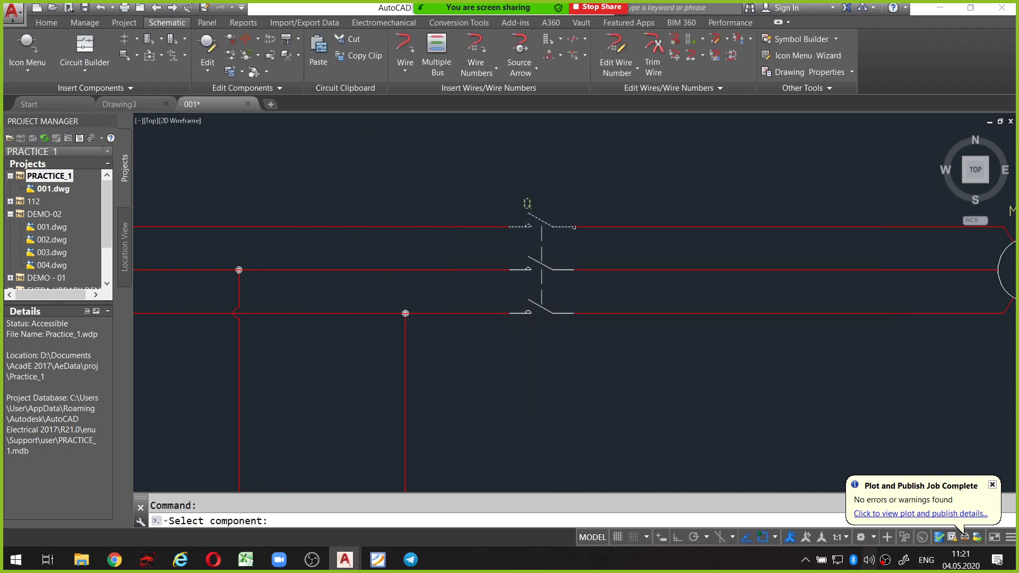
scroll(614, 220, down, 4)
scroll(653, 308, up, 2)
scroll(621, 318, up, 3)
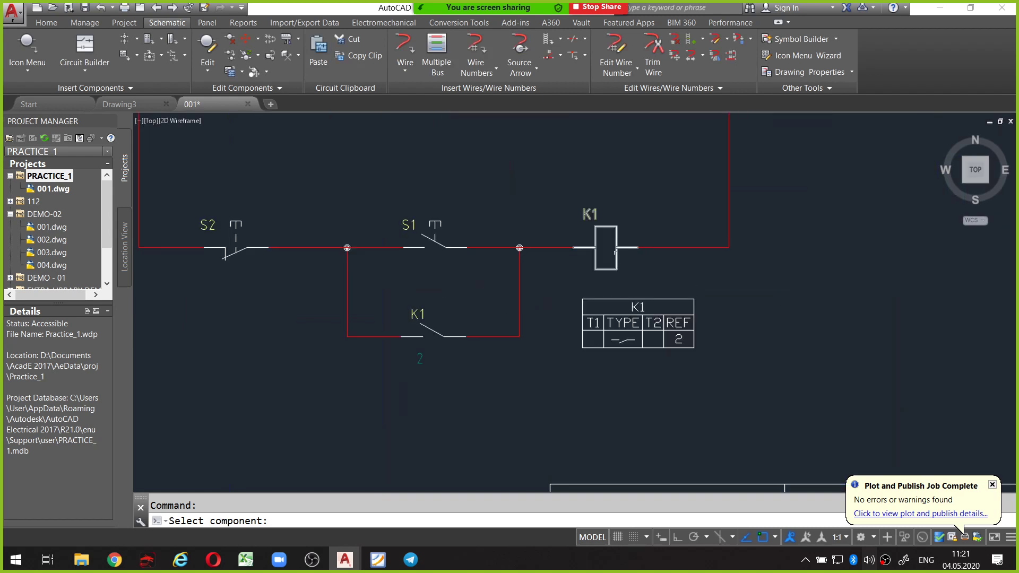
middle_drag(606, 144, 599, 264)
scroll(599, 263, down, 3)
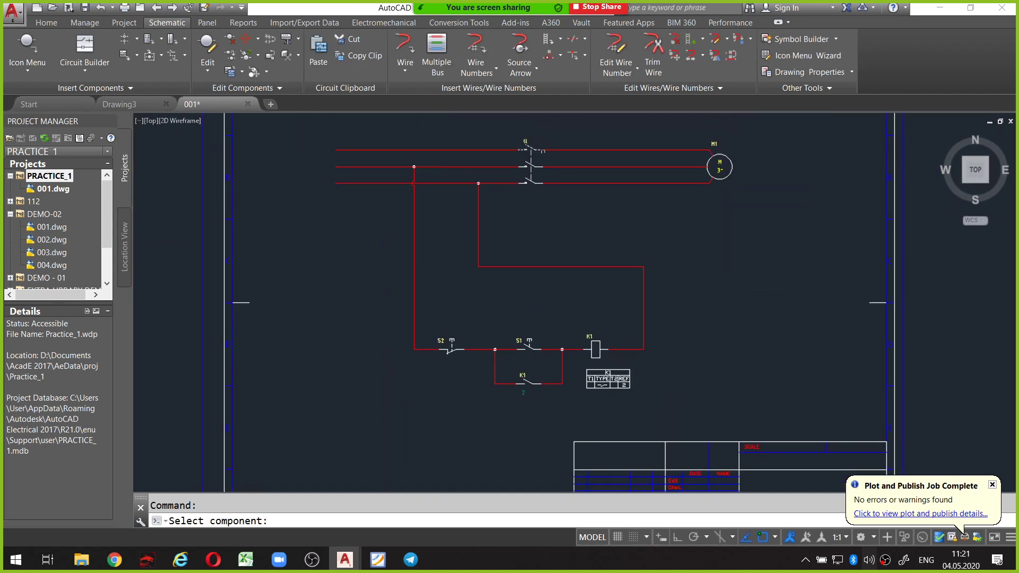
scroll(588, 362, up, 2)
scroll(587, 362, up, 2)
scroll(587, 363, up, 4)
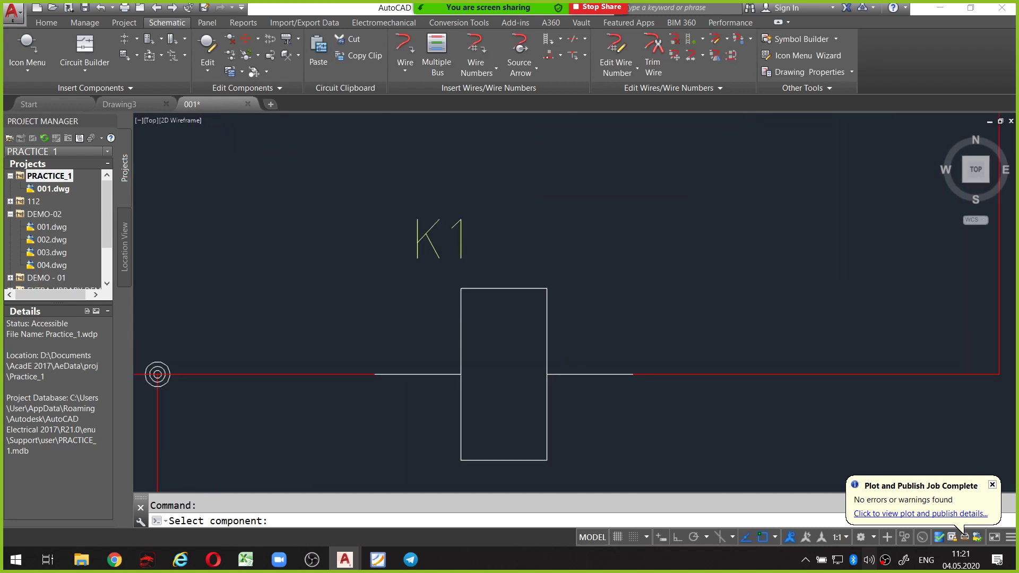
click(548, 334)
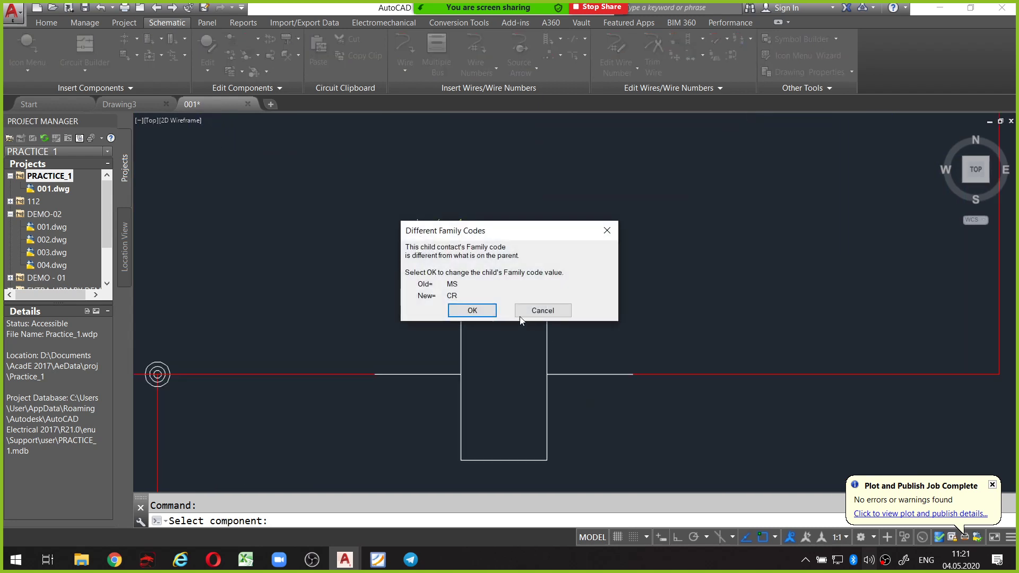
click(488, 311)
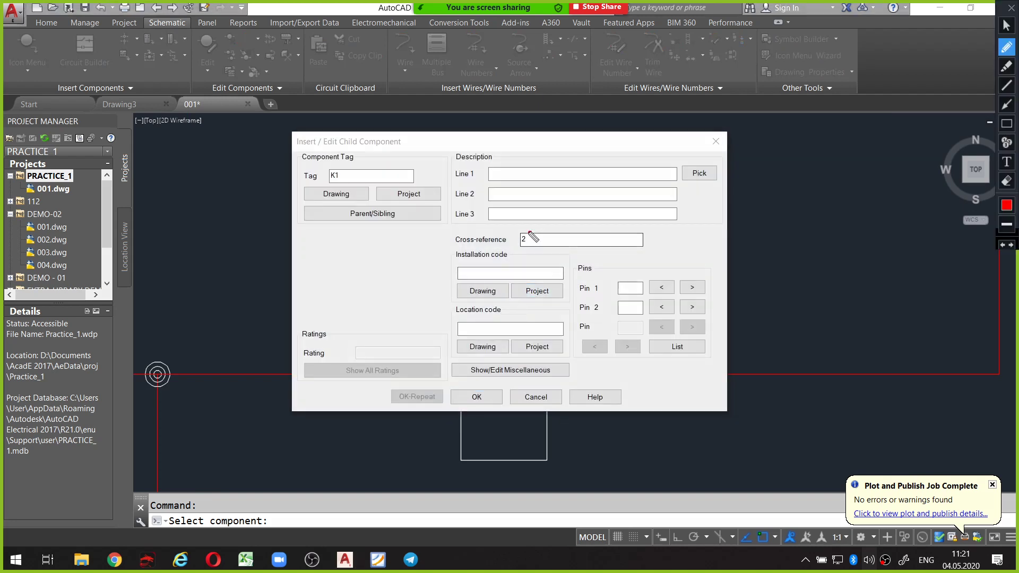
Confirm the contact link to K1 with cross-reference 2, moving the update prompt aside.
drag(530, 232, 514, 249)
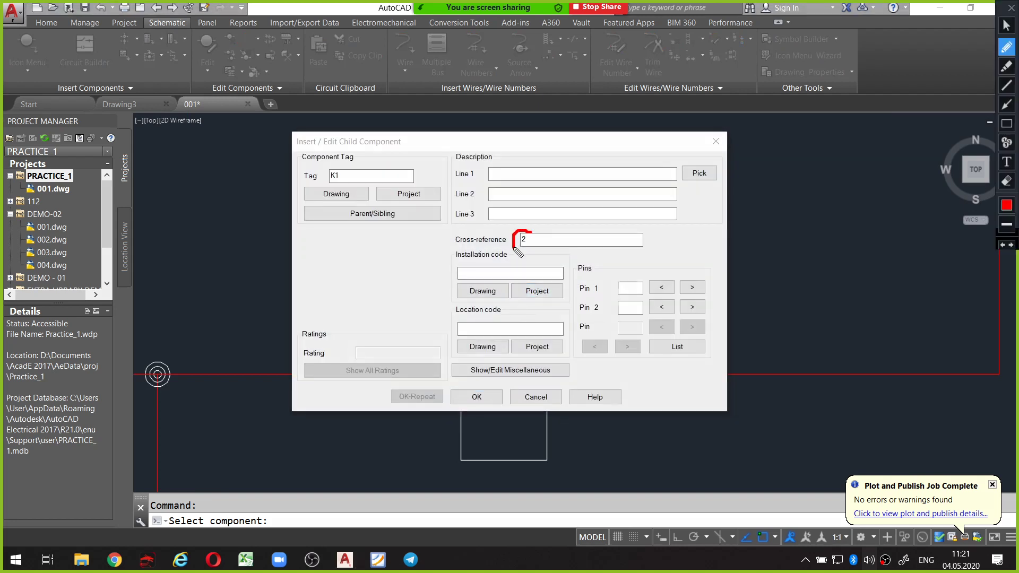
click(485, 397)
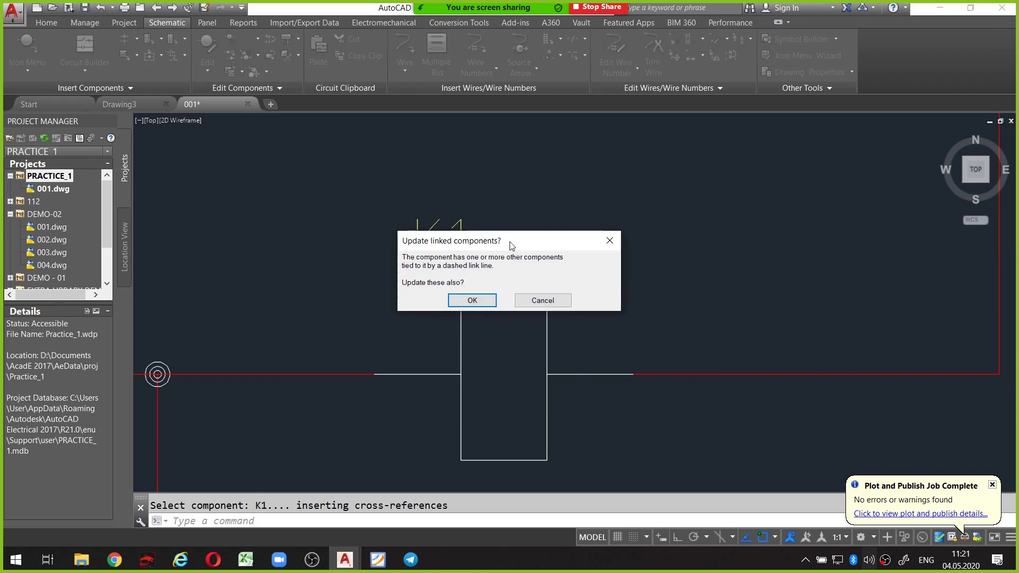
drag(504, 248, 623, 220)
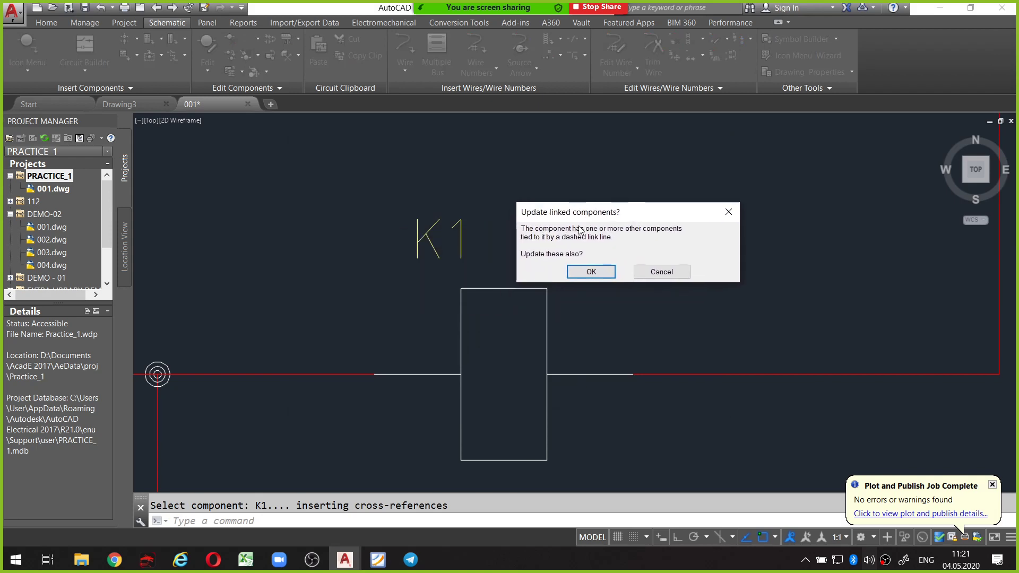
drag(618, 213, 653, 238)
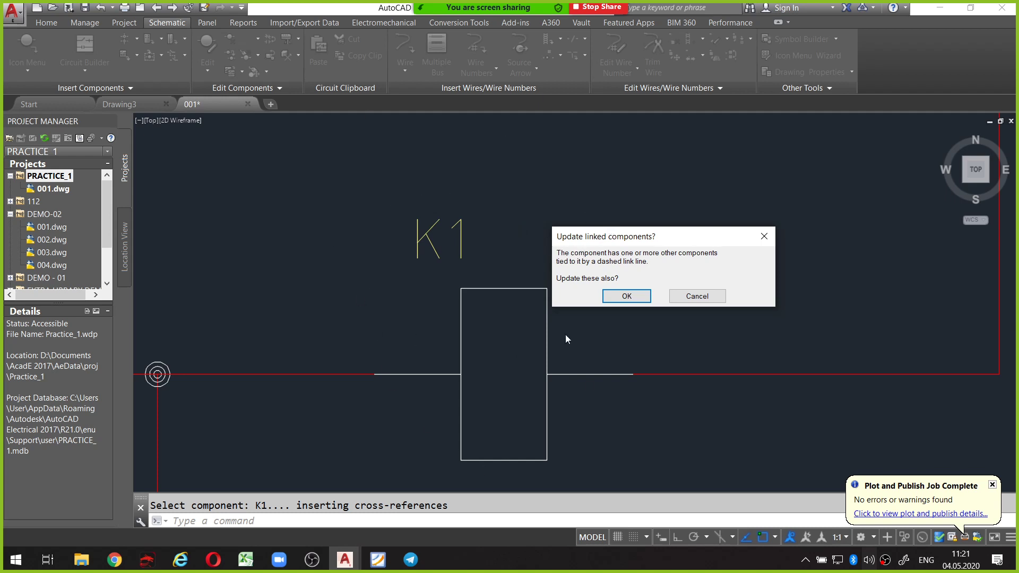
Confirm the K1 linked-component update and zoom over the new K1 cross-reference table.
click(625, 296)
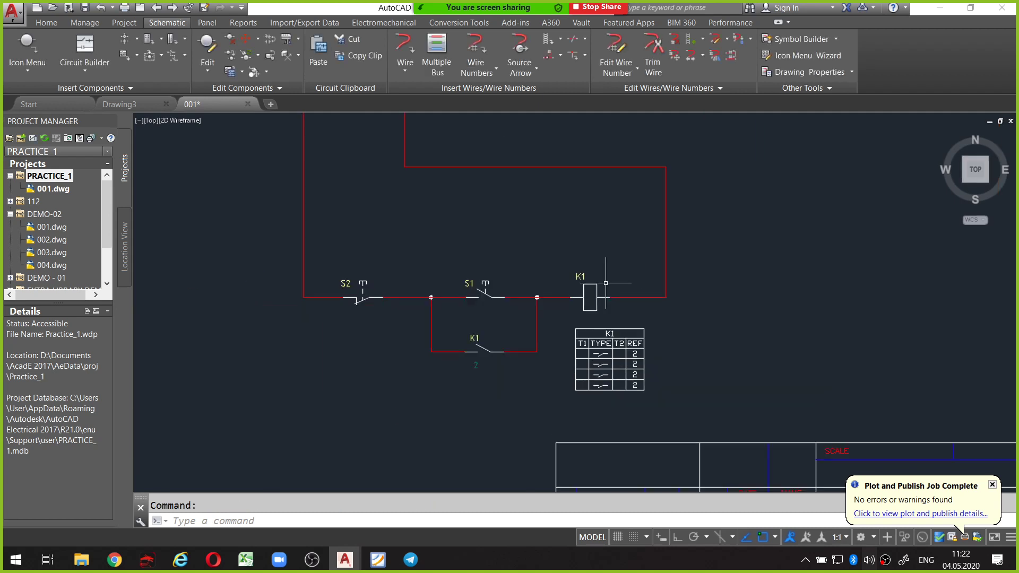
scroll(606, 283, down, 2)
scroll(631, 260, up, 1)
scroll(648, 395, up, 1)
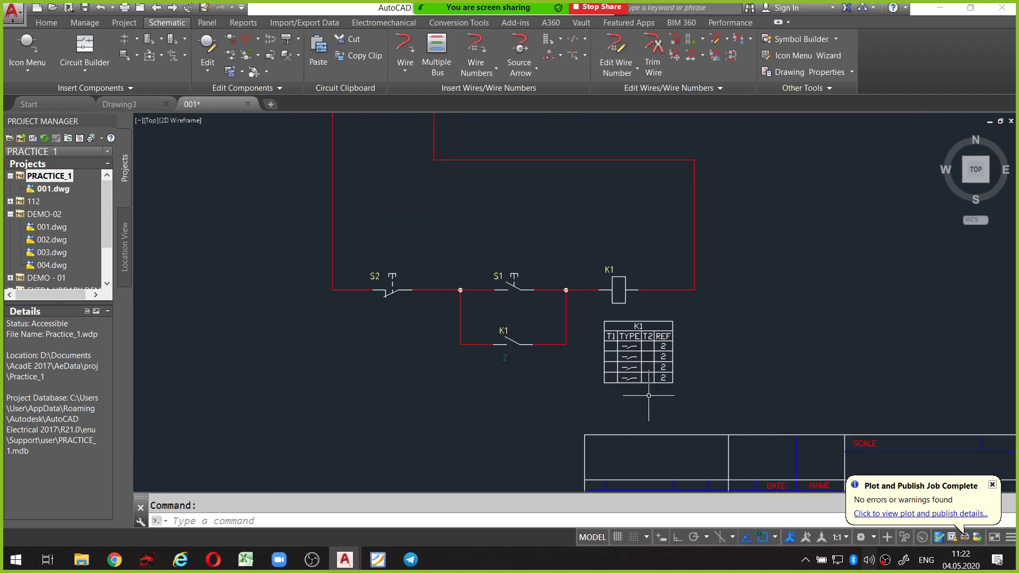
scroll(648, 396, up, 2)
scroll(648, 395, down, 2)
scroll(648, 395, down, 2)
scroll(645, 305, up, 5)
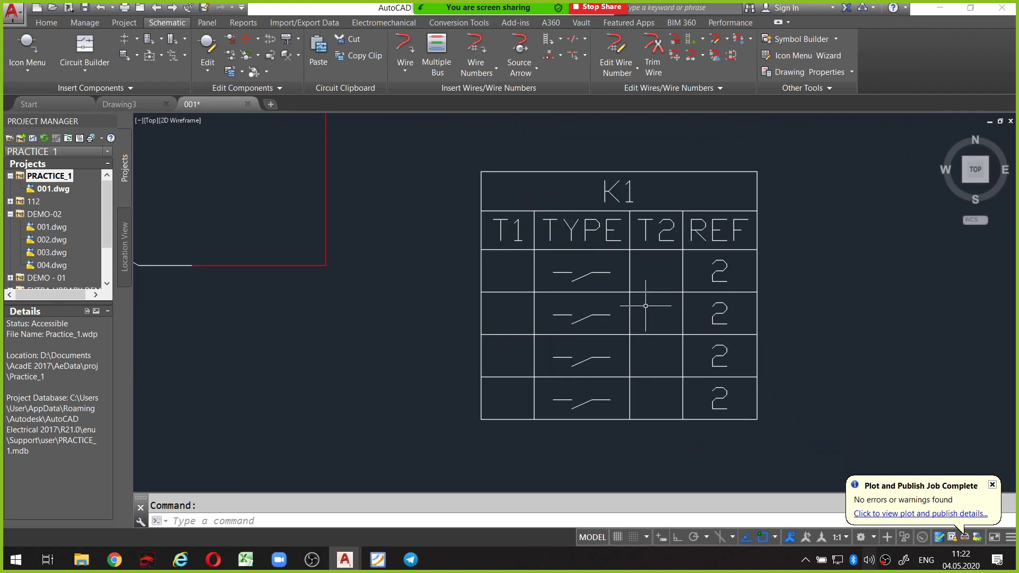
Bring the K1 power contacts into view and circle all three with the screen pen.
key(ctrl+alt+g)
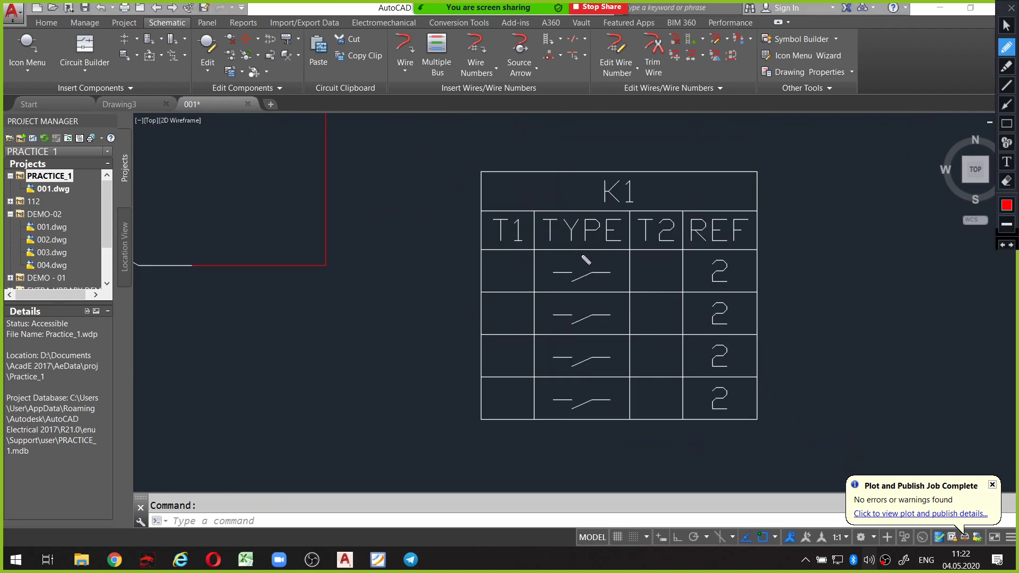
scroll(648, 286, down, 3)
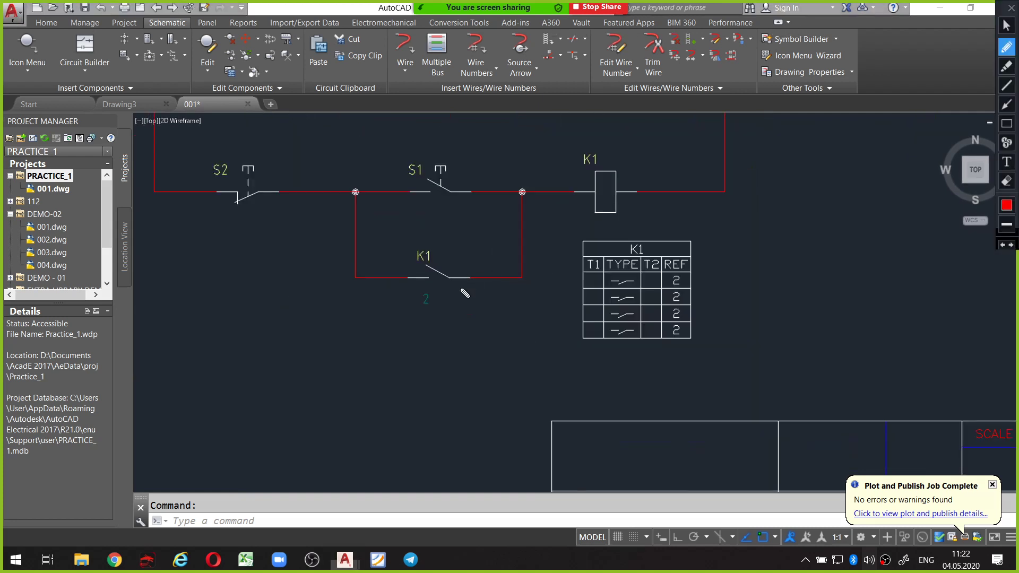
key(ctrl+alt+g)
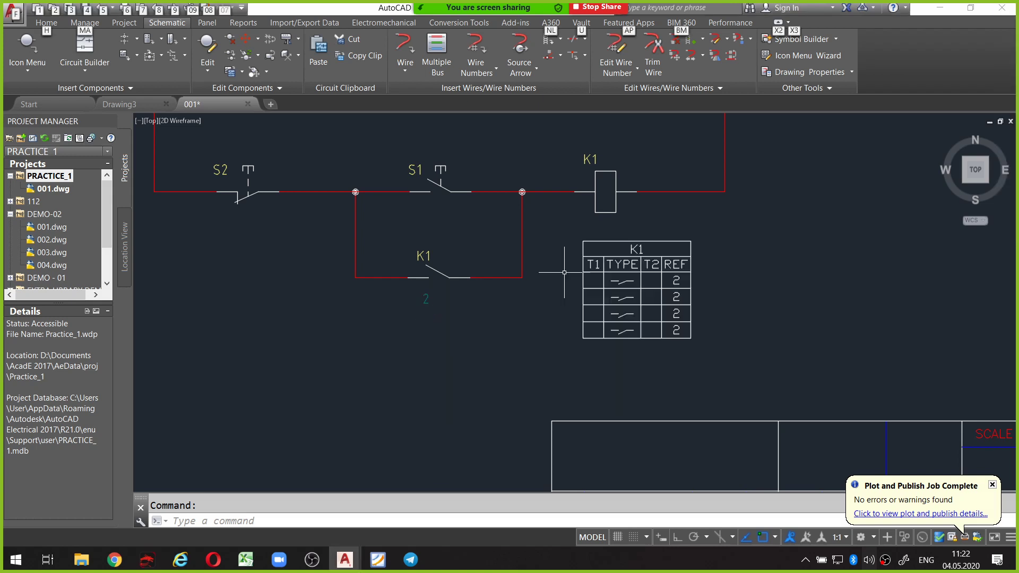
middle_drag(502, 275, 505, 339)
middle_drag(534, 238, 528, 339)
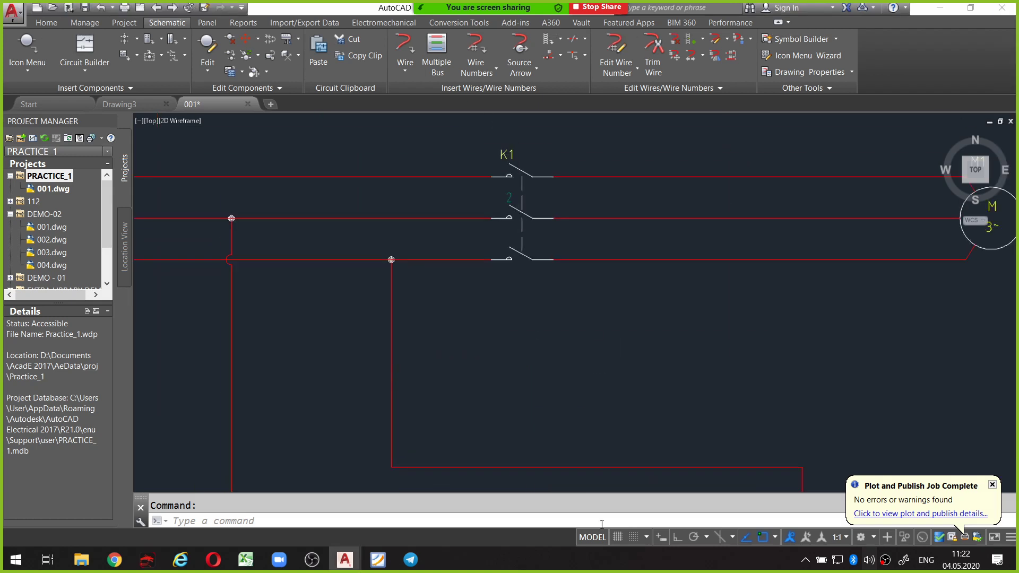
scroll(510, 297, up, 2)
key(ctrl+alt+g)
drag(498, 186, 561, 210)
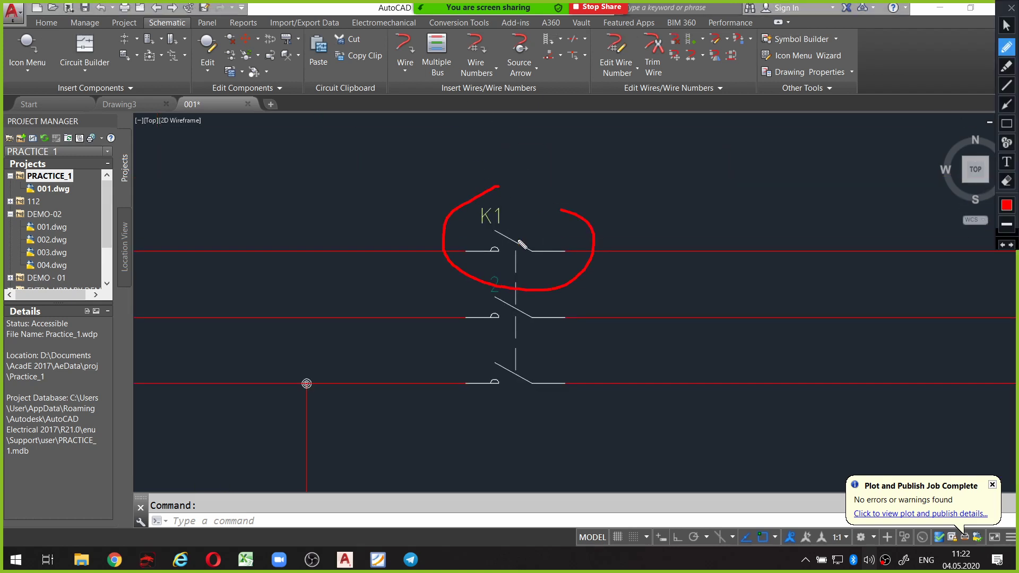
drag(476, 288, 499, 279)
drag(477, 349, 568, 336)
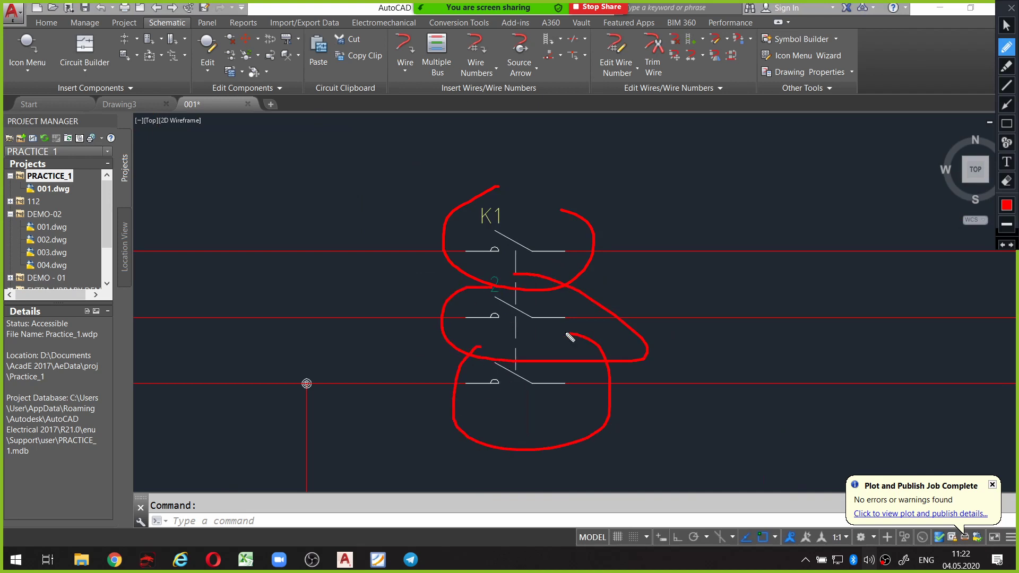
key(ctrl+alt+g)
Select the K1 cross-reference table to inspect it, then switch to the exported schematic PDF.
scroll(536, 315, down, 3)
scroll(625, 340, up, 2)
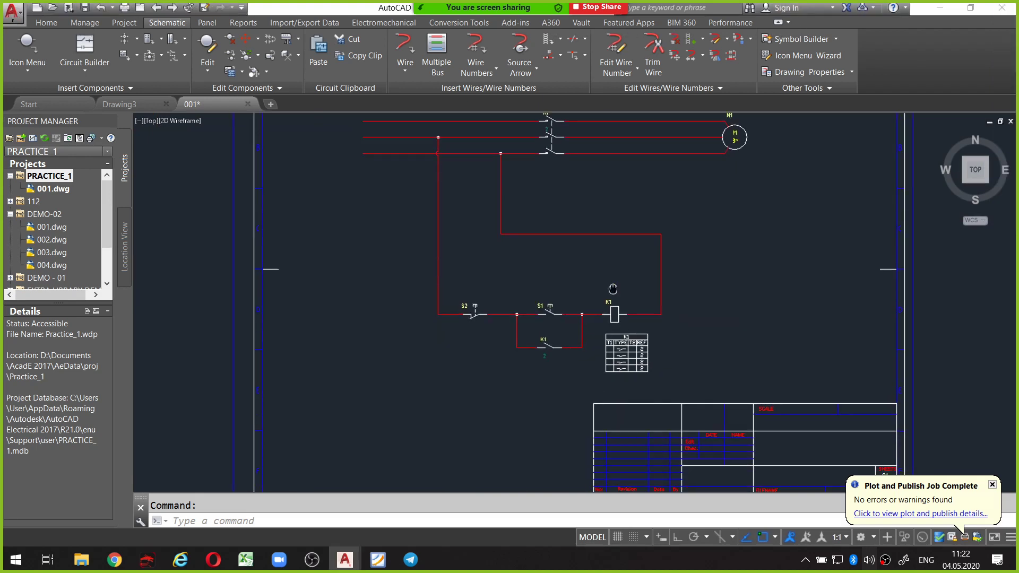
scroll(624, 339, up, 2)
click(652, 317)
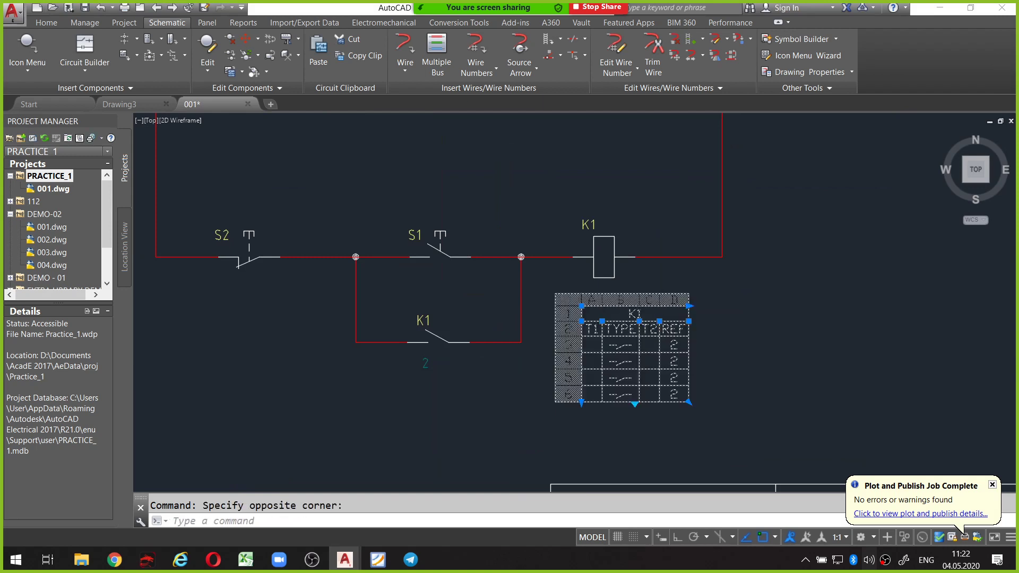
scroll(652, 317, down, 2)
scroll(734, 312, up, 1)
scroll(734, 311, down, 1)
scroll(690, 345, down, 2)
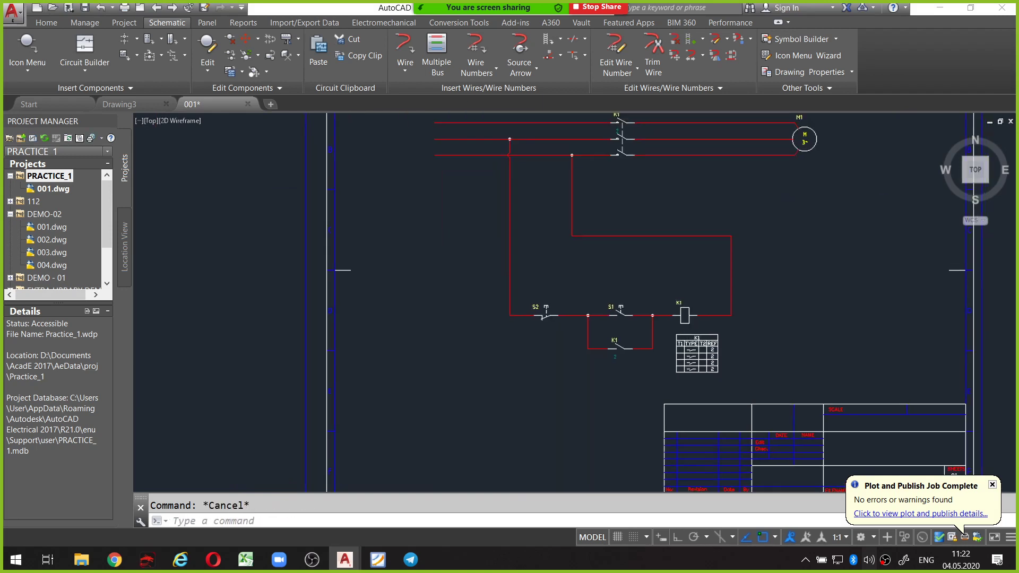
scroll(471, 472, down, 1)
scroll(471, 472, down, 1)
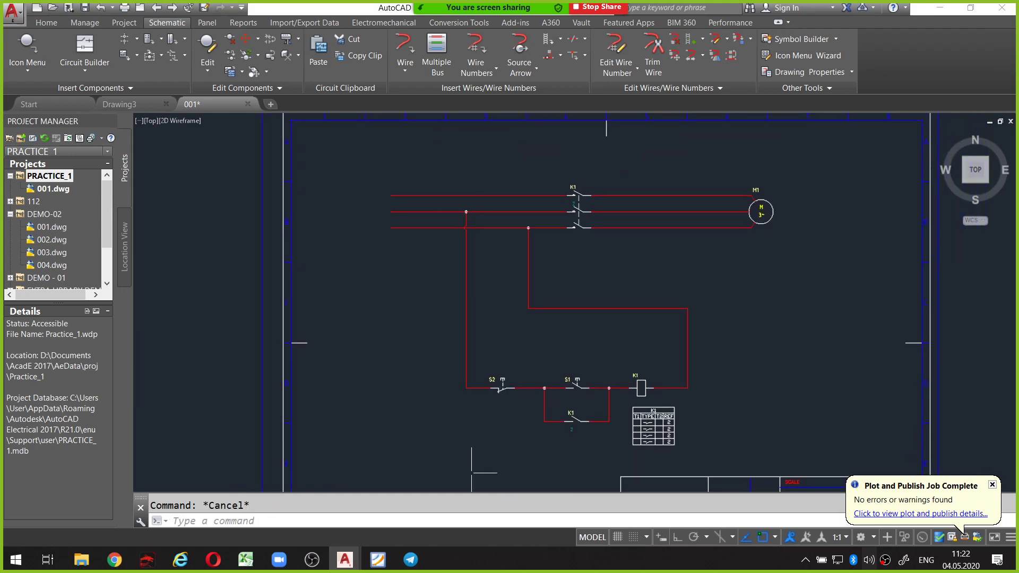
click(378, 559)
Circle the -TOL overload relay and its 96/97 control contact in the PDF, then return to AutoCAD.
key(ctrl+shift+p)
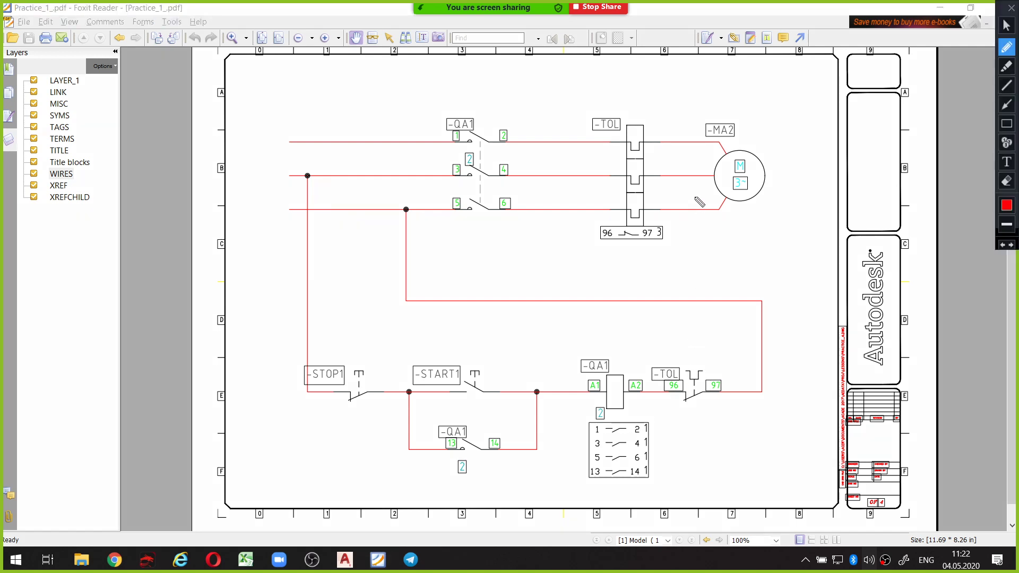
drag(657, 130, 657, 124)
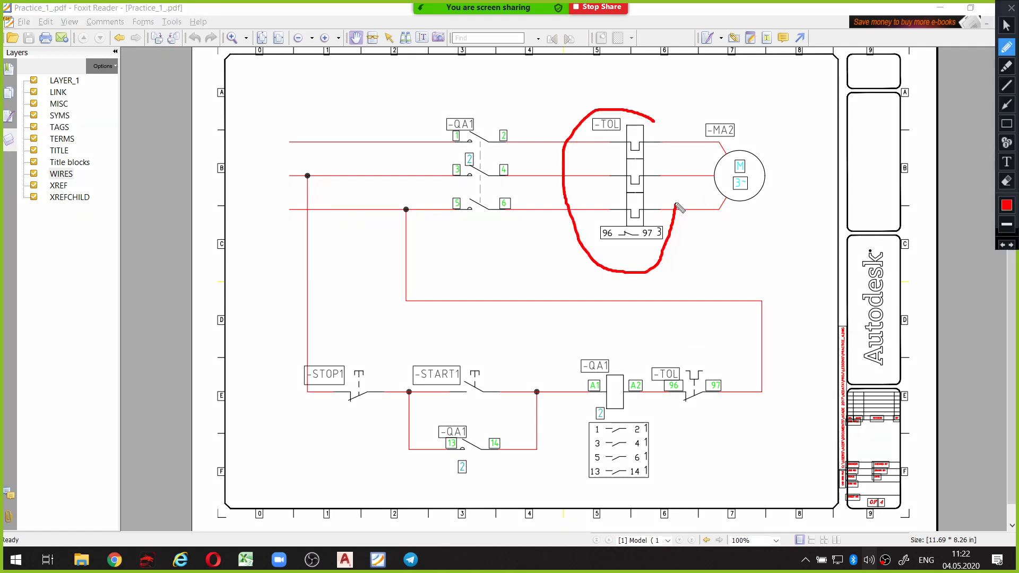
drag(696, 356, 697, 354)
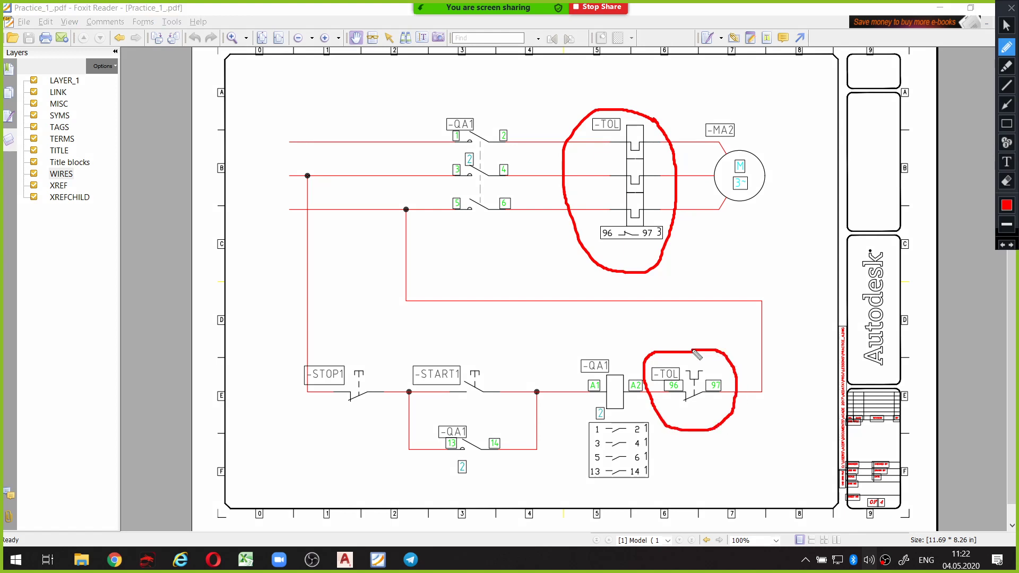
key(ctrl+shift+p)
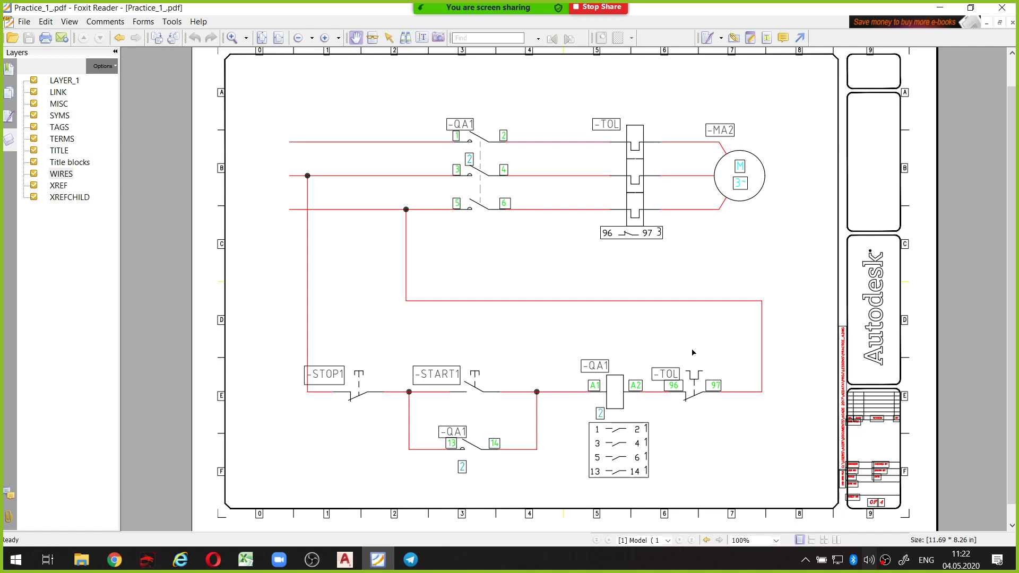
key(alt+Tab)
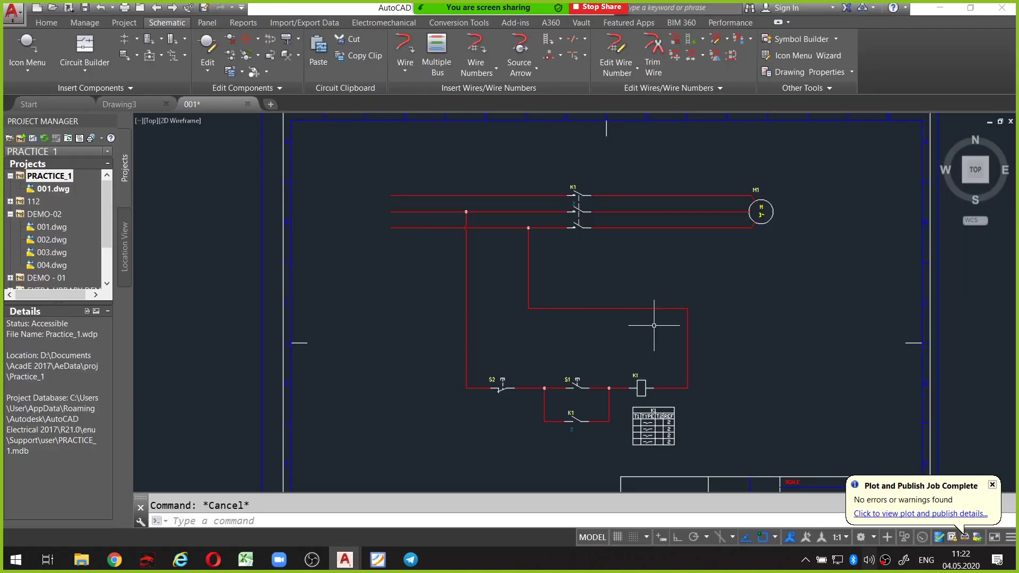
Pan and zoom to bring the lower control circuit into view.
middle_drag(653, 325, 654, 296)
scroll(637, 380, up, 2)
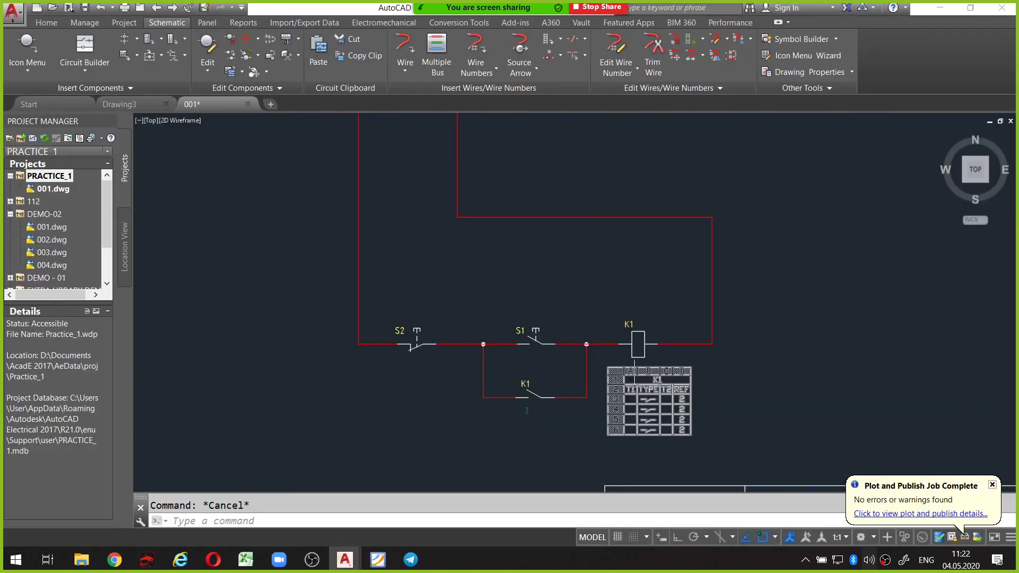
middle_drag(673, 382, 753, 328)
scroll(827, 265, up, 2)
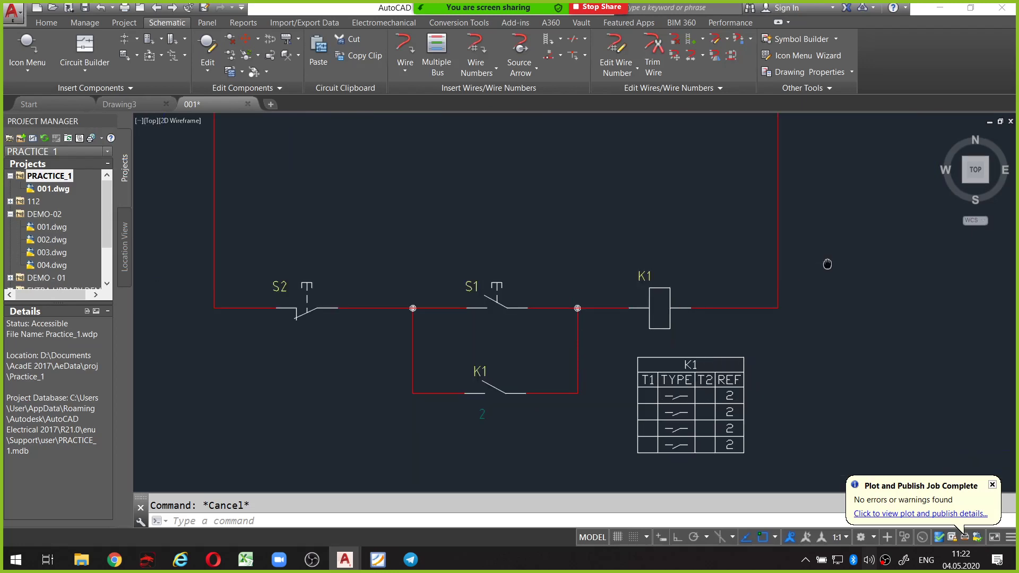
middle_drag(827, 265, 689, 312)
scroll(727, 313, down, 2)
scroll(724, 291, down, 2)
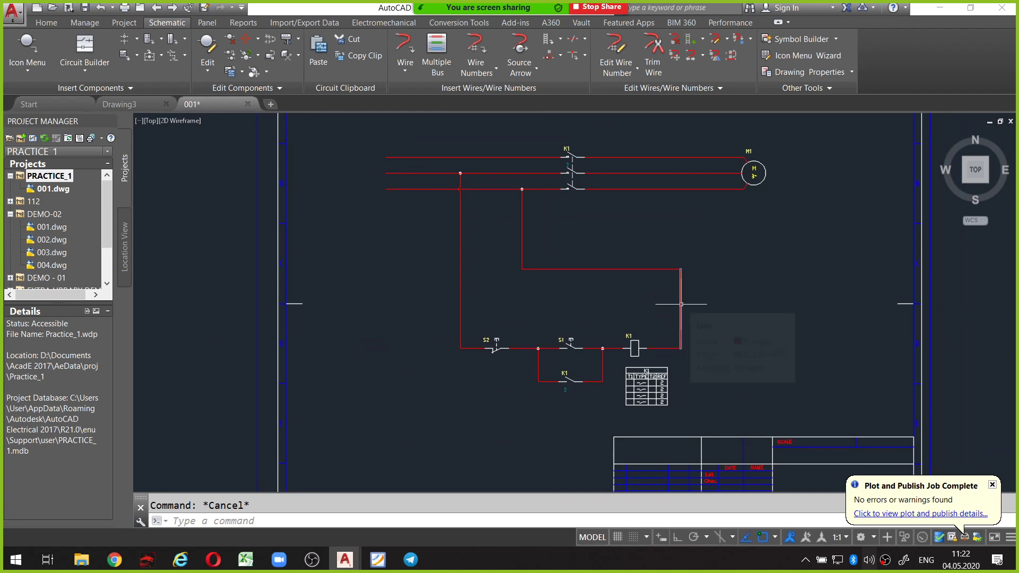
Scoot the right-hand vertical control wire farther right along the rung.
click(681, 304)
scroll(680, 304, up, 2)
scroll(680, 302, up, 2)
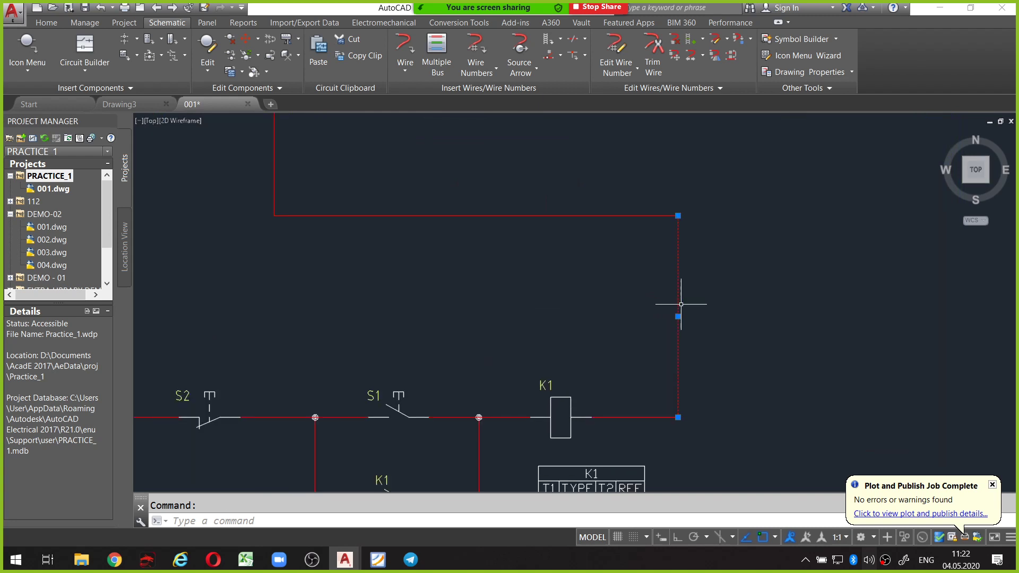
right_click(680, 303)
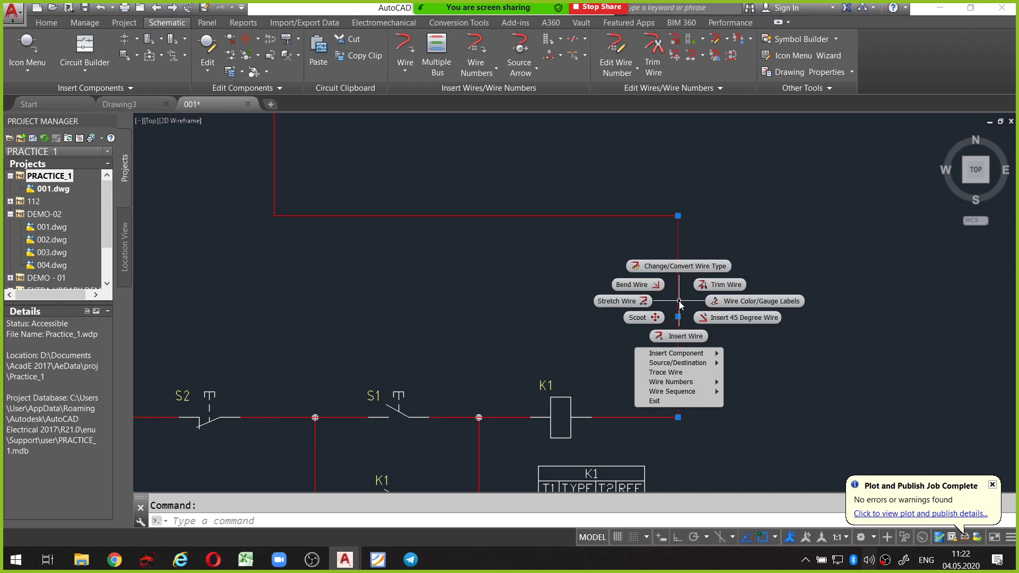
click(655, 317)
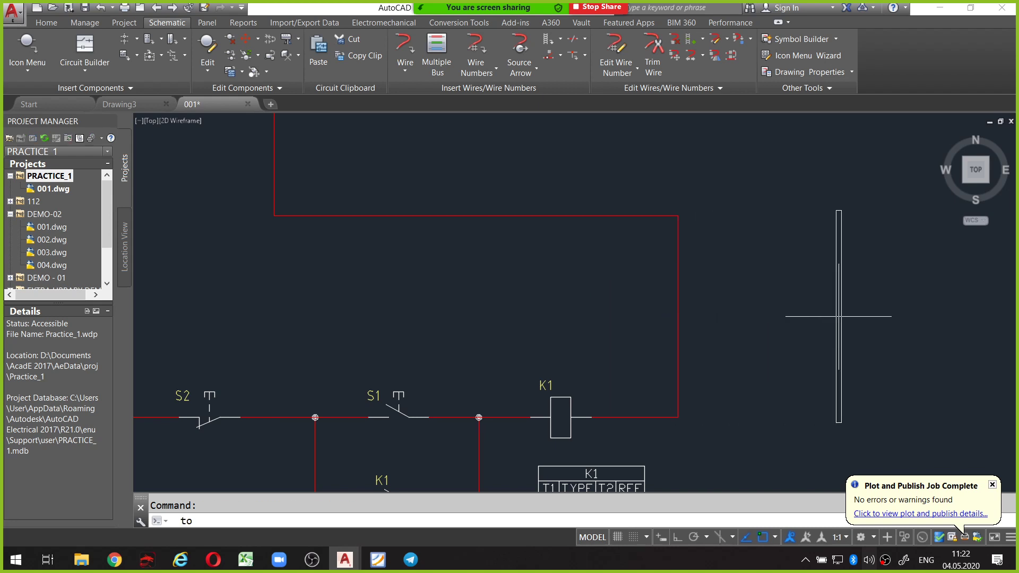
scroll(837, 317, down, 2)
scroll(828, 318, down, 3)
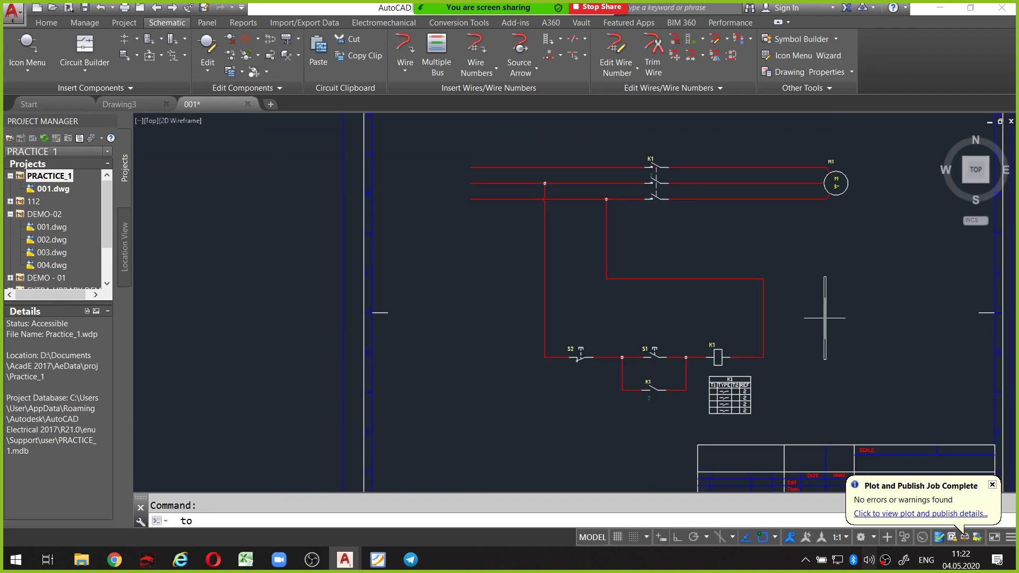
click(825, 318)
Mark the empty gap right of the K1 coil and try moving the K1 table, then cancel.
key(Escape)
scroll(791, 356, up, 2)
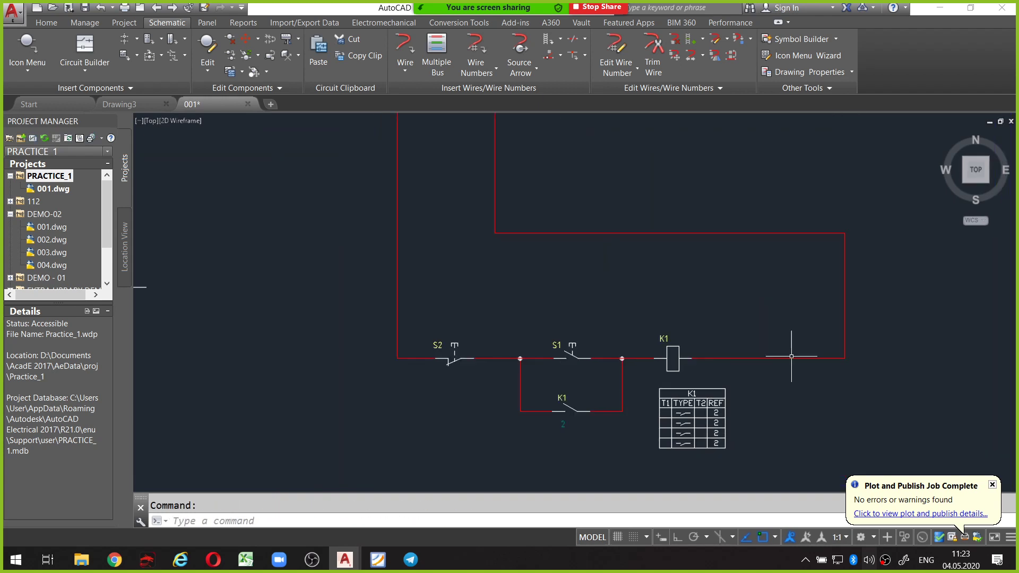
key(alt)
drag(786, 342, 777, 340)
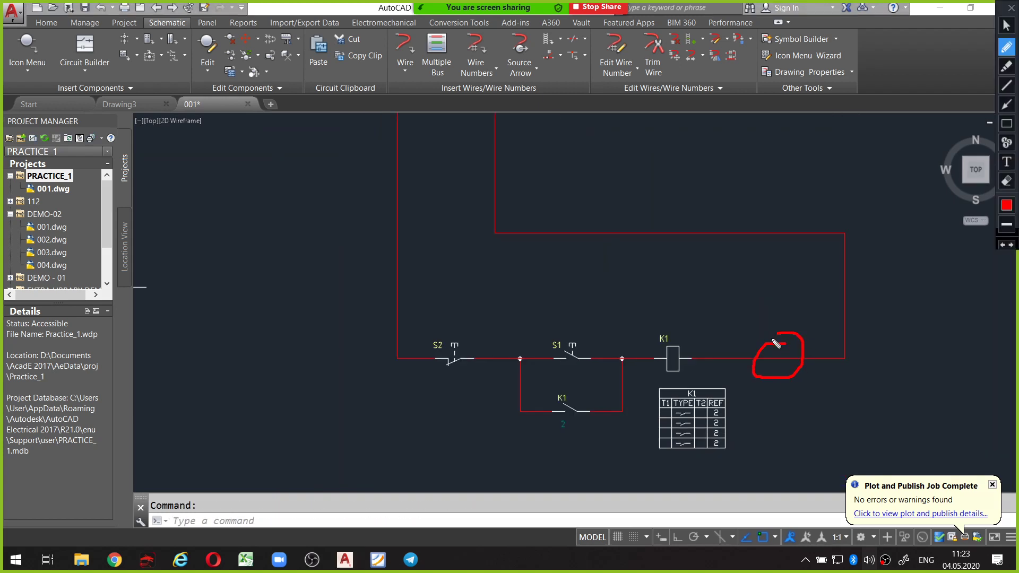
click(641, 381)
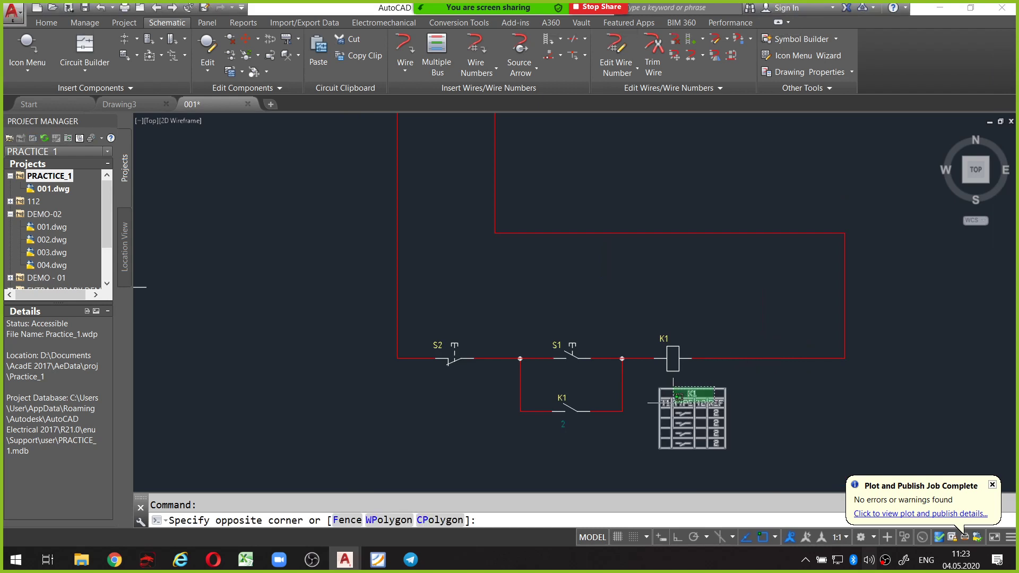
scroll(664, 403, up, 2)
click(655, 379)
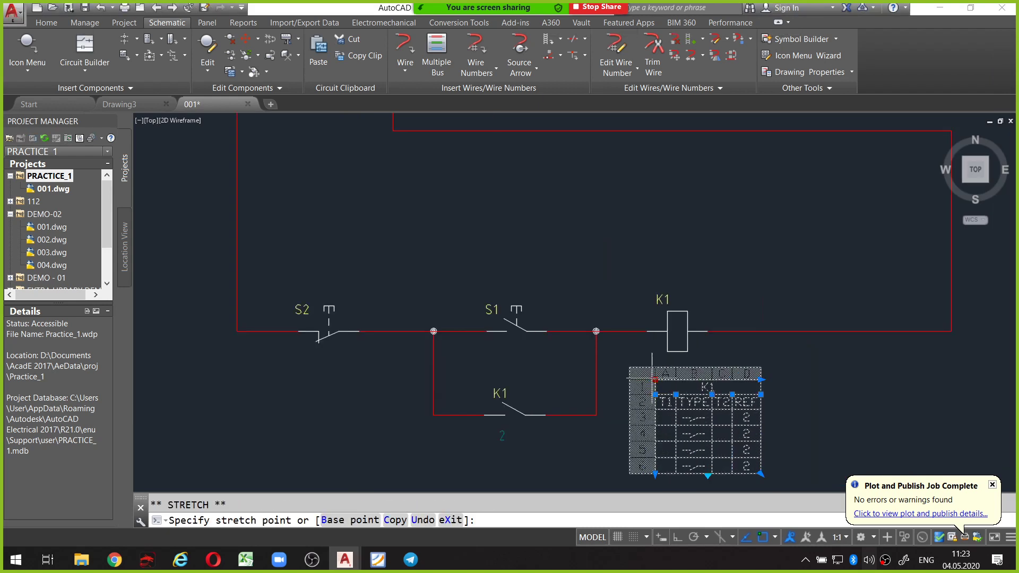
key(Escape)
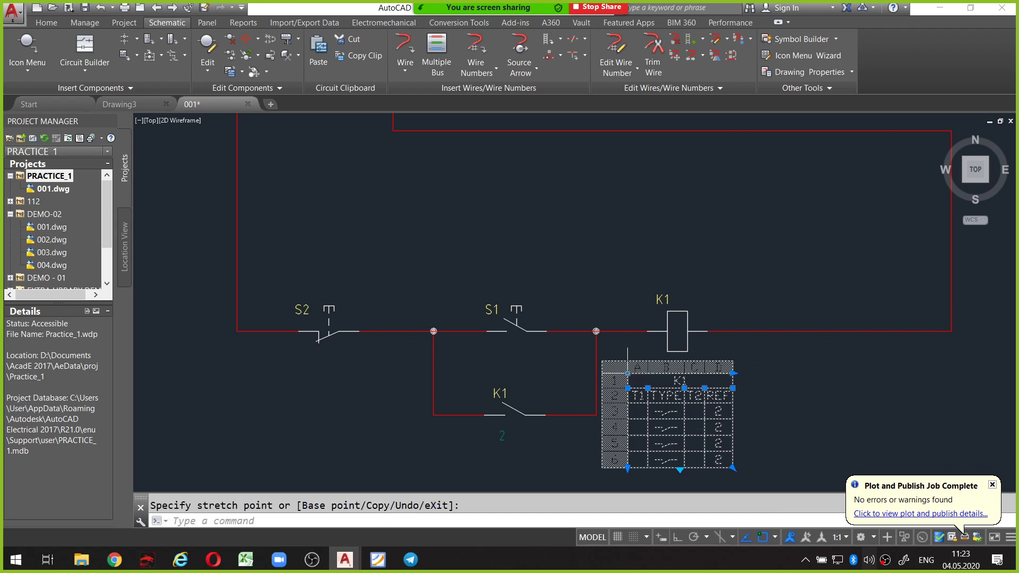
scroll(732, 367, down, 2)
Scoot the branch wire beside S2, pushbutton S1 and the K1 holding contact leftward.
middle_drag(546, 356, 651, 354)
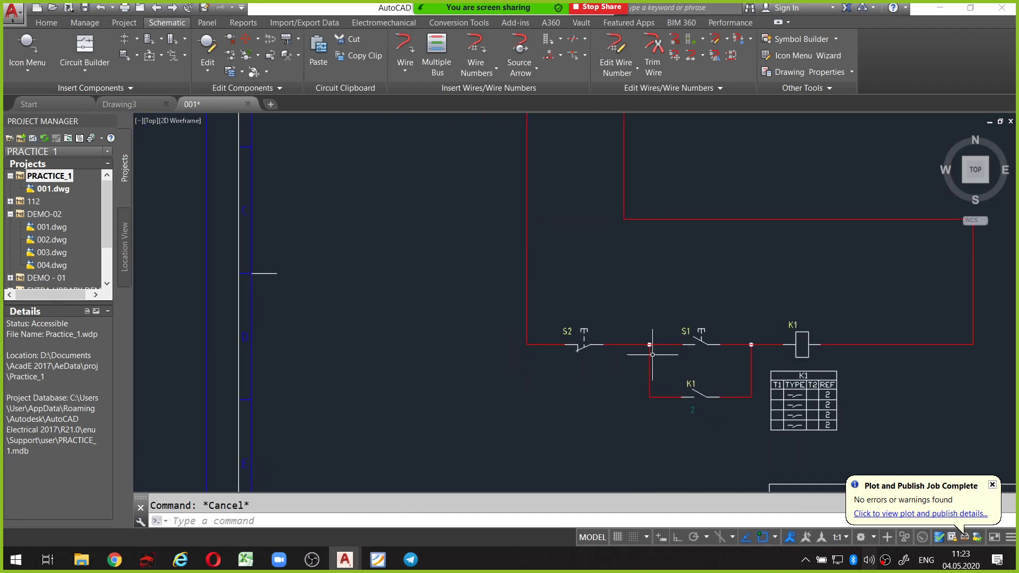
scroll(618, 356, up, 2)
click(667, 366)
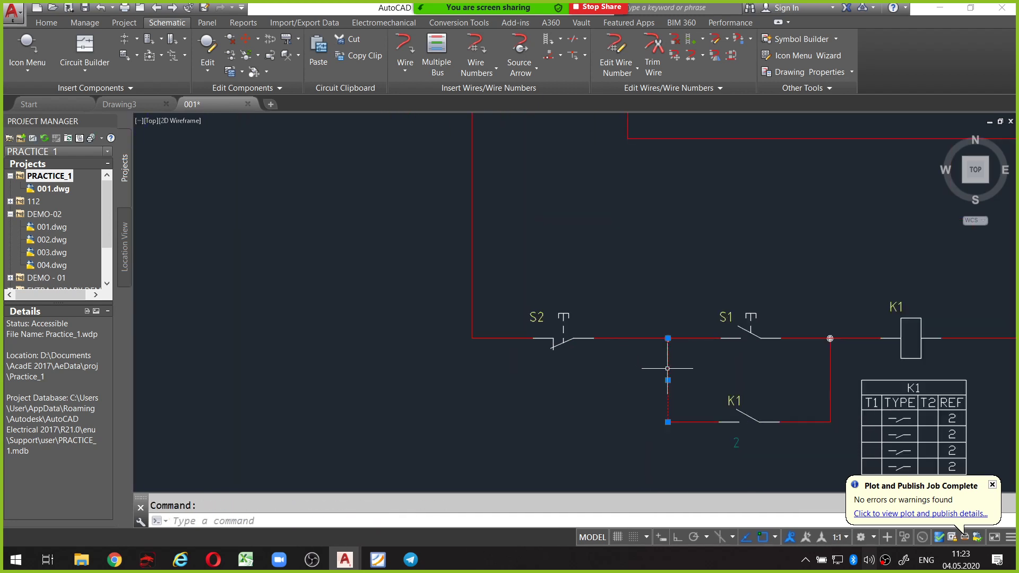
right_click(668, 370)
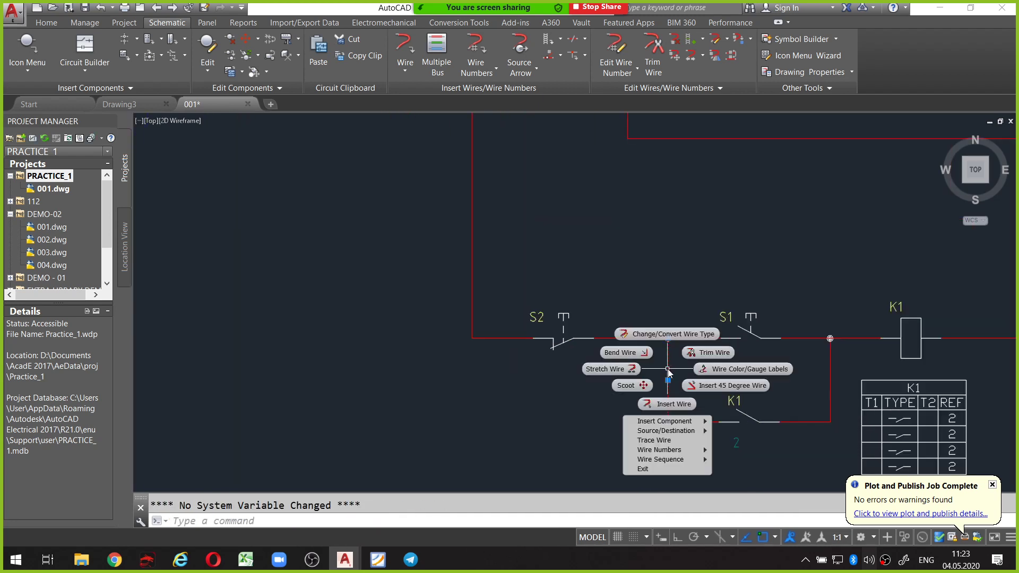
click(626, 385)
click(627, 380)
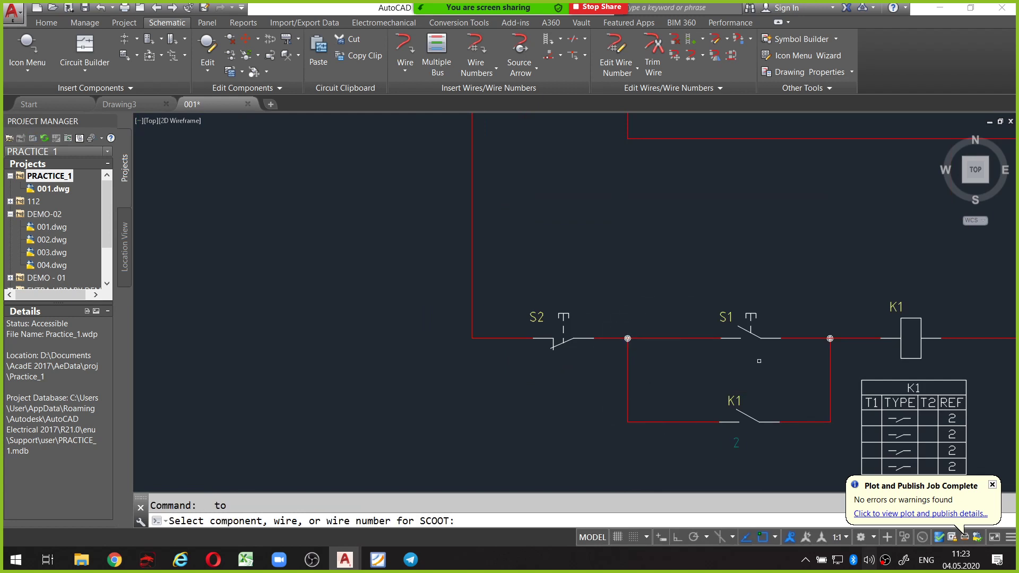
click(752, 336)
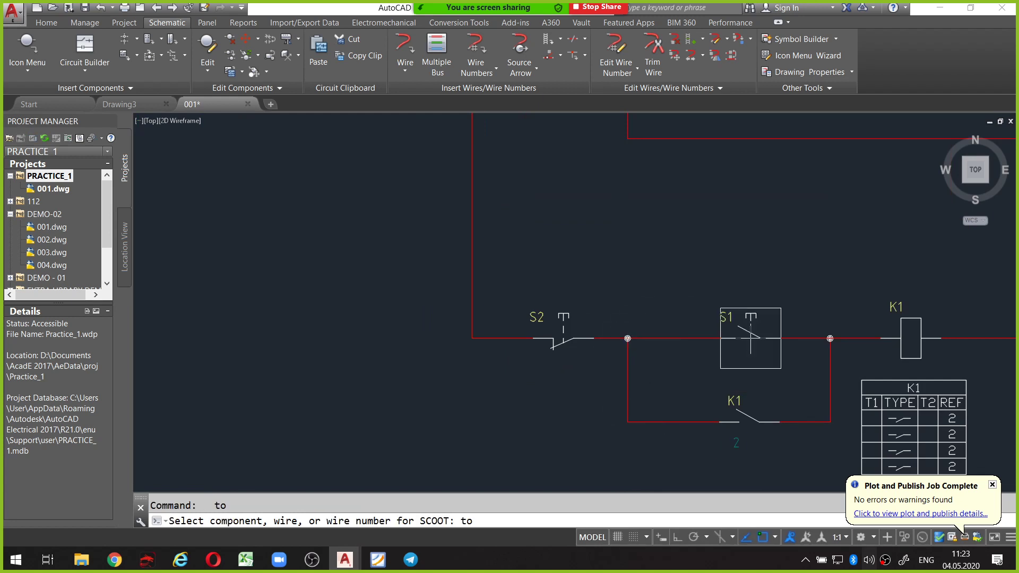
click(702, 338)
click(751, 423)
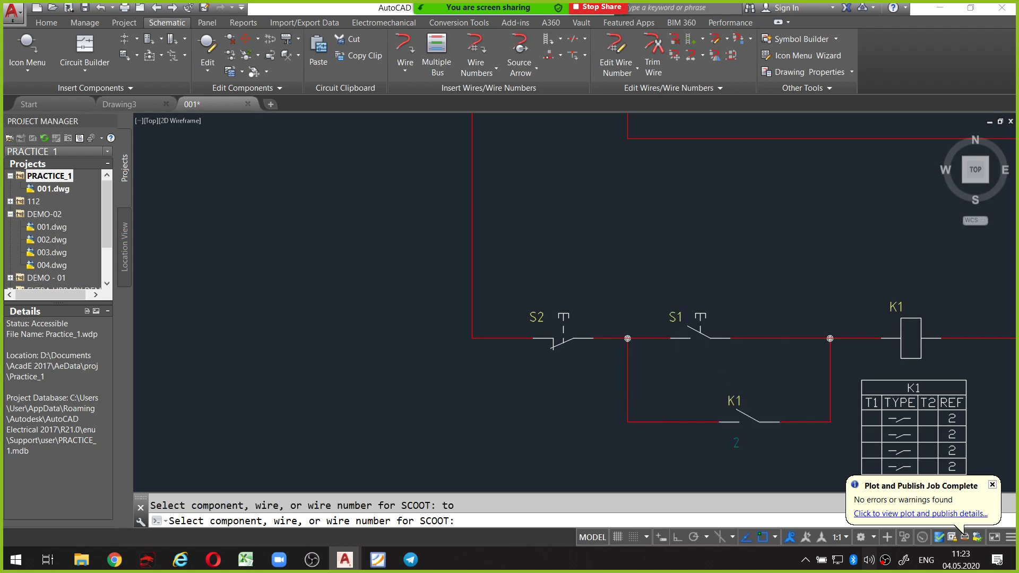
click(697, 422)
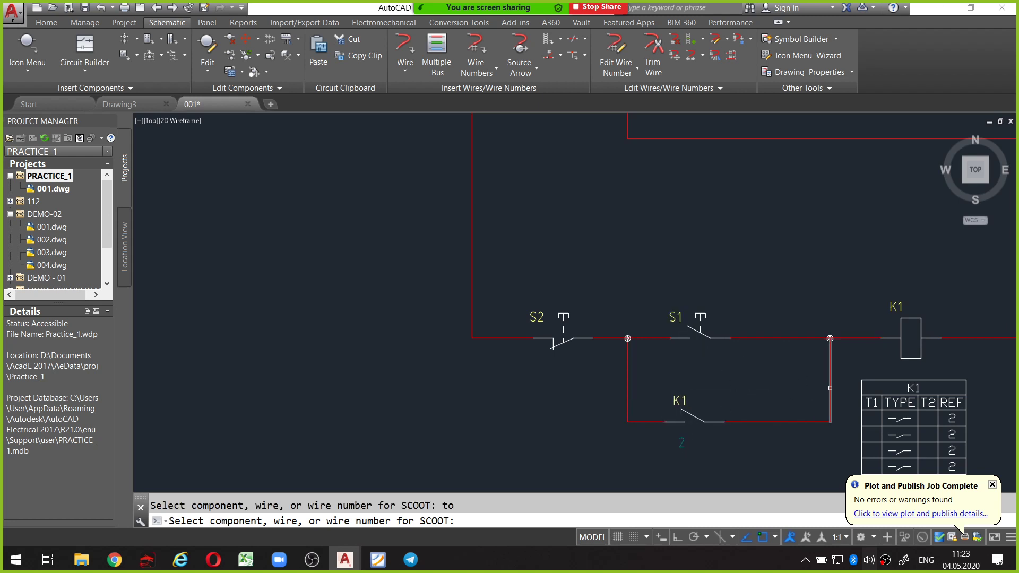
Scoot the right-hand branch wire and the K1 coil with its table leftward.
click(829, 383)
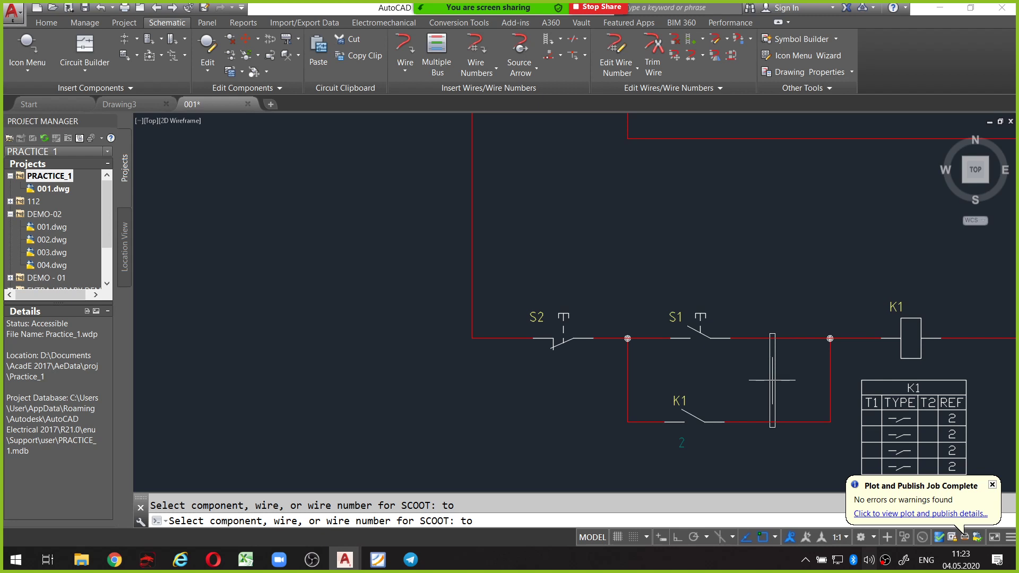
click(773, 380)
click(910, 338)
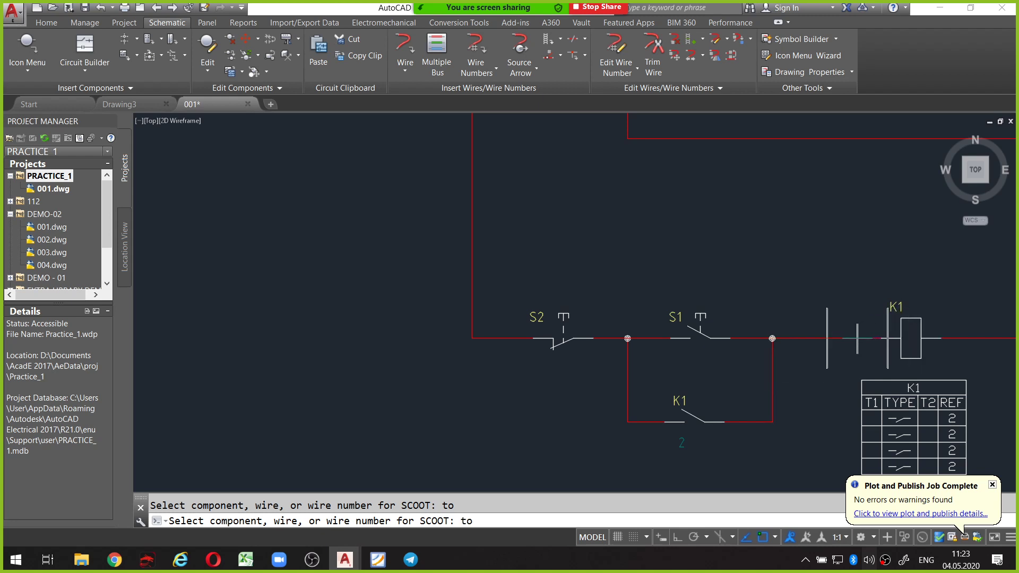
click(852, 338)
key(Escape)
mouse_move(838, 366)
middle_down()
mouse_move(805, 342)
mouse_move(737, 338)
middle_up()
scroll(806, 342, down, 4)
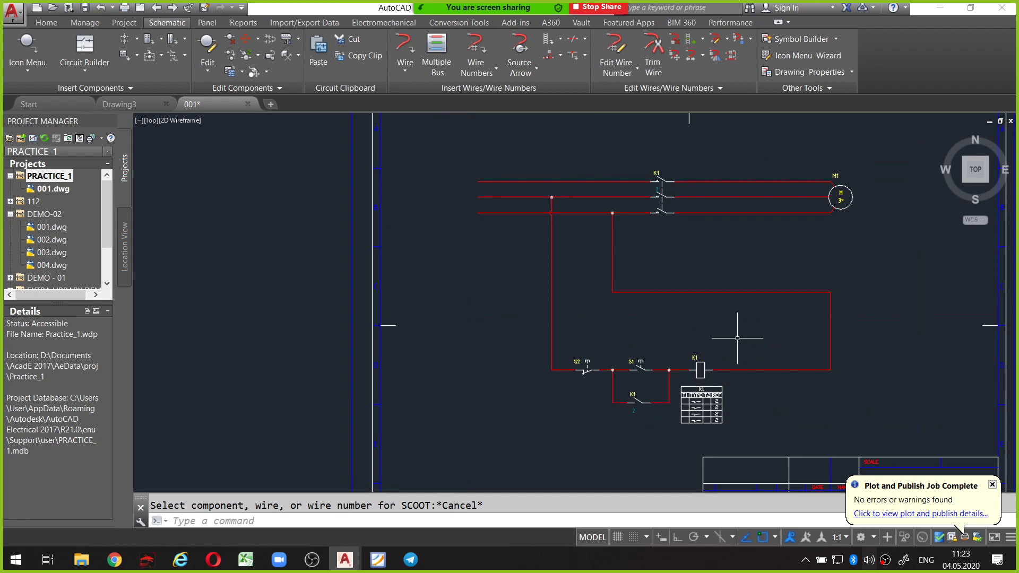
key(ctrl+shift+2)
mouse_move(770, 168)
mouse_down()
mouse_move(784, 255)
mouse_move(757, 166)
mouse_up()
key(alt)
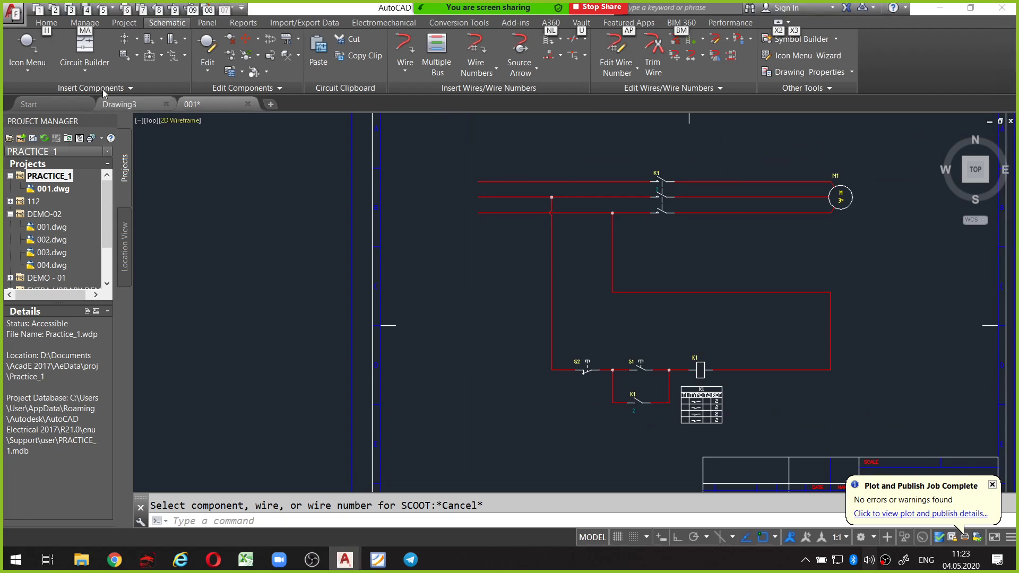
Insert a 3-pole Motor Control overload on the top motor wire, built downward, tagged Q1.
key(h)
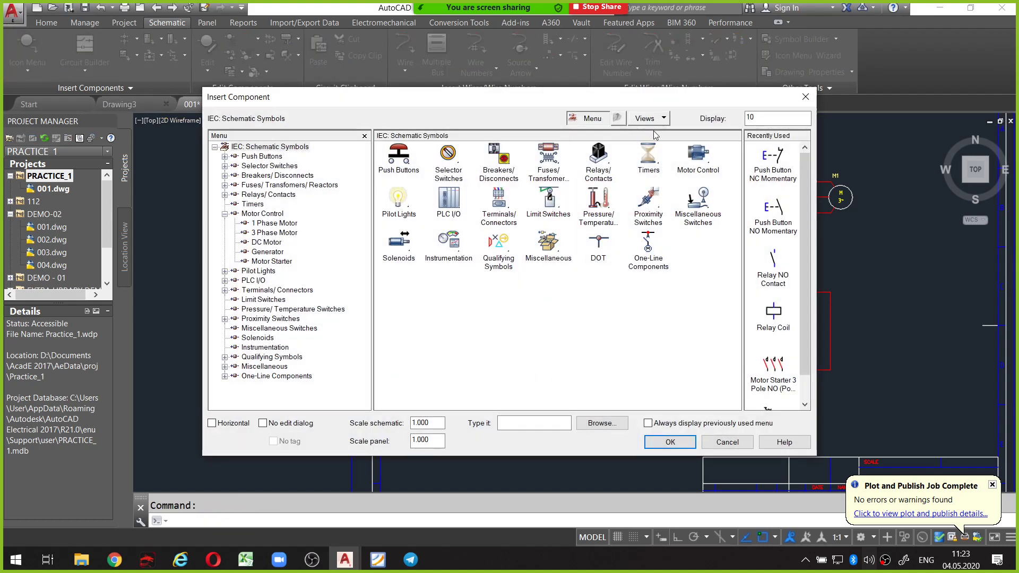
click(697, 159)
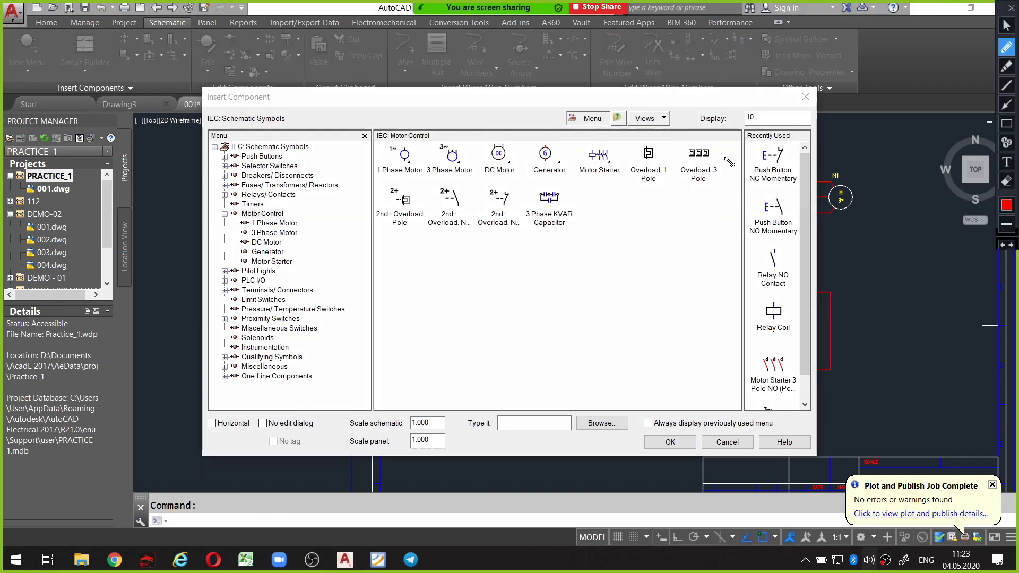
drag(711, 147, 715, 149)
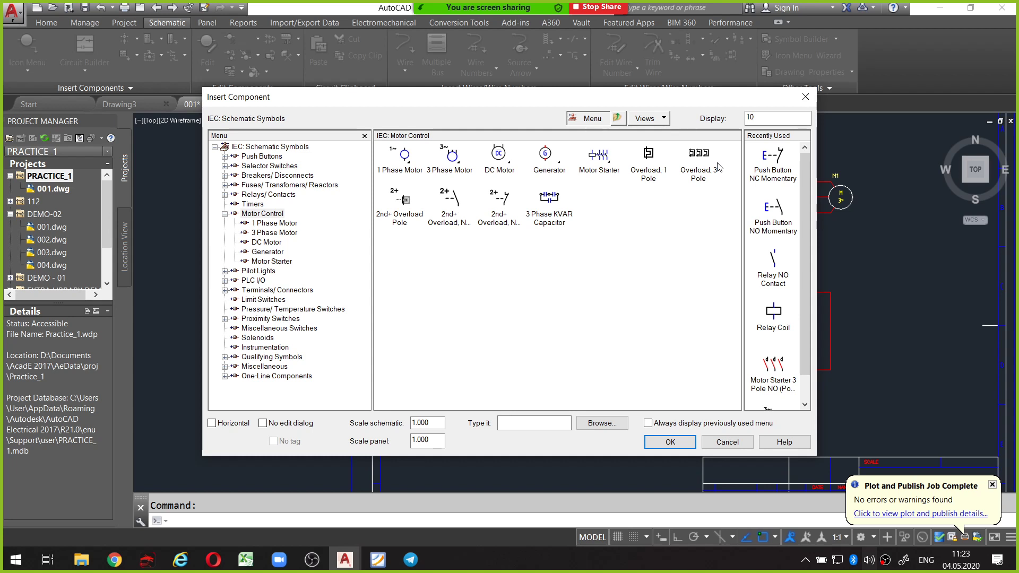
click(695, 158)
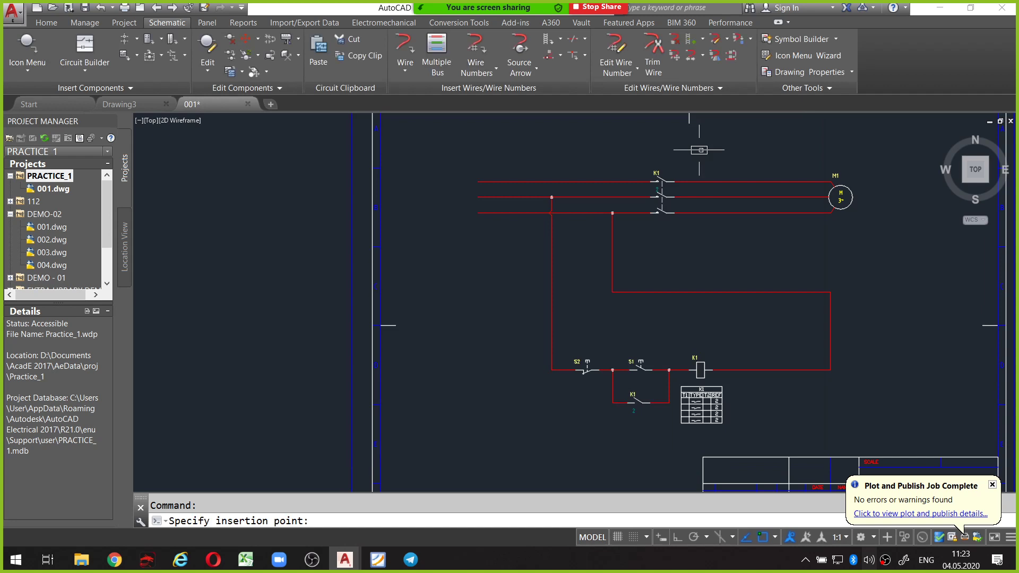
scroll(761, 182, up, 4)
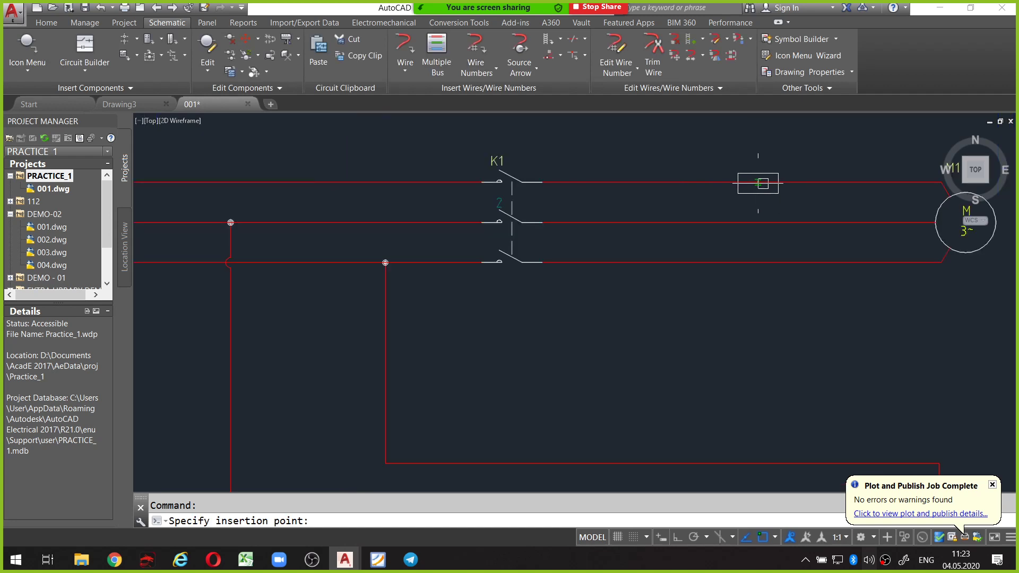
click(758, 183)
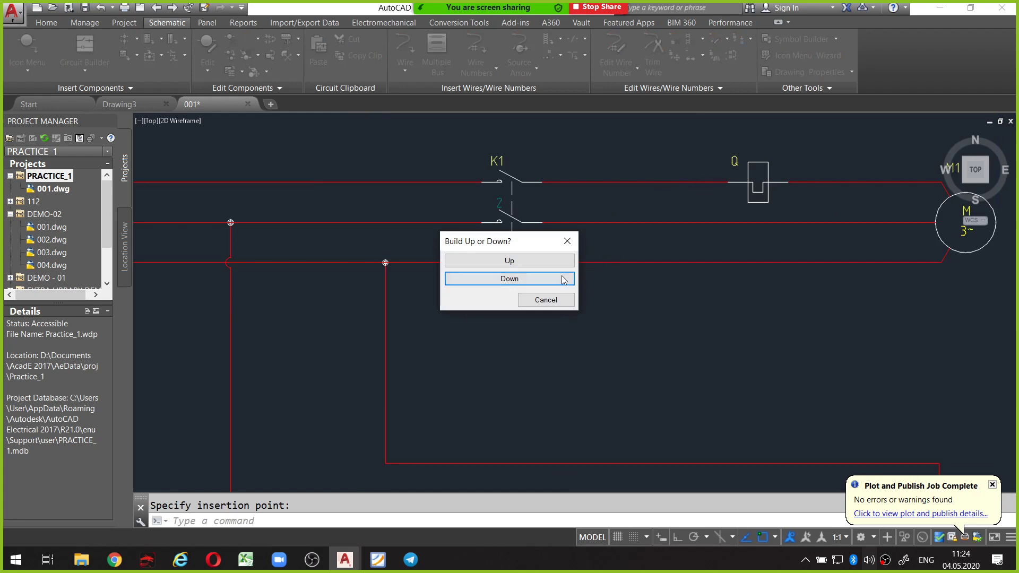
click(543, 283)
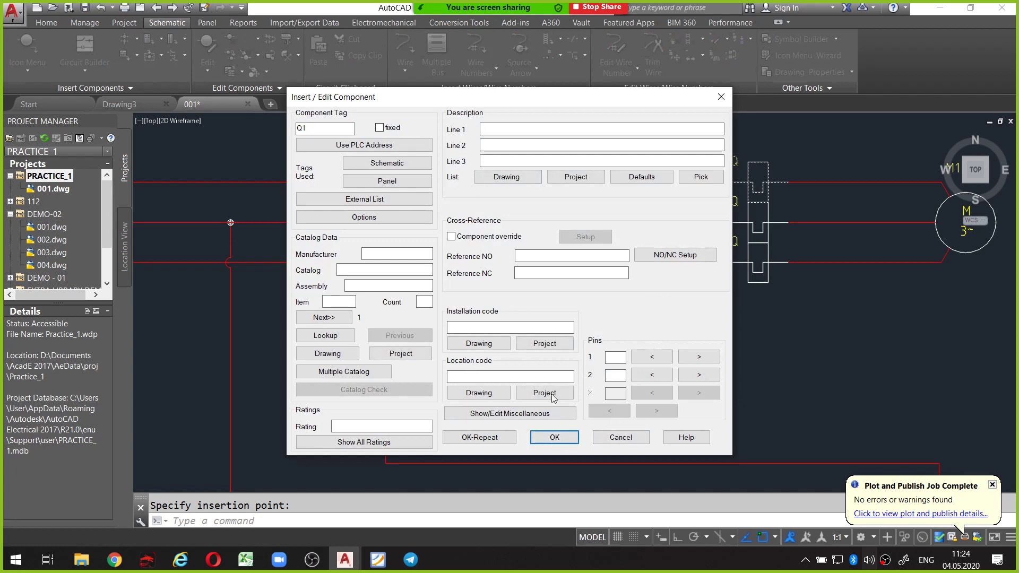
click(554, 437)
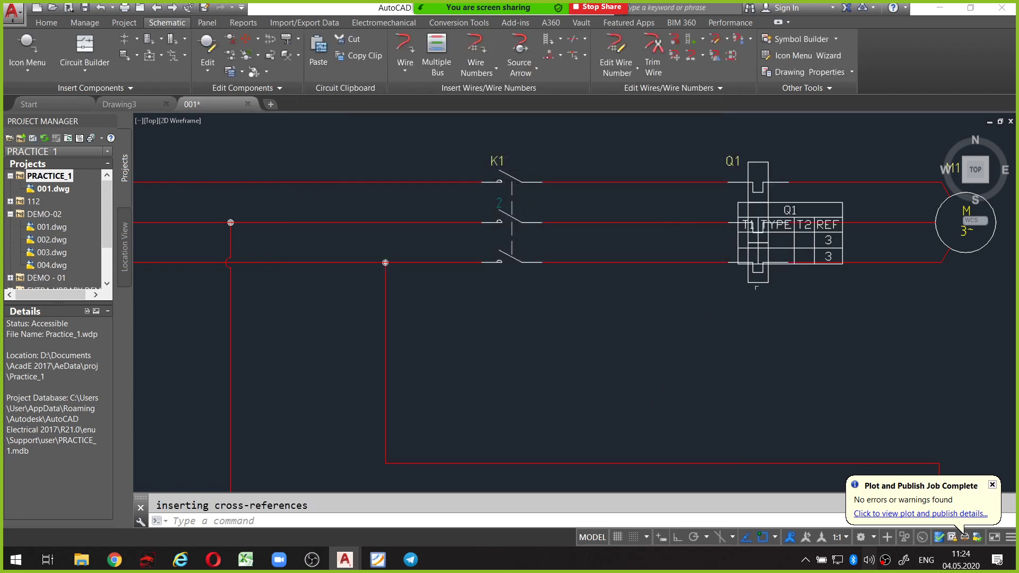
middle_drag(756, 287, 649, 252)
click(704, 166)
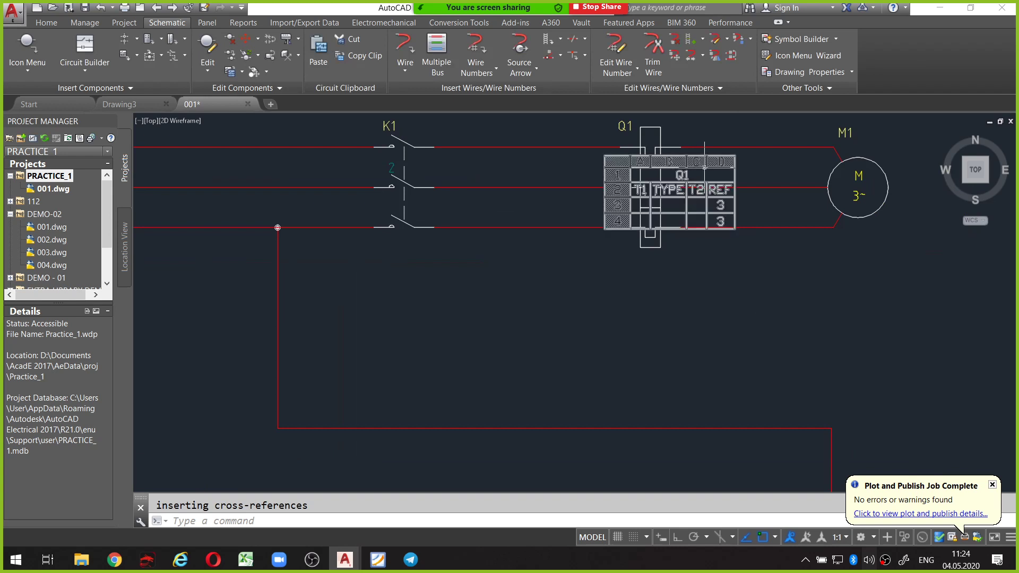
drag(704, 166, 642, 150)
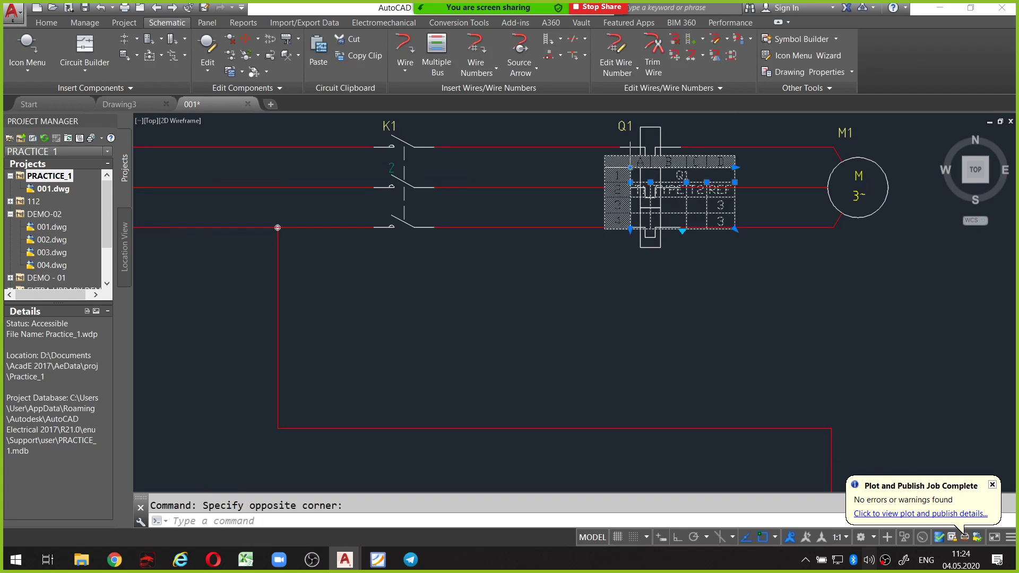
click(629, 167)
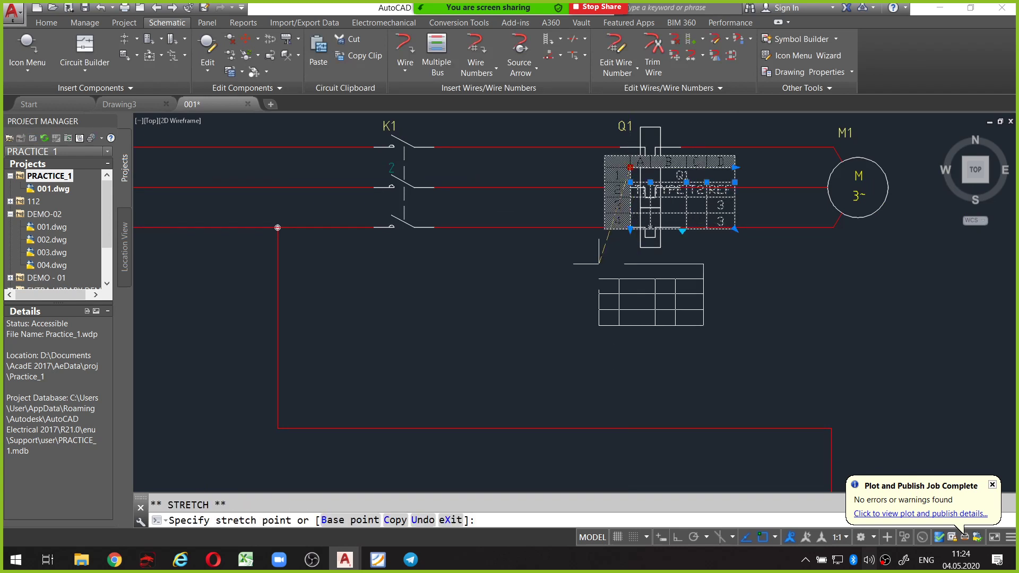
click(598, 264)
middle_drag(696, 256, 689, 251)
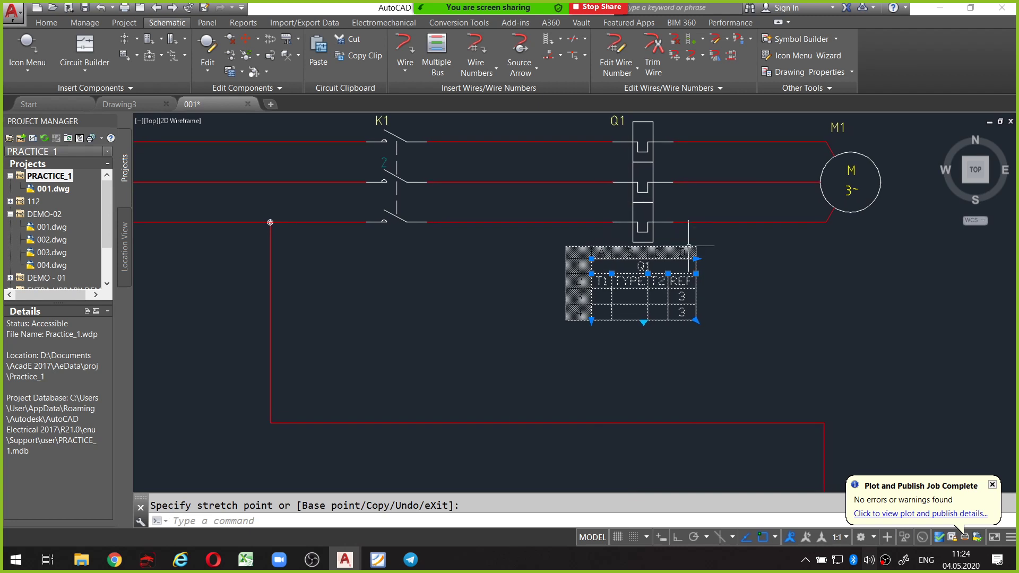
key(Escape)
scroll(685, 244, down, 2)
scroll(685, 244, down, 1)
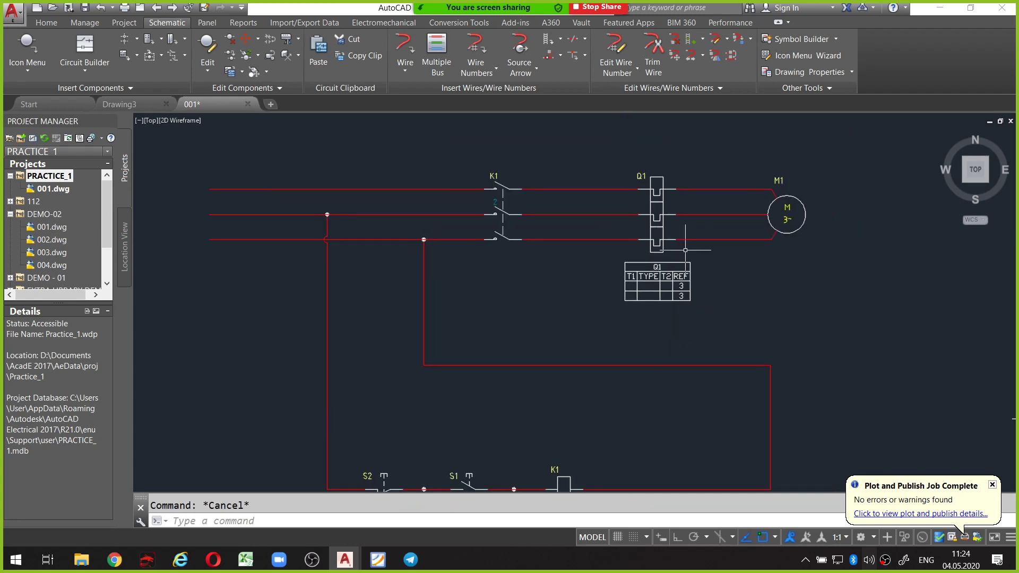
scroll(685, 244, down, 1)
scroll(685, 244, up, 2)
scroll(685, 244, down, 2)
scroll(685, 245, up, 2)
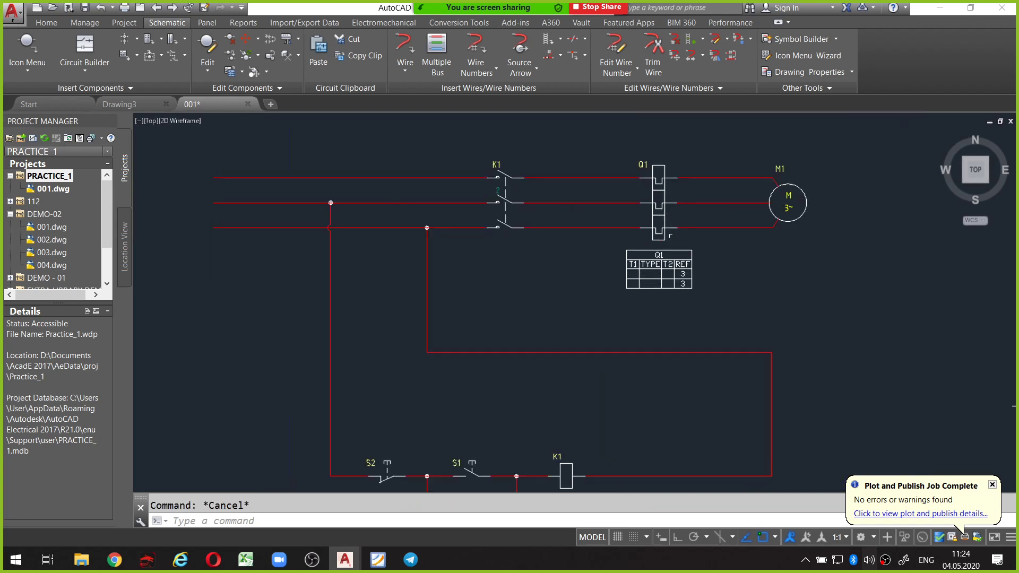
scroll(685, 240, down, 2)
scroll(685, 218, up, 2)
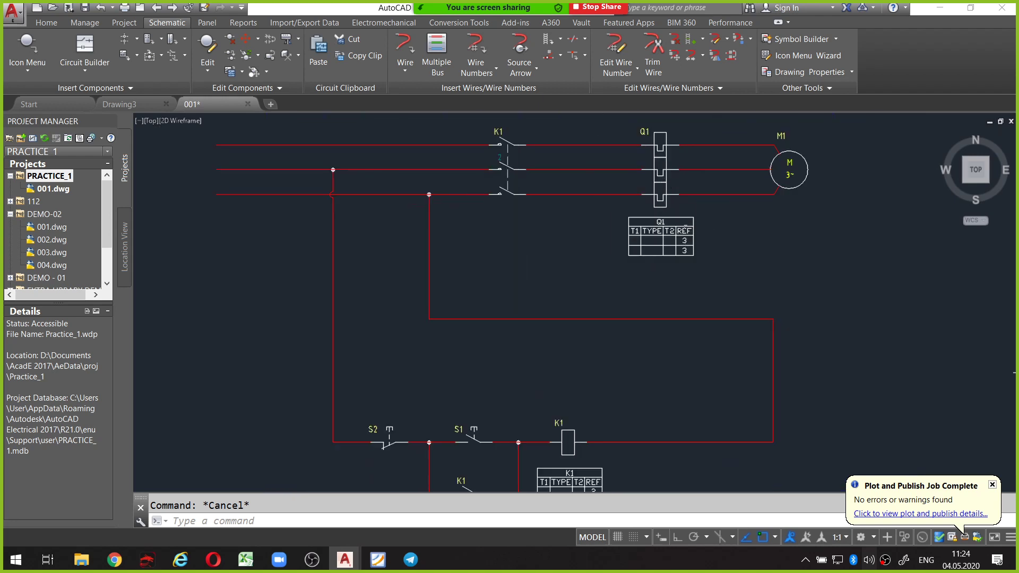
scroll(693, 214, down, 2)
scroll(692, 214, up, 1)
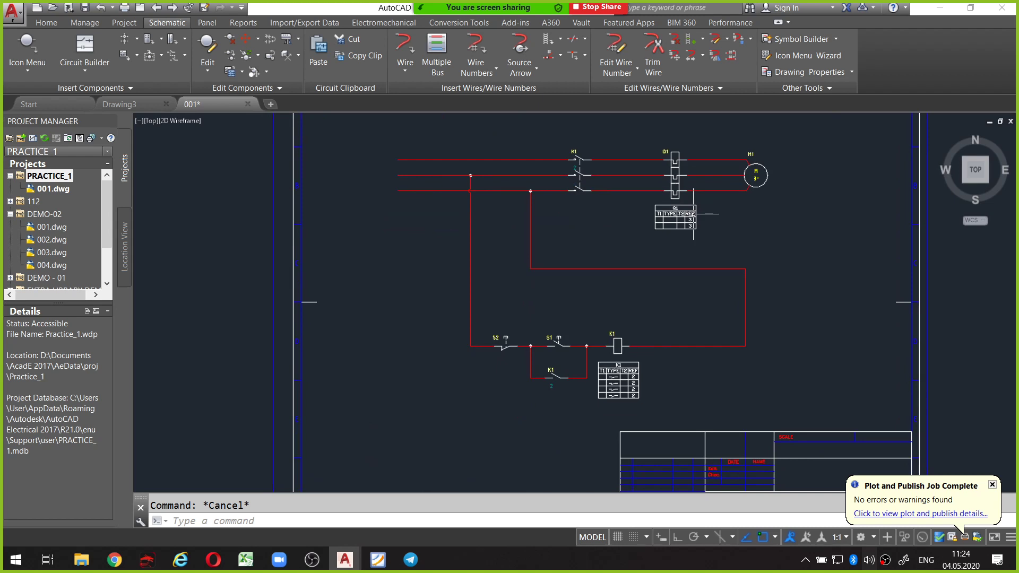
scroll(671, 157, up, 2)
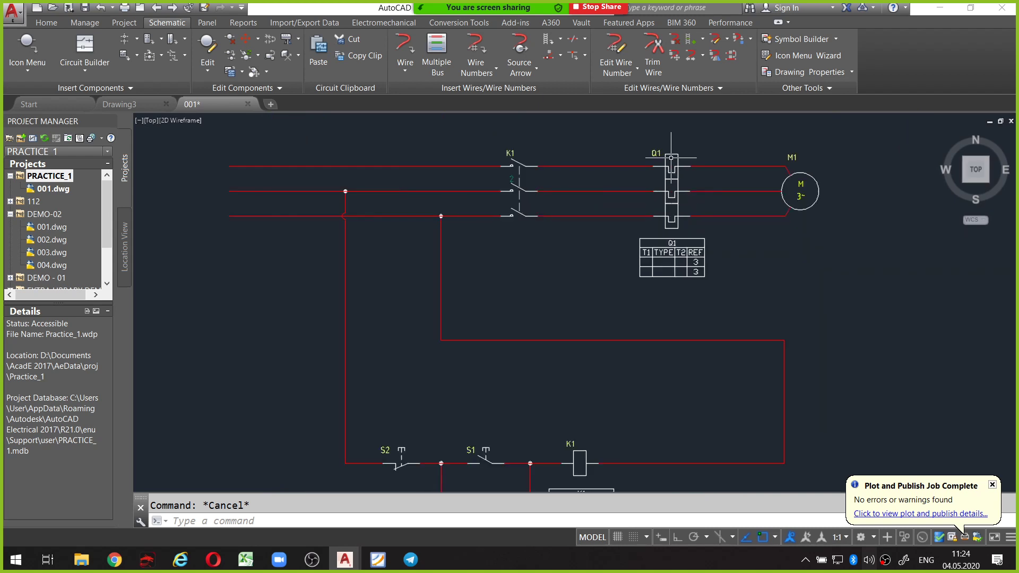
click(670, 158)
right_click(669, 157)
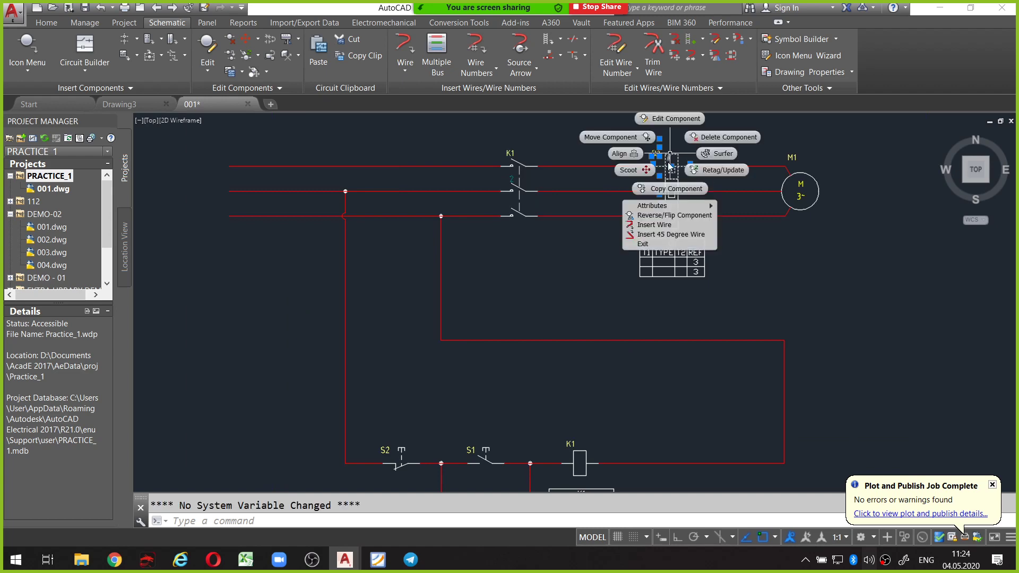
click(668, 119)
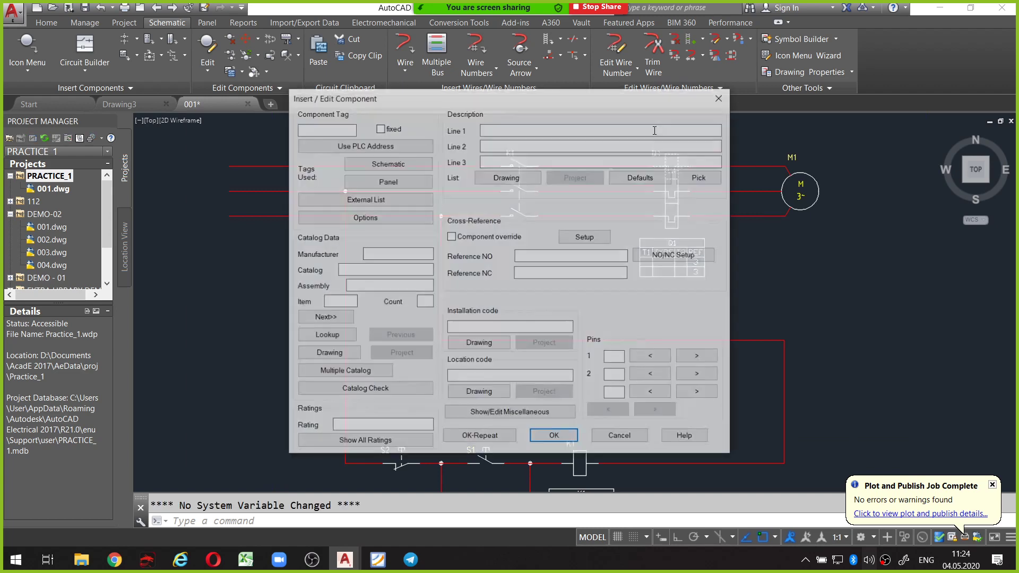
drag(545, 95, 448, 68)
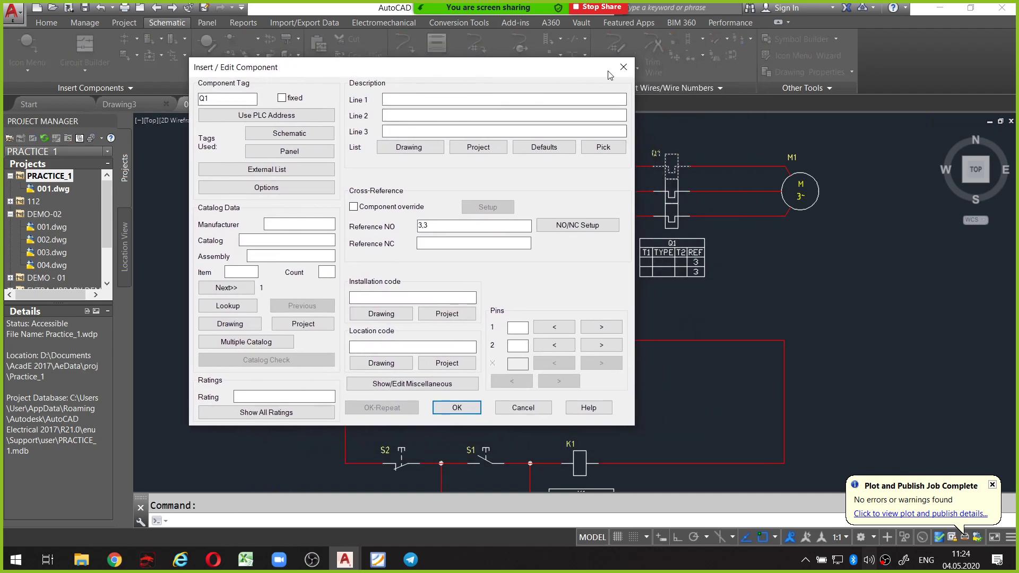
click(623, 66)
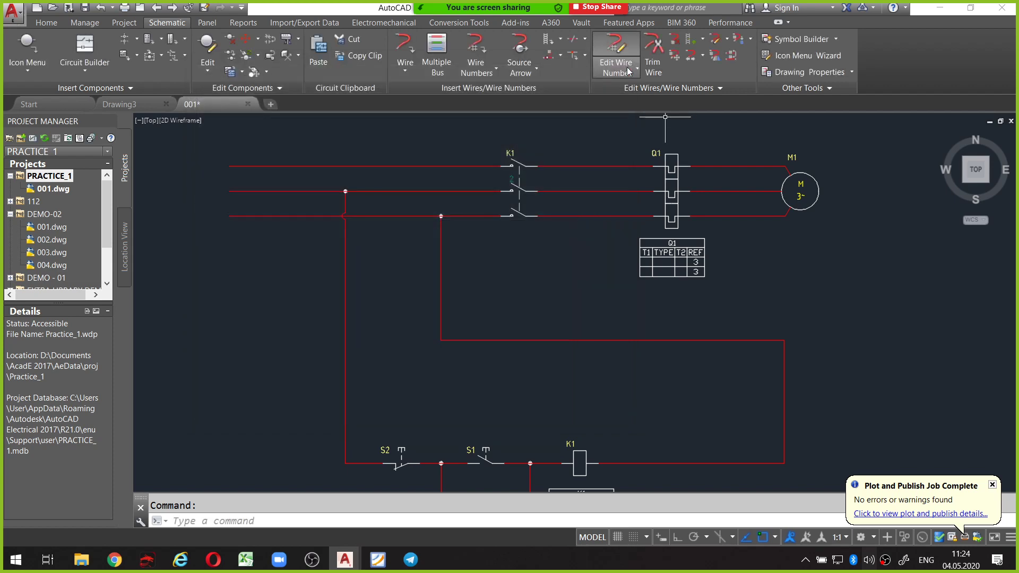
middle_drag(684, 215, 663, 173)
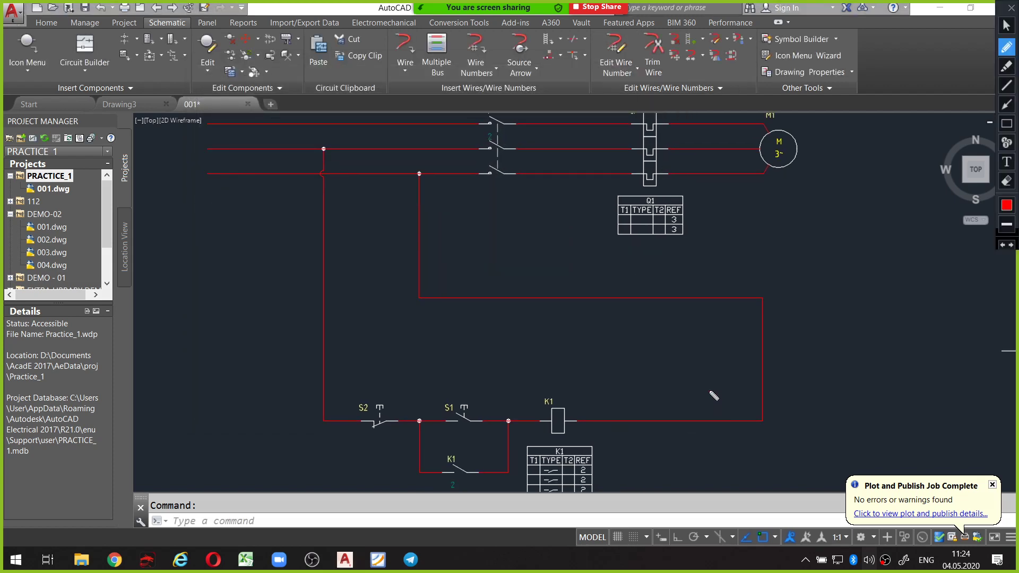
drag(674, 444, 726, 402)
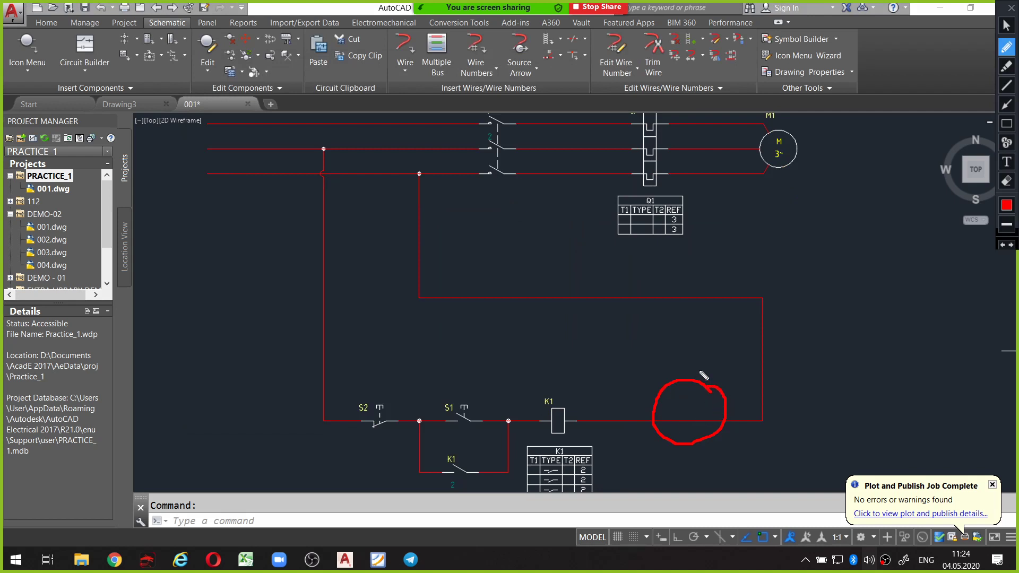
middle_drag(666, 159, 662, 238)
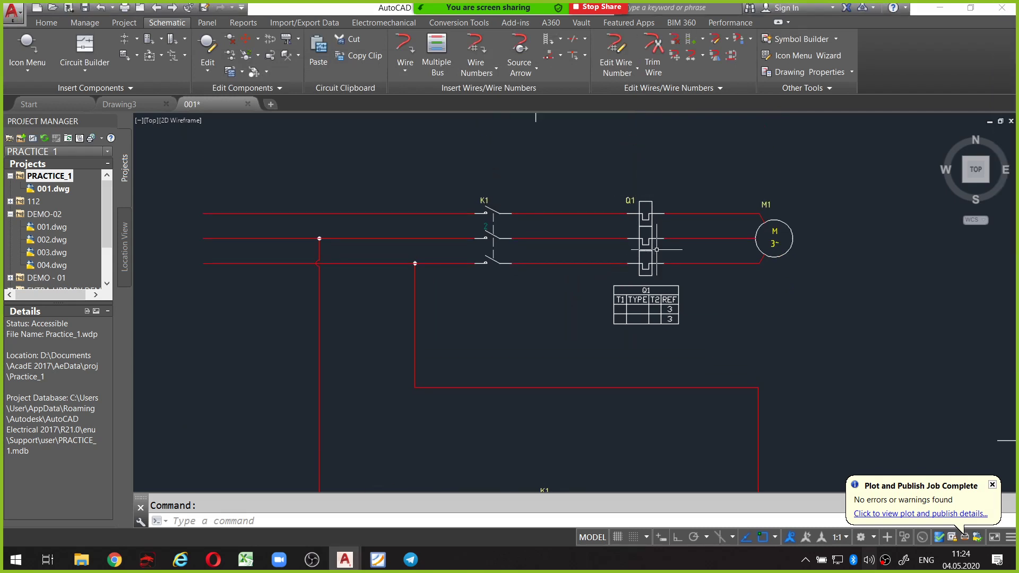
scroll(656, 212, down, 2)
scroll(673, 364, up, 1)
scroll(682, 346, up, 1)
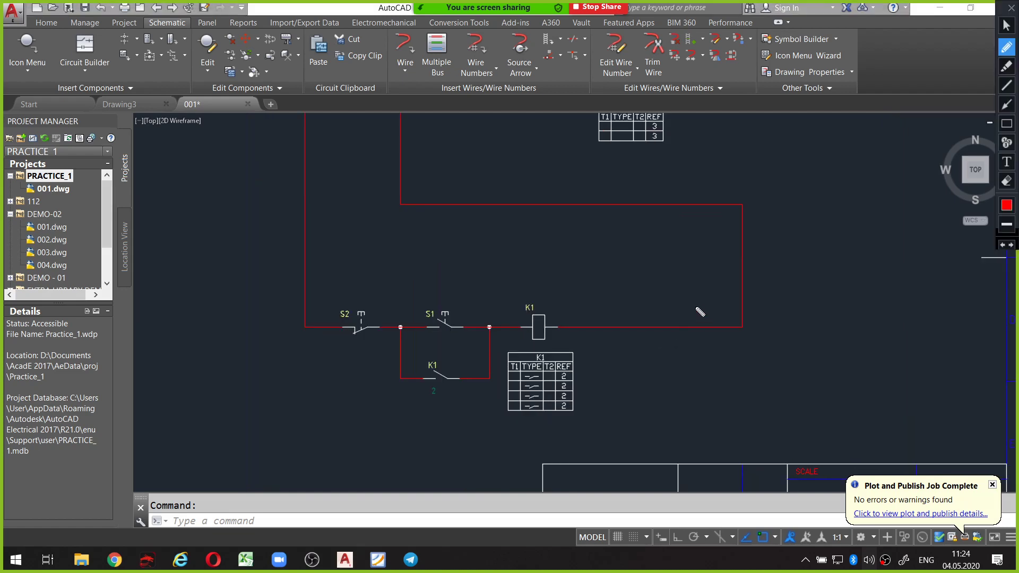
mouse_move(698, 307)
mouse_down()
mouse_move(648, 366)
mouse_move(702, 317)
mouse_up()
key(Escape)
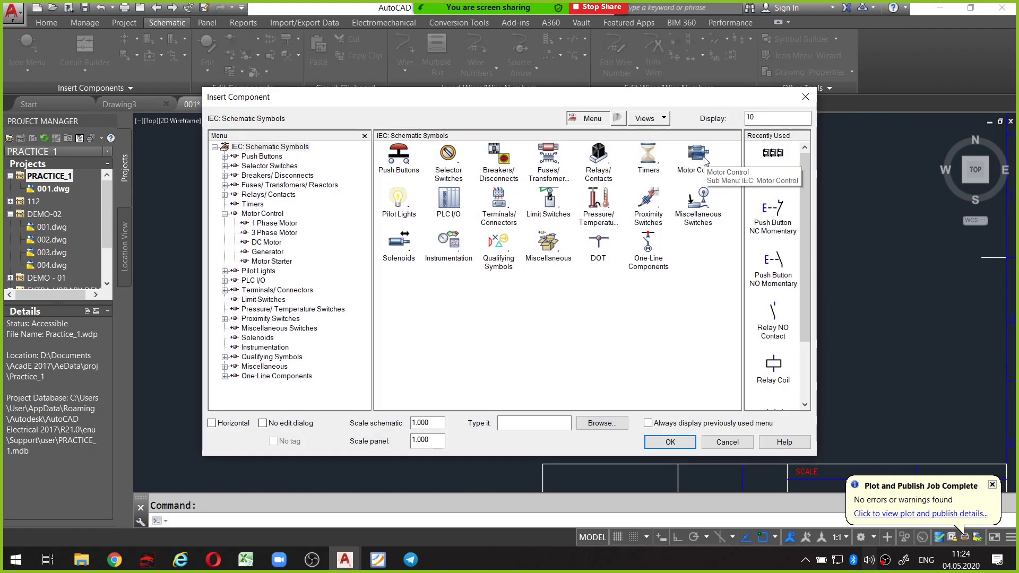
Try placing a 2nd+ Overload Pole on the control line's right end, then cancel.
click(702, 158)
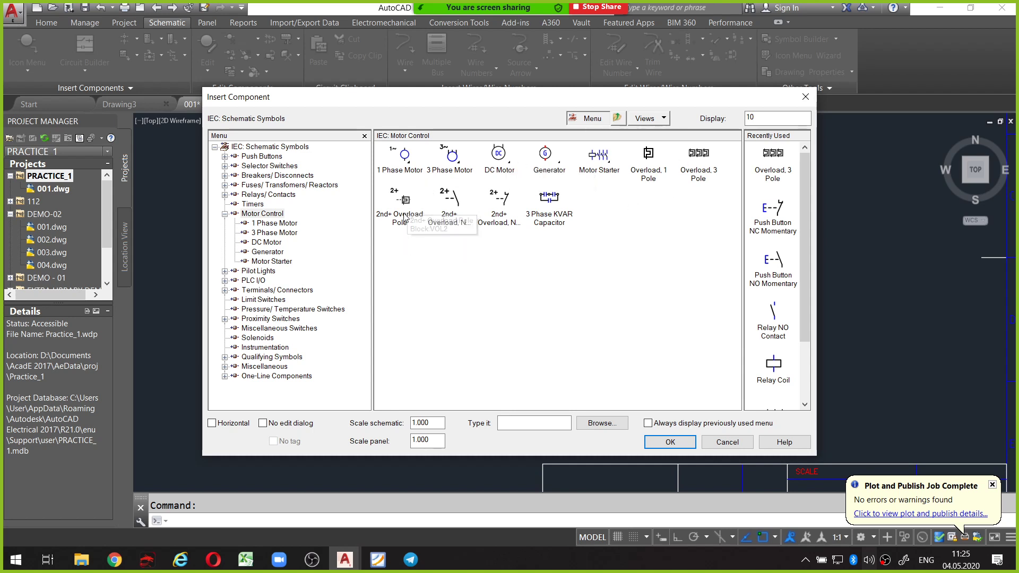
drag(408, 186, 374, 205)
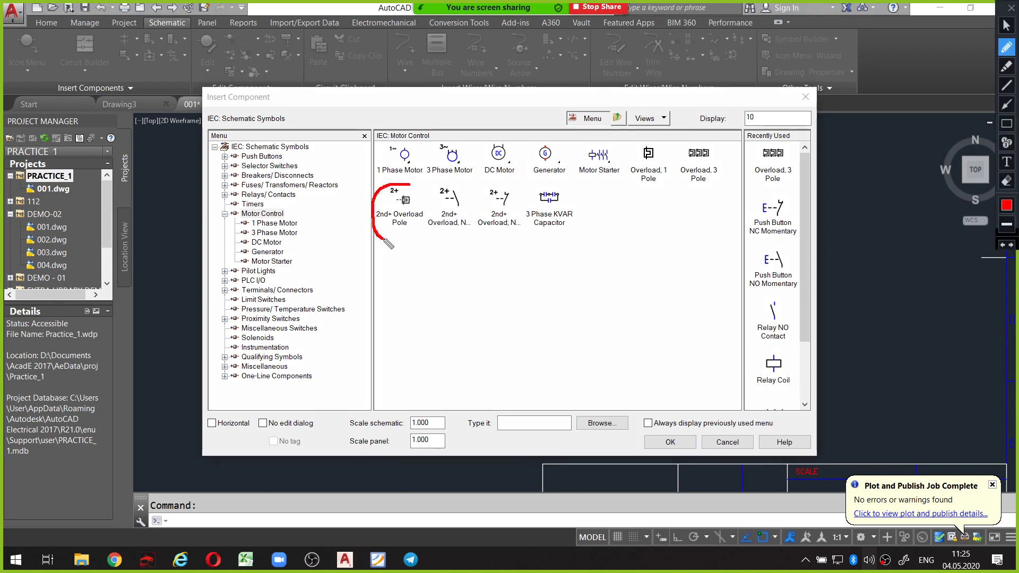
mouse_move(386, 241)
mouse_down()
mouse_move(443, 215)
mouse_move(401, 186)
mouse_up()
key(Escape)
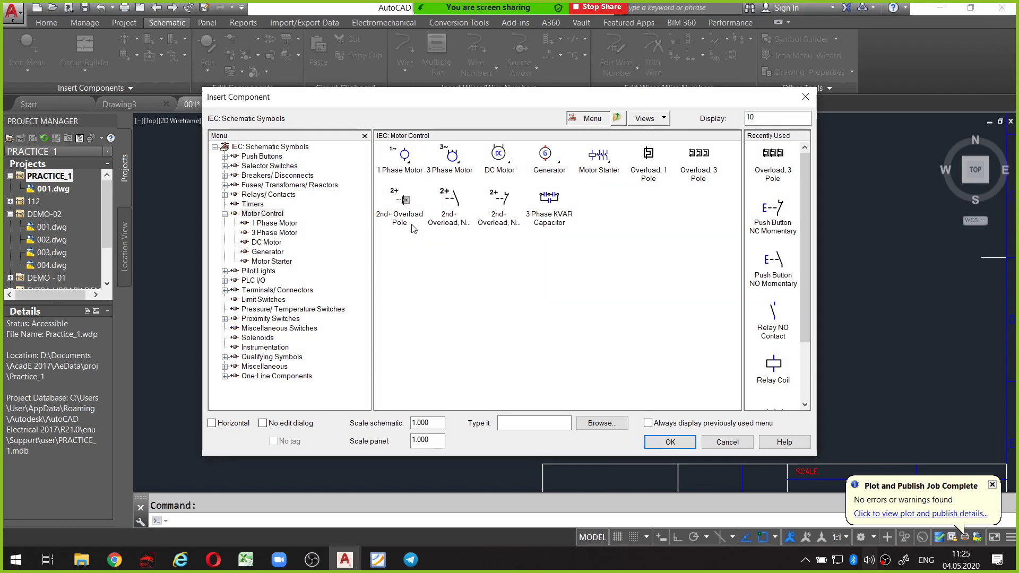
click(405, 201)
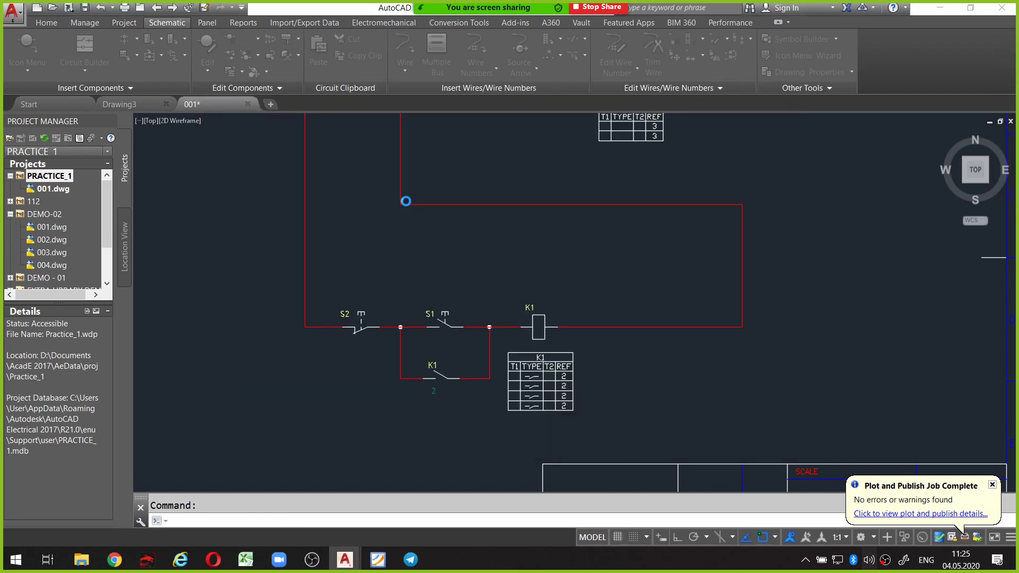
scroll(684, 324, up, 2)
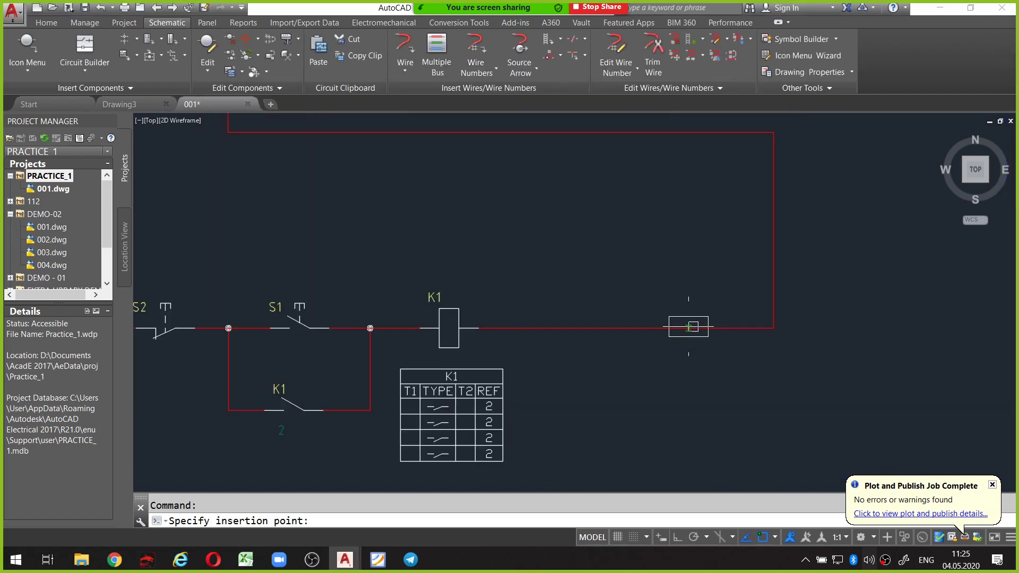
click(657, 329)
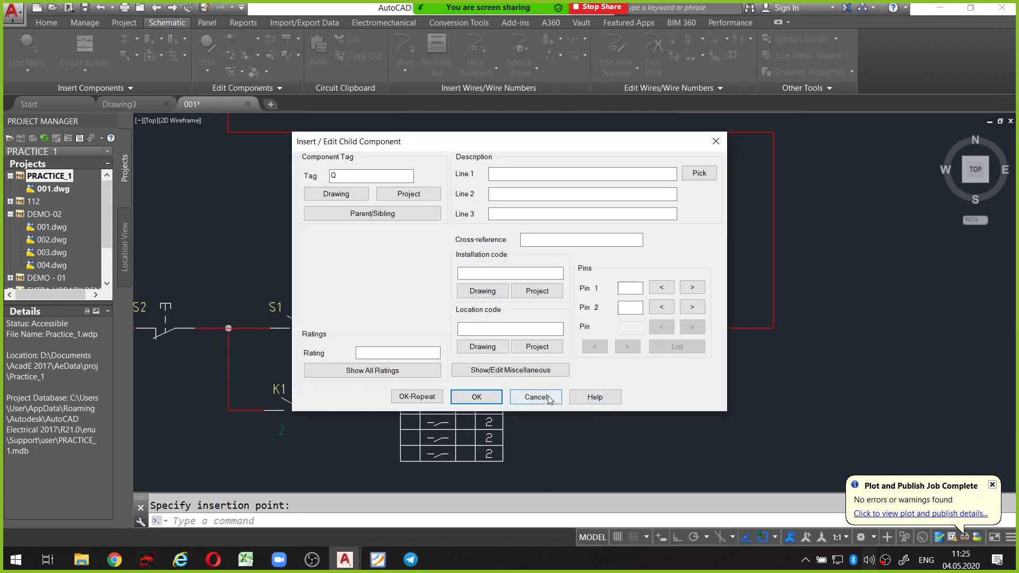
click(536, 398)
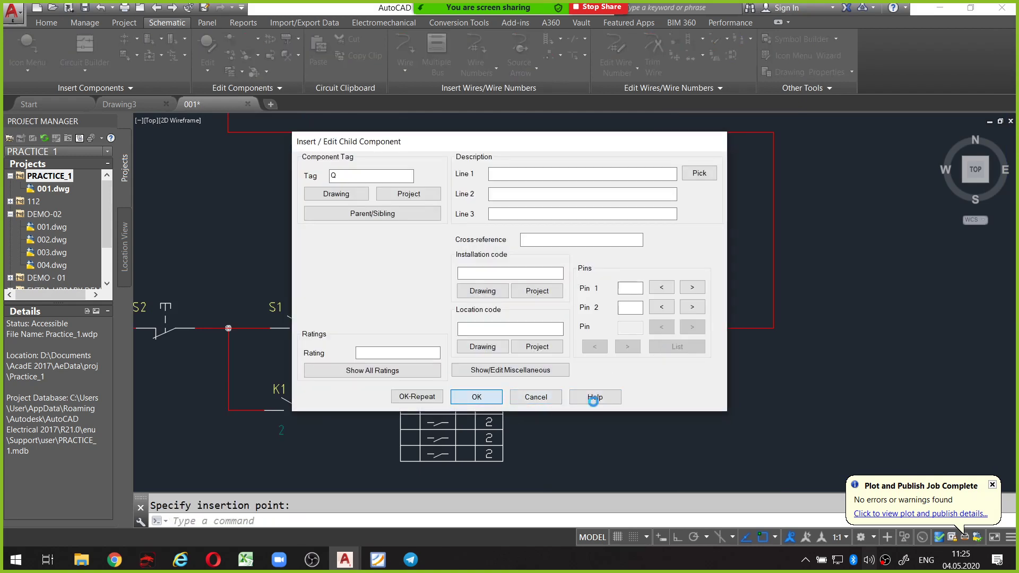
scroll(668, 351, down, 2)
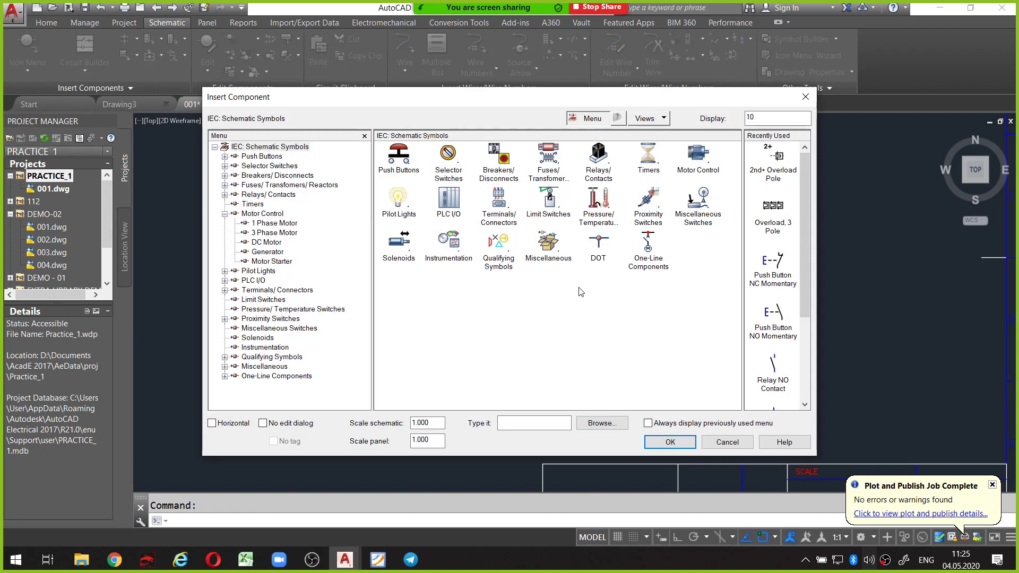
key(Escape)
key(alt)
key(alt)
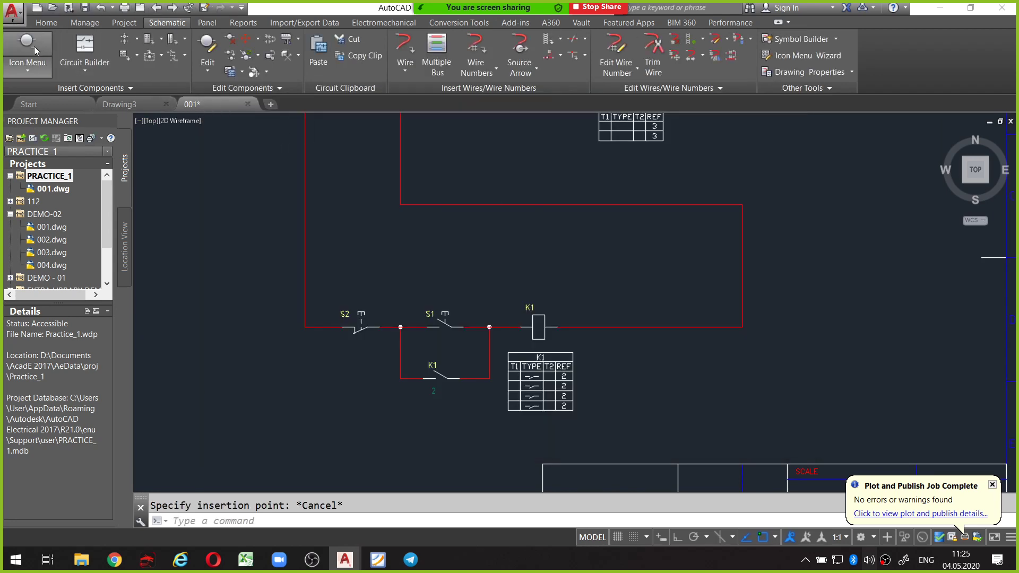
Insert a normally closed overload contact Q at the right end of the control rung.
key(Return)
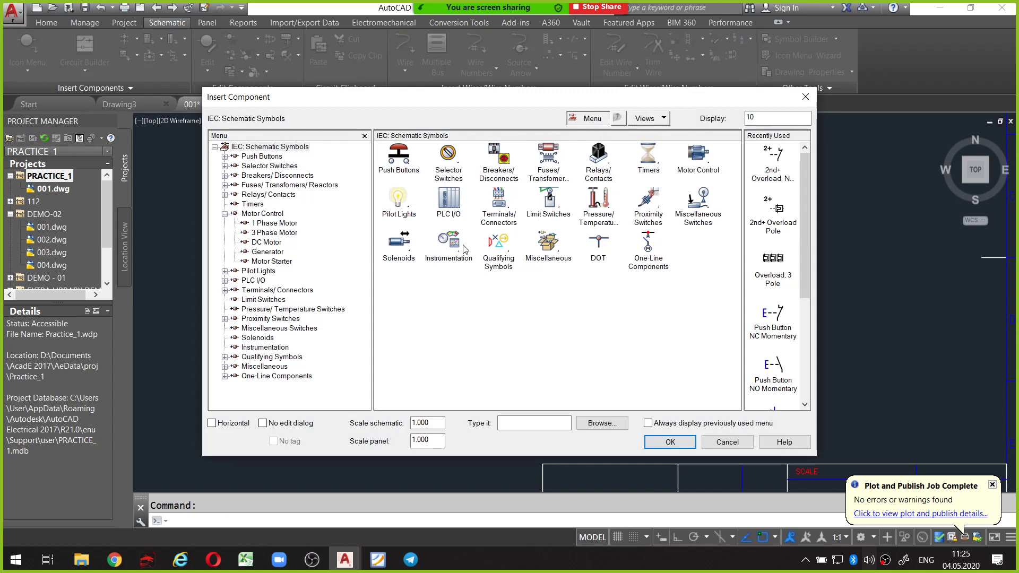
click(698, 156)
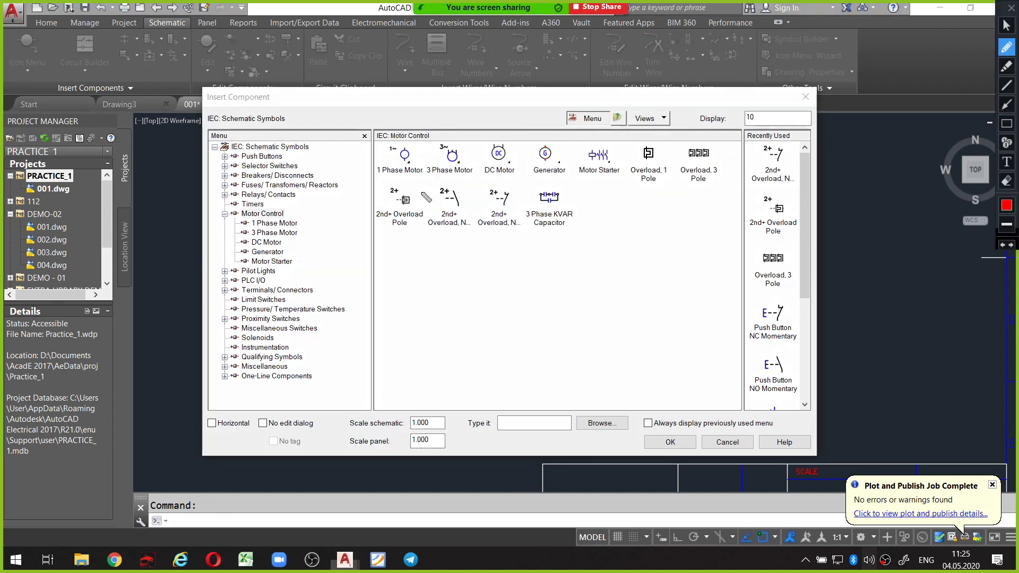
drag(404, 183, 422, 241)
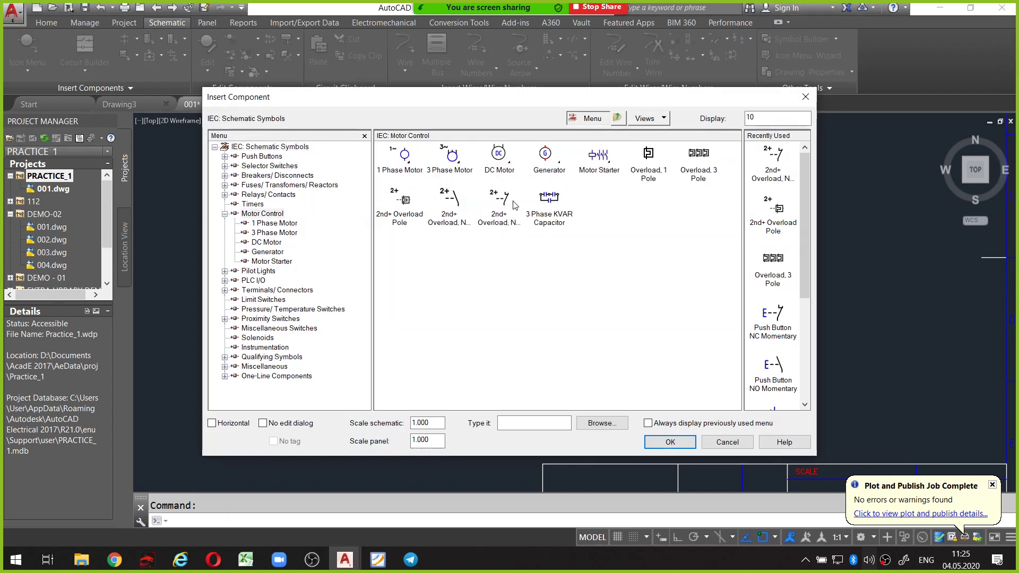
mouse_move(502, 183)
mouse_down()
mouse_move(472, 236)
mouse_move(494, 180)
mouse_up()
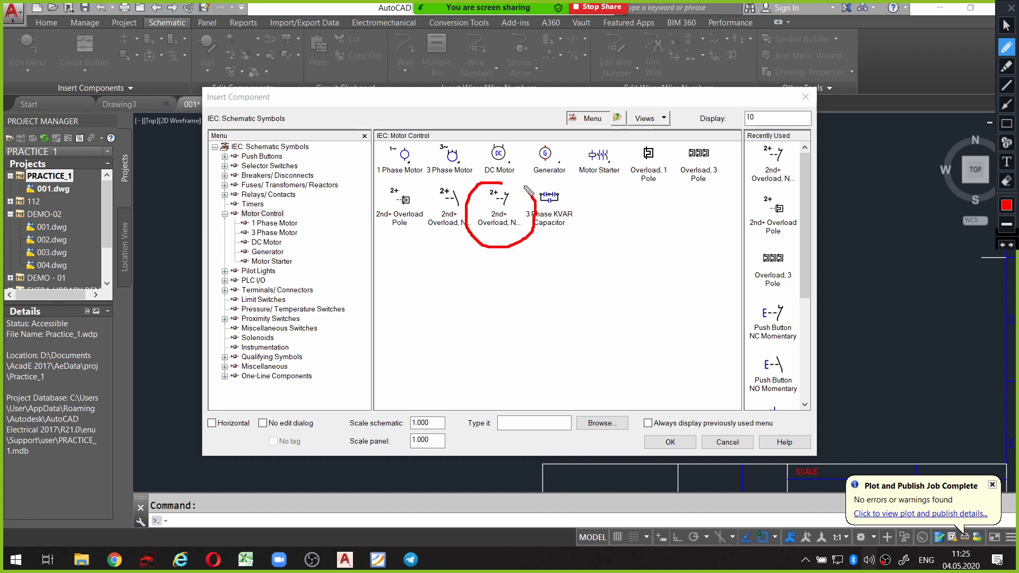
click(499, 200)
scroll(679, 321, up, 2)
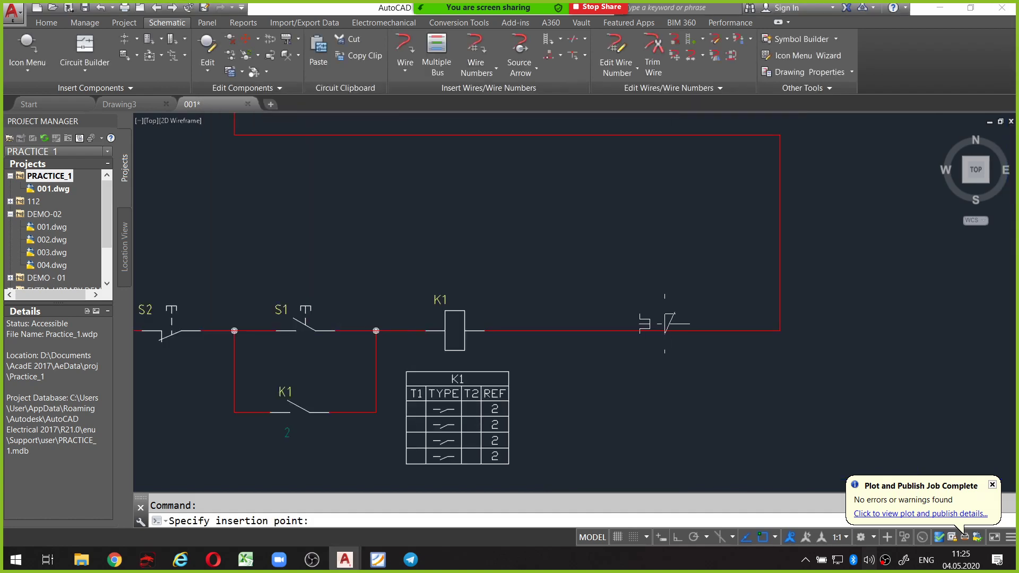
click(653, 330)
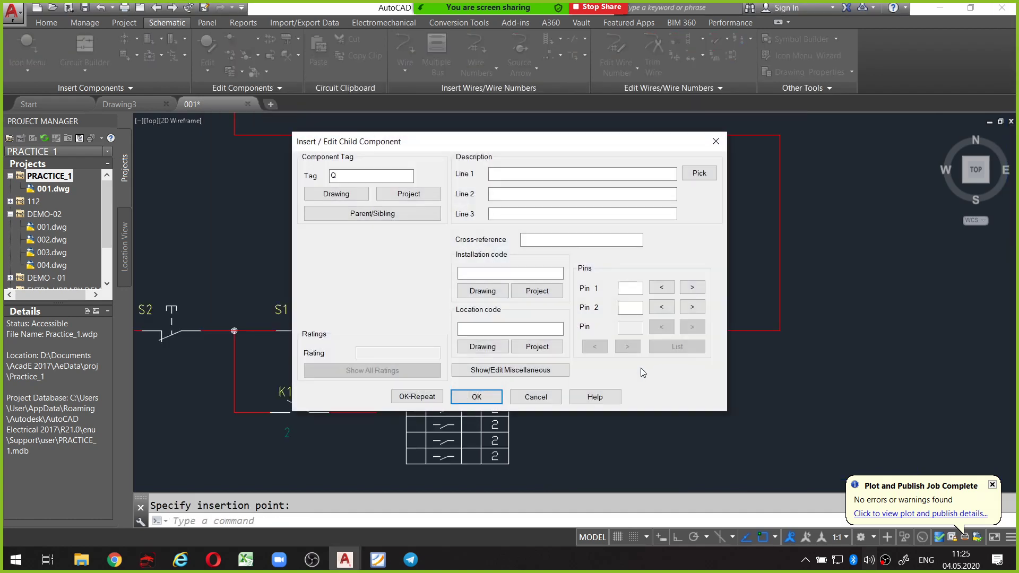
click(476, 400)
Zoom to the new Q contact and circle it with the screen pen.
scroll(655, 335, down, 3)
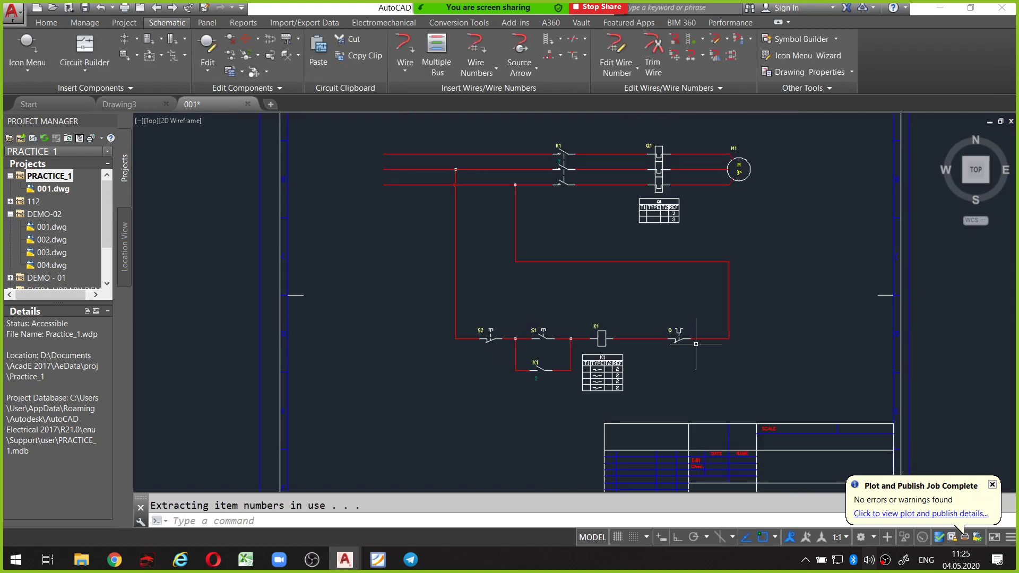
scroll(663, 350, up, 2)
scroll(664, 351, down, 2)
middle_drag(629, 175, 621, 203)
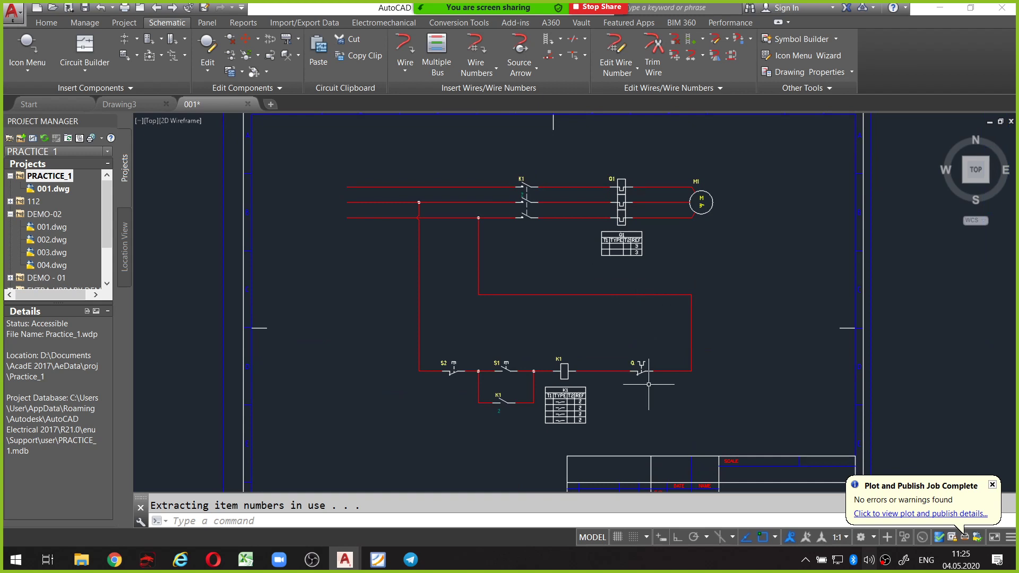
scroll(641, 370, up, 2)
mouse_move(639, 343)
mouse_down()
mouse_move(609, 338)
mouse_move(634, 342)
mouse_up()
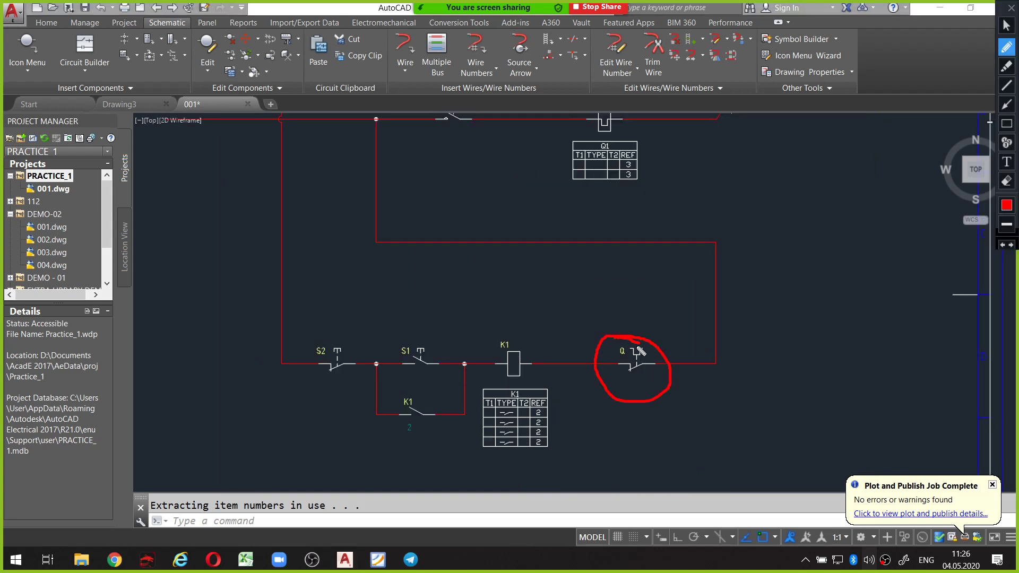
scroll(636, 323, down, 3)
scroll(637, 323, up, 2)
key(ctrl+shift+a)
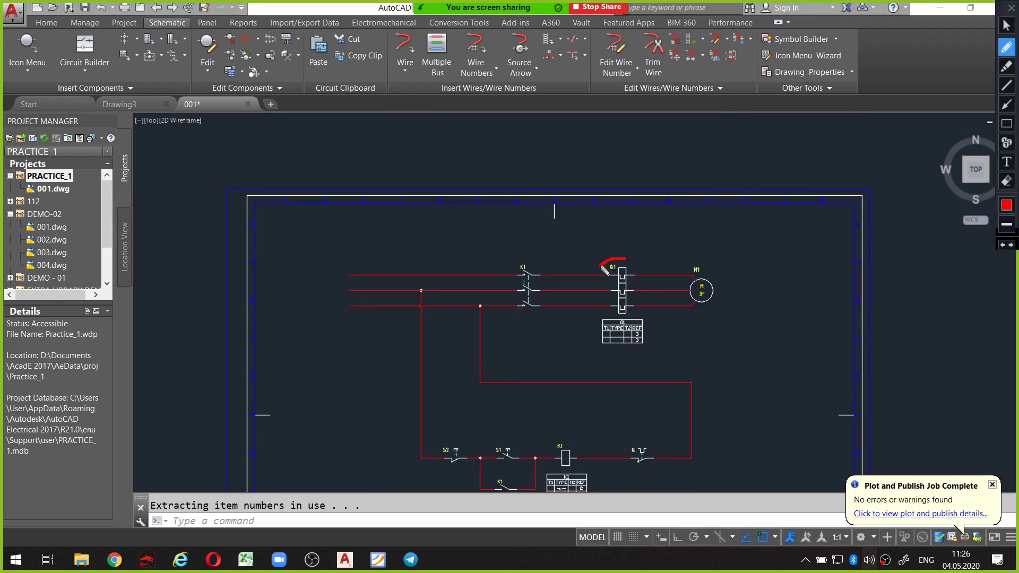
drag(603, 271, 604, 265)
scroll(610, 287, down, 2)
scroll(610, 286, down, 1)
scroll(629, 358, up, 4)
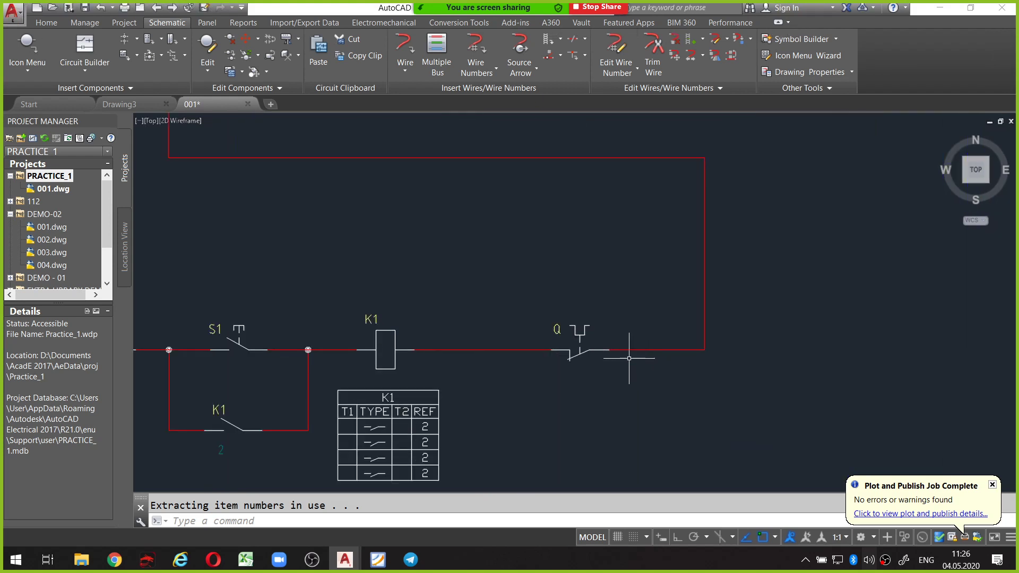
Link the Q contact to the Q1 overload as parent, tagging it Q1 with reference 3.
click(592, 349)
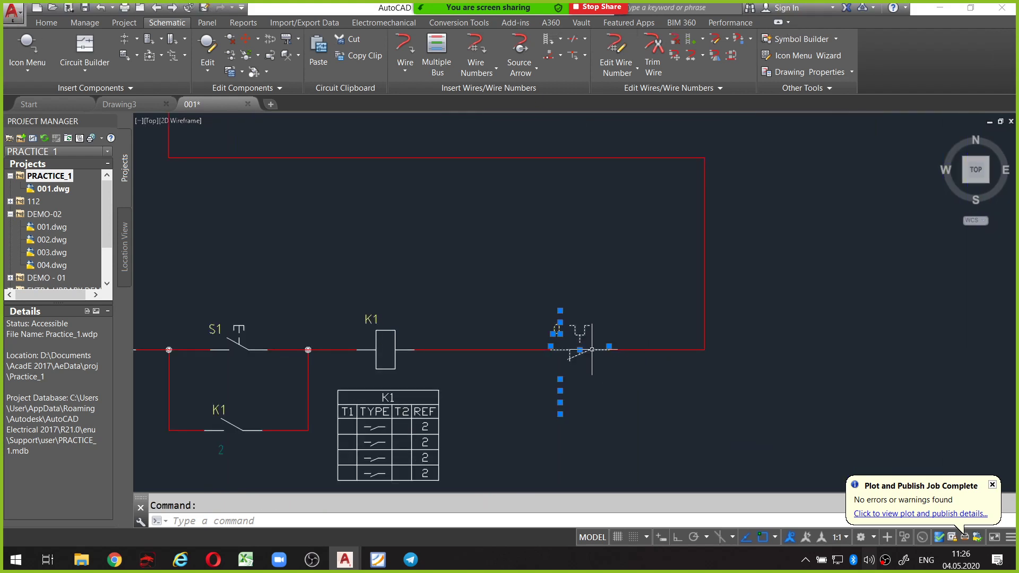
right_click(593, 349)
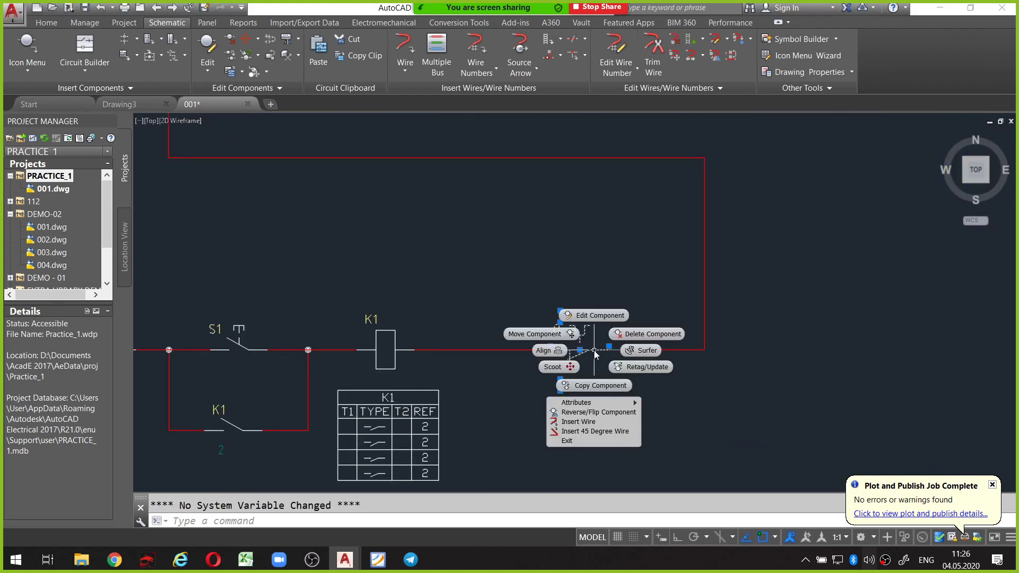
click(606, 314)
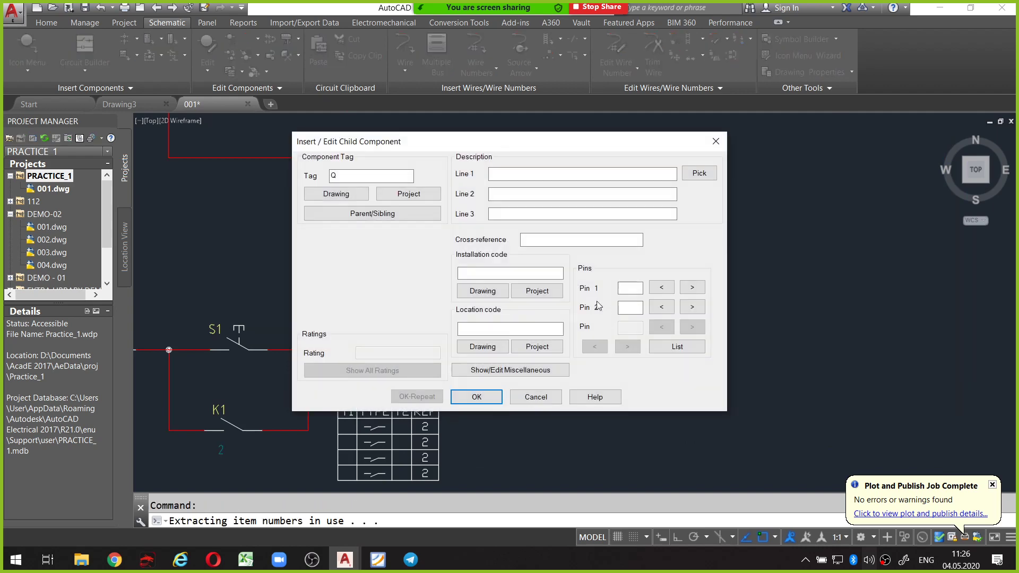
click(378, 213)
mouse_move(562, 477)
middle_down()
mouse_move(564, 337)
mouse_move(578, 408)
middle_up()
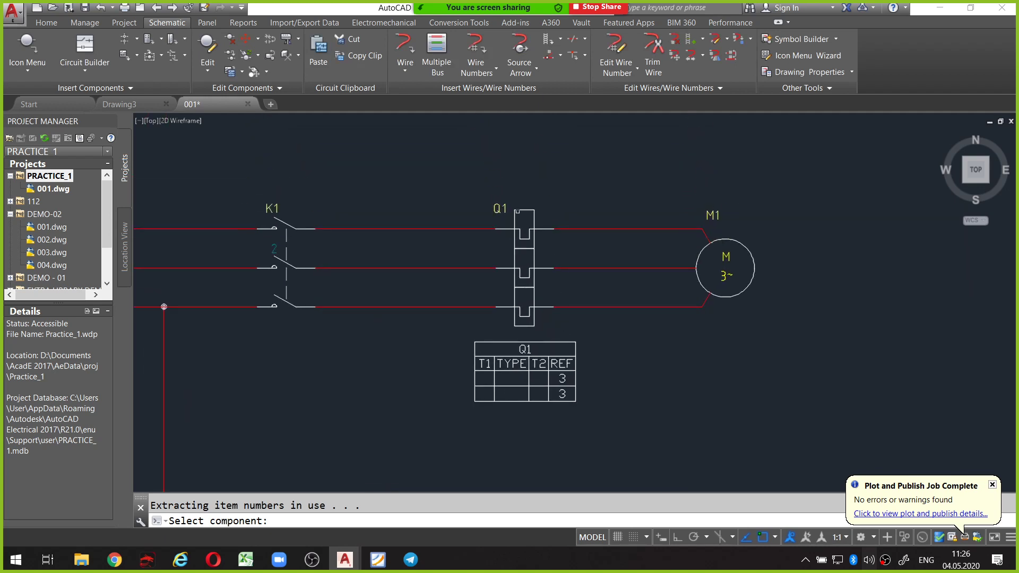
click(517, 210)
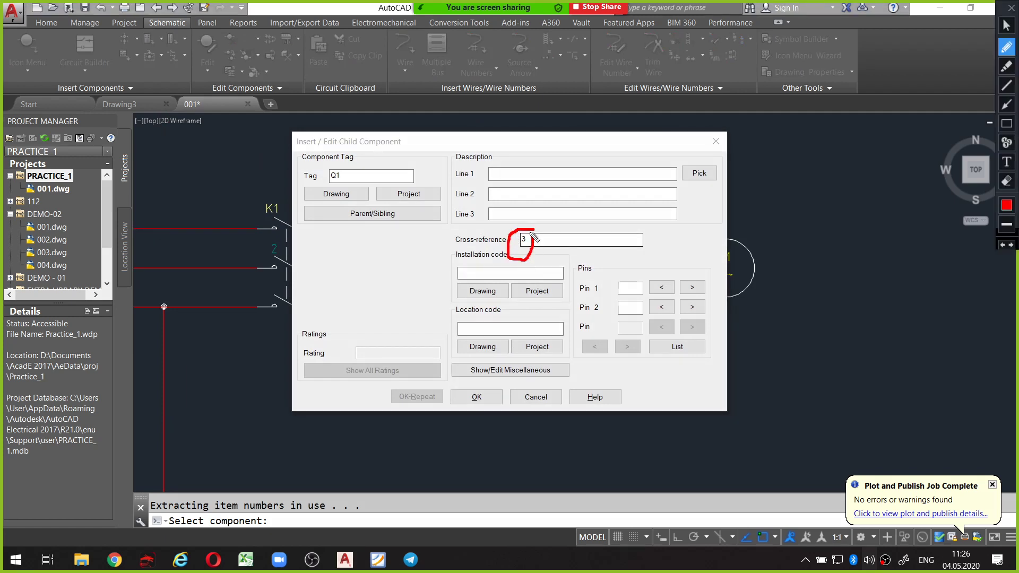
click(498, 397)
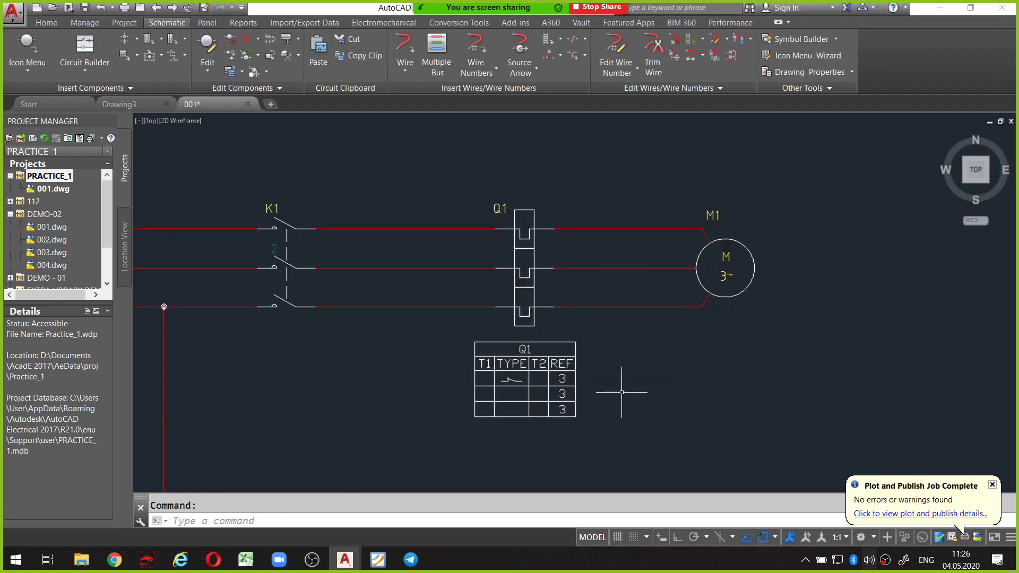
middle_drag(611, 397, 627, 356)
scroll(598, 284, down, 2)
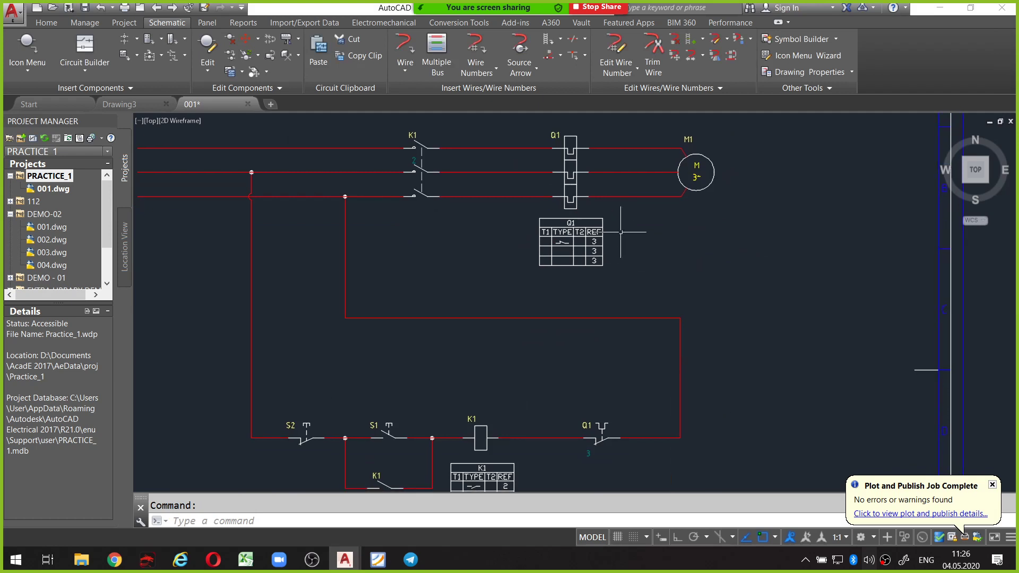
Highlight Q1's top and middle lines with the screen pen, then clear the marks.
key(ctrl+shift+p)
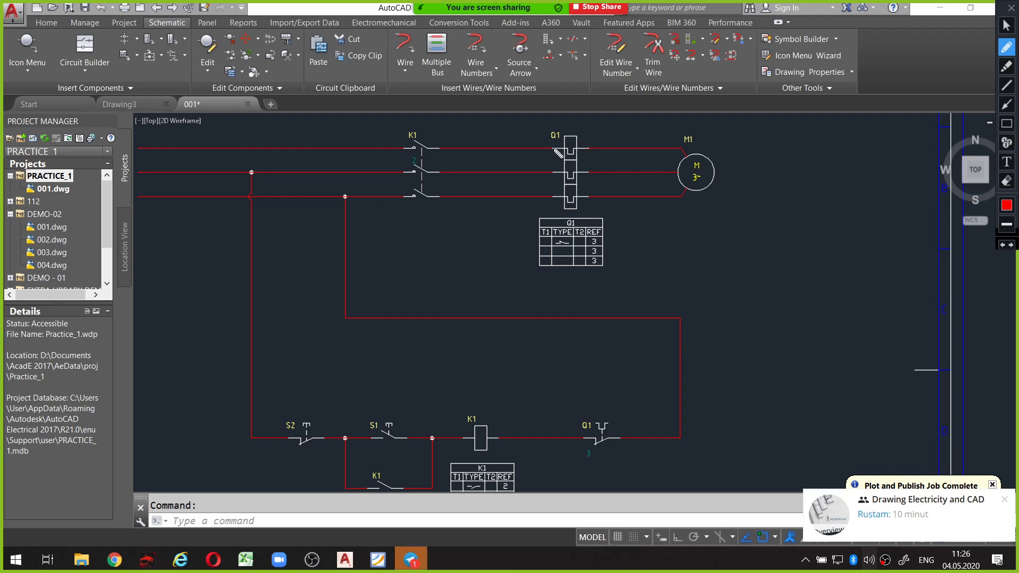
drag(547, 150, 593, 145)
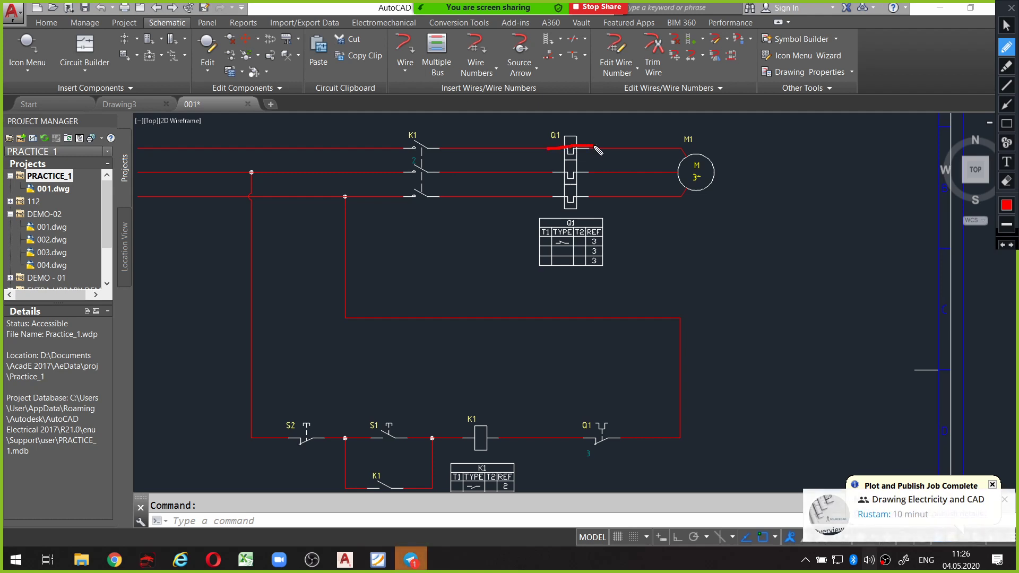
drag(545, 171, 589, 171)
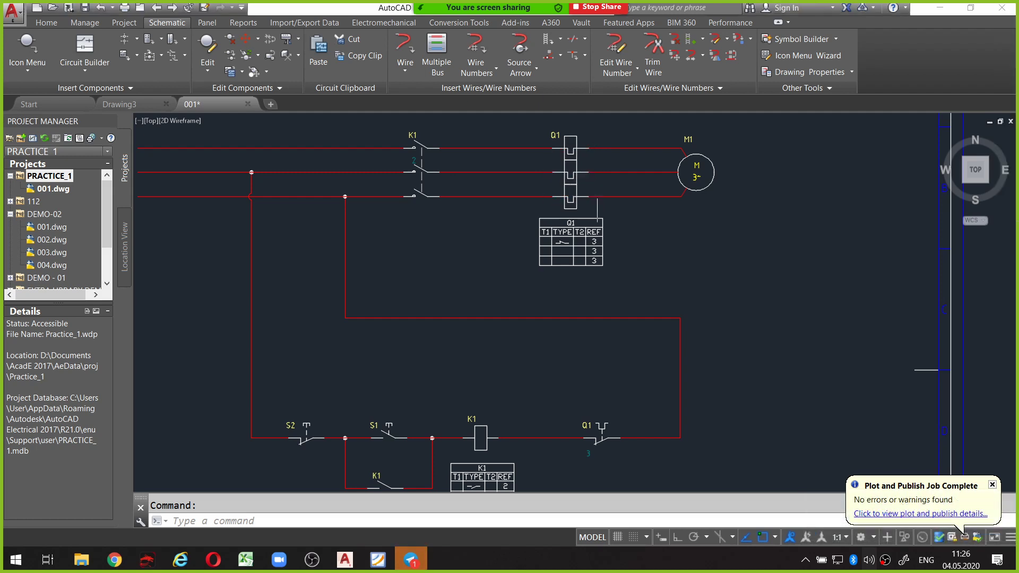
key(alt)
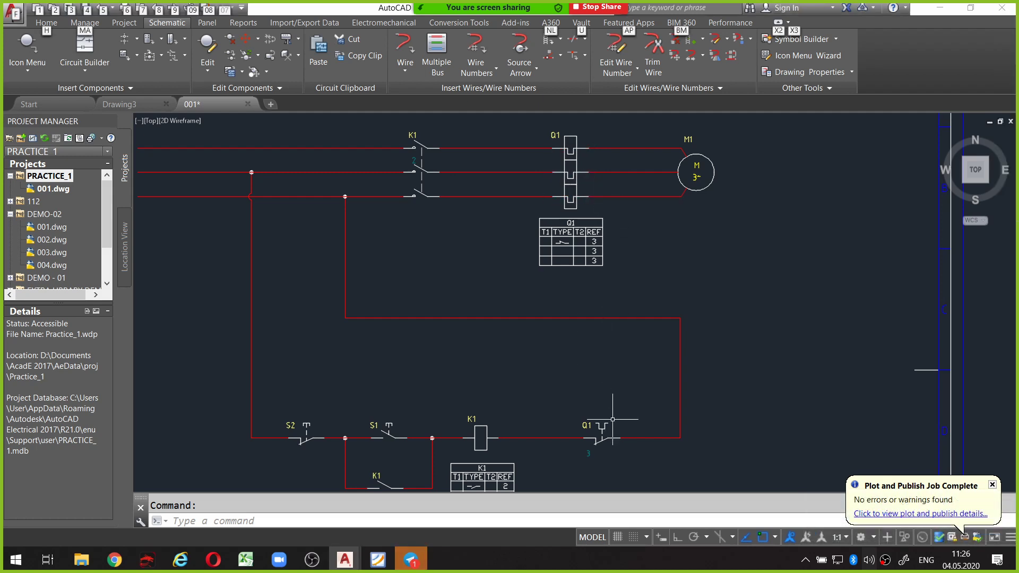
Reopen Q1's lower pole in Edit Component and confirm it unchanged, keeping cross-reference 3.
scroll(612, 419, up, 2)
scroll(605, 368, up, 2)
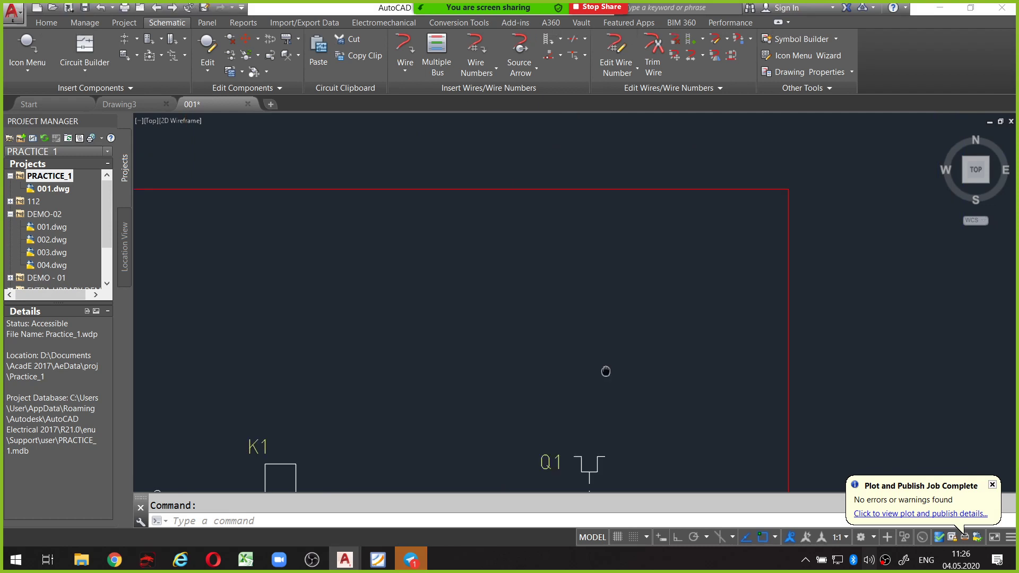
scroll(605, 369, down, 2)
middle_drag(605, 368, 625, 405)
scroll(625, 404, down, 2)
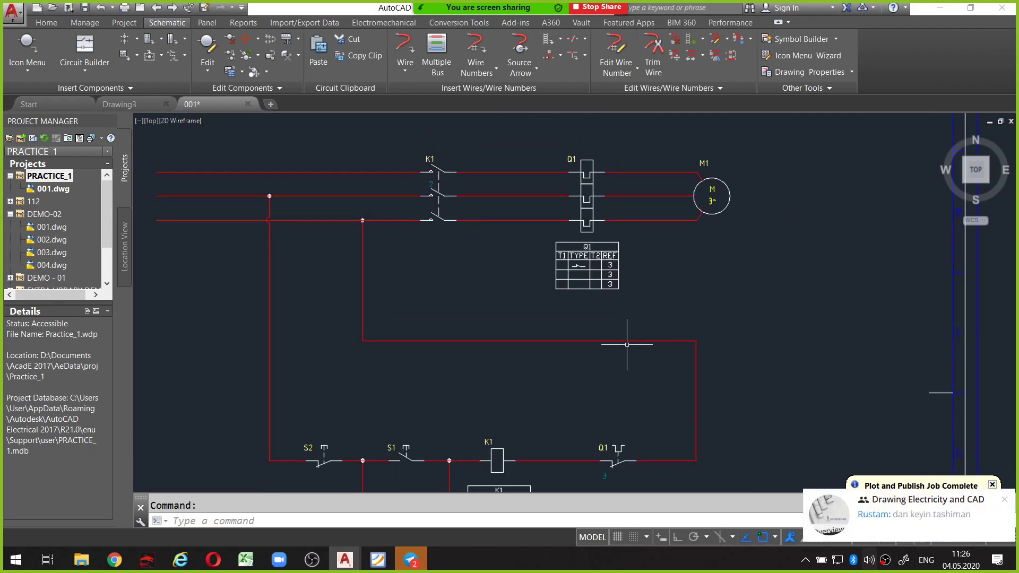
scroll(625, 341, up, 2)
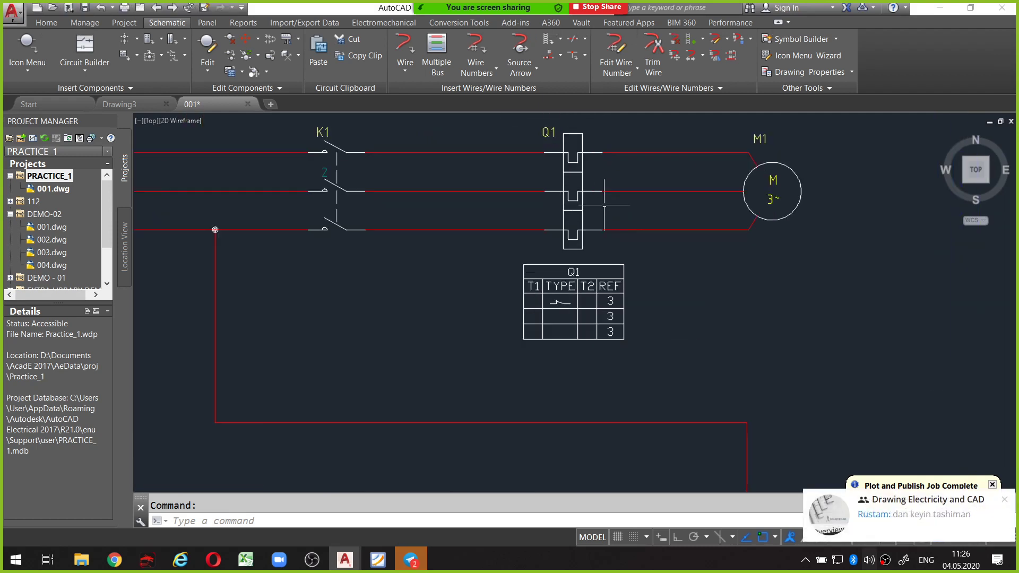
right_click(582, 221)
click(585, 187)
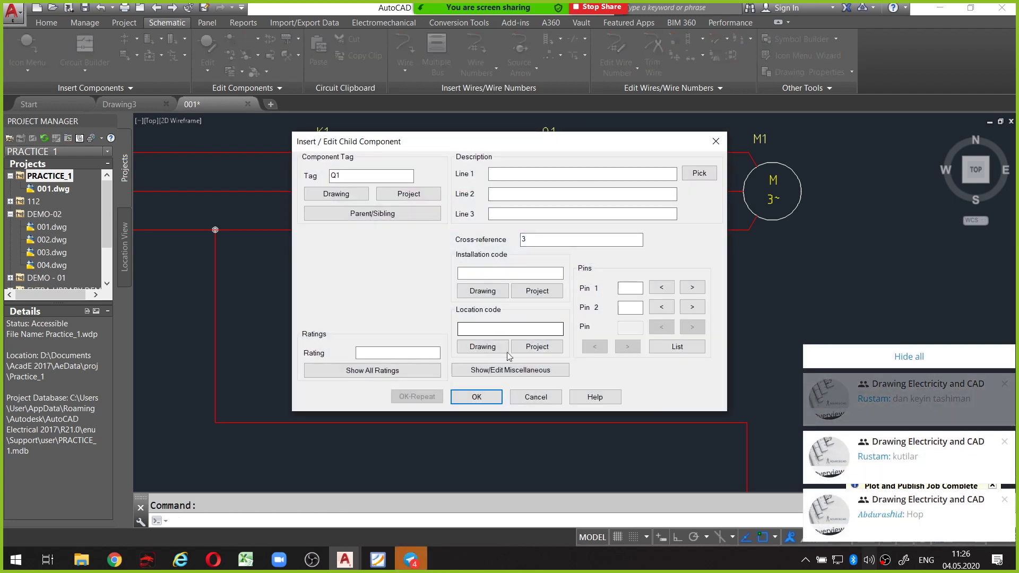
click(485, 396)
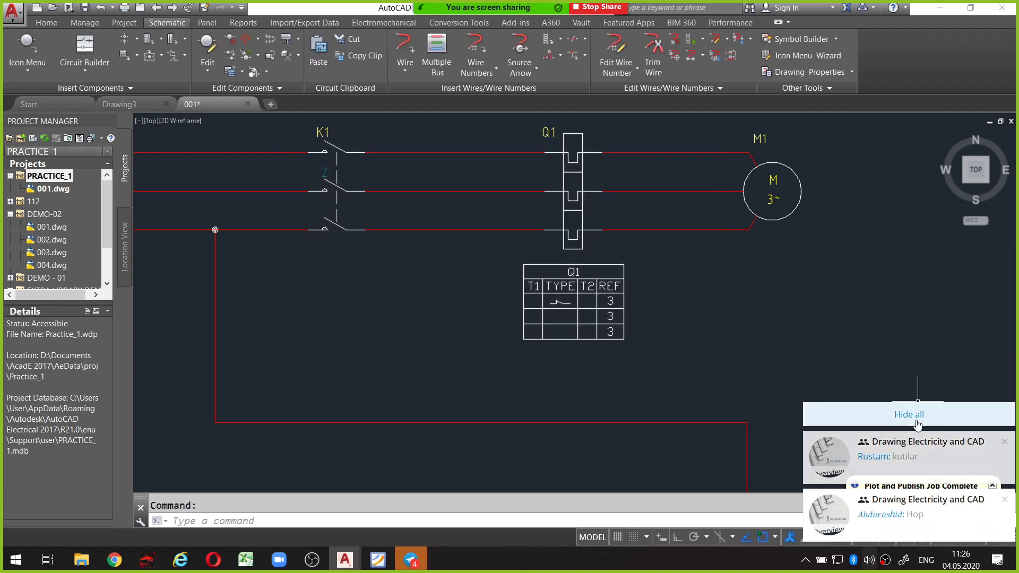
Zoom out to the full sheet and bring up Practice_1_.pdf in Foxit Reader.
middle_drag(634, 235, 649, 267)
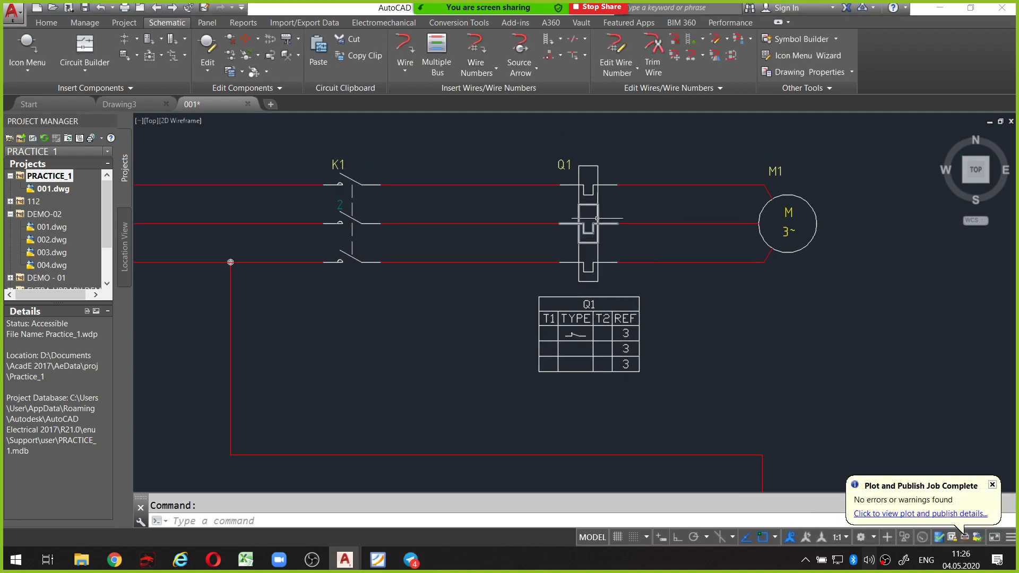
scroll(663, 230, down, 2)
scroll(664, 229, down, 2)
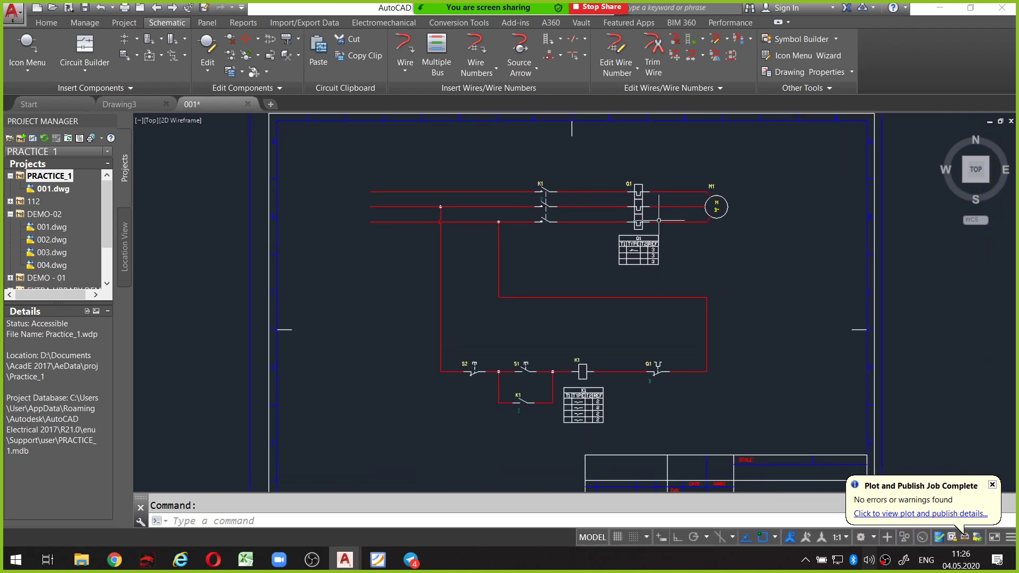
middle_drag(663, 230, 653, 232)
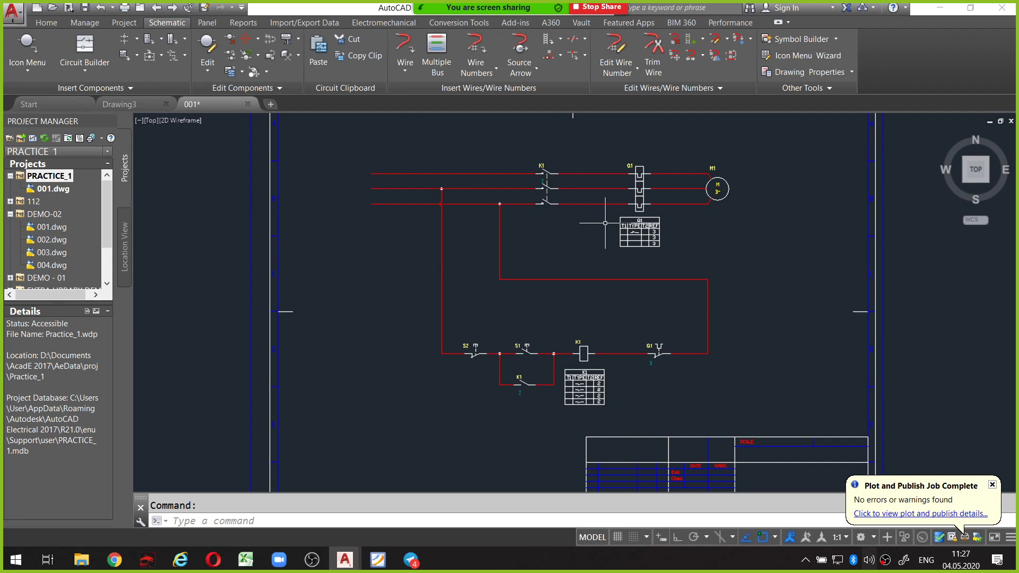
middle_drag(725, 224, 697, 267)
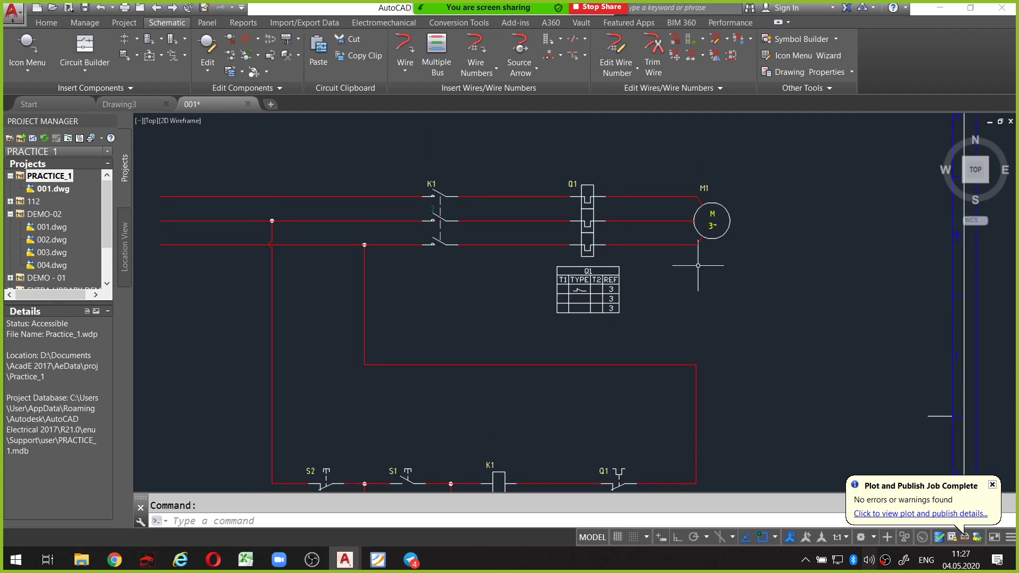
click(377, 559)
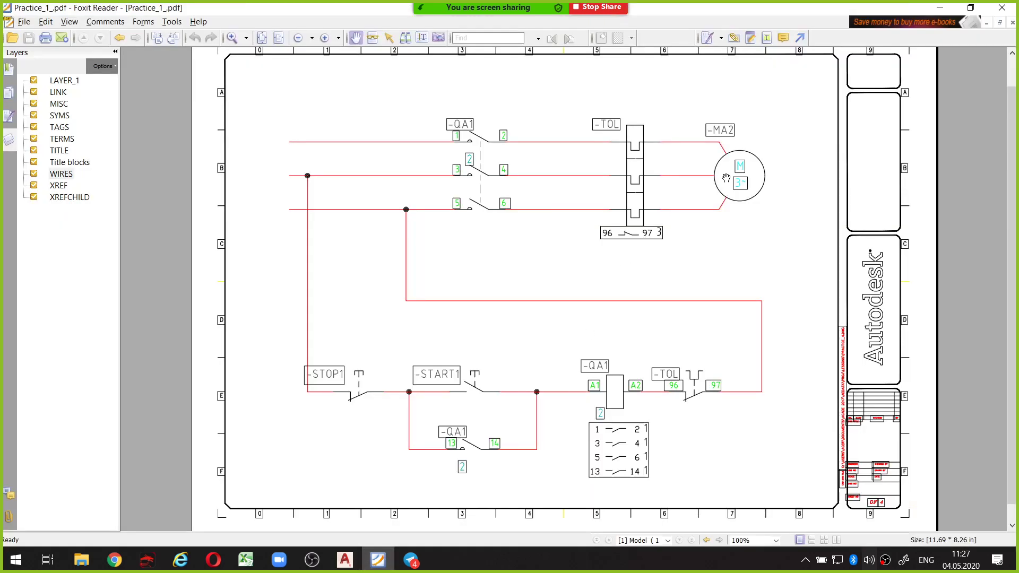
Mark the motor wires near MA2 on the PDF with the screen pen, clear them, and return to AutoCAD.
key(ctrl+shift+p)
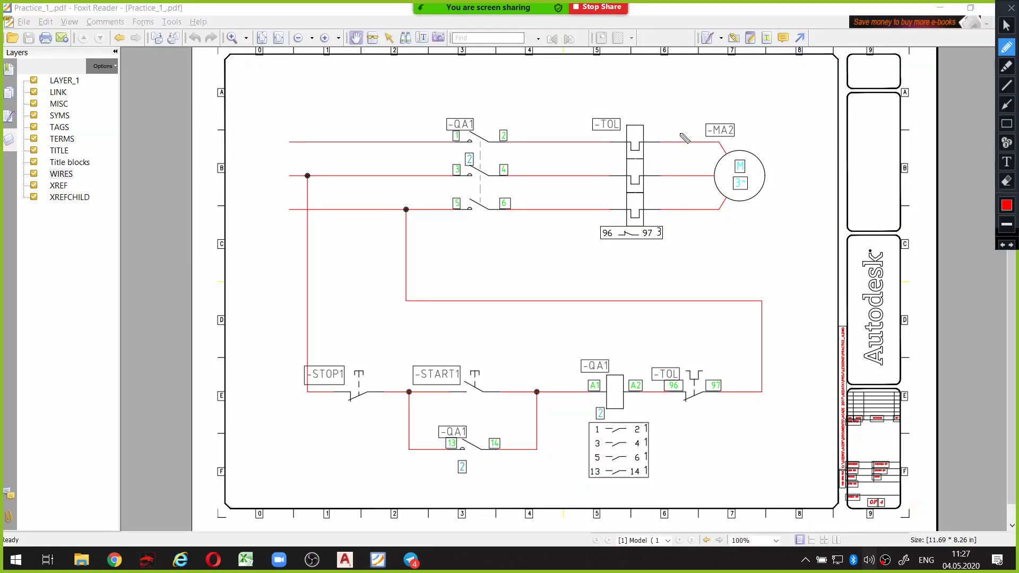
drag(681, 137, 683, 204)
drag(290, 141, 295, 144)
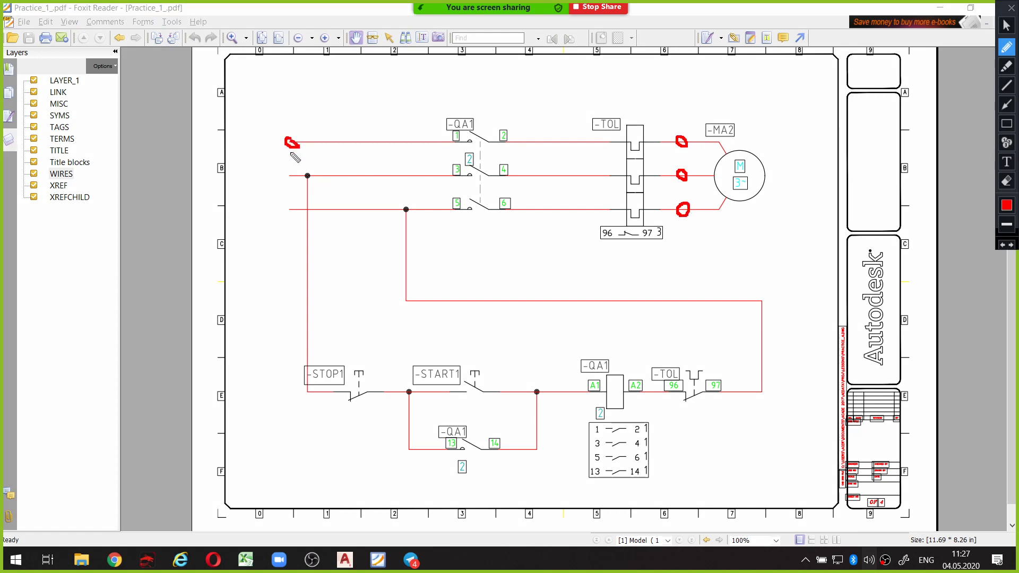
drag(292, 204, 289, 208)
drag(708, 137, 700, 213)
key(Escape)
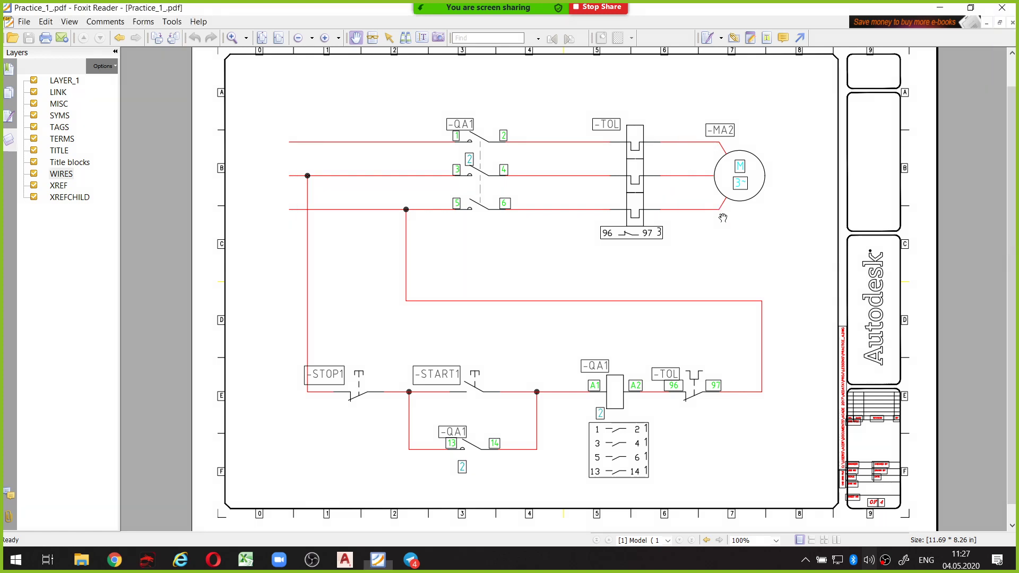
key(alt+Tab)
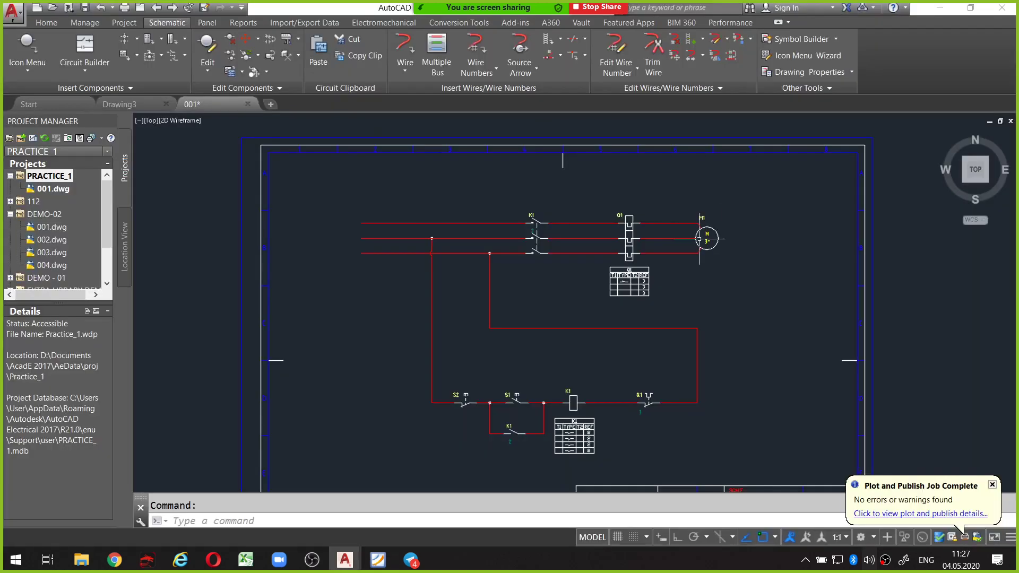
Pan and zoom in on the motor start/stop schematic.
middle_drag(667, 279, 678, 263)
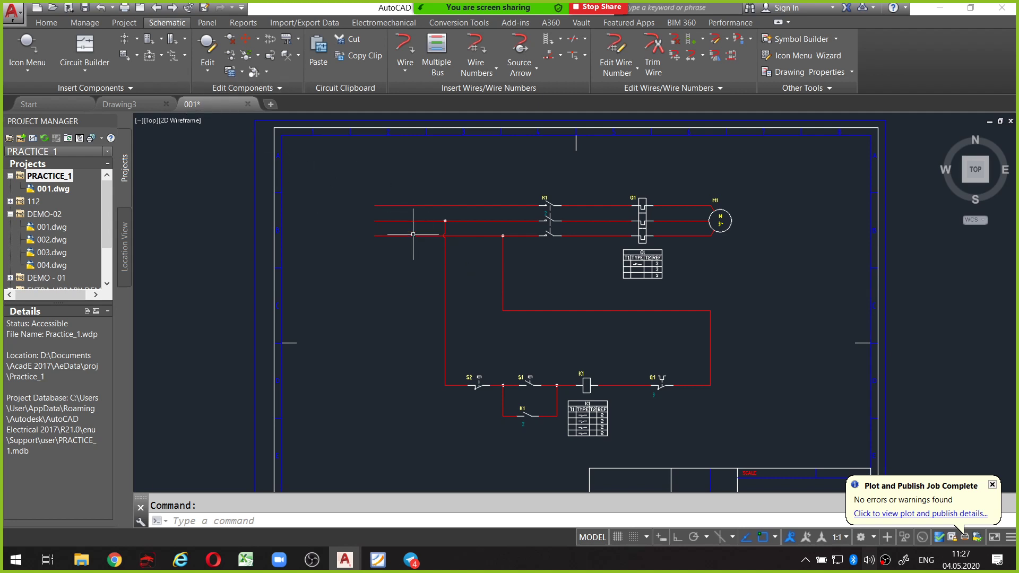
scroll(413, 234, up, 2)
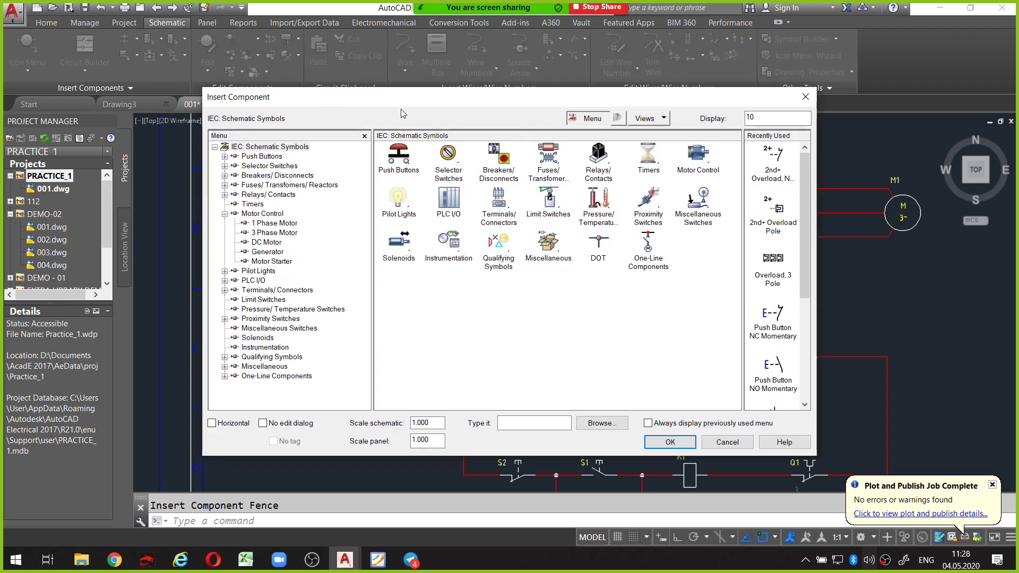
Pick Terminals/Connectors > Round with Terminal Number and fence vertically across the three power lines left of K1.
drag(436, 104, 449, 90)
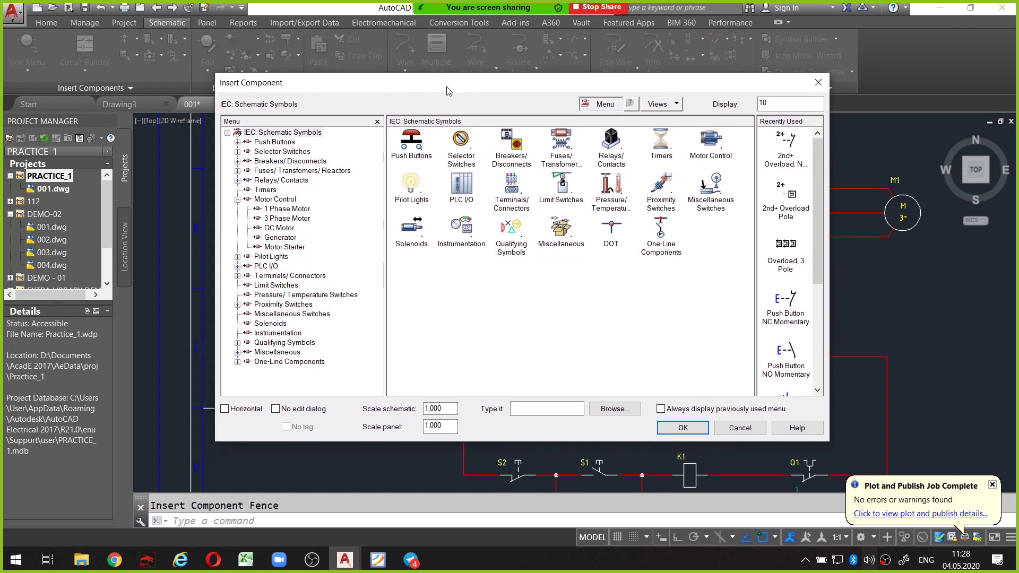
click(517, 192)
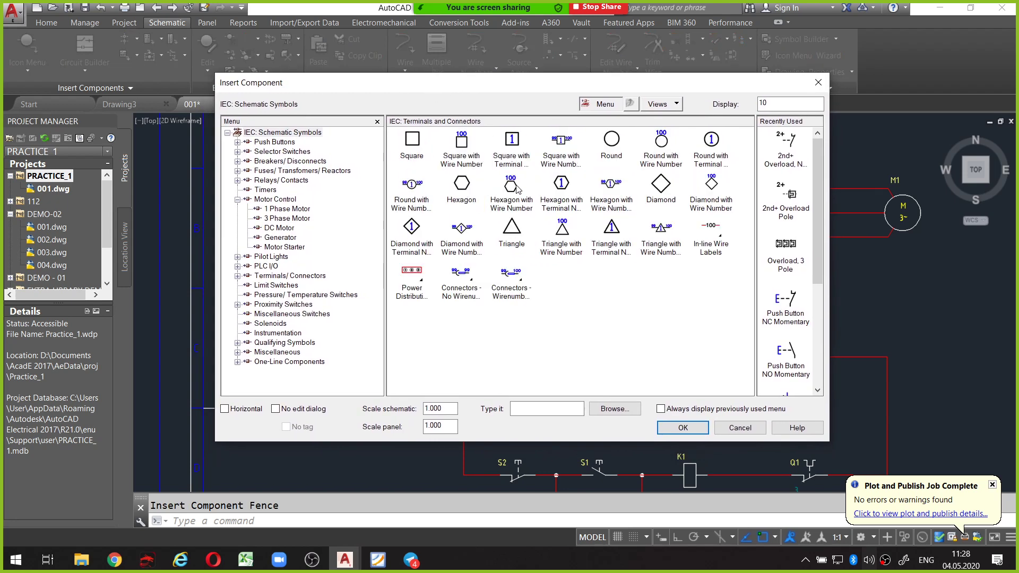
click(711, 141)
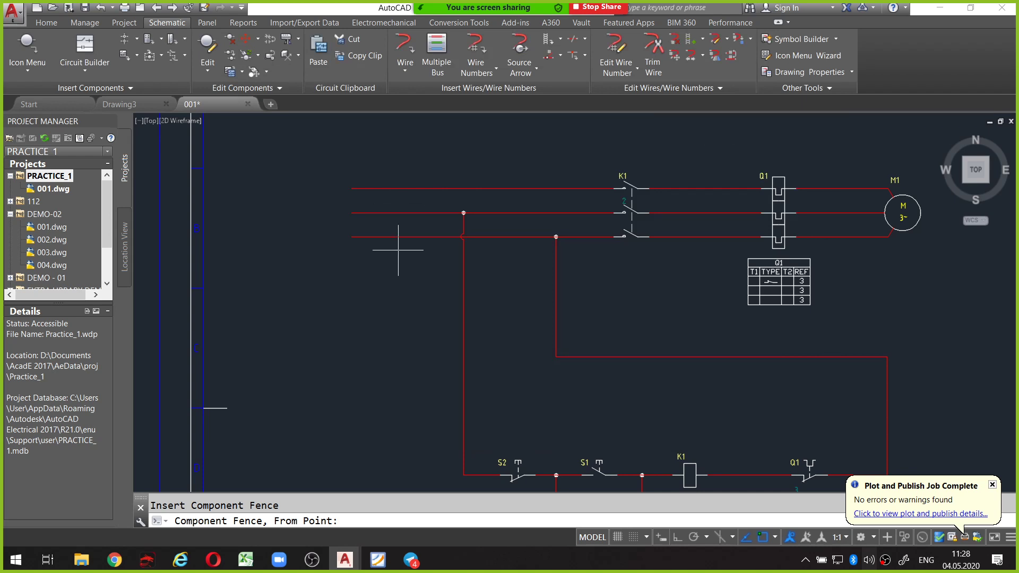
click(402, 162)
click(678, 538)
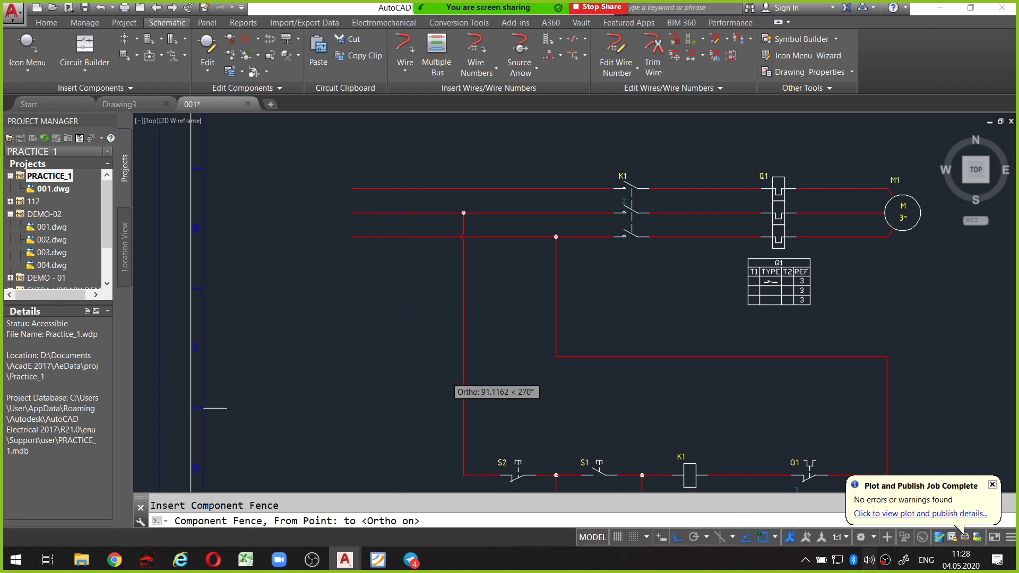
click(401, 256)
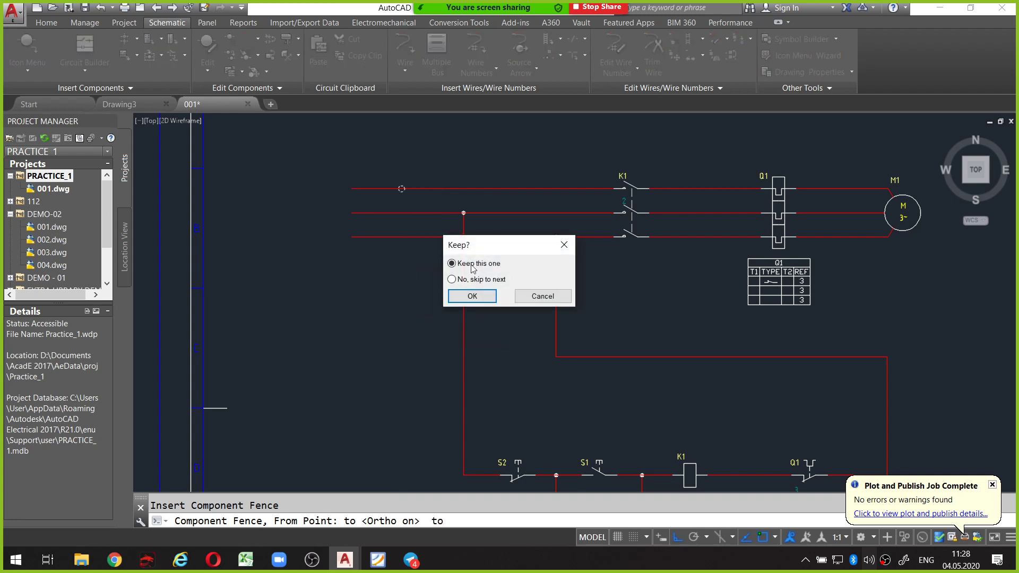
drag(487, 247, 492, 240)
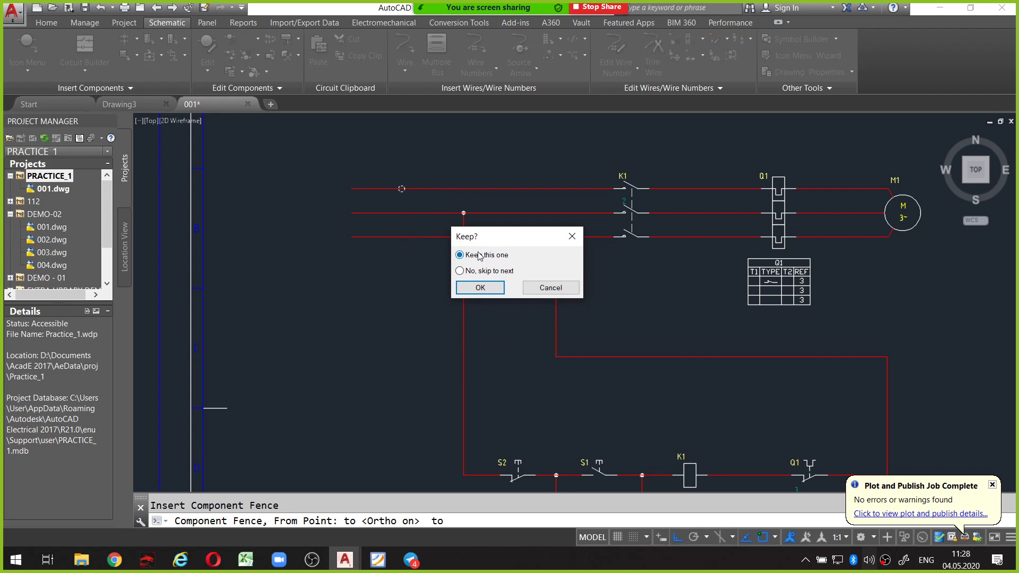
Tag the first terminal XT1 number 1 and keep terminals on all three lines.
click(494, 289)
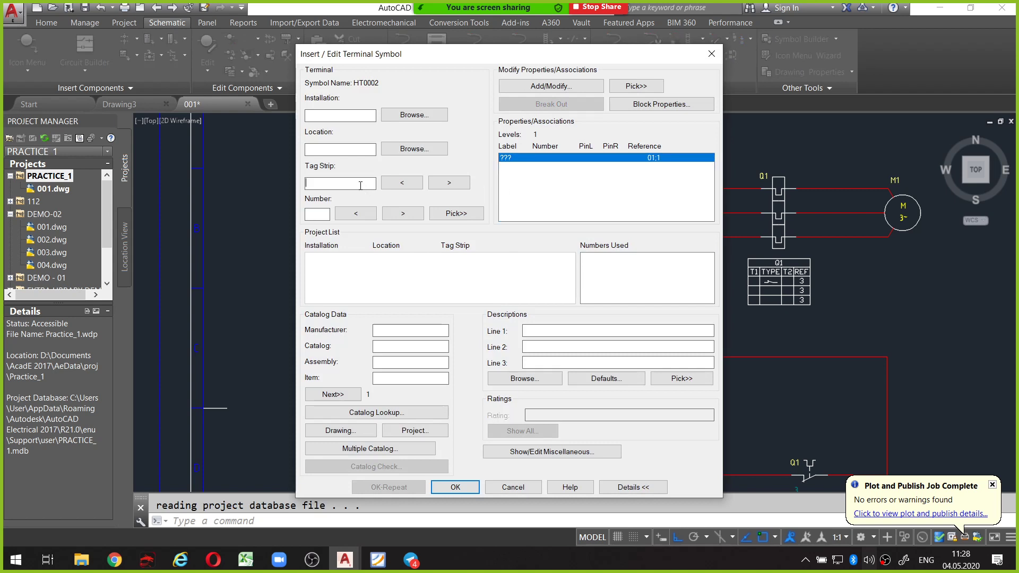
text(XT1)
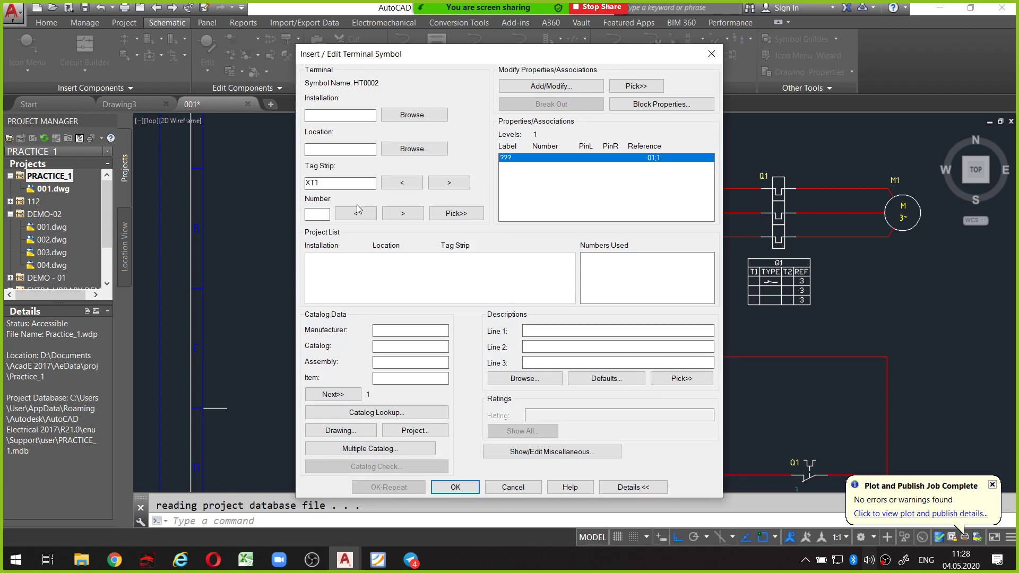
key(Tab)
click(416, 215)
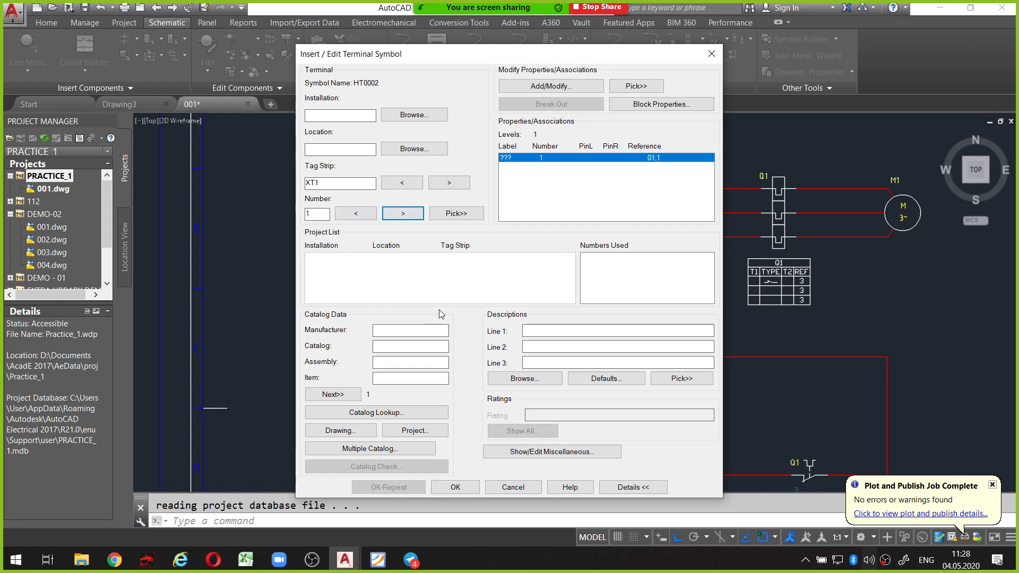
click(465, 488)
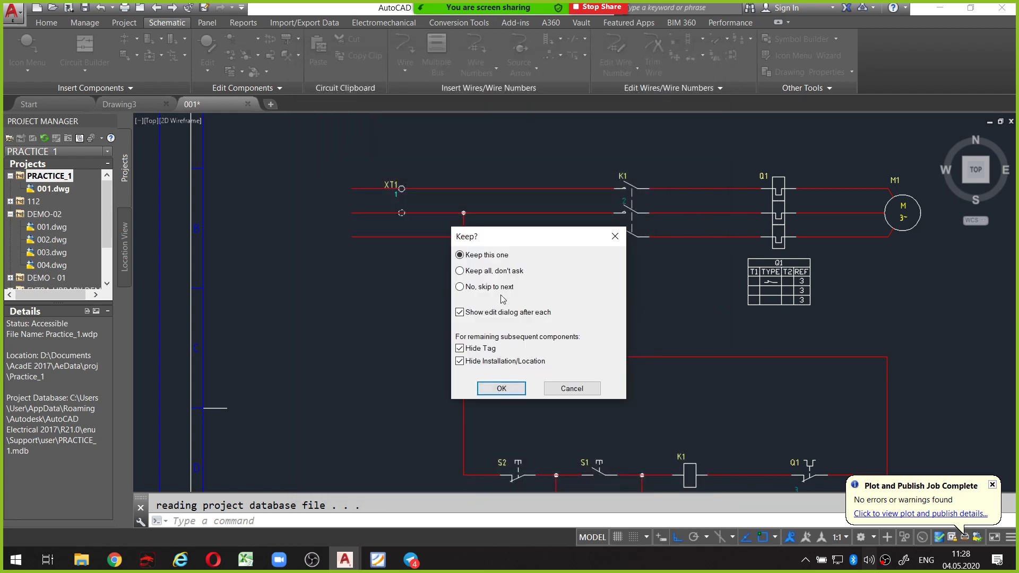
click(465, 272)
click(501, 389)
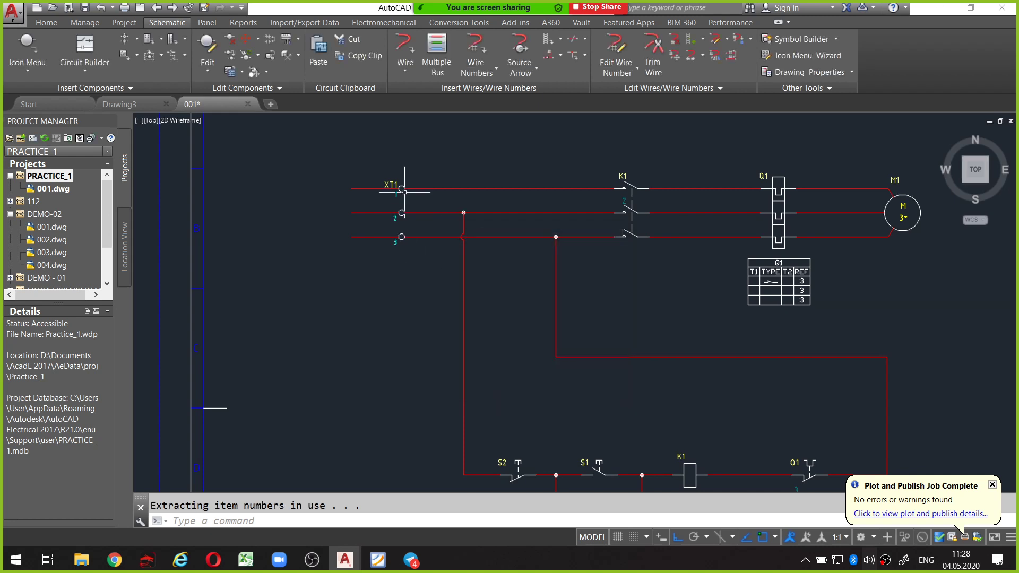
scroll(401, 182, up, 4)
scroll(399, 183, down, 4)
middle_drag(400, 183, 355, 183)
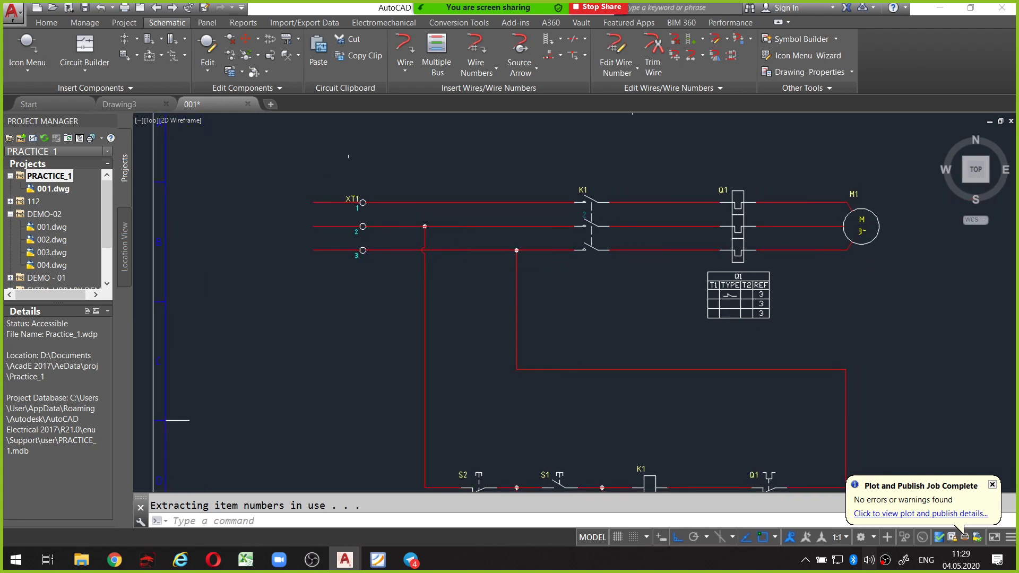
middle_drag(532, 227, 463, 225)
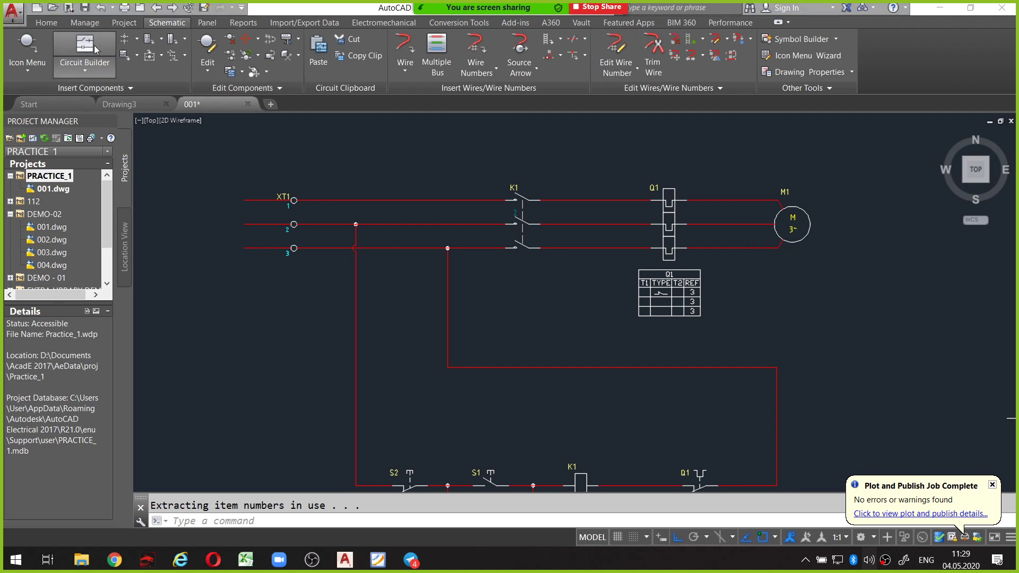
Multiple-insert the recently used round terminal along a fence across the three motor lines between Q1 and M1.
click(130, 41)
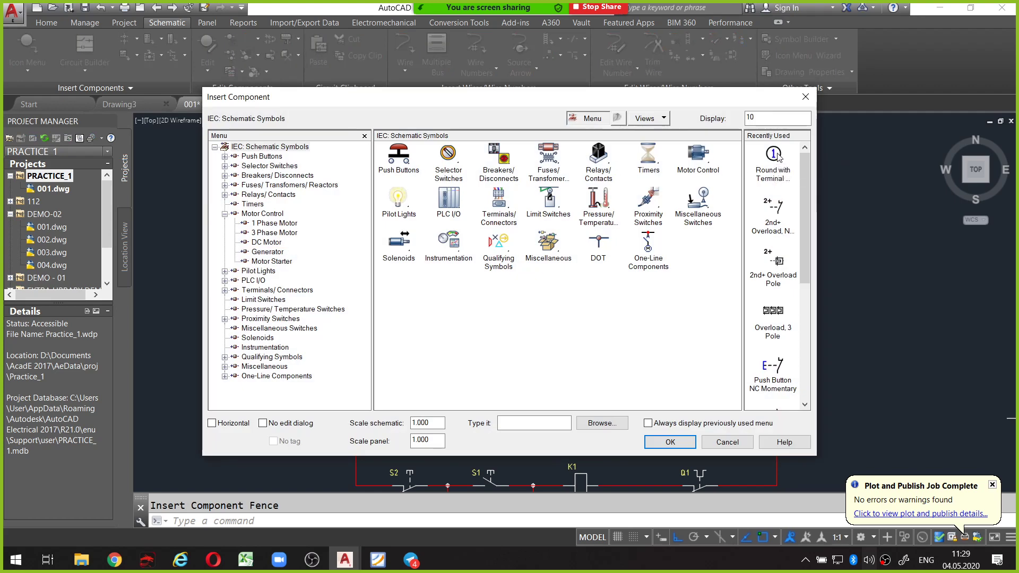
drag(748, 138, 792, 141)
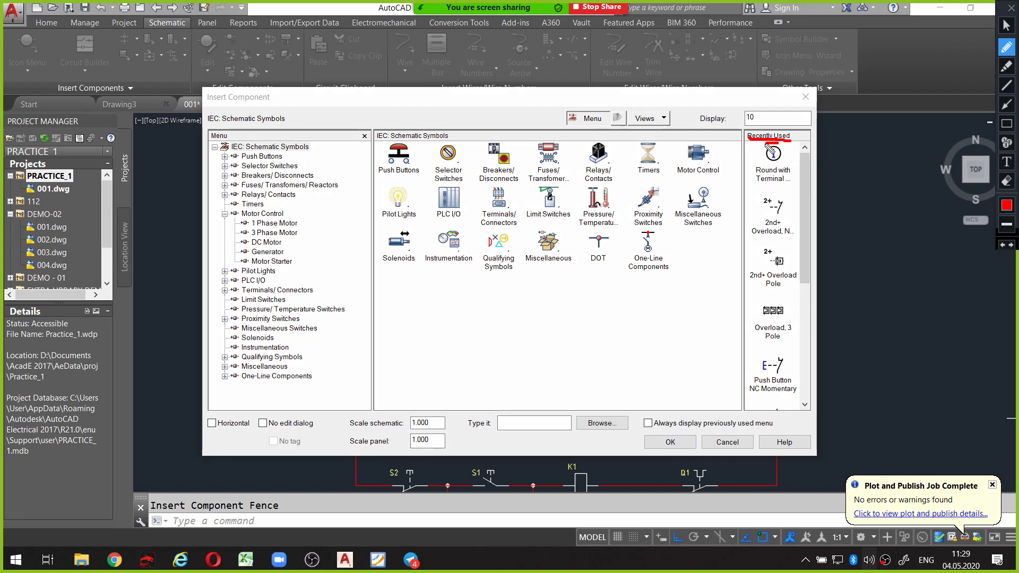
click(775, 157)
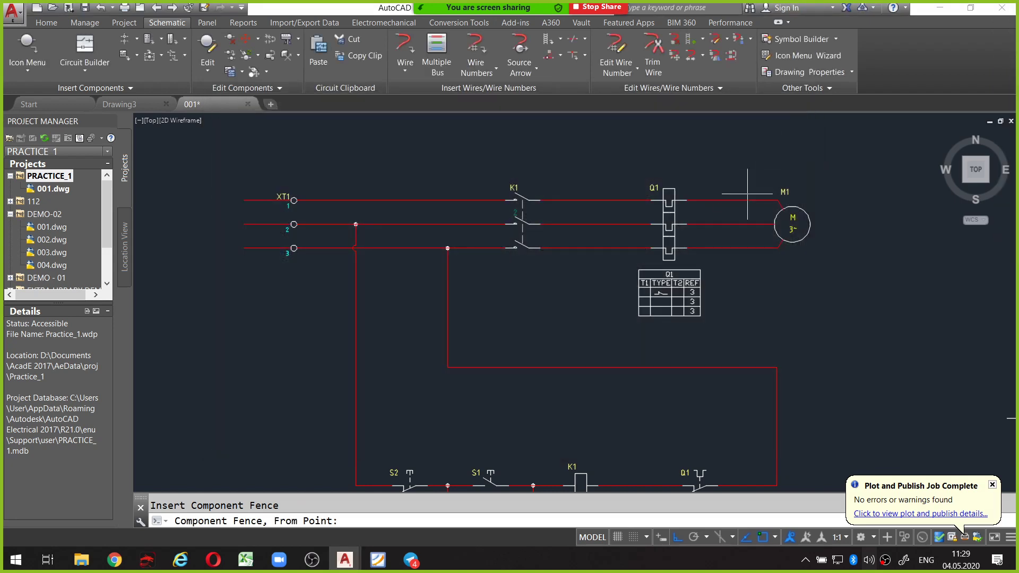
scroll(737, 175, up, 4)
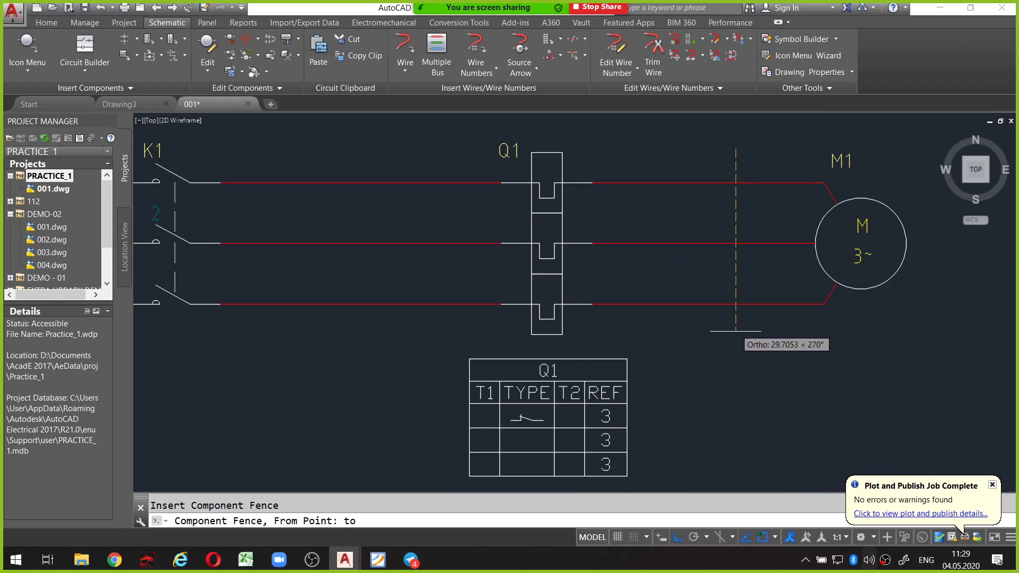
click(737, 335)
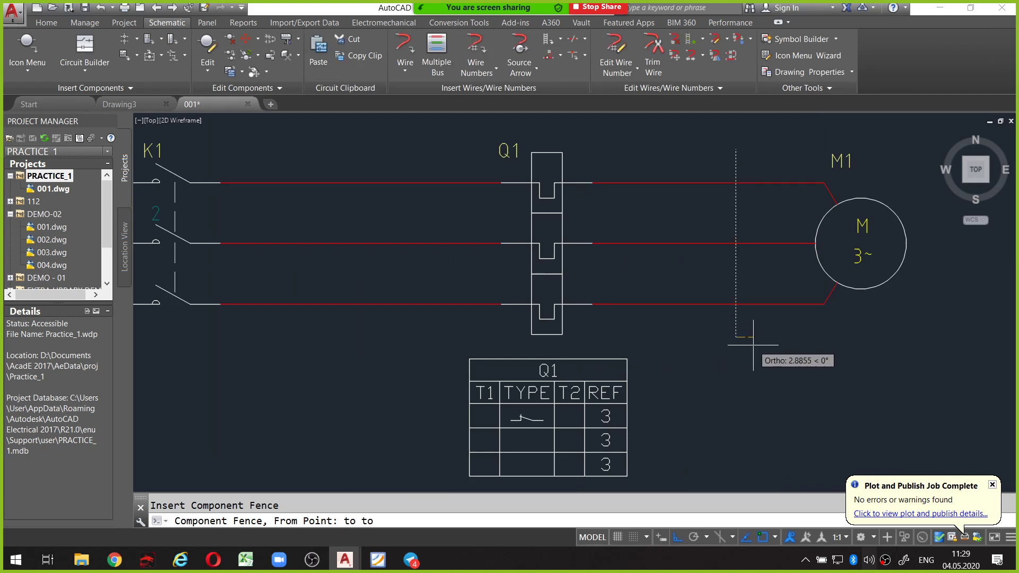
key(Return)
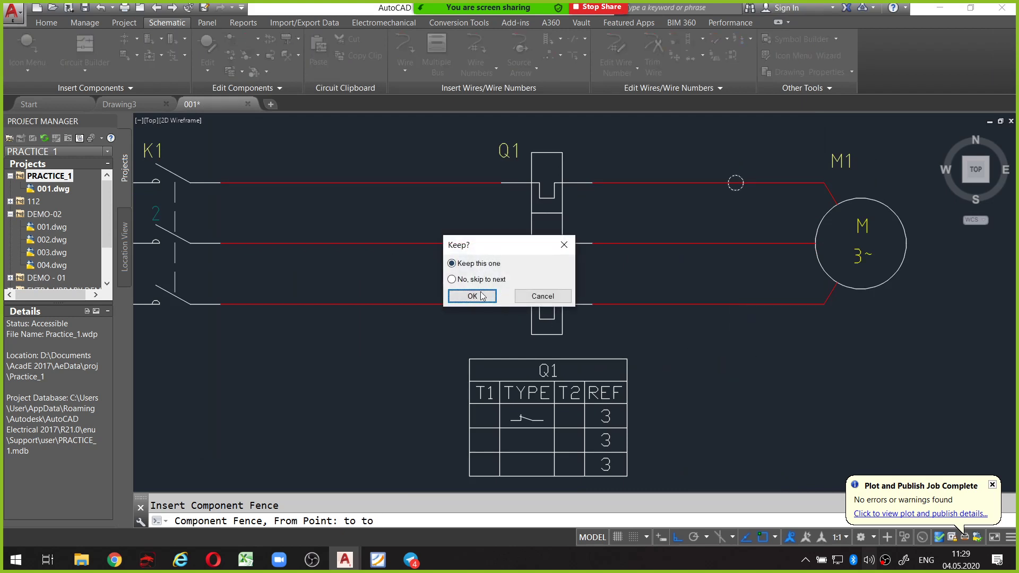
Number the first terminal XT2 1 and keep all, placing XT2 terminals 1, 2 and 3.
click(472, 296)
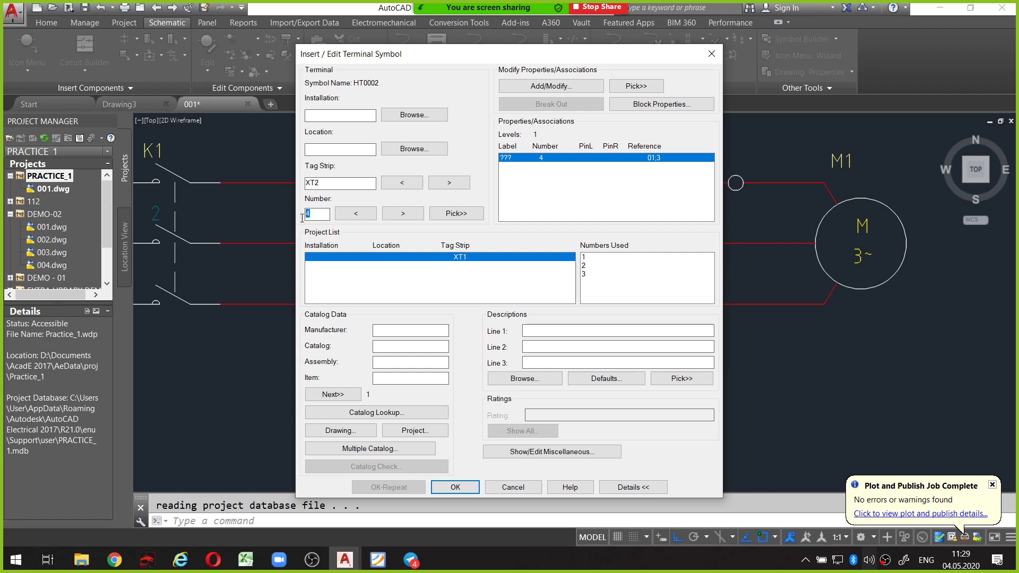
click(403, 213)
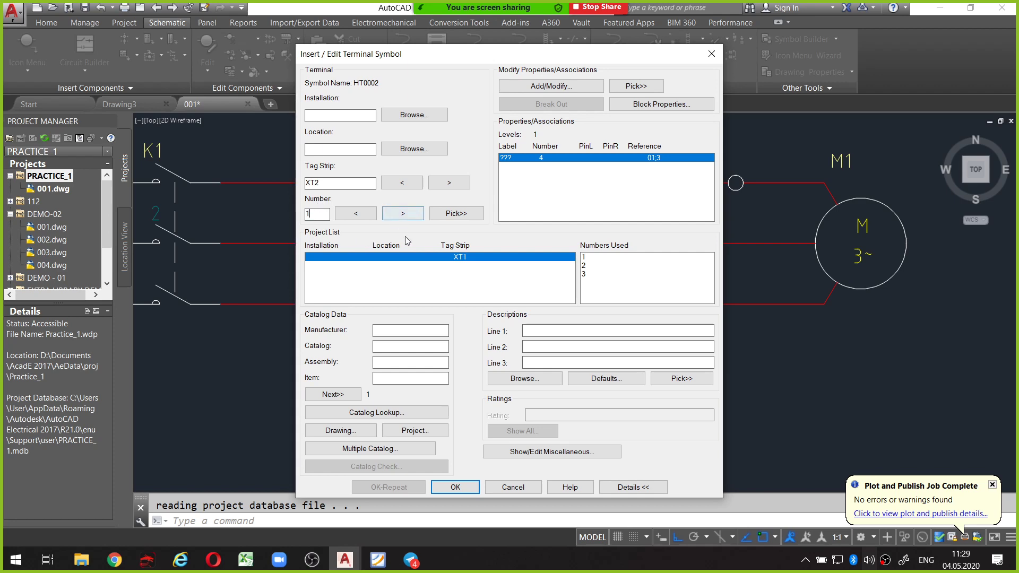
click(455, 487)
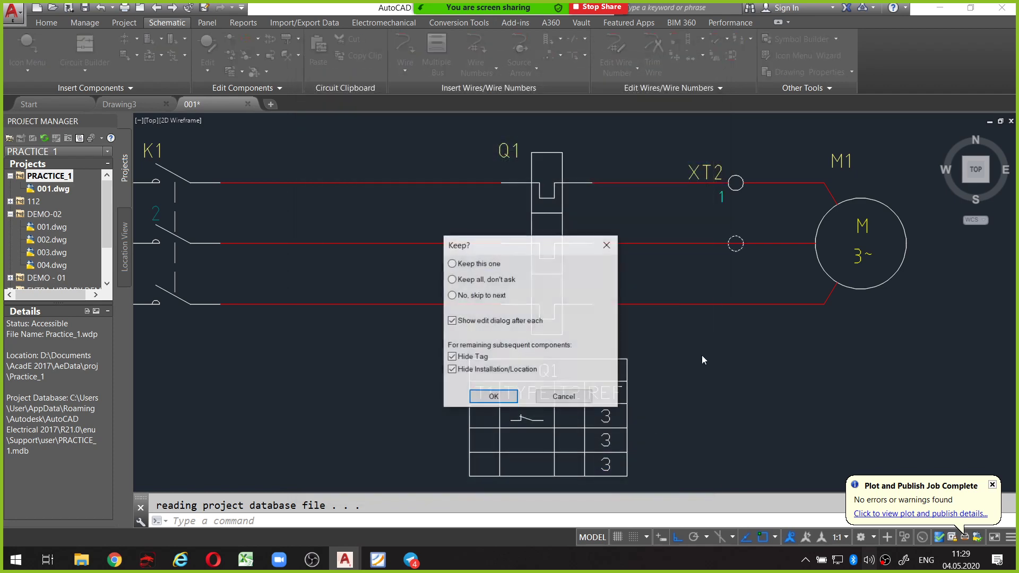
click(473, 280)
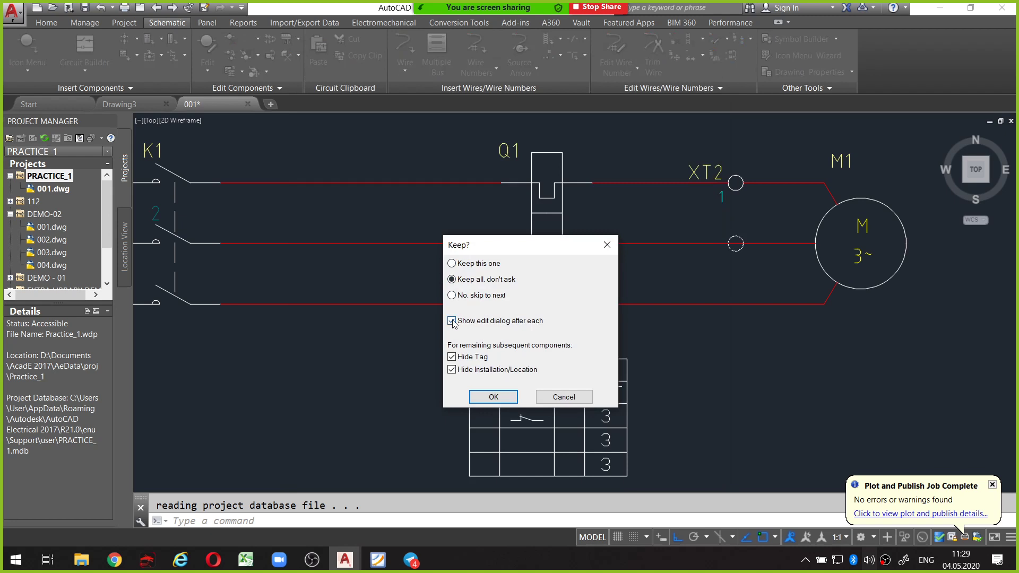
click(451, 321)
click(494, 397)
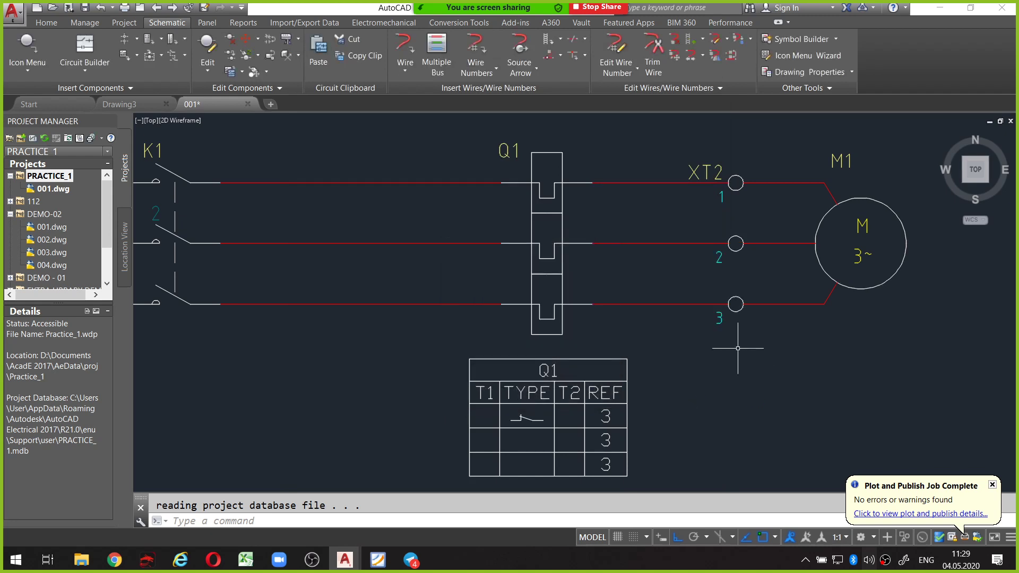
scroll(738, 348, down, 4)
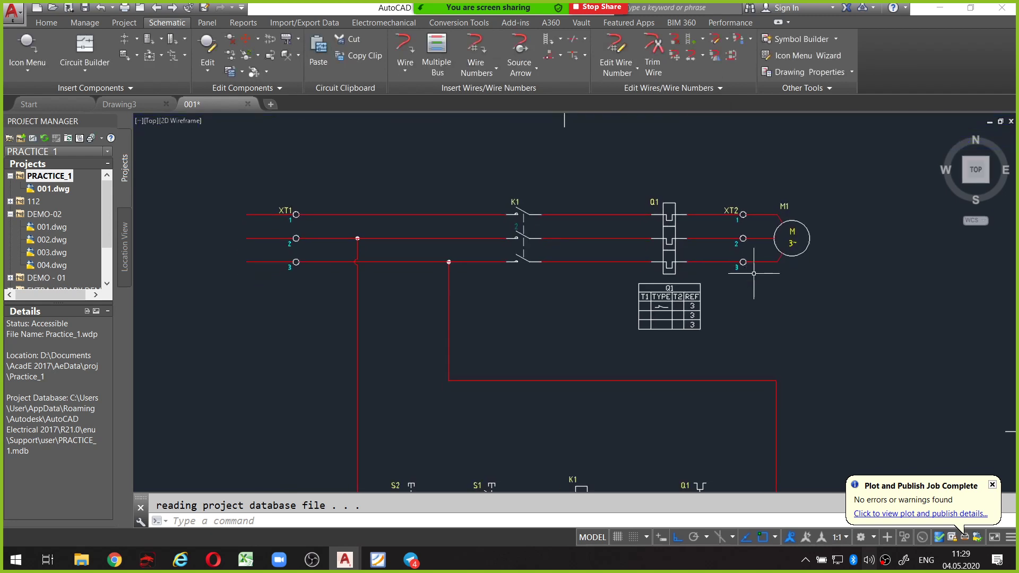
Zoom in close on the XT1 terminals, K1 contacts and adjacent wire junctions.
middle_click(753, 273)
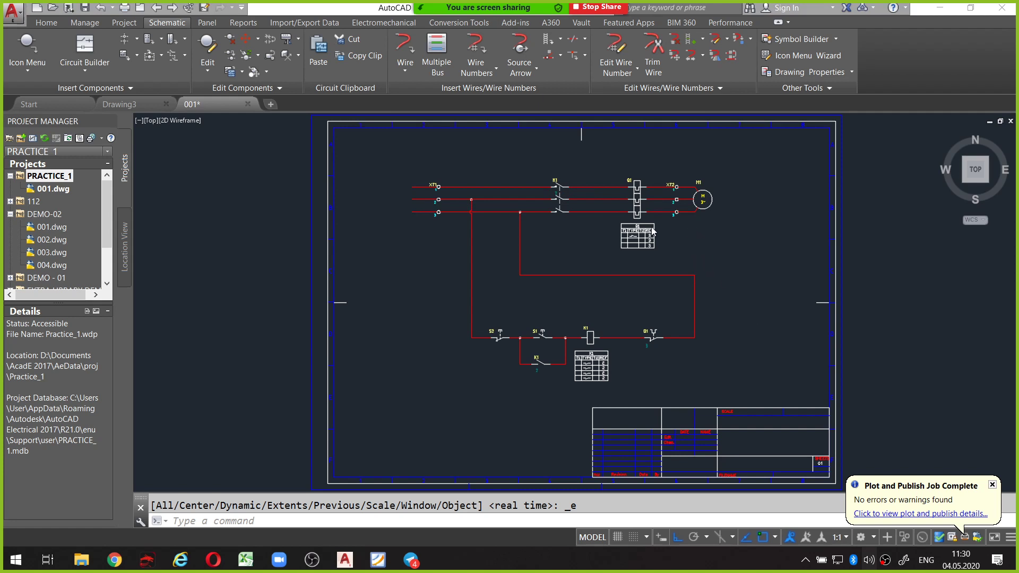
scroll(562, 233, up, 2)
scroll(562, 234, down, 2)
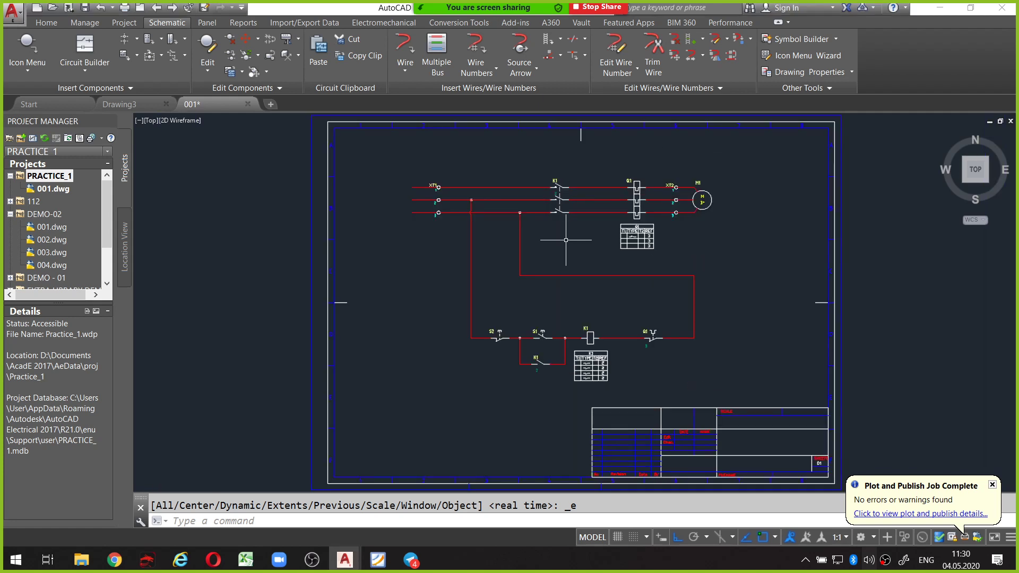
middle_drag(533, 237, 552, 237)
scroll(446, 195, up, 2)
scroll(446, 195, up, 2)
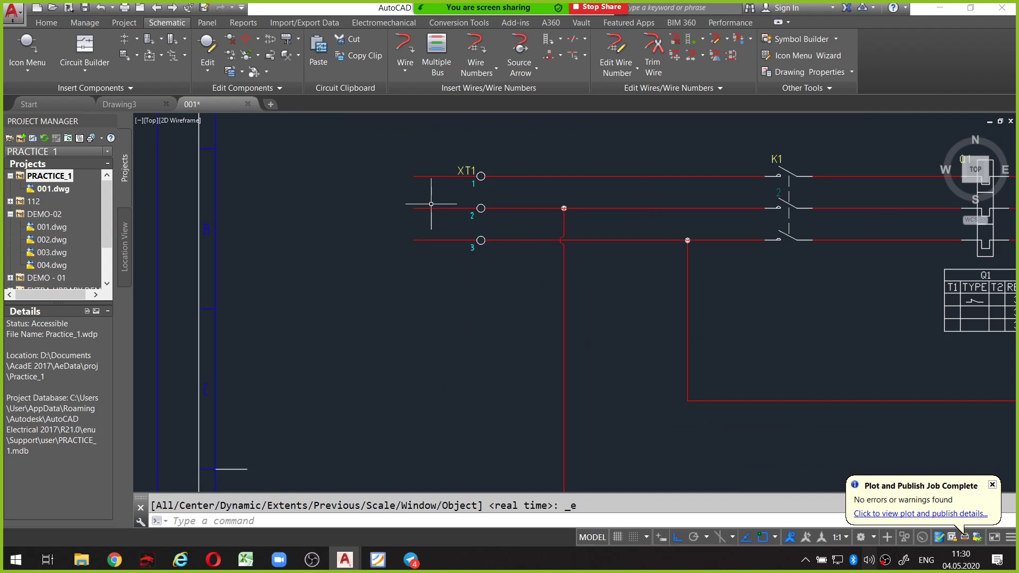
Trim the wire stubs left of XT1 with a crossing window so the lines start at XT1.
click(654, 56)
text(c)
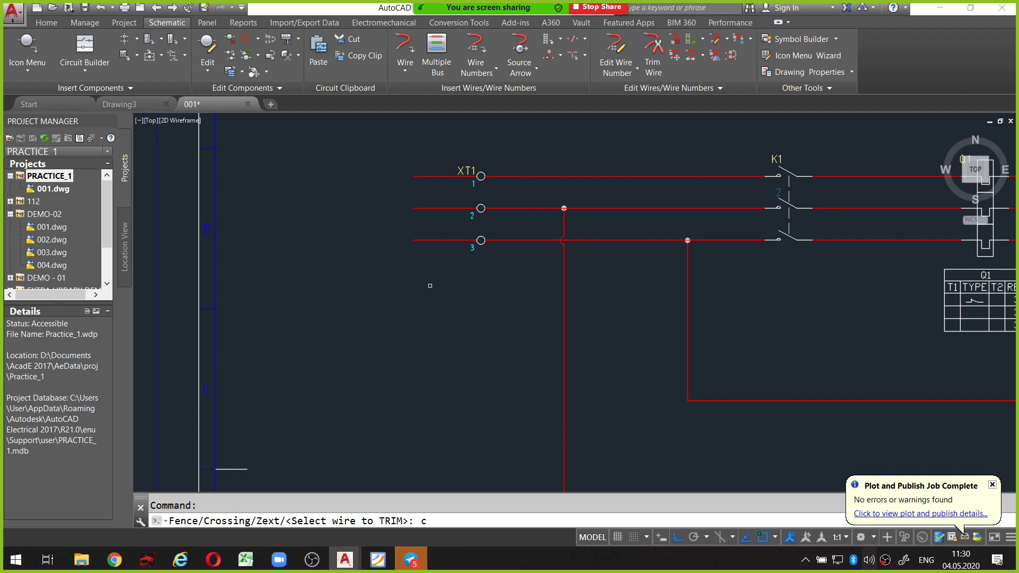
key(Return)
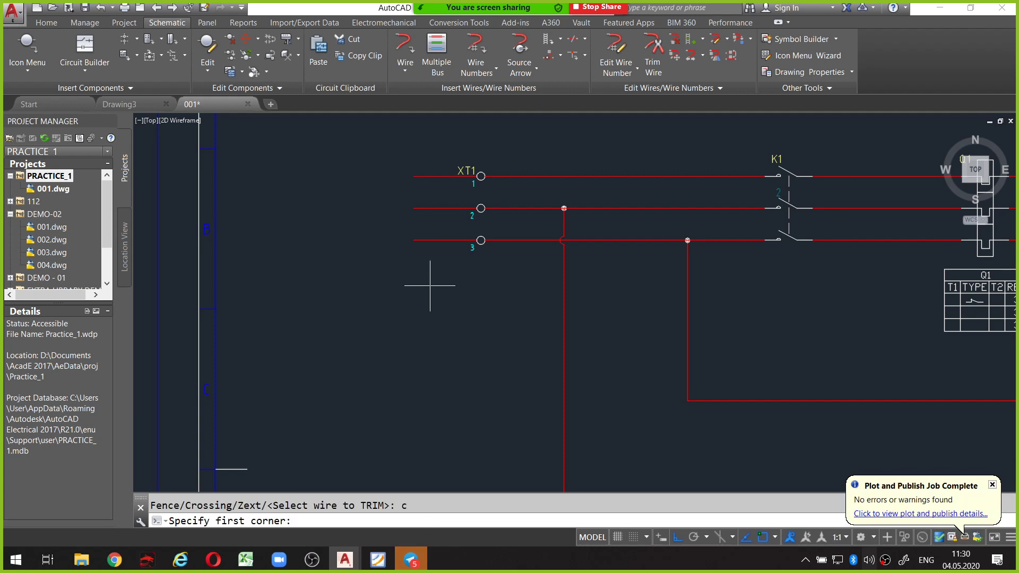
click(441, 270)
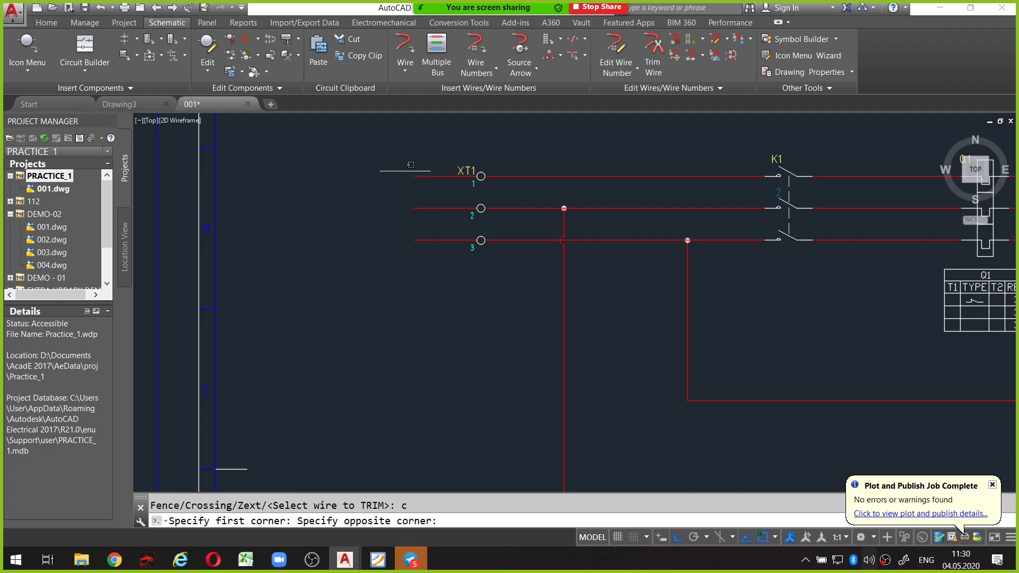
click(401, 151)
scroll(414, 175, down, 3)
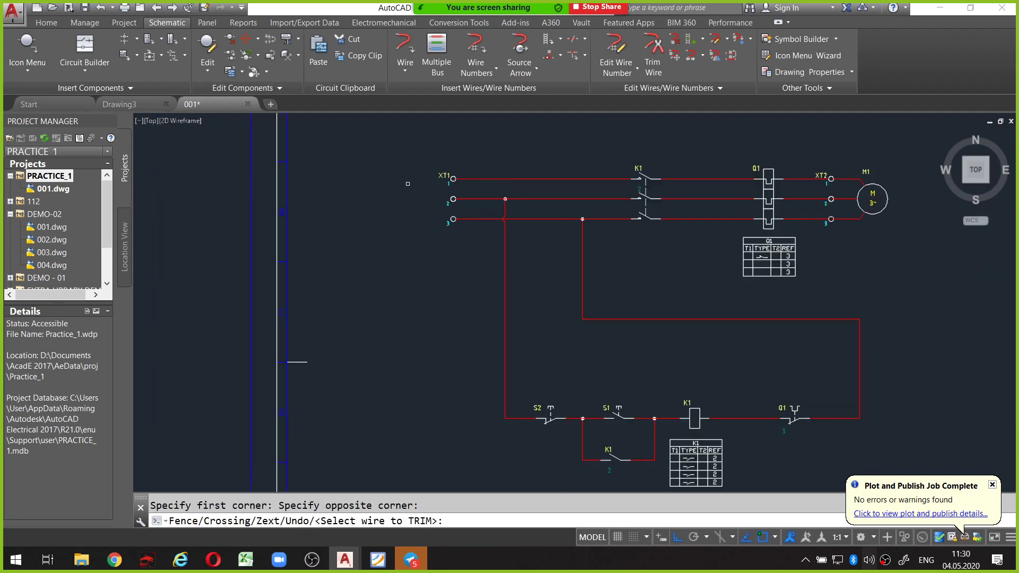
scroll(403, 191, down, 3)
scroll(463, 225, up, 1)
key(Return)
Zoom around the power circuit to check the trimmed wires at XT1.
scroll(506, 254, up, 2)
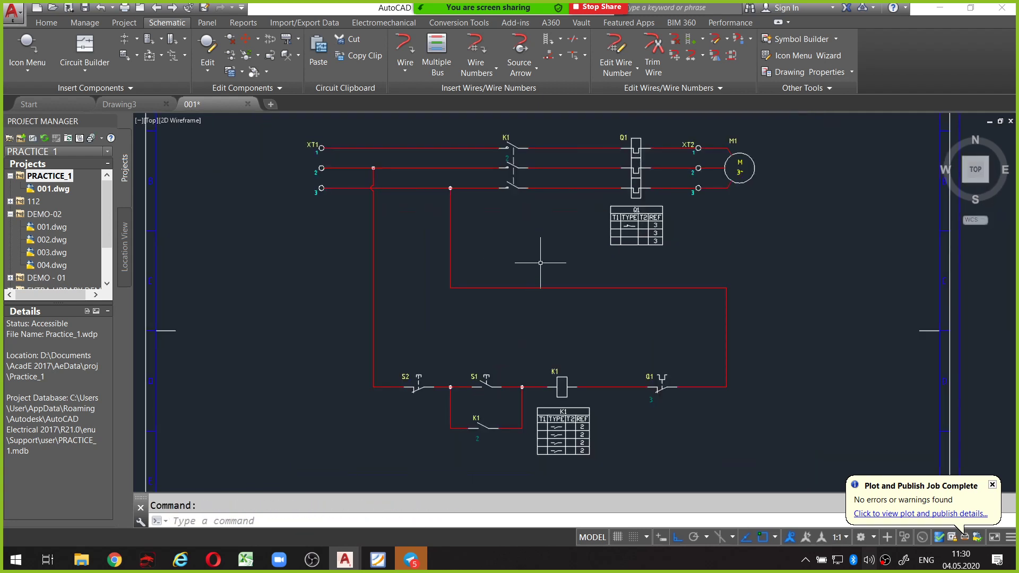
scroll(540, 263, up, 1)
scroll(588, 255, up, 1)
scroll(714, 169, up, 1)
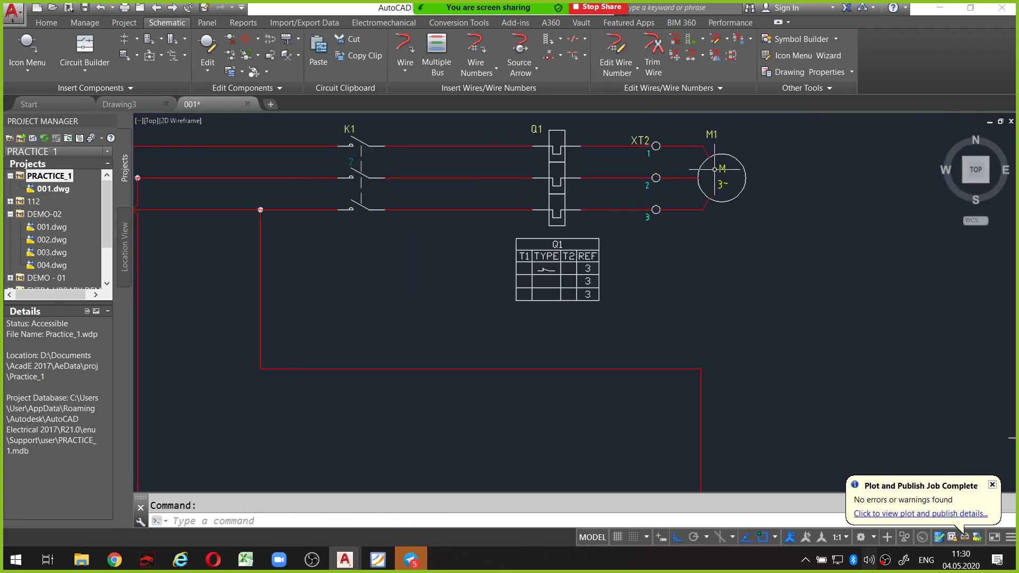
scroll(714, 169, down, 2)
scroll(695, 160, up, 2)
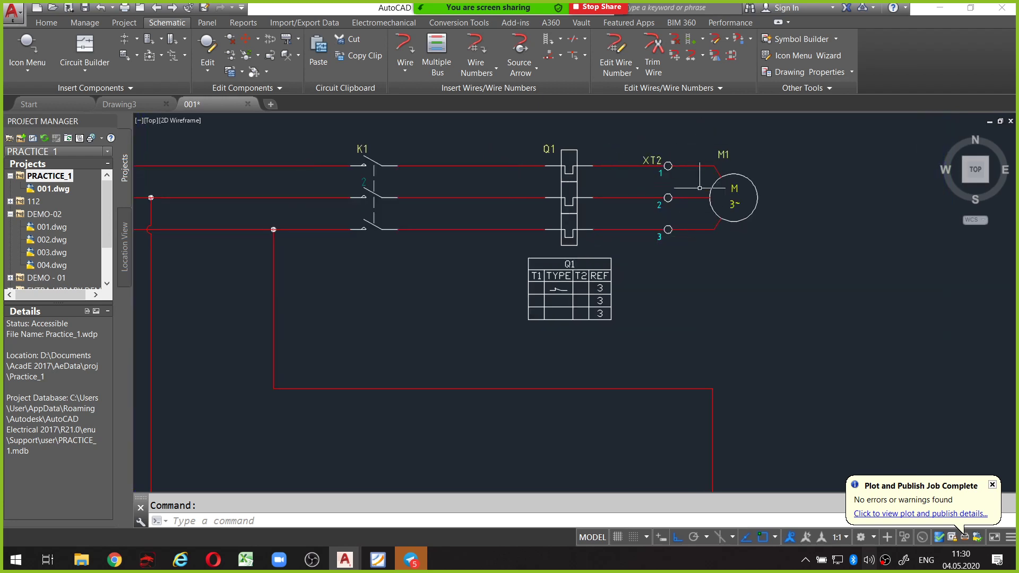
scroll(724, 186, up, 1)
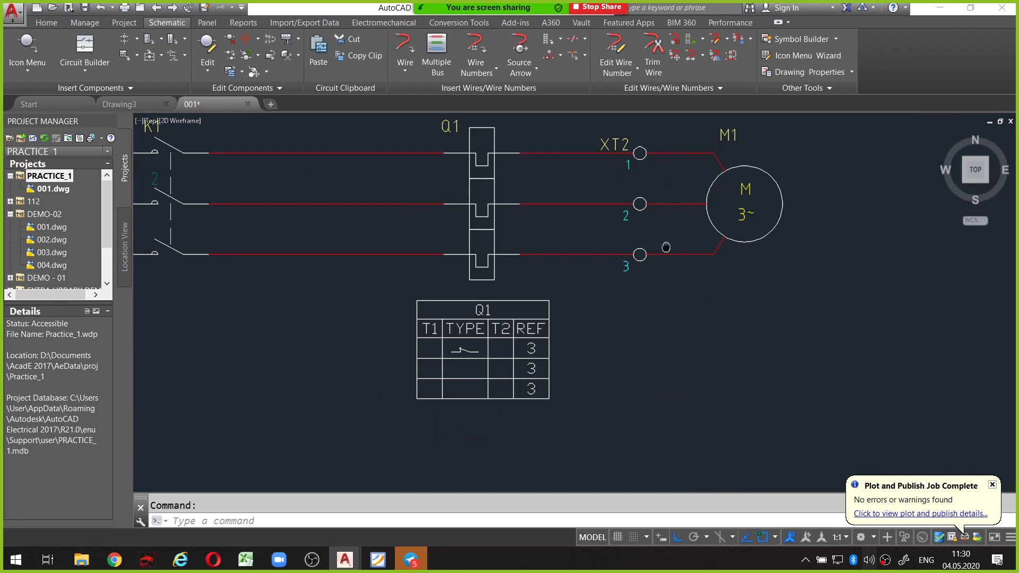
scroll(666, 247, down, 2)
scroll(671, 223, down, 1)
scroll(677, 197, down, 1)
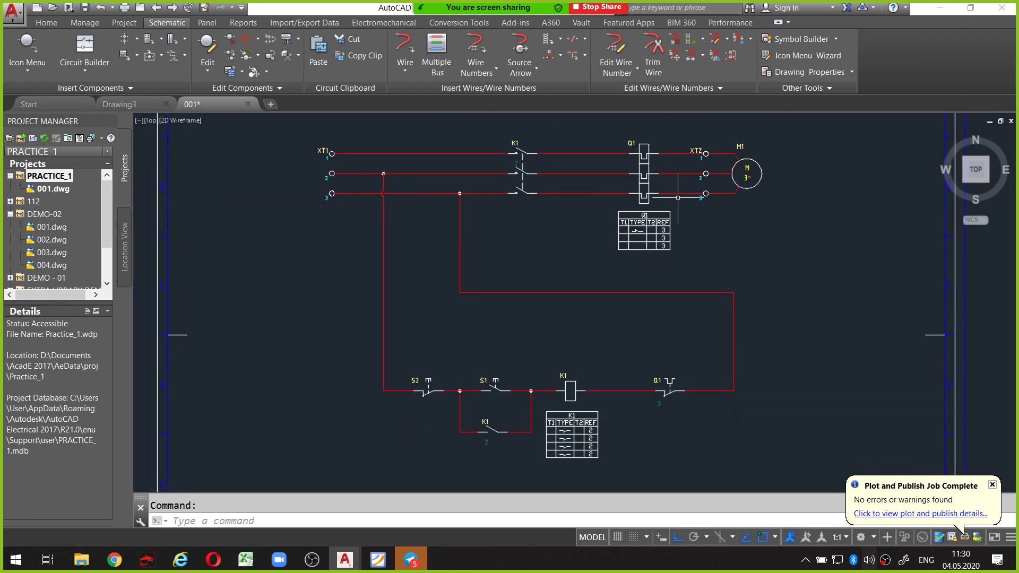
scroll(671, 194, up, 1)
scroll(663, 189, up, 1)
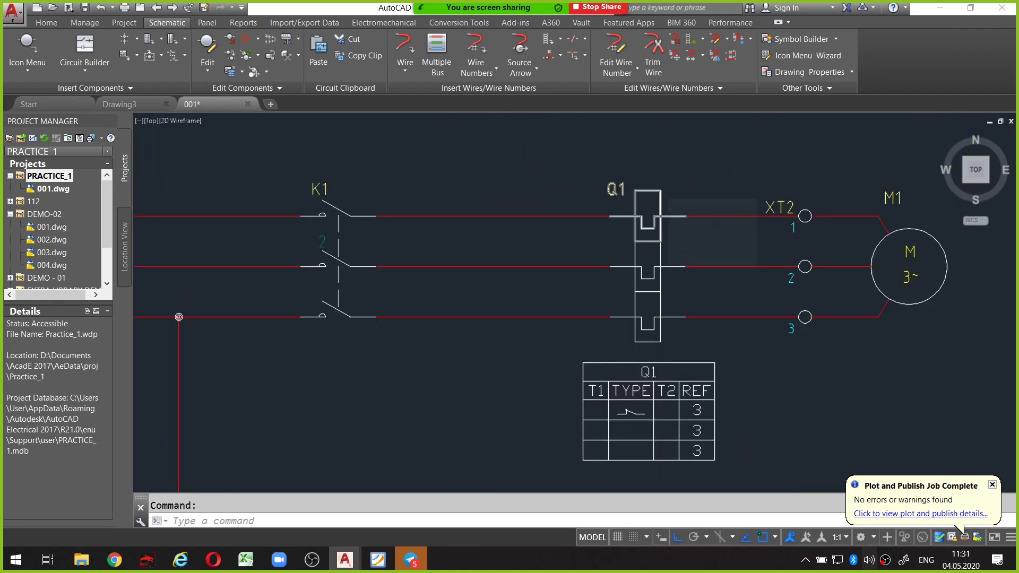
scroll(649, 207, down, 1)
scroll(654, 186, down, 1)
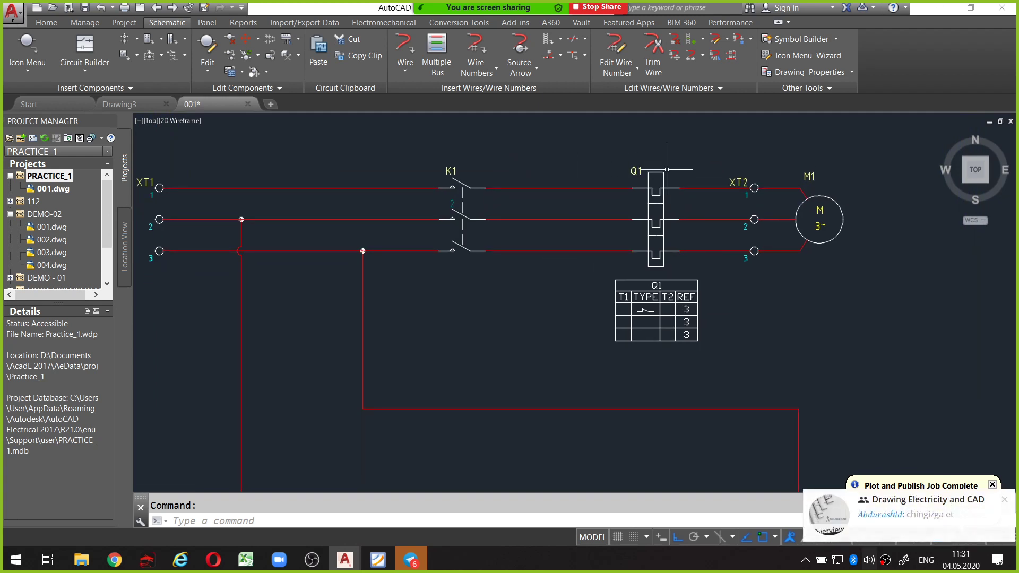
Scoot Q1's top pole to a new point further left on its wire.
click(660, 173)
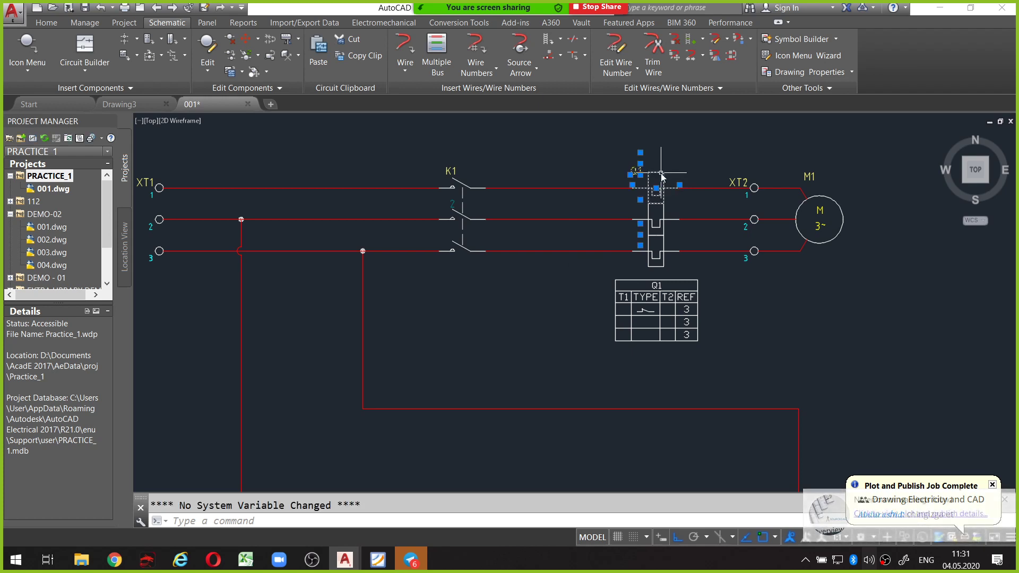
right_click(661, 173)
key(Escape)
key(Escape)
text(to)
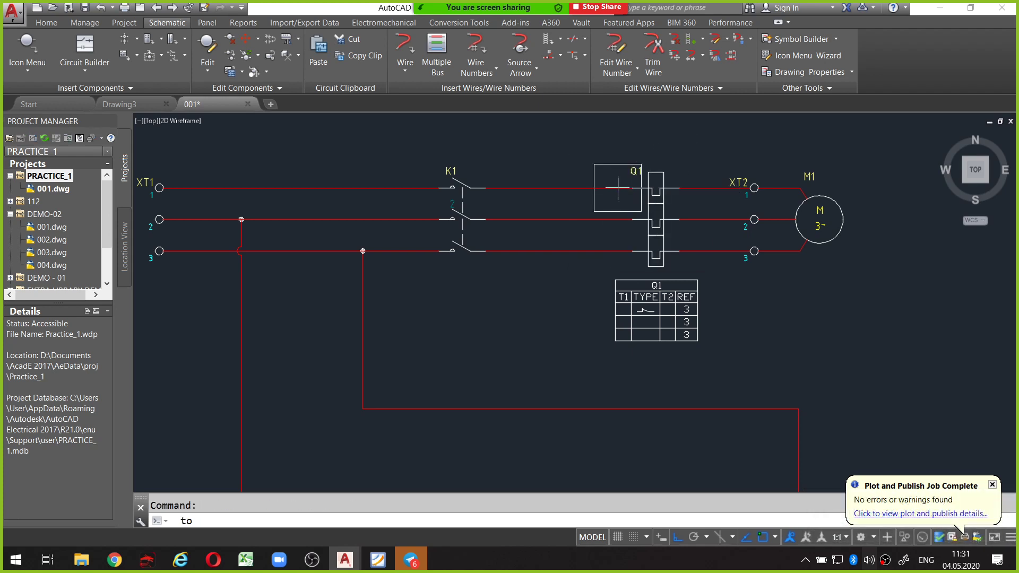
click(581, 187)
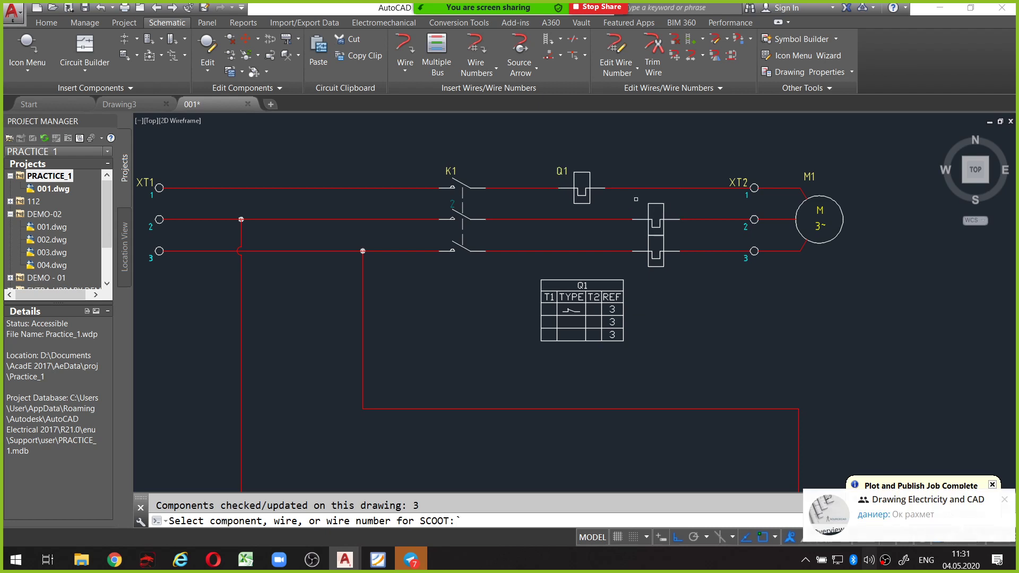
key(Escape)
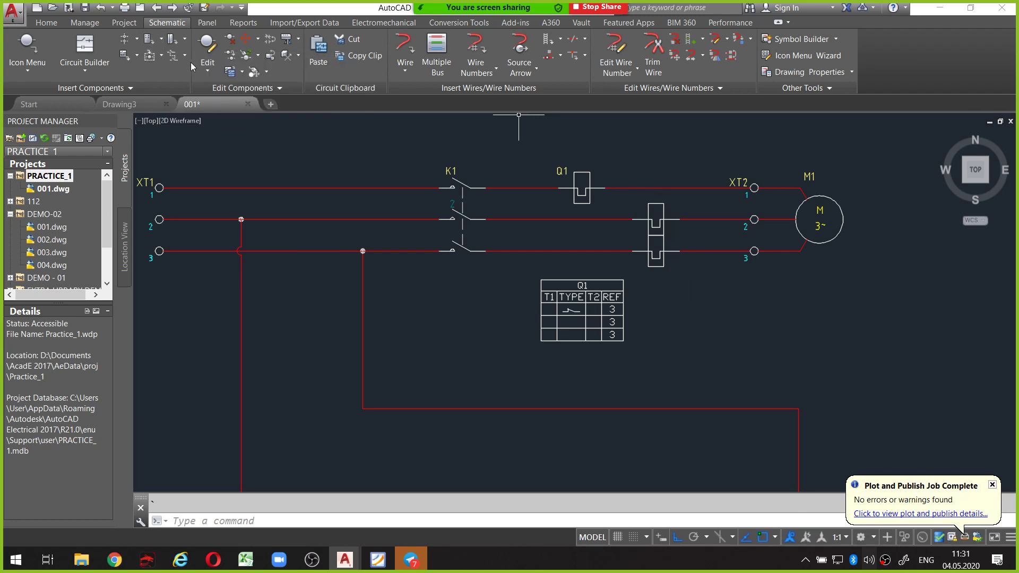
click(257, 42)
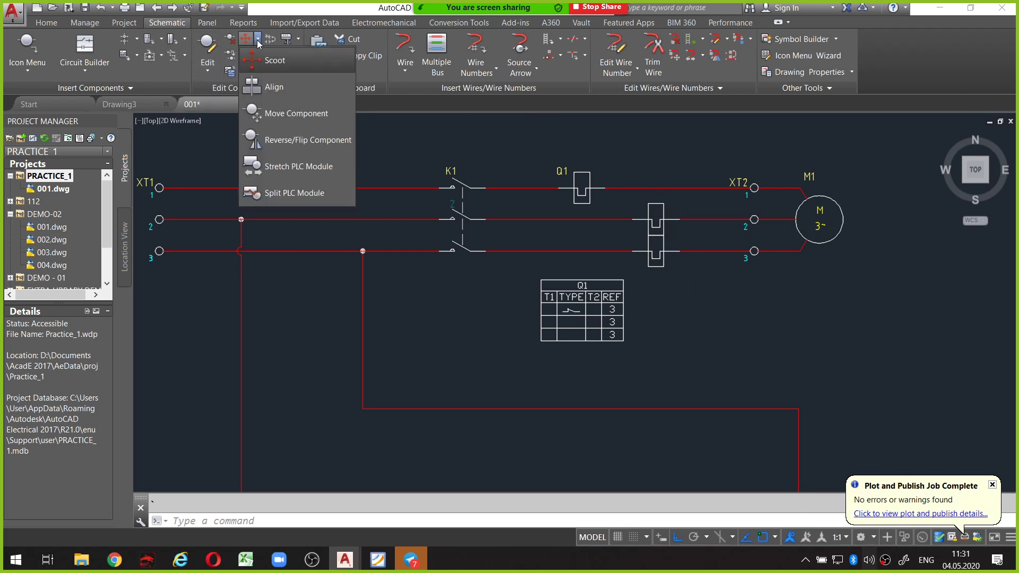
Align Q1's two lower poles under its top pole, giving table references 2, 2, 3.
click(275, 89)
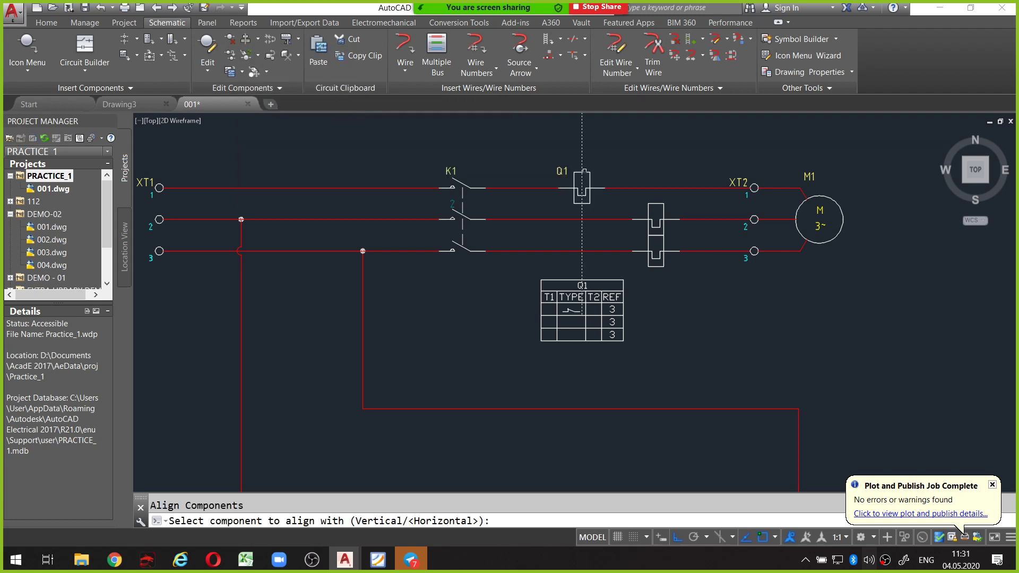
click(584, 171)
click(617, 156)
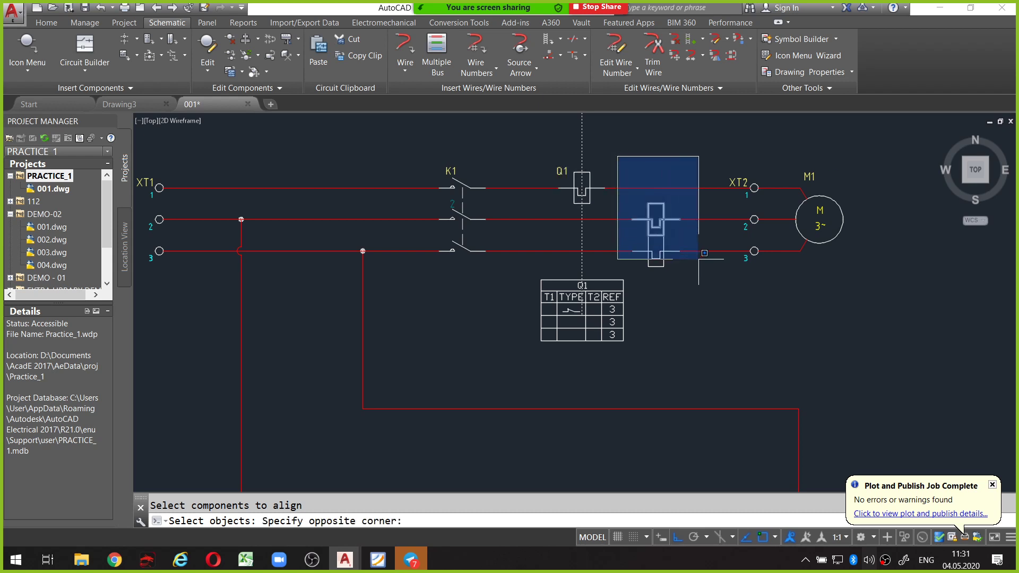
click(711, 286)
key(Return)
key(Return)
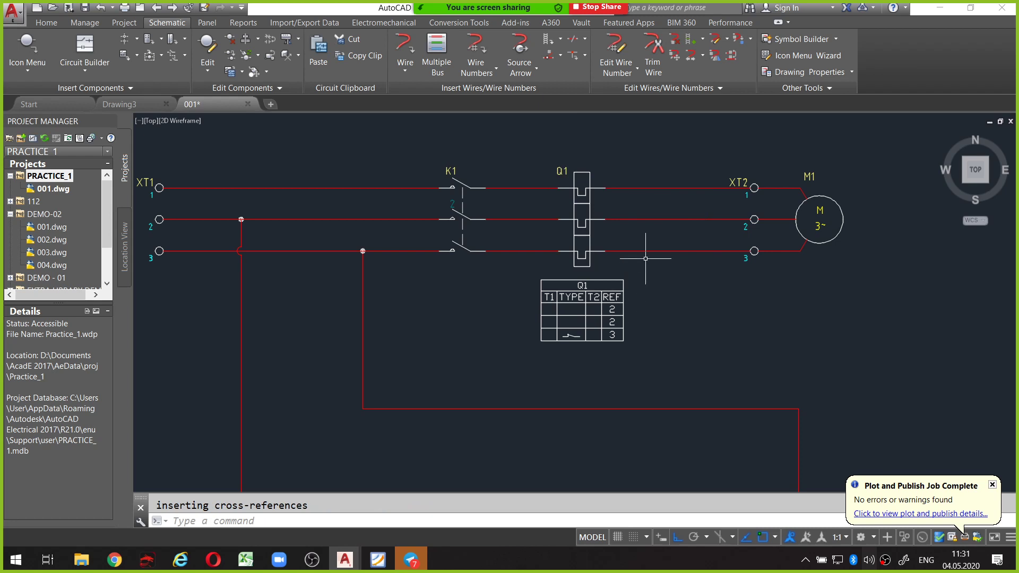
scroll(648, 257, down, 1)
scroll(647, 257, down, 1)
scroll(647, 208, down, 1)
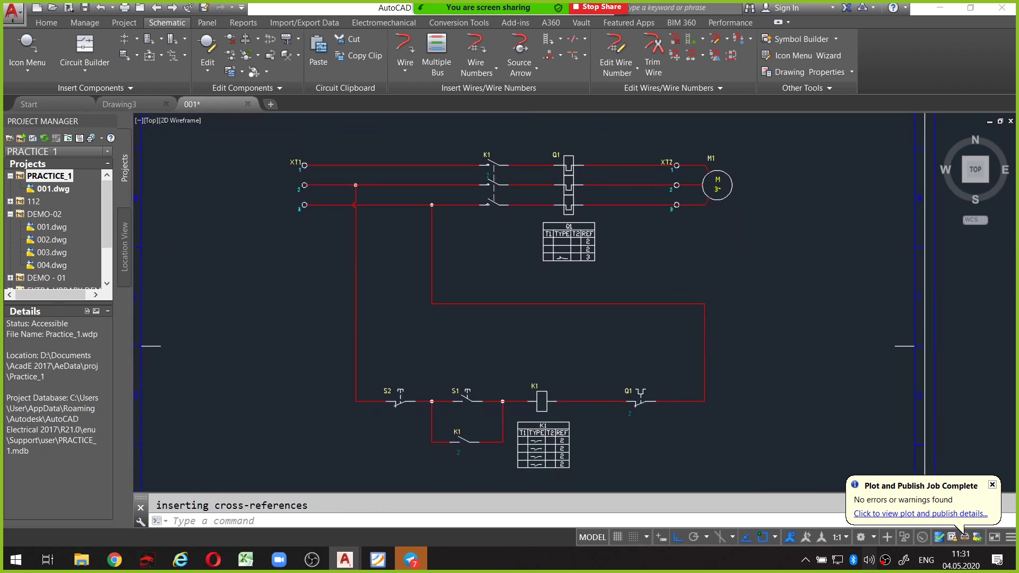
scroll(679, 175, up, 1)
scroll(682, 196, up, 1)
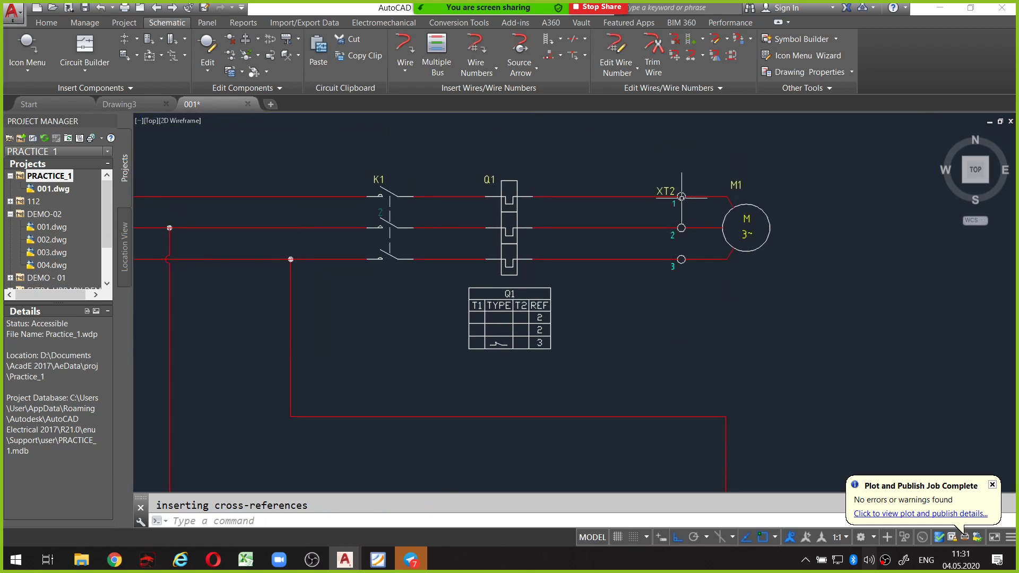
scroll(681, 196, up, 1)
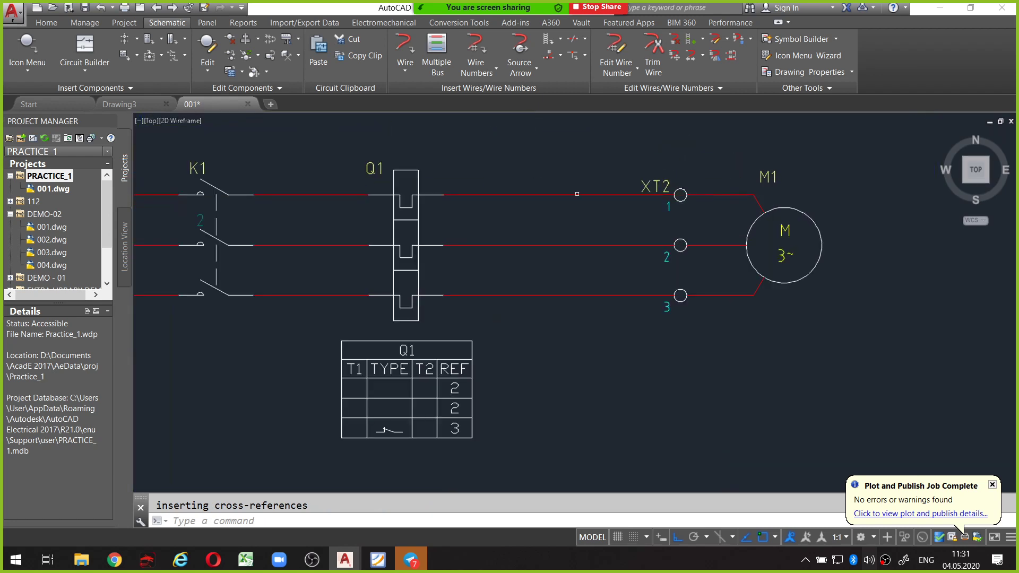
Scoot XT2 terminal 1 along its wire.
click(682, 202)
right_click(682, 200)
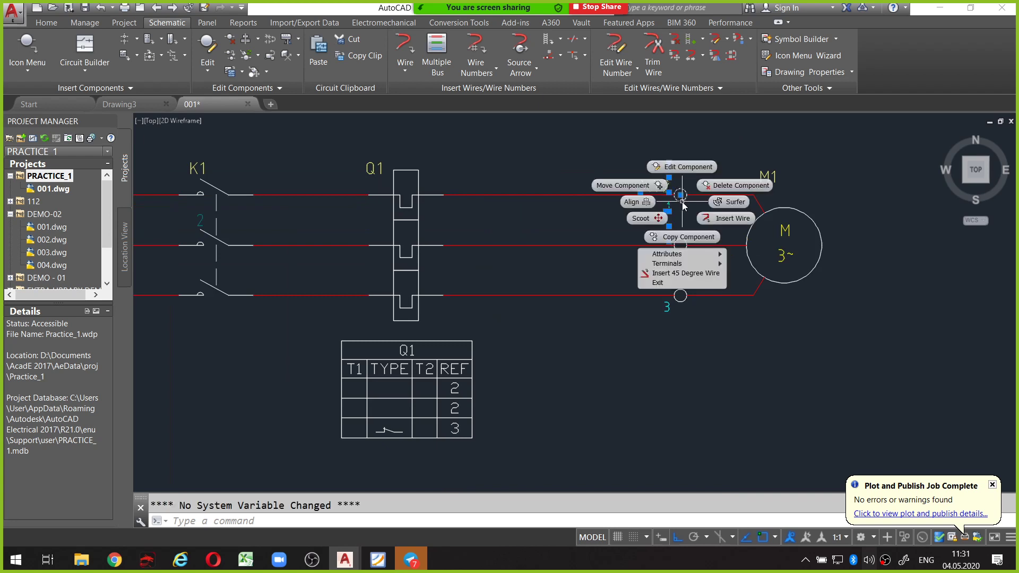
click(648, 220)
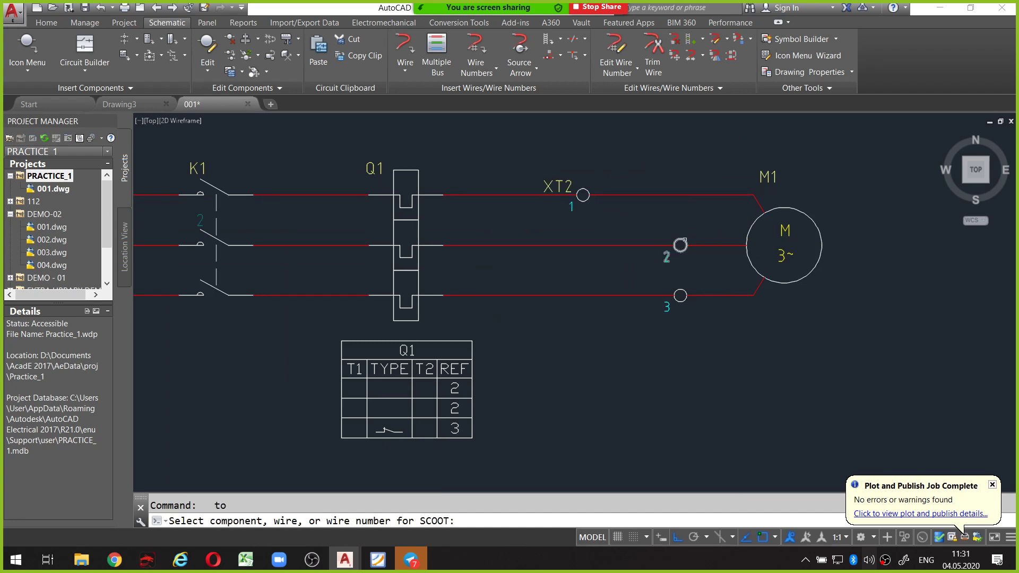
key(Escape)
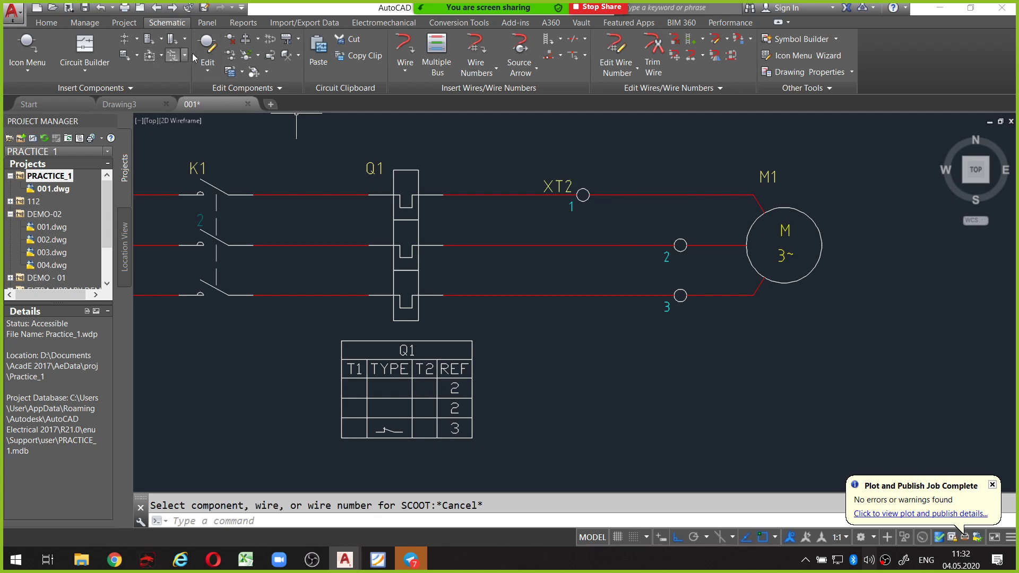
Align XT2 terminals 2 and 3 vertically under terminal 1.
click(245, 39)
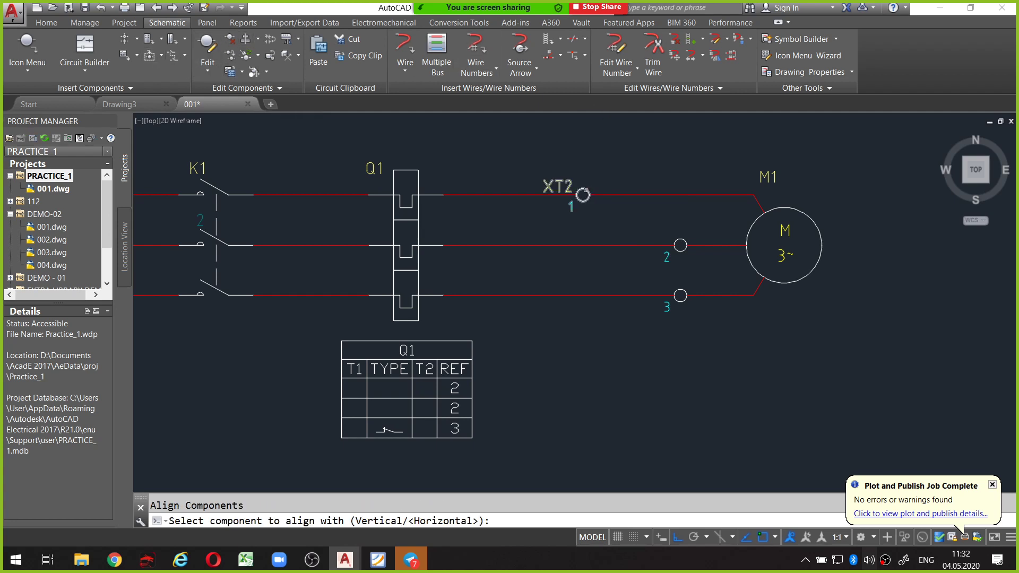
click(582, 194)
click(639, 215)
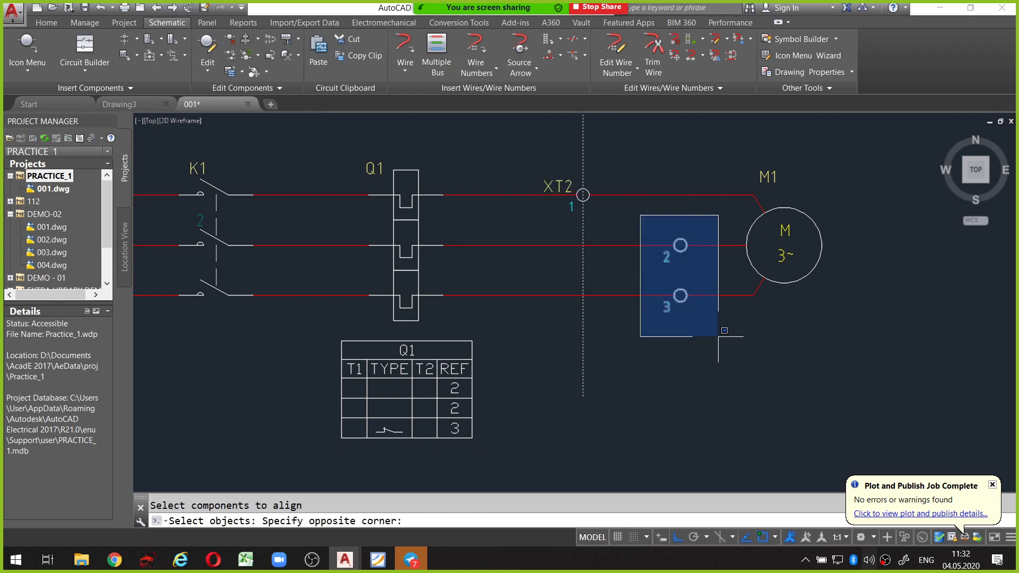
click(716, 343)
key(Return)
scroll(653, 222, down, 3)
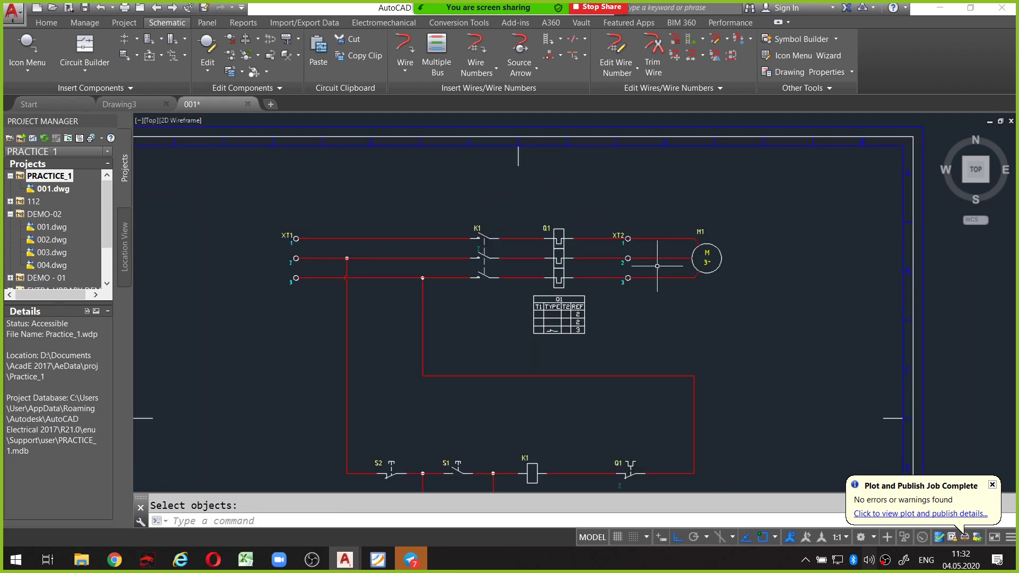
scroll(653, 222, down, 2)
scroll(654, 221, up, 2)
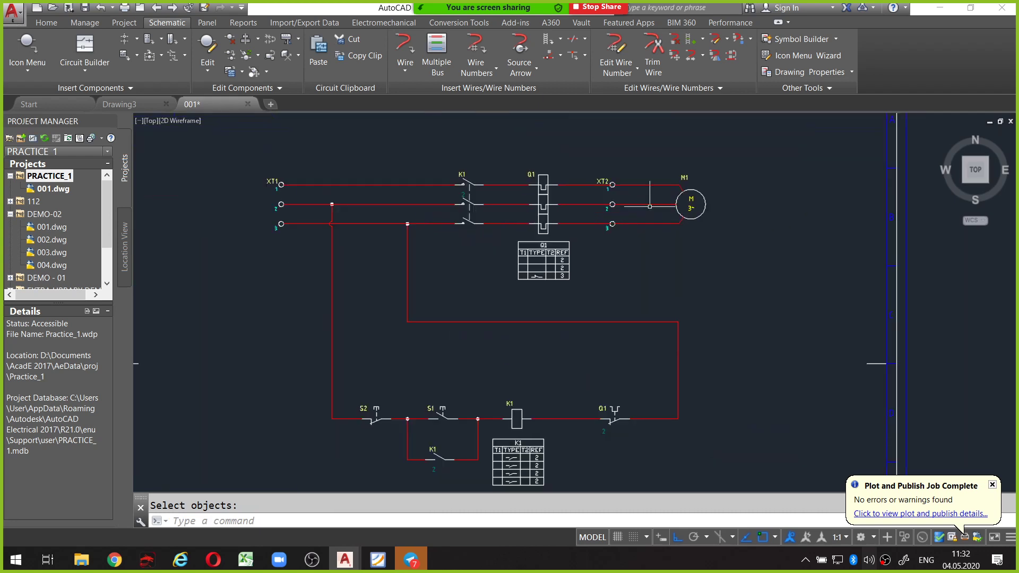
scroll(650, 179, up, 2)
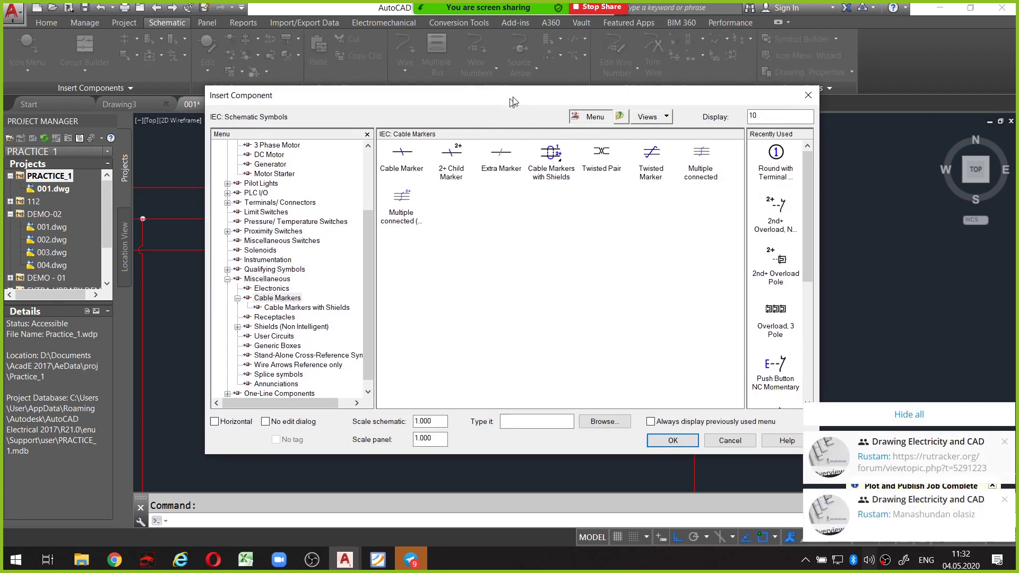
Move the symbol library aside, pick a cable marker, then cancel that insertion.
drag(510, 97, 473, 68)
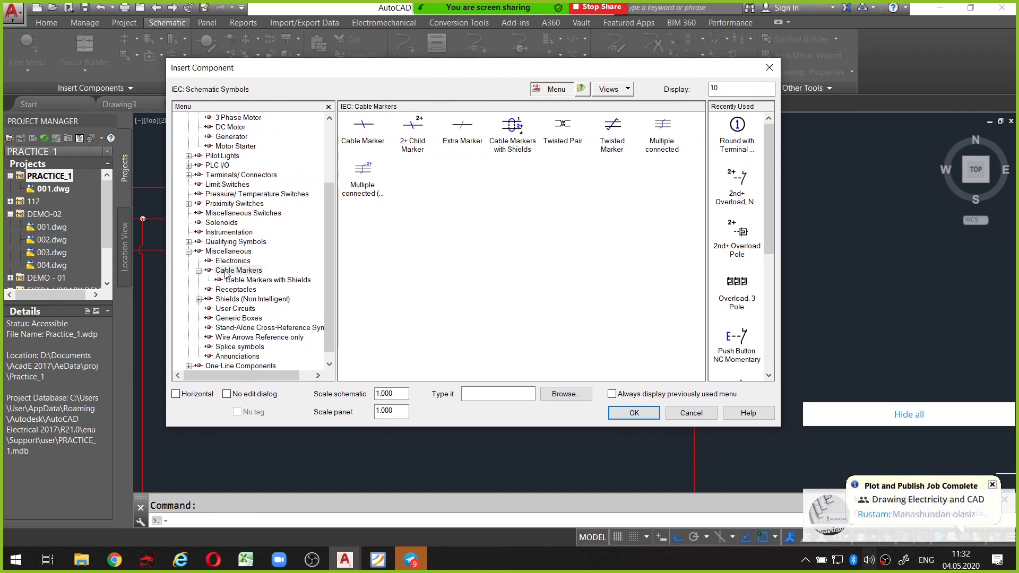
click(255, 280)
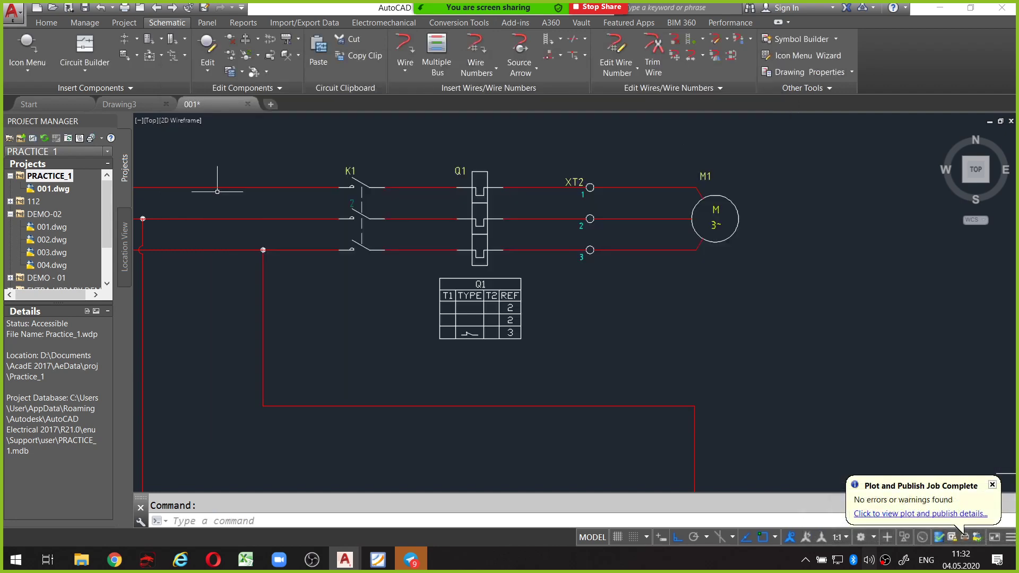
key(Escape)
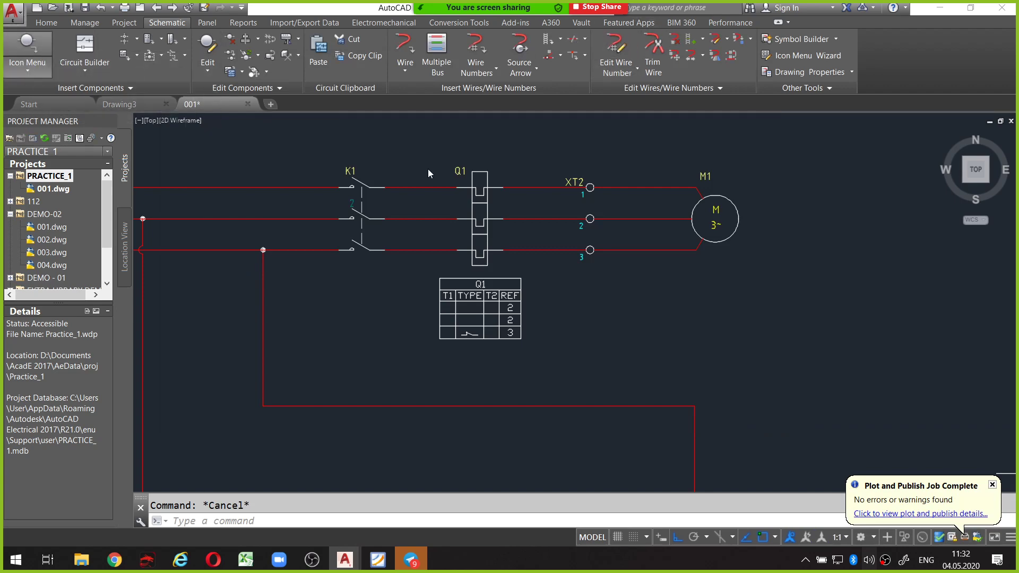
Reopen the symbol library and pick the basic marker from Miscellaneous > Cable Markers.
key(Return)
scroll(366, 243, down, 2)
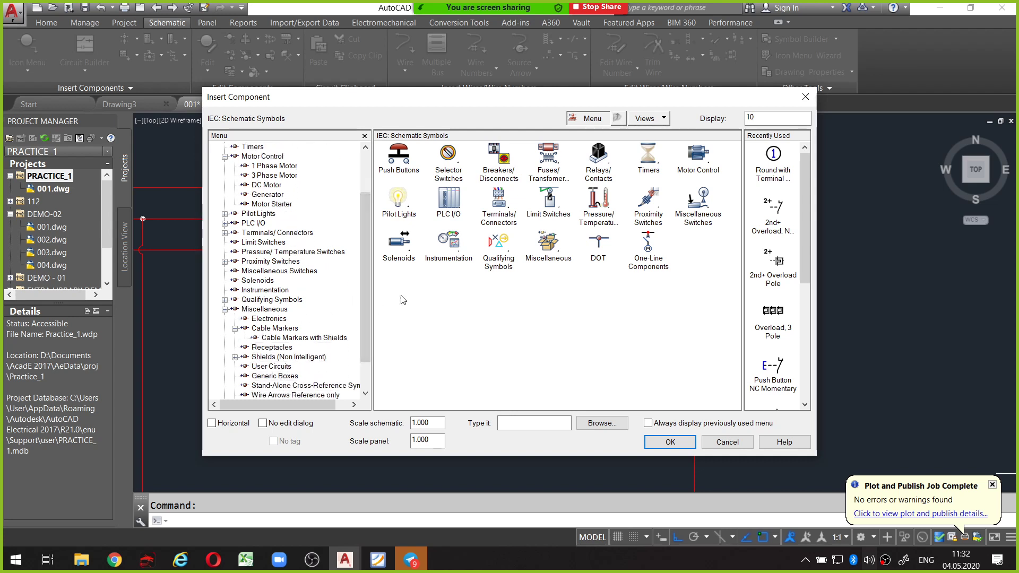
click(553, 248)
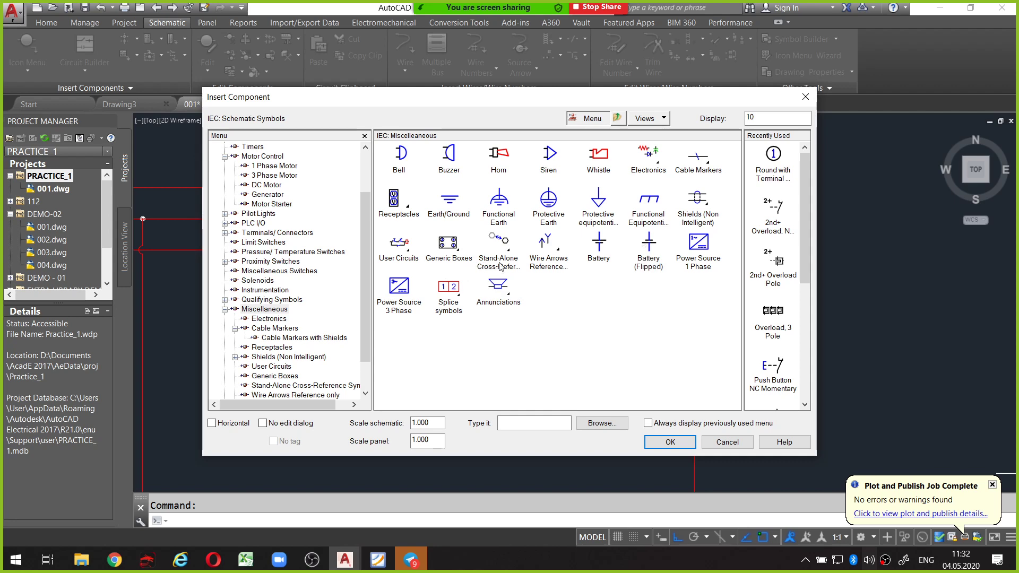
click(699, 160)
click(413, 159)
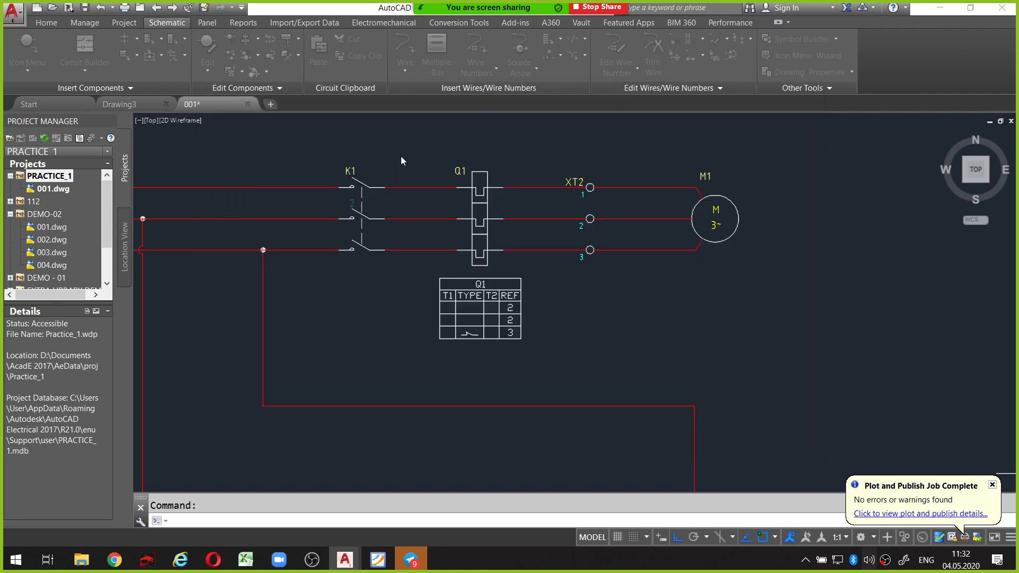
Place parent cable marker W1 on the top motor wire and continue to child markers.
scroll(636, 180, up, 2)
scroll(633, 178, up, 2)
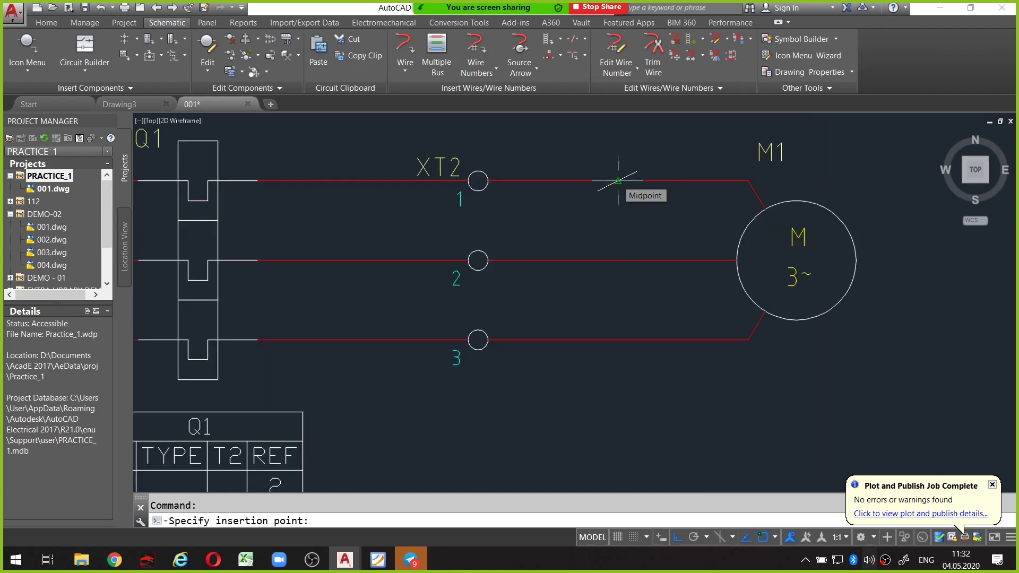
click(618, 181)
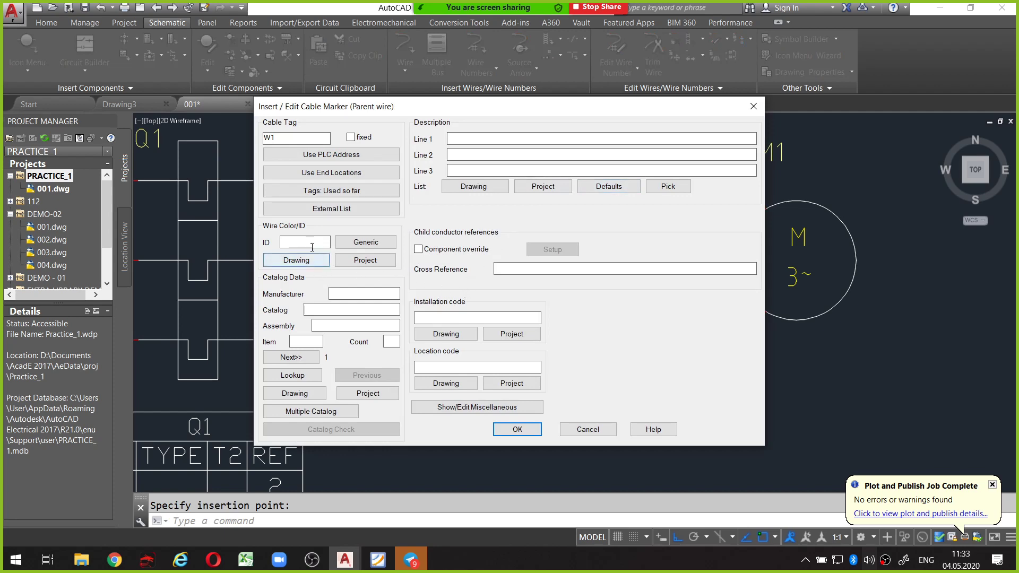
click(514, 428)
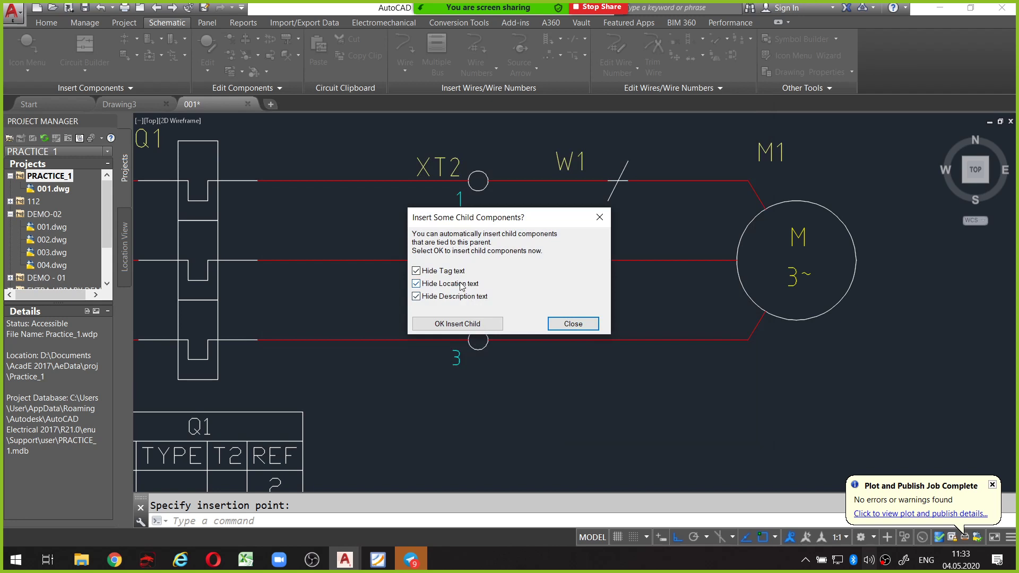
click(467, 323)
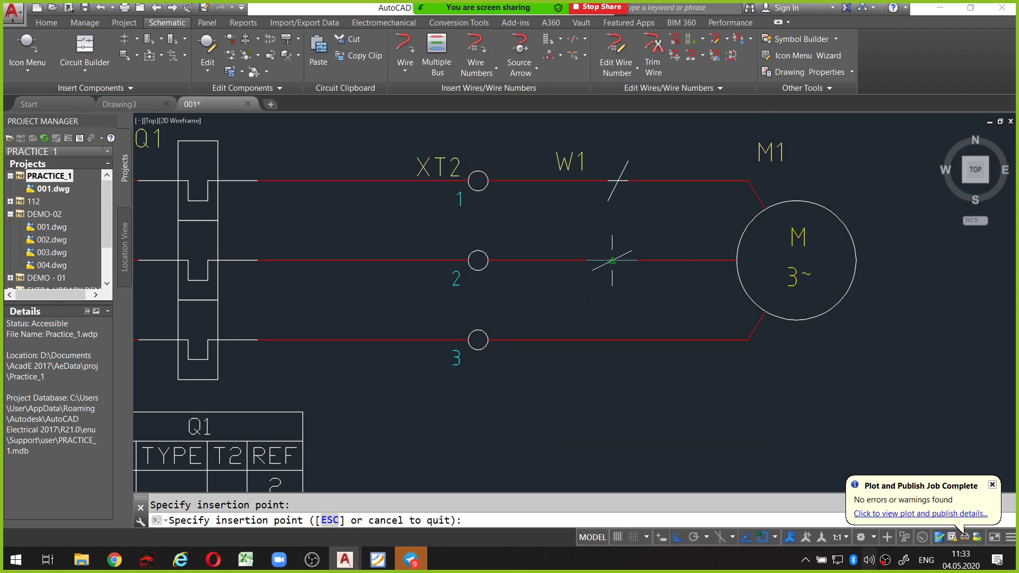
Add W1 child markers on the middle and bottom motor wires, then end placement.
click(611, 260)
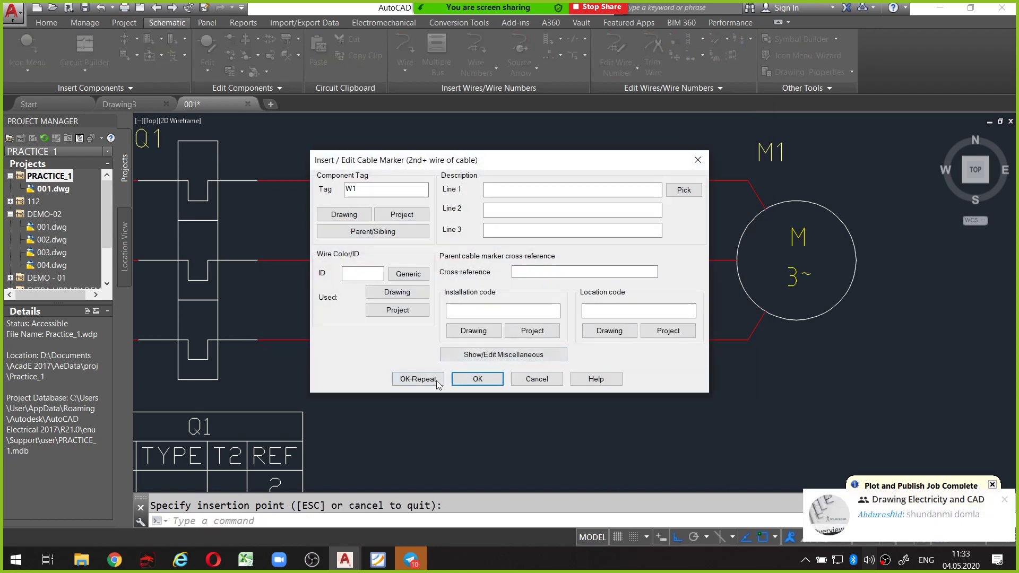
click(436, 380)
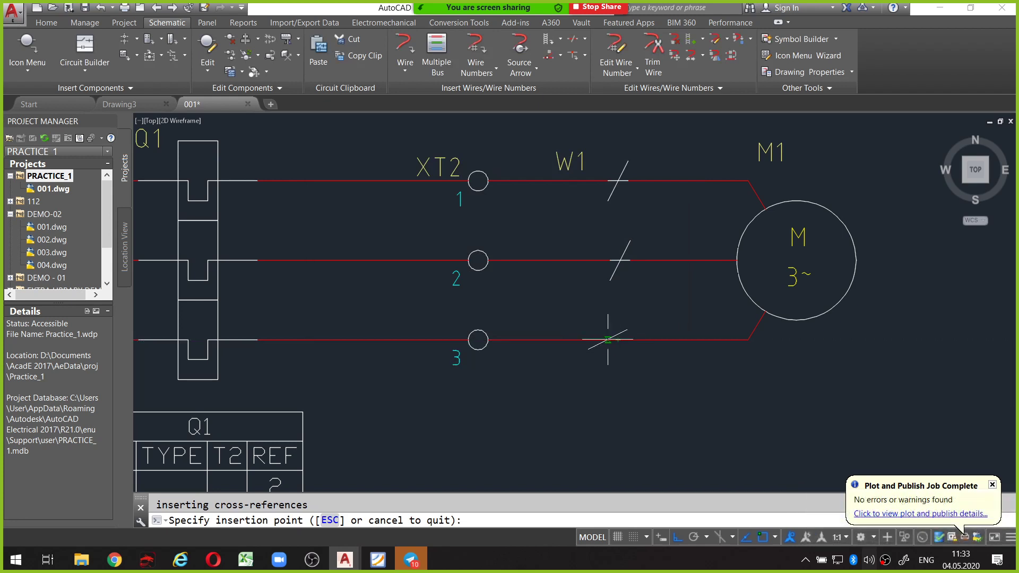
click(610, 339)
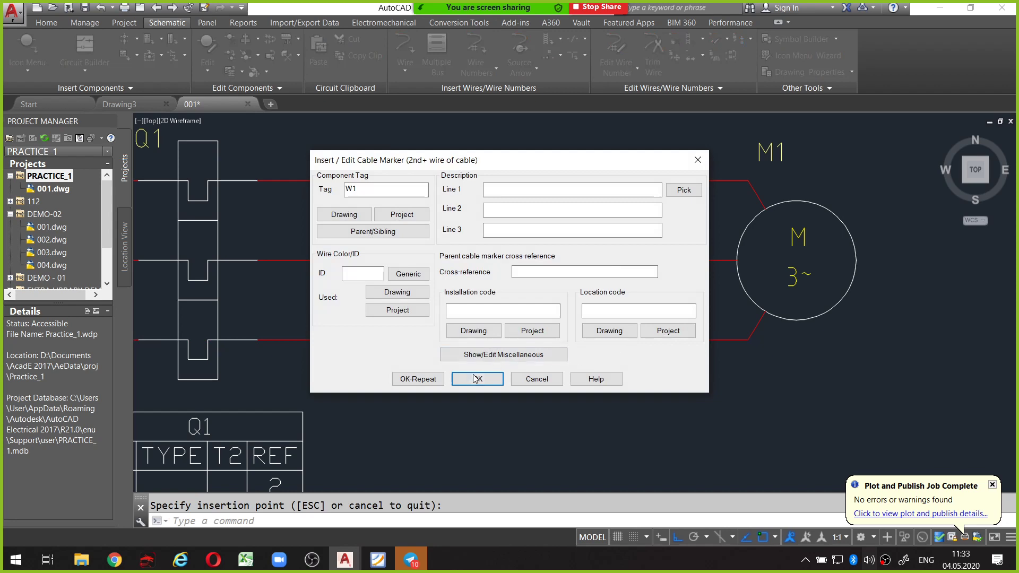
click(476, 378)
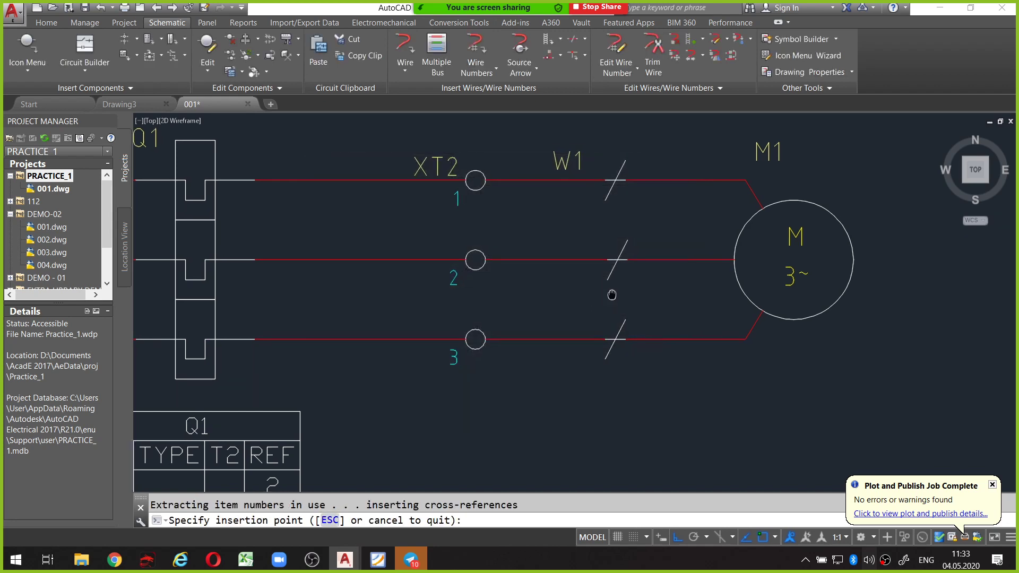
middle_drag(611, 295, 614, 297)
scroll(614, 297, down, 3)
scroll(598, 285, up, 3)
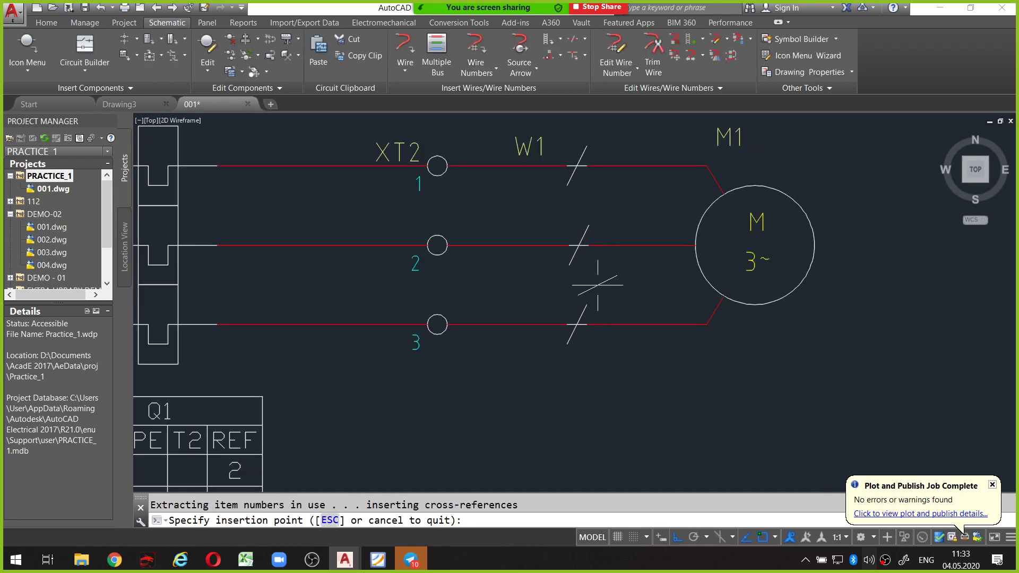
scroll(598, 285, down, 2)
scroll(591, 286, up, 2)
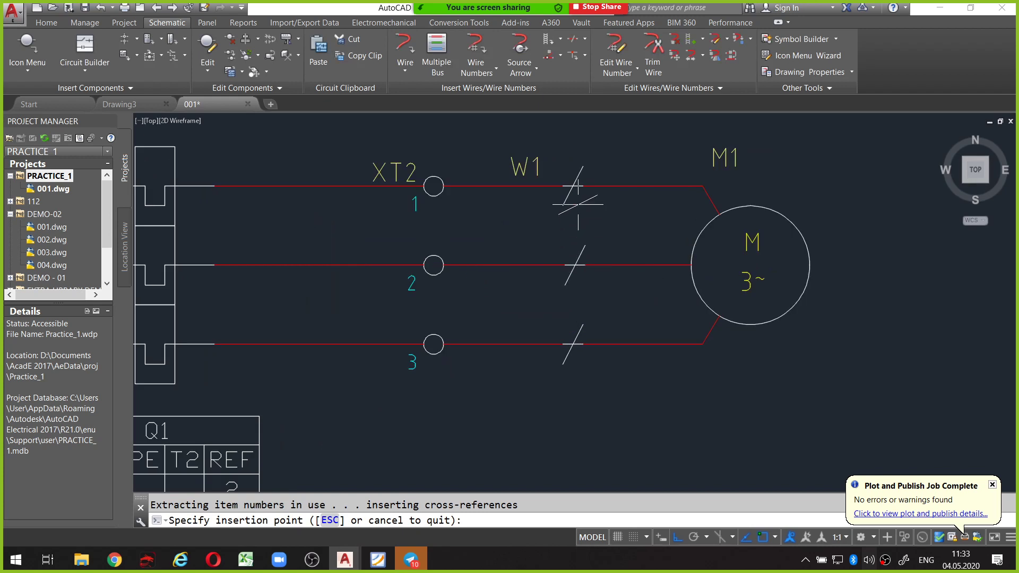
middle_drag(578, 185, 575, 216)
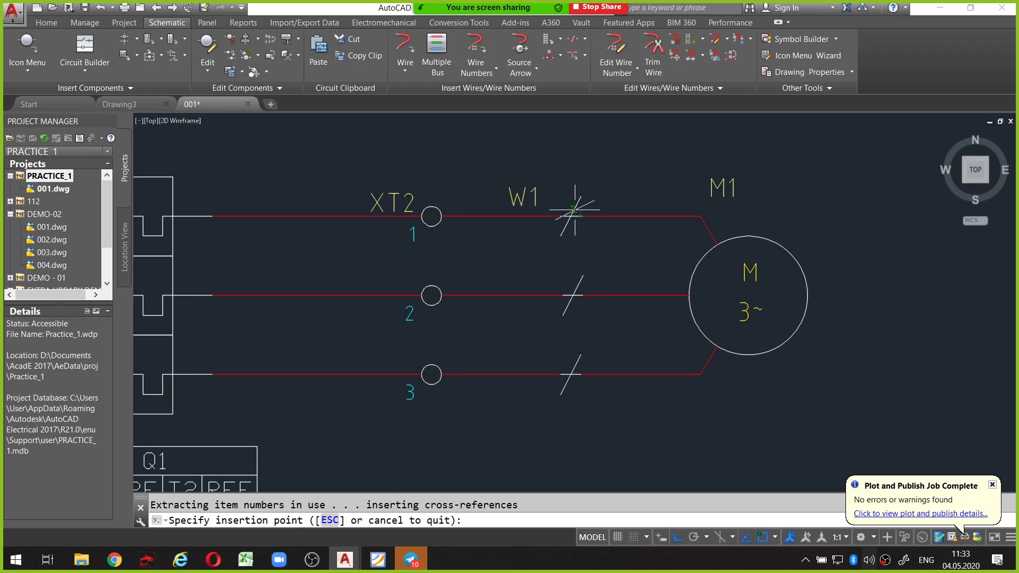
key(Escape)
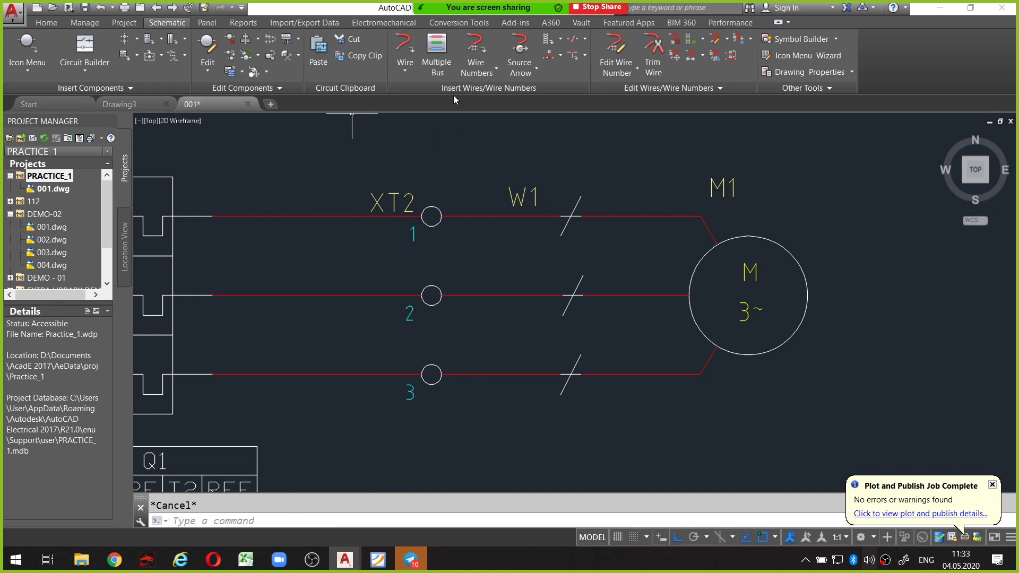
Align the two lower W1 markers vertically to the top W1 marker using Align Components.
click(269, 53)
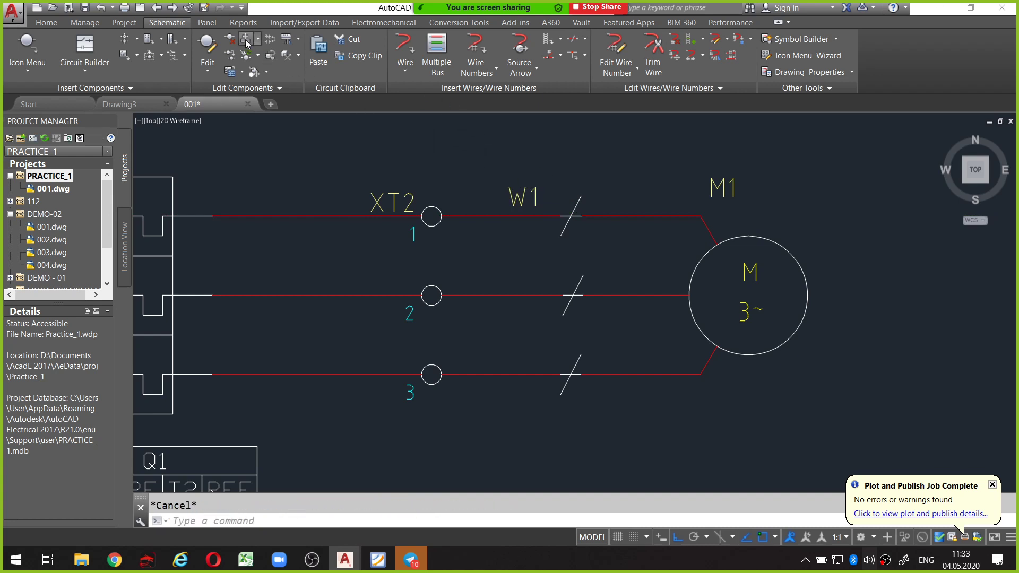
click(578, 210)
click(525, 261)
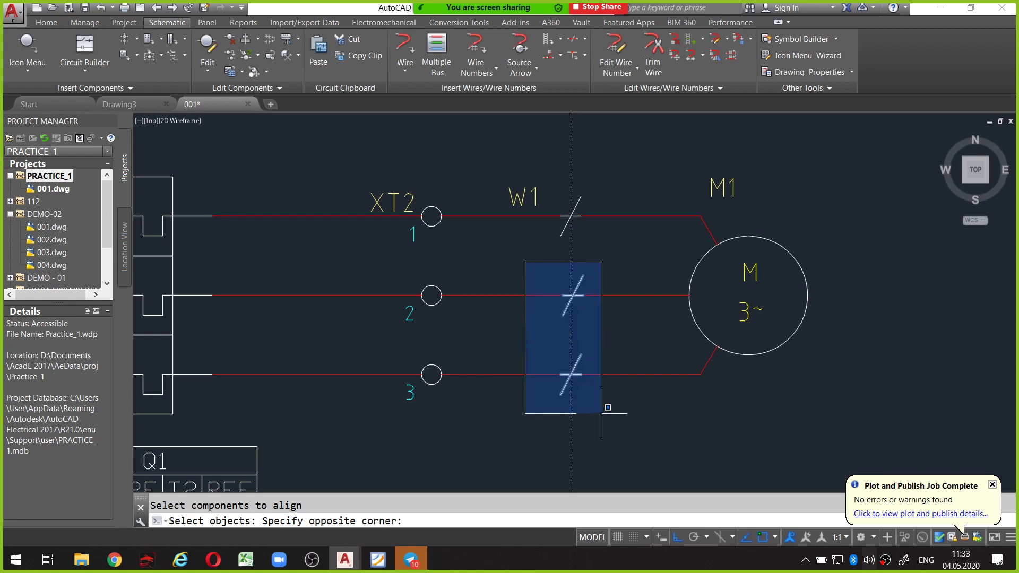
click(607, 435)
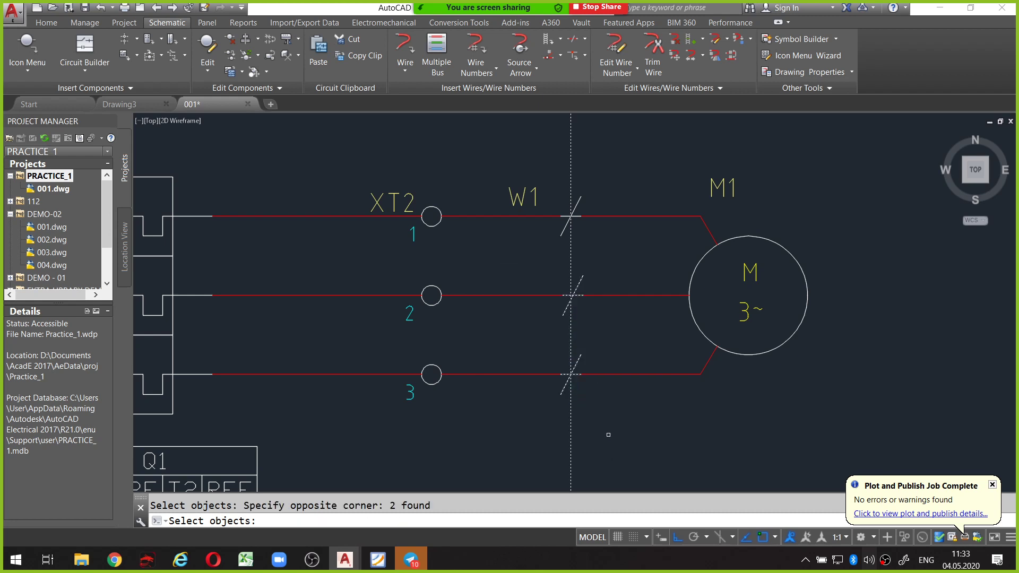
key(Return)
scroll(587, 257, down, 2)
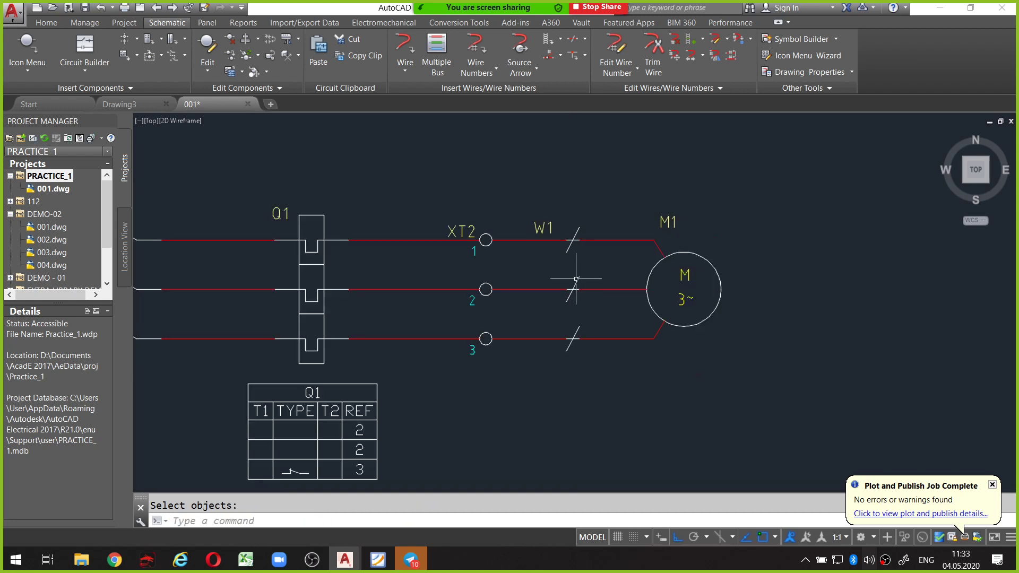
scroll(588, 257, down, 2)
scroll(587, 257, down, 3)
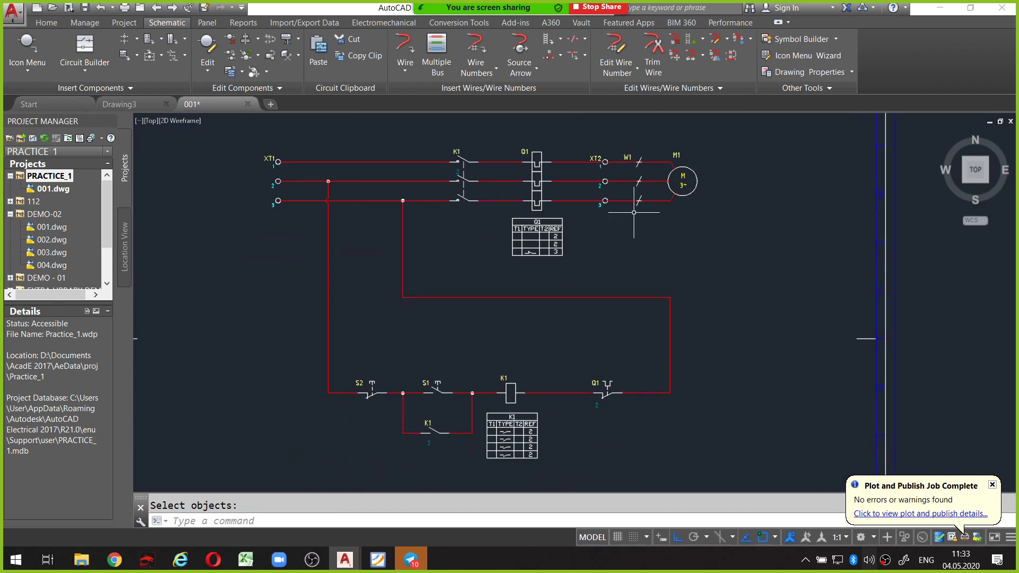